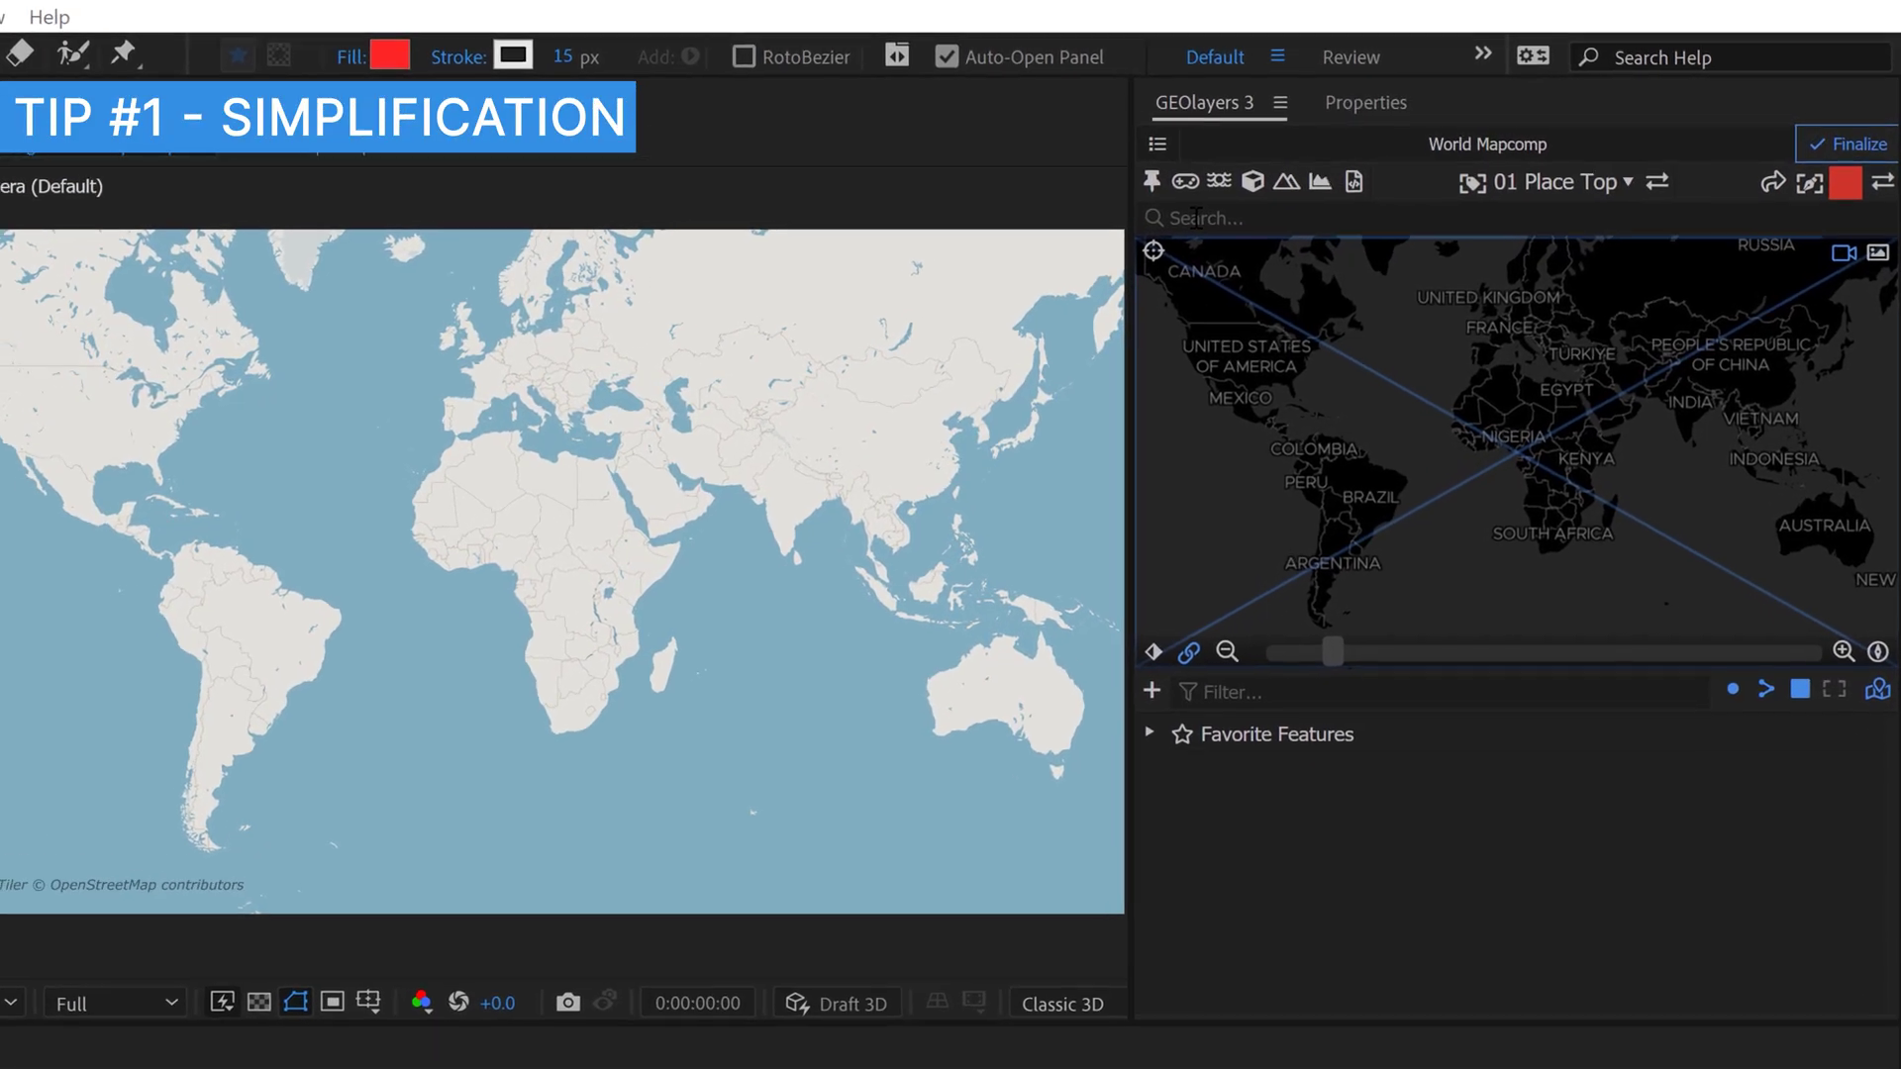
Search GEOlayers 3 for 'cambodia' to list the Cambodia matches.
left_click(1312, 191)
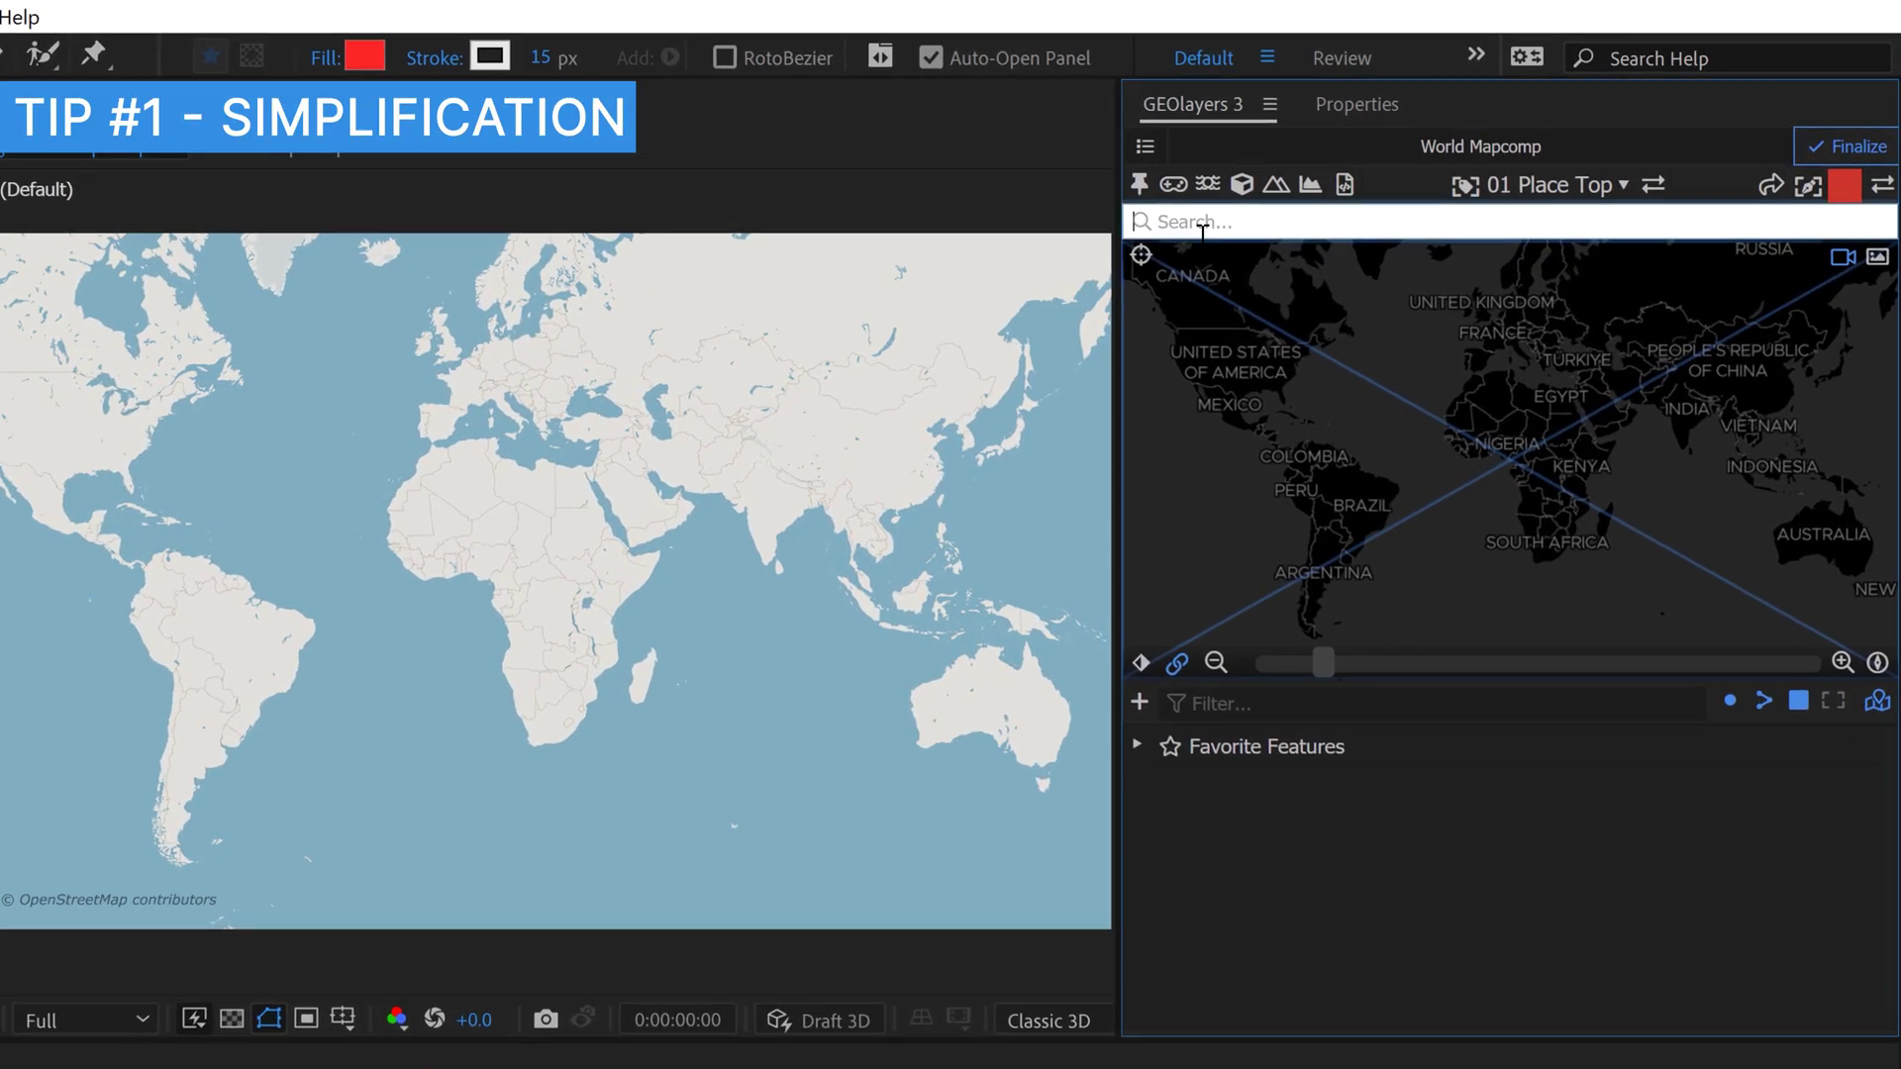
type("cambodia")
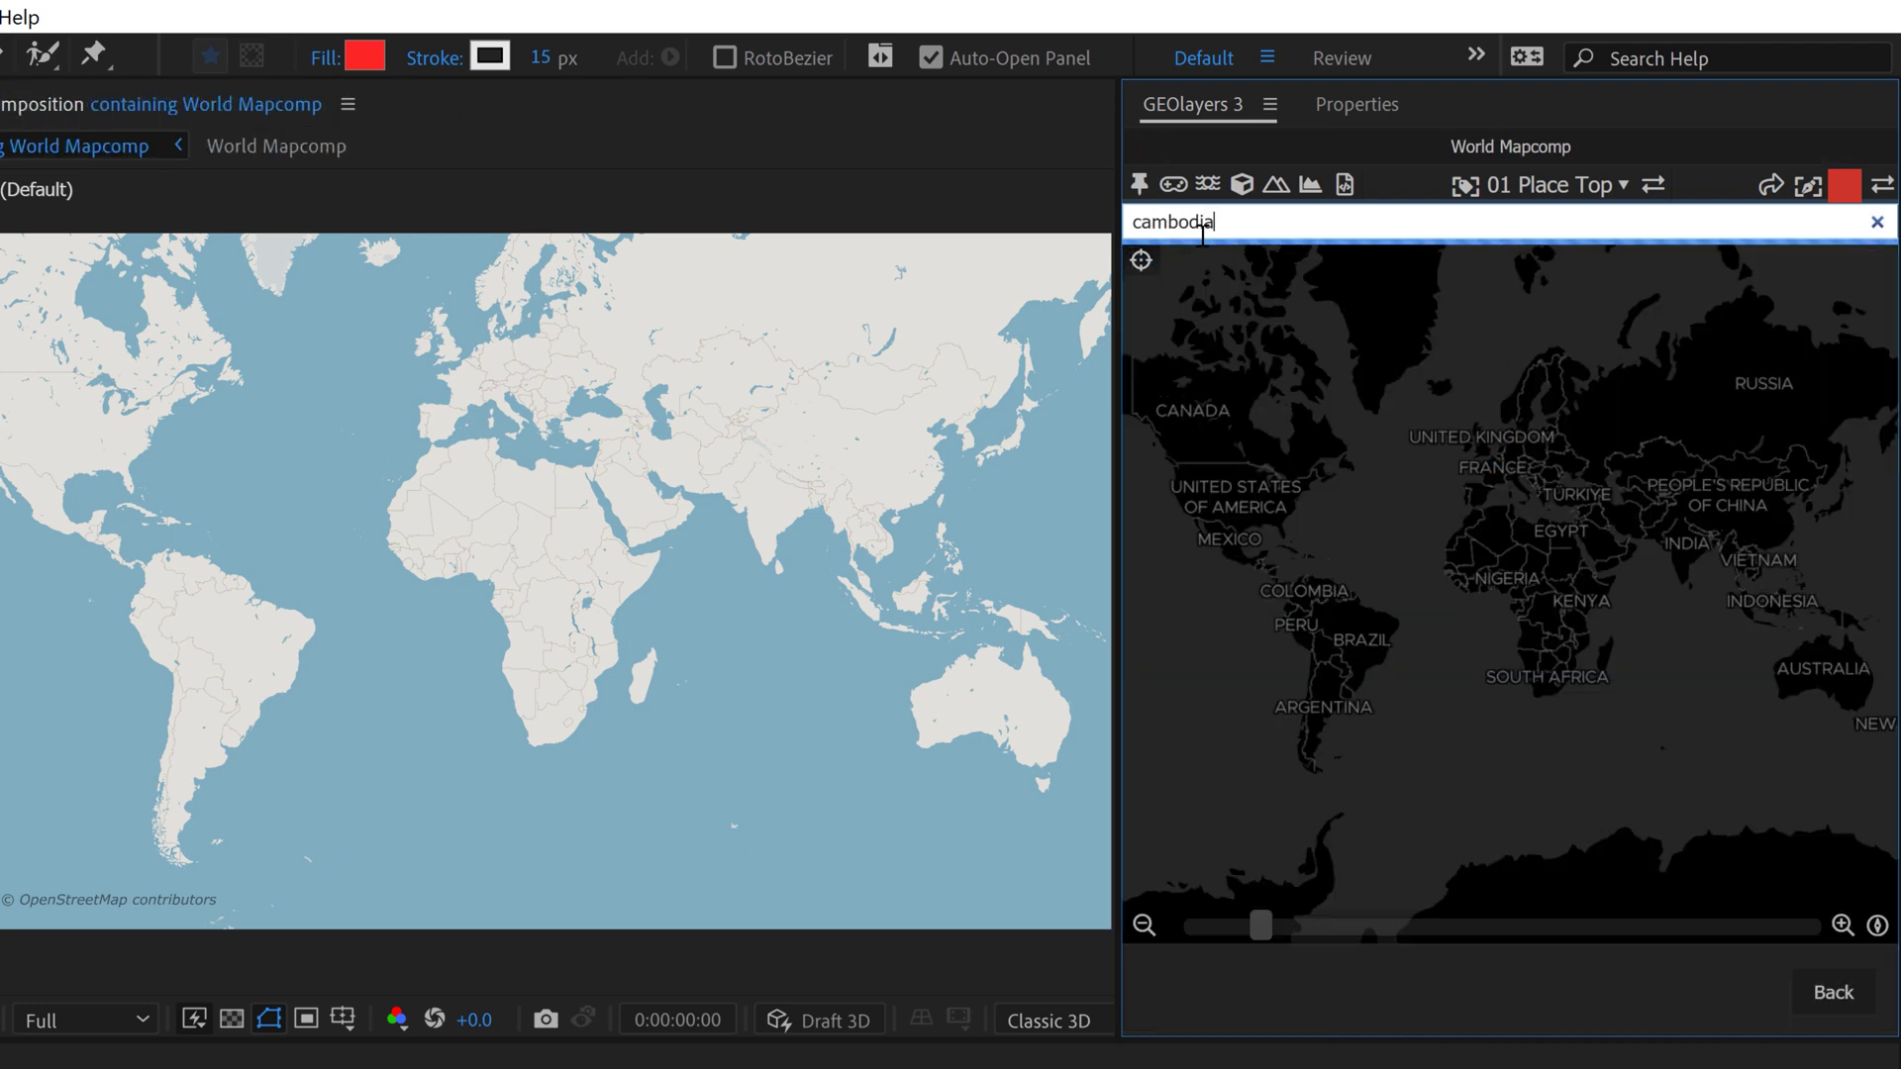
key("Return")
mouse_move(1200, 337)
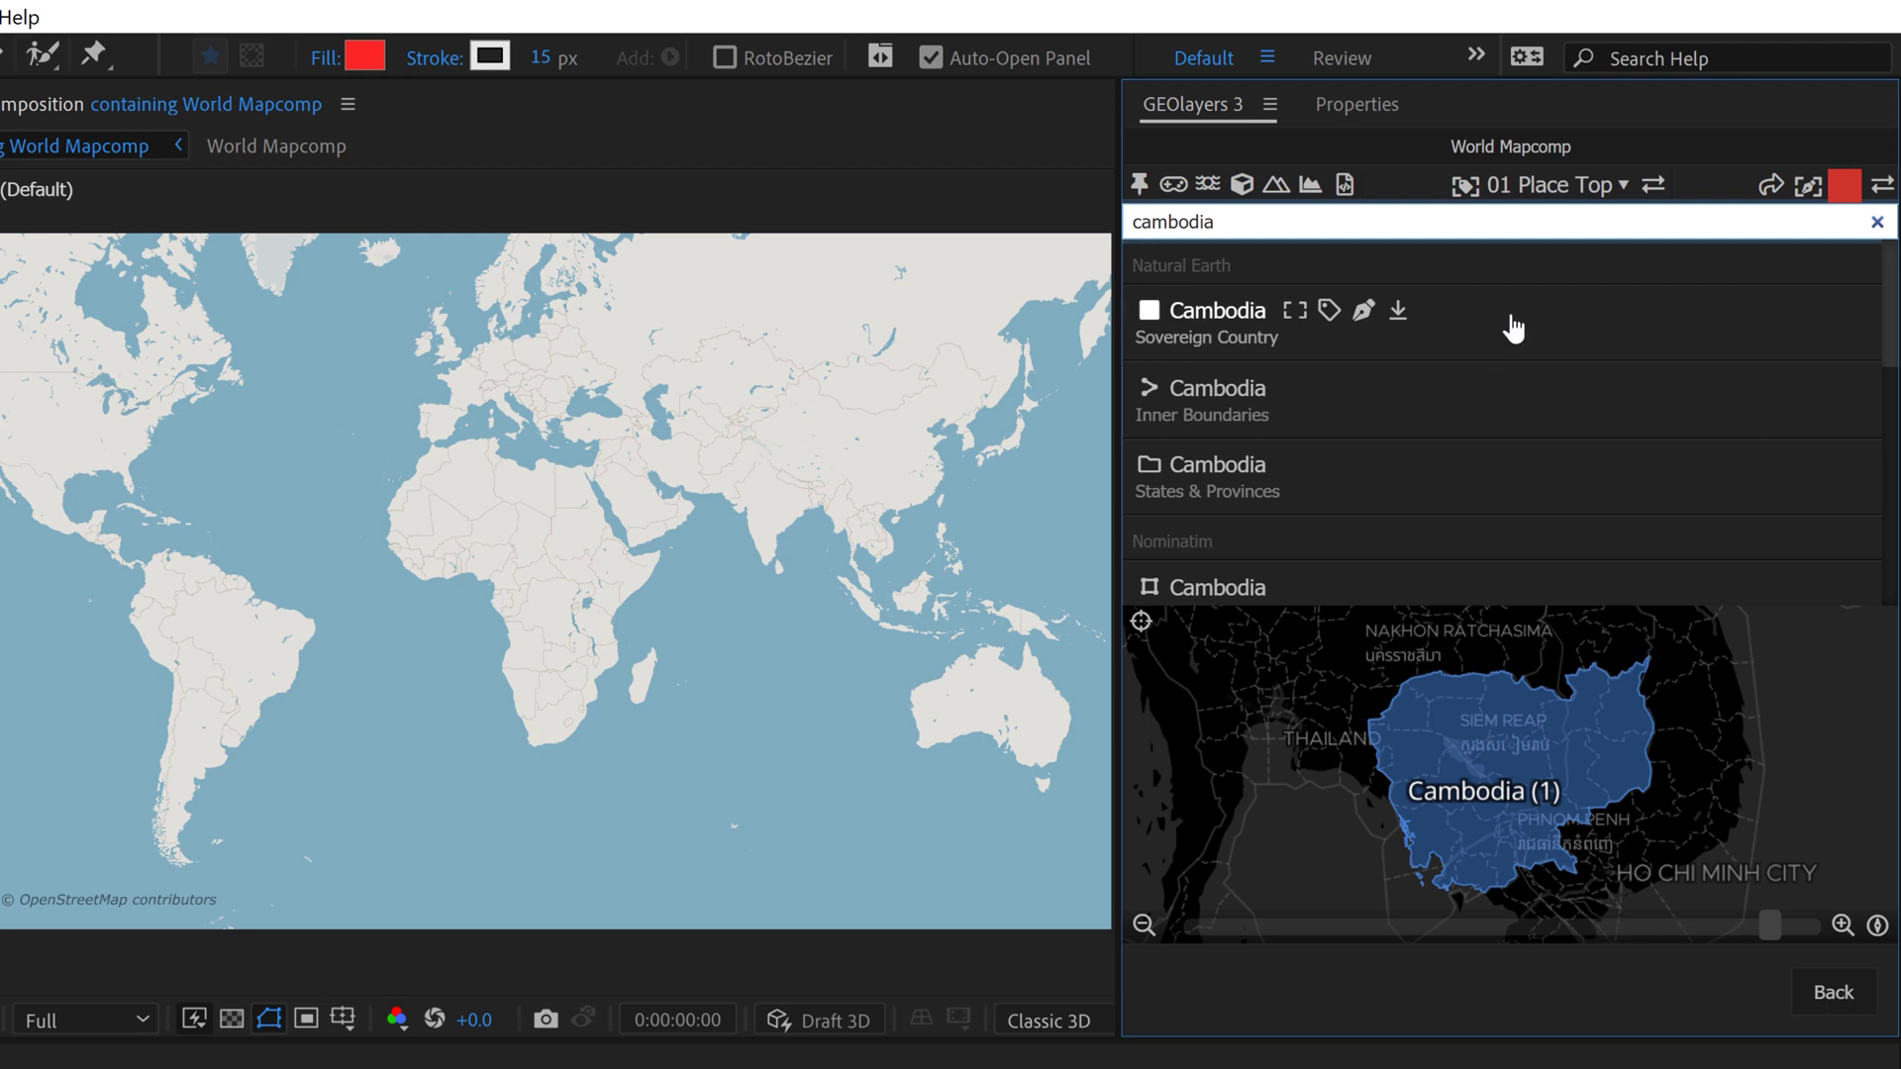
Add Cambodia to the feature list, finalize the mapcomp, and enlarge the viewer to 200%.
left_click(1397, 310)
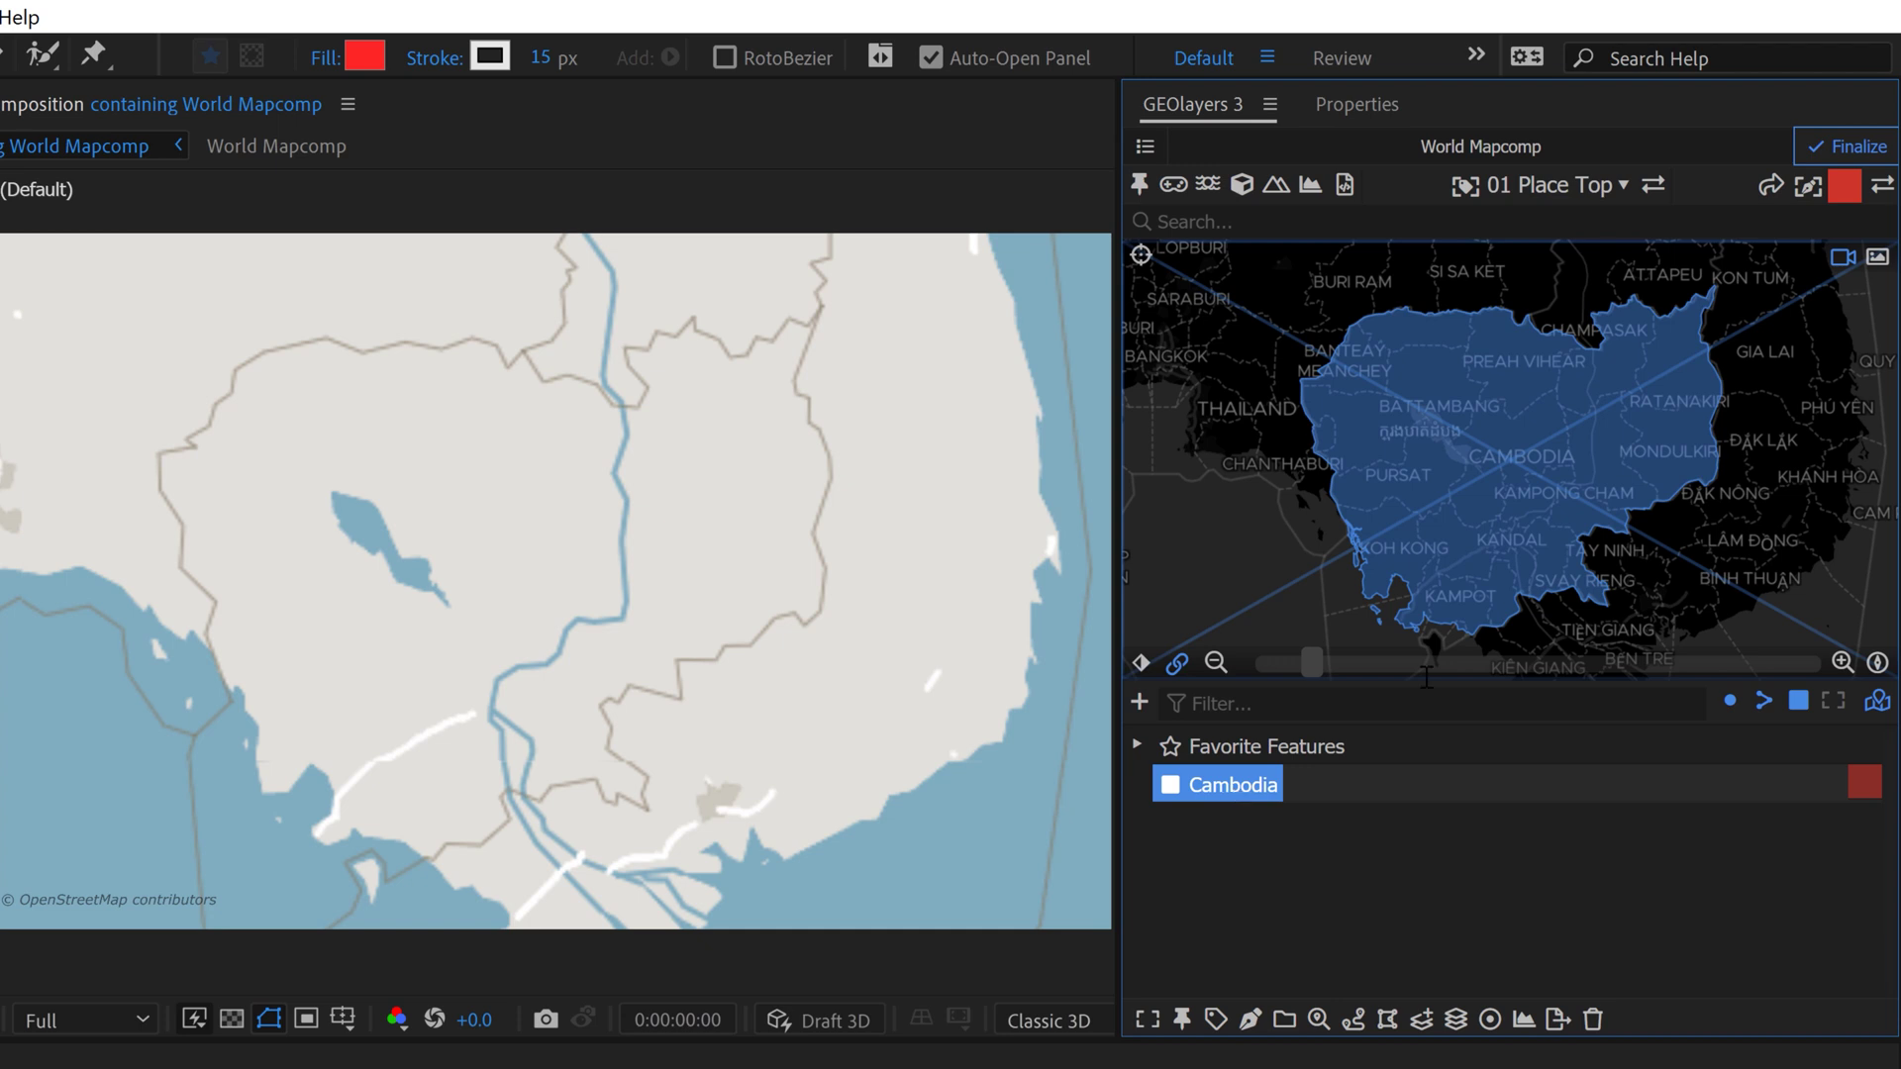
left_click(1848, 146)
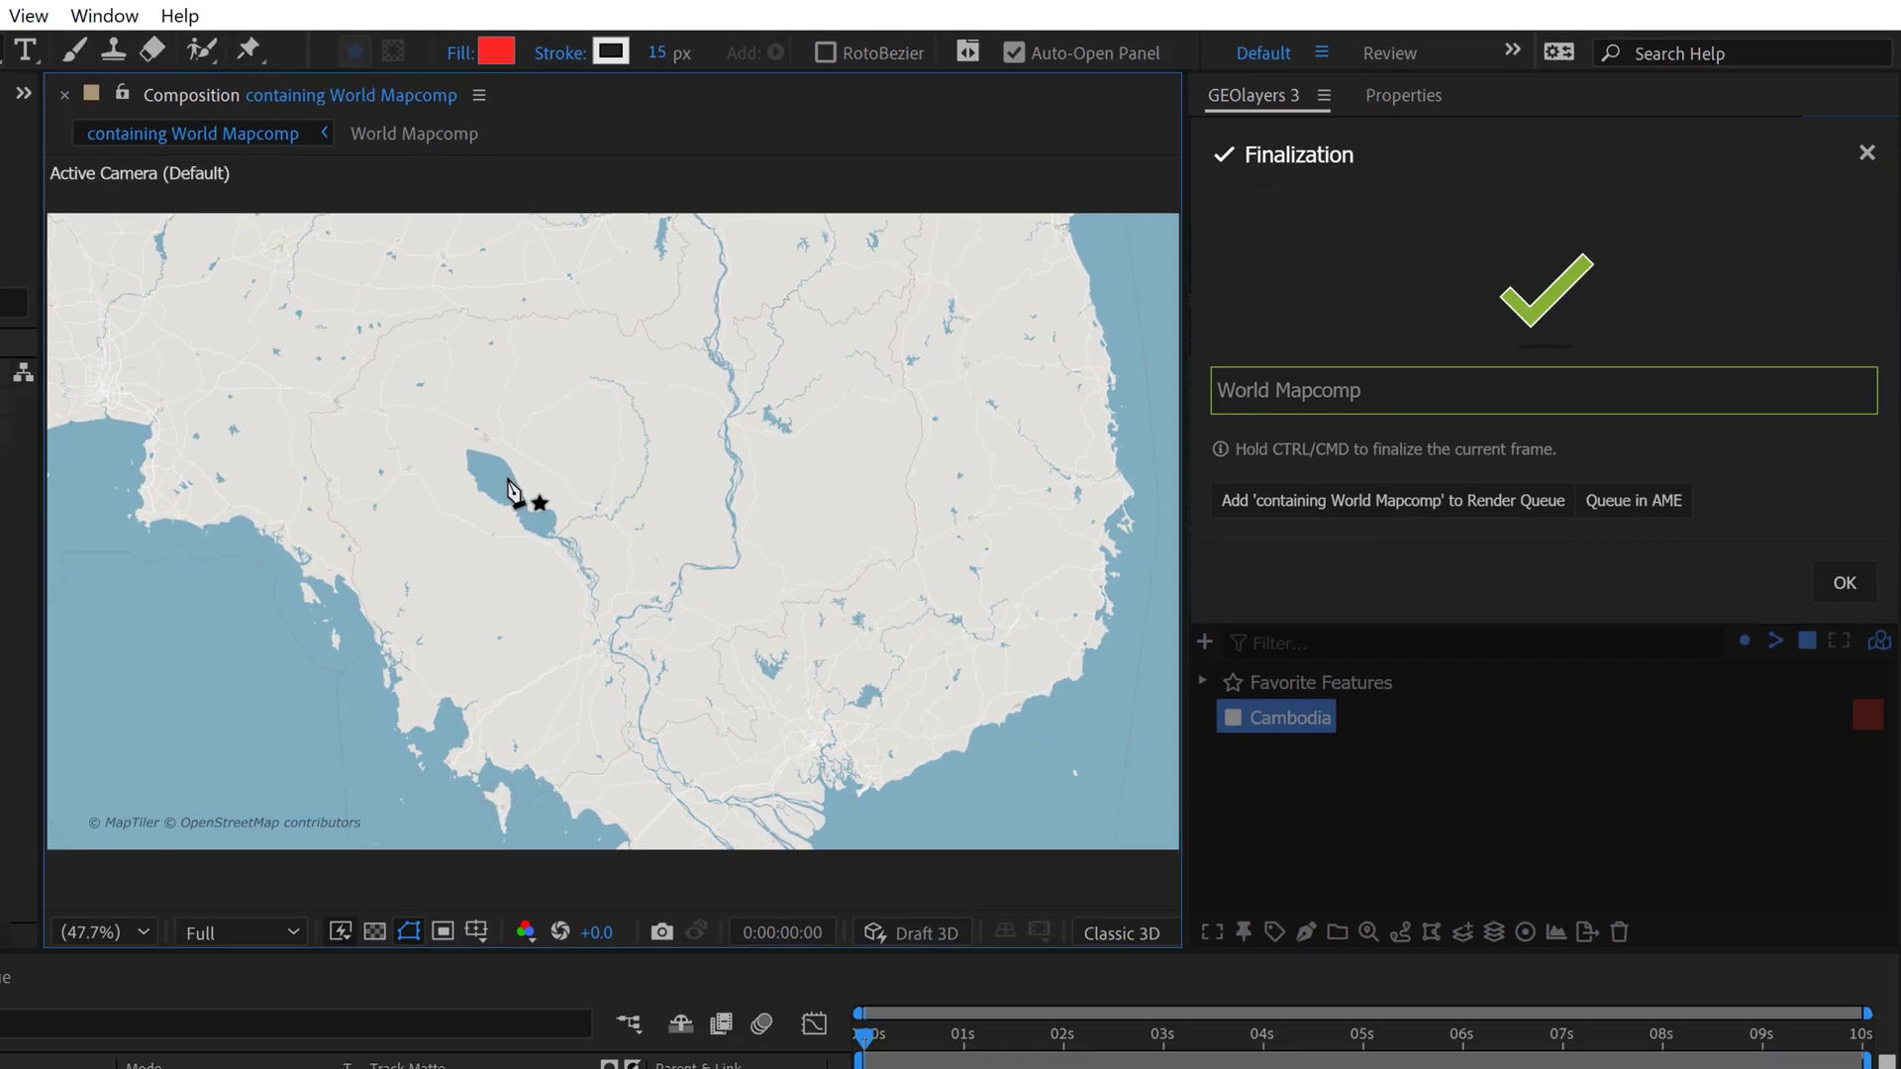
key("grave")
key("v")
scroll(594, 401, "up", 4)
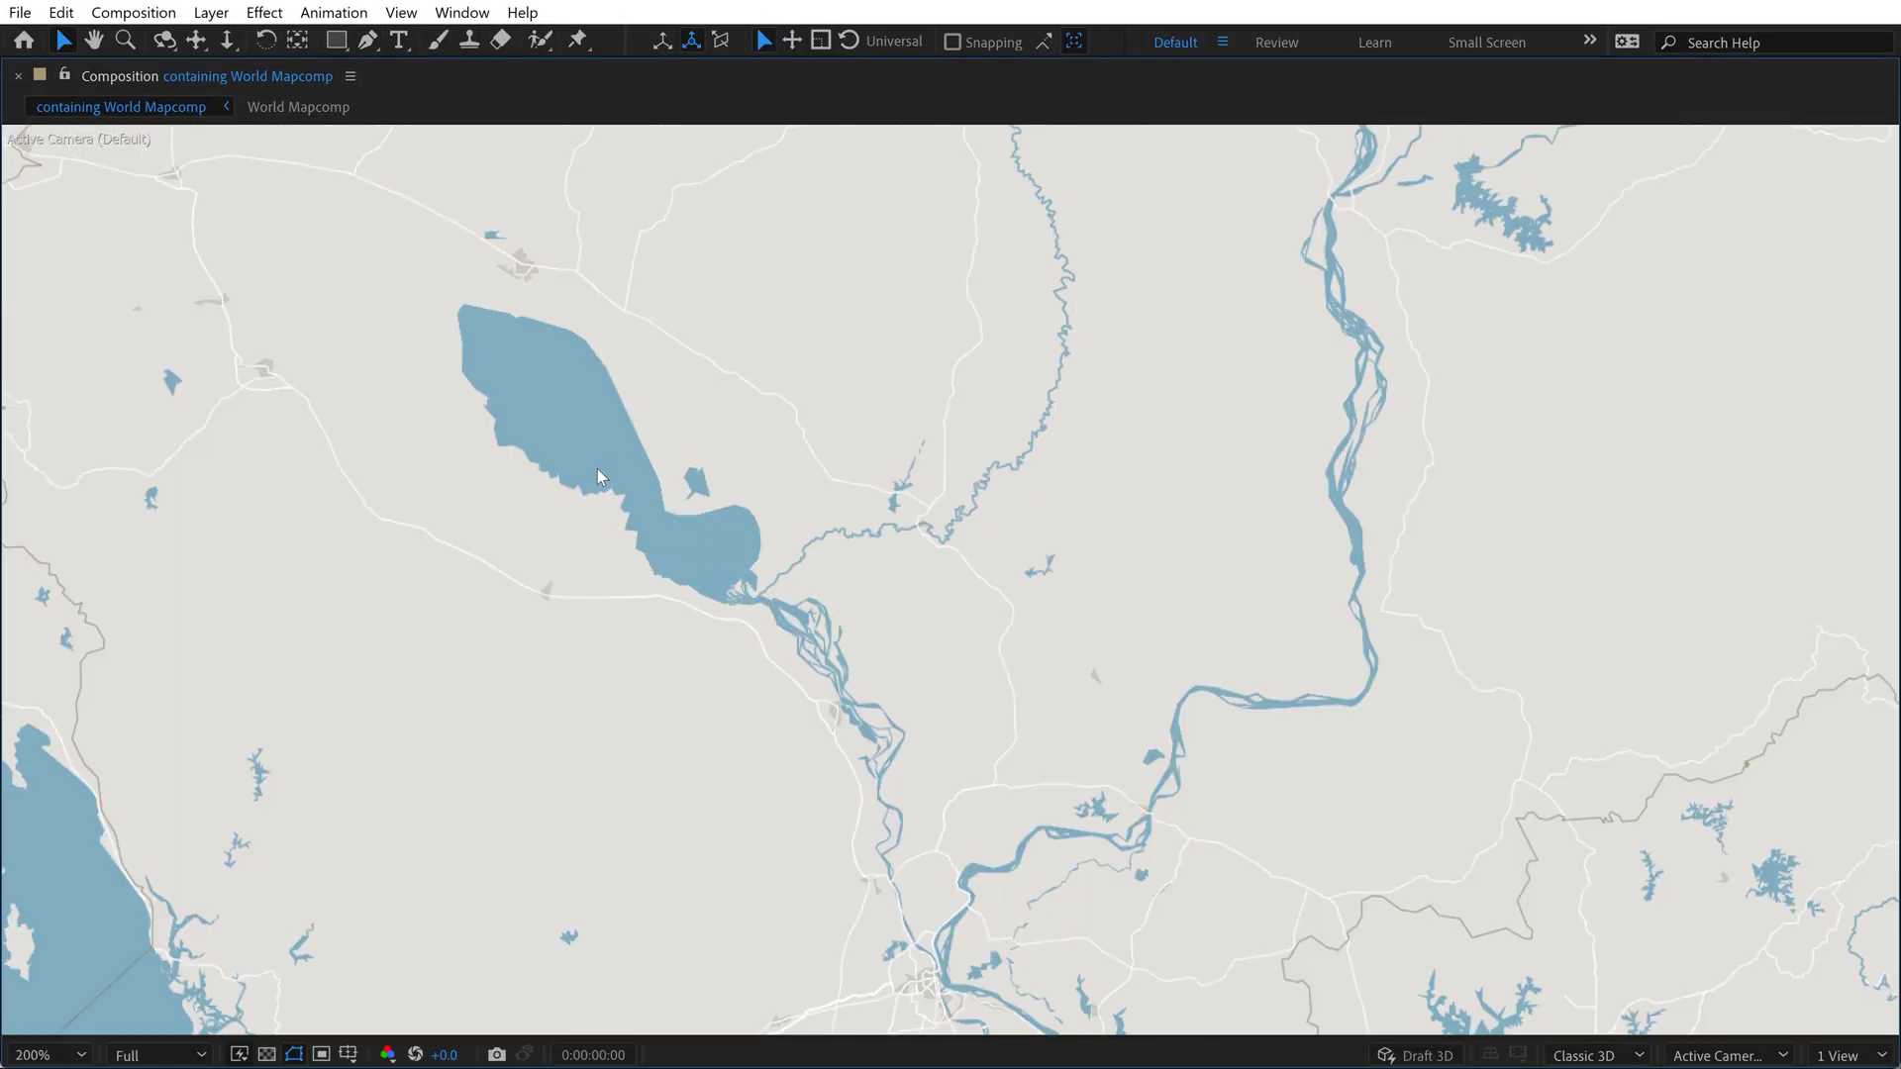
Pan around the lake and toward the southern coastline to inspect map detail.
key("h")
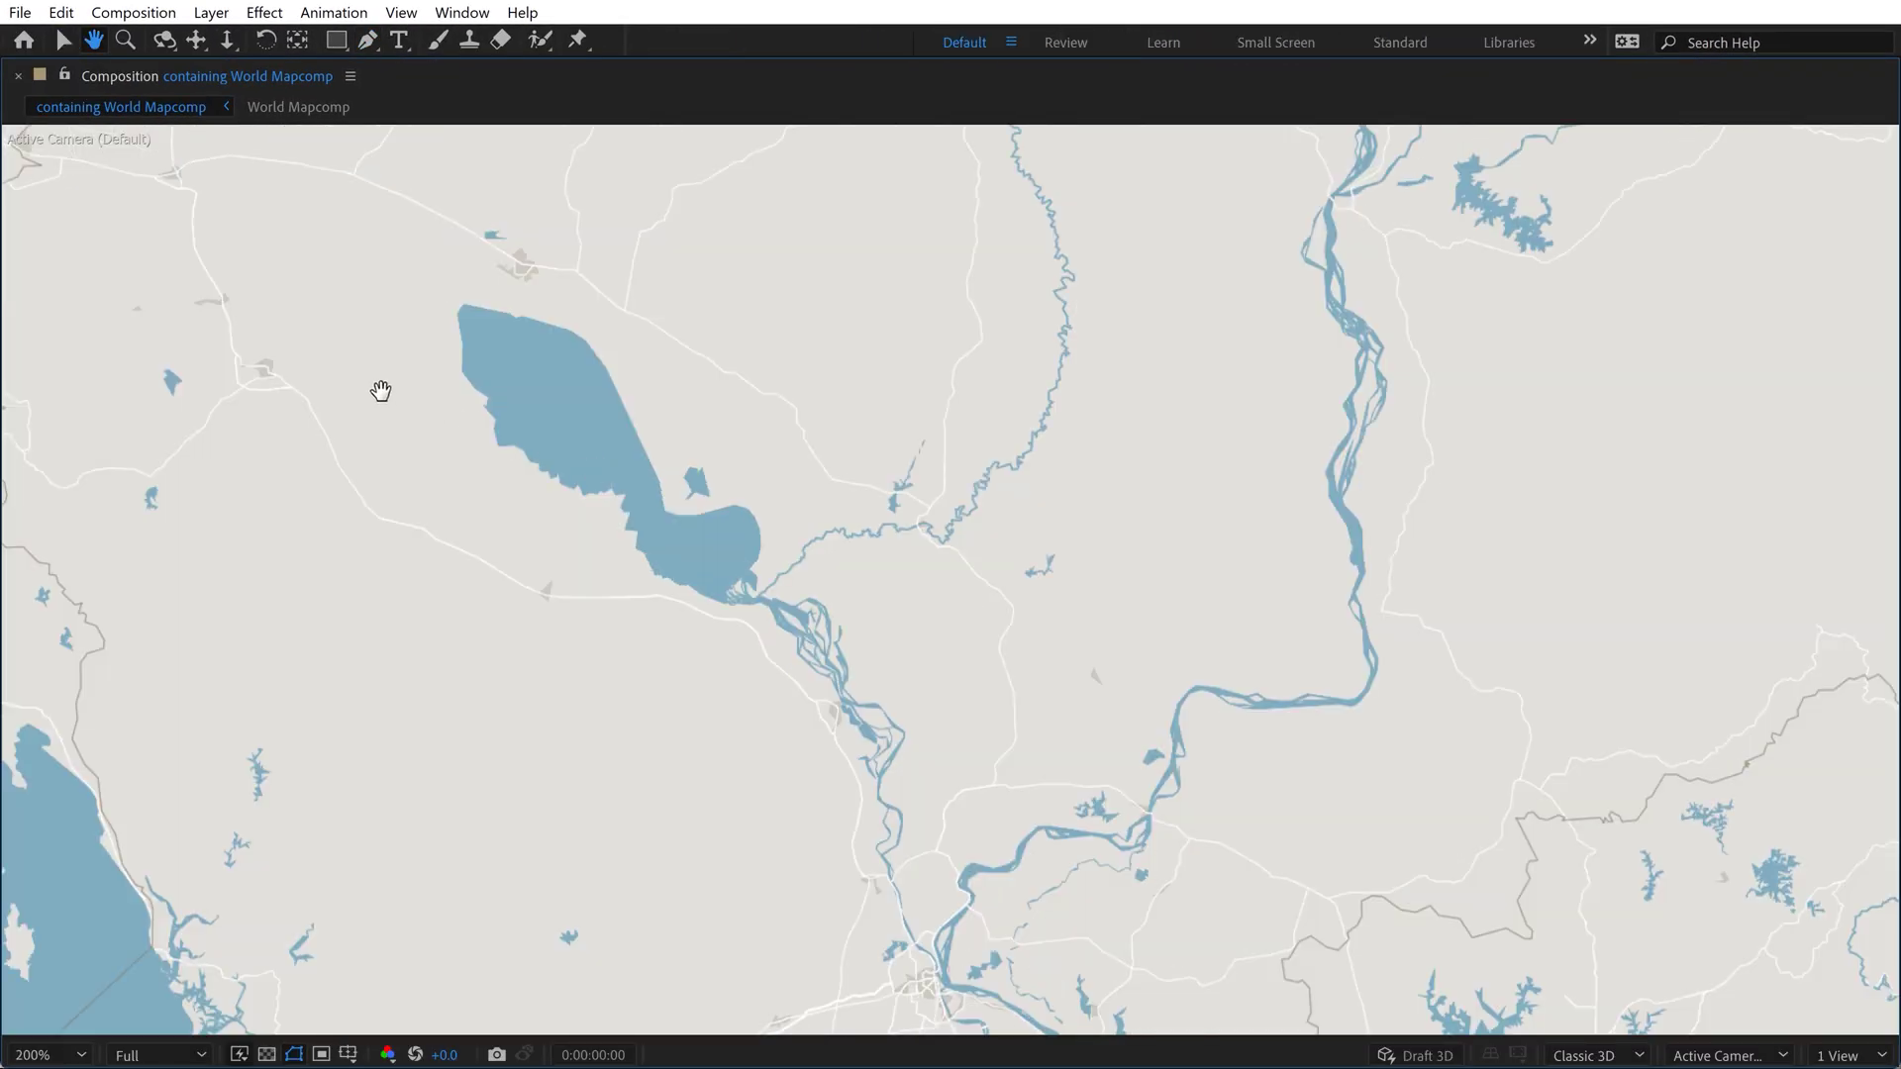
left_click_drag(466, 395, 908, 692)
left_click_drag(793, 492, 951, 395)
key("v")
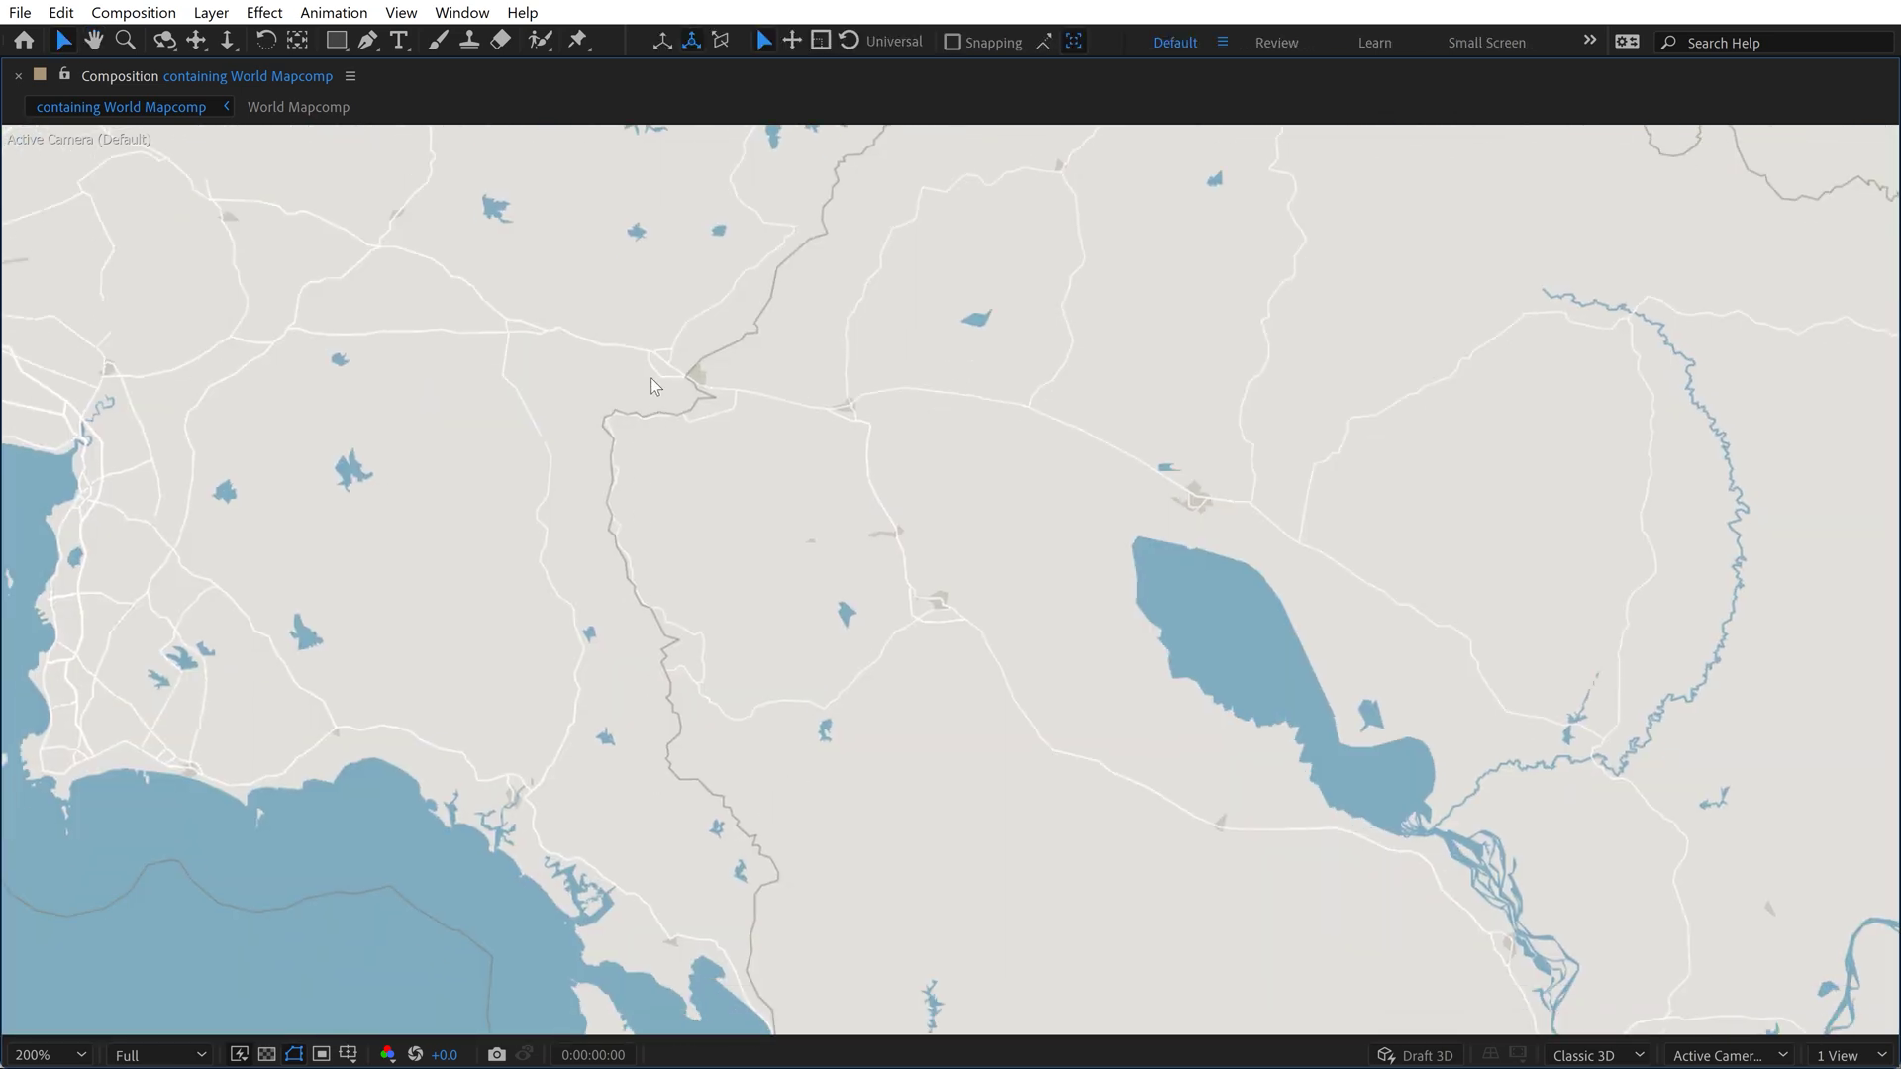
key("h")
left_click_drag(751, 416, 805, 397)
Zoom back out, fit the whole composition, and restore the normal viewer layout.
scroll(805, 397, "down", 6)
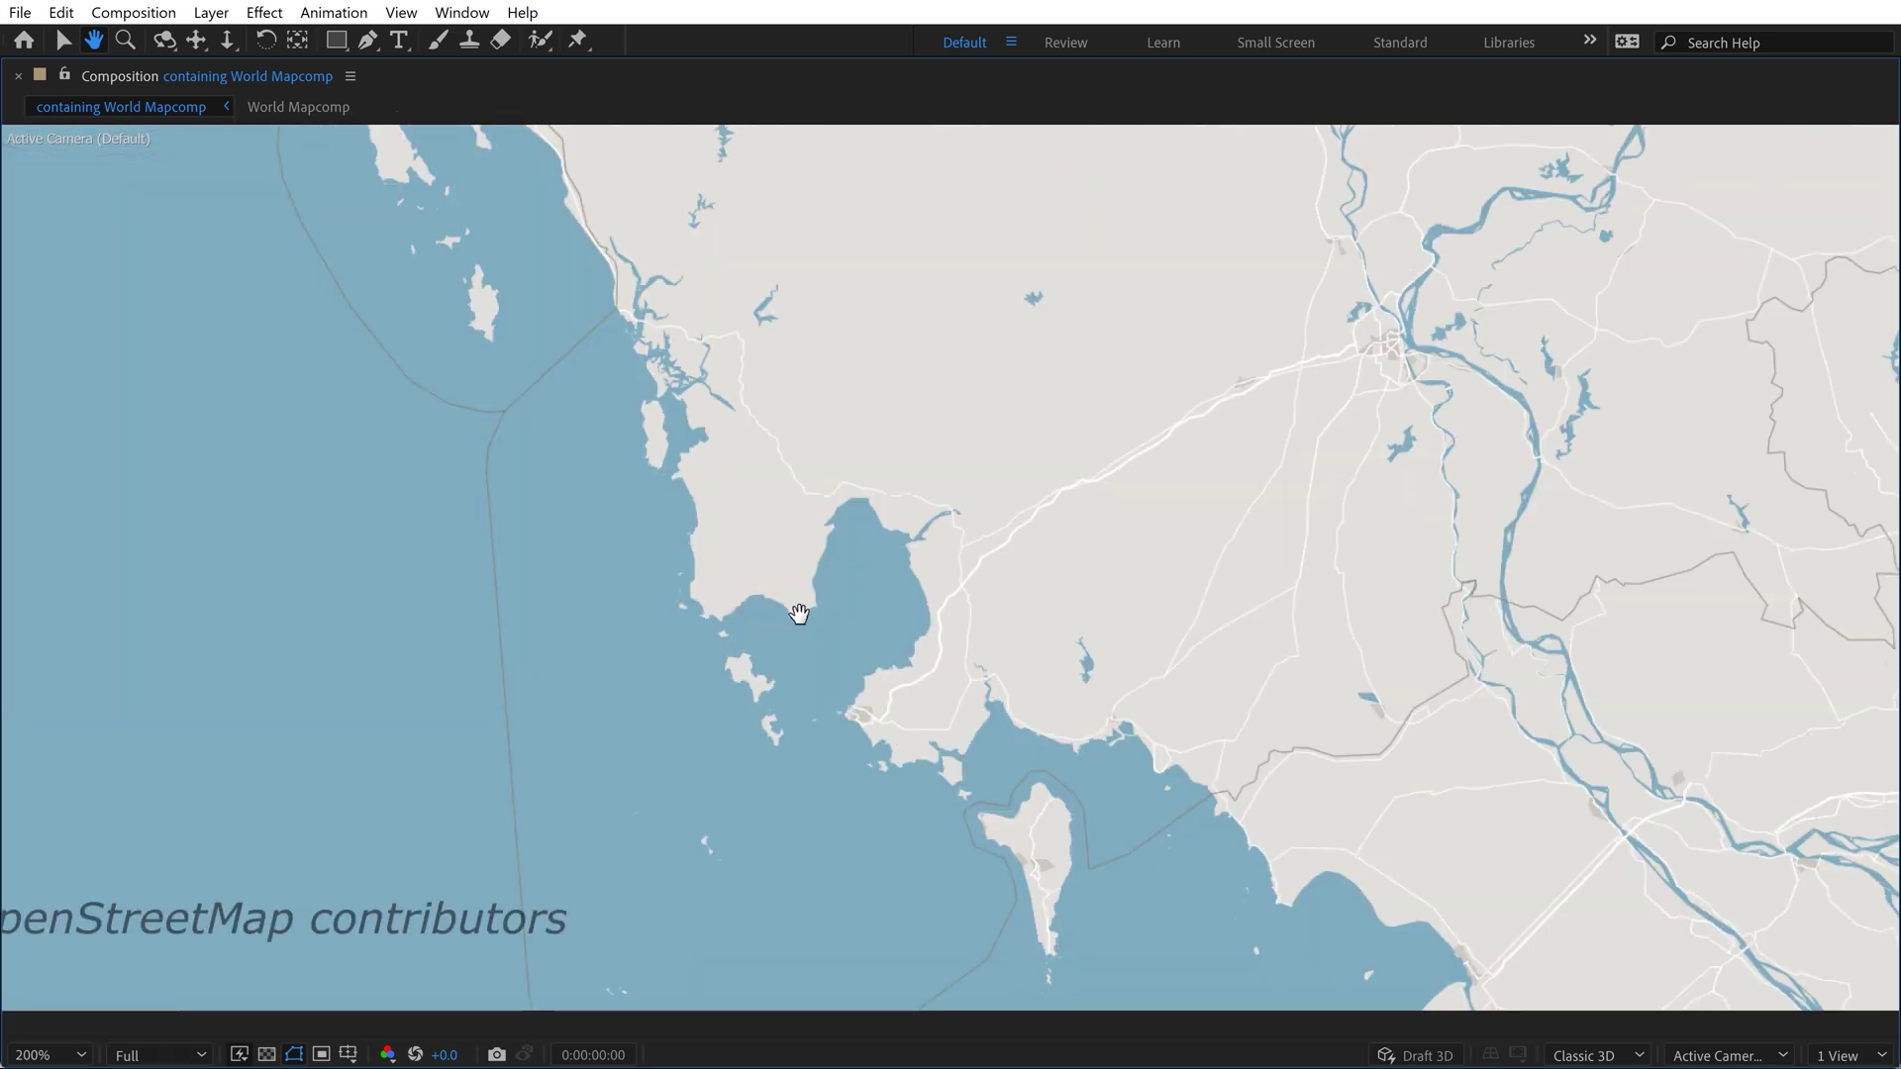
key("v")
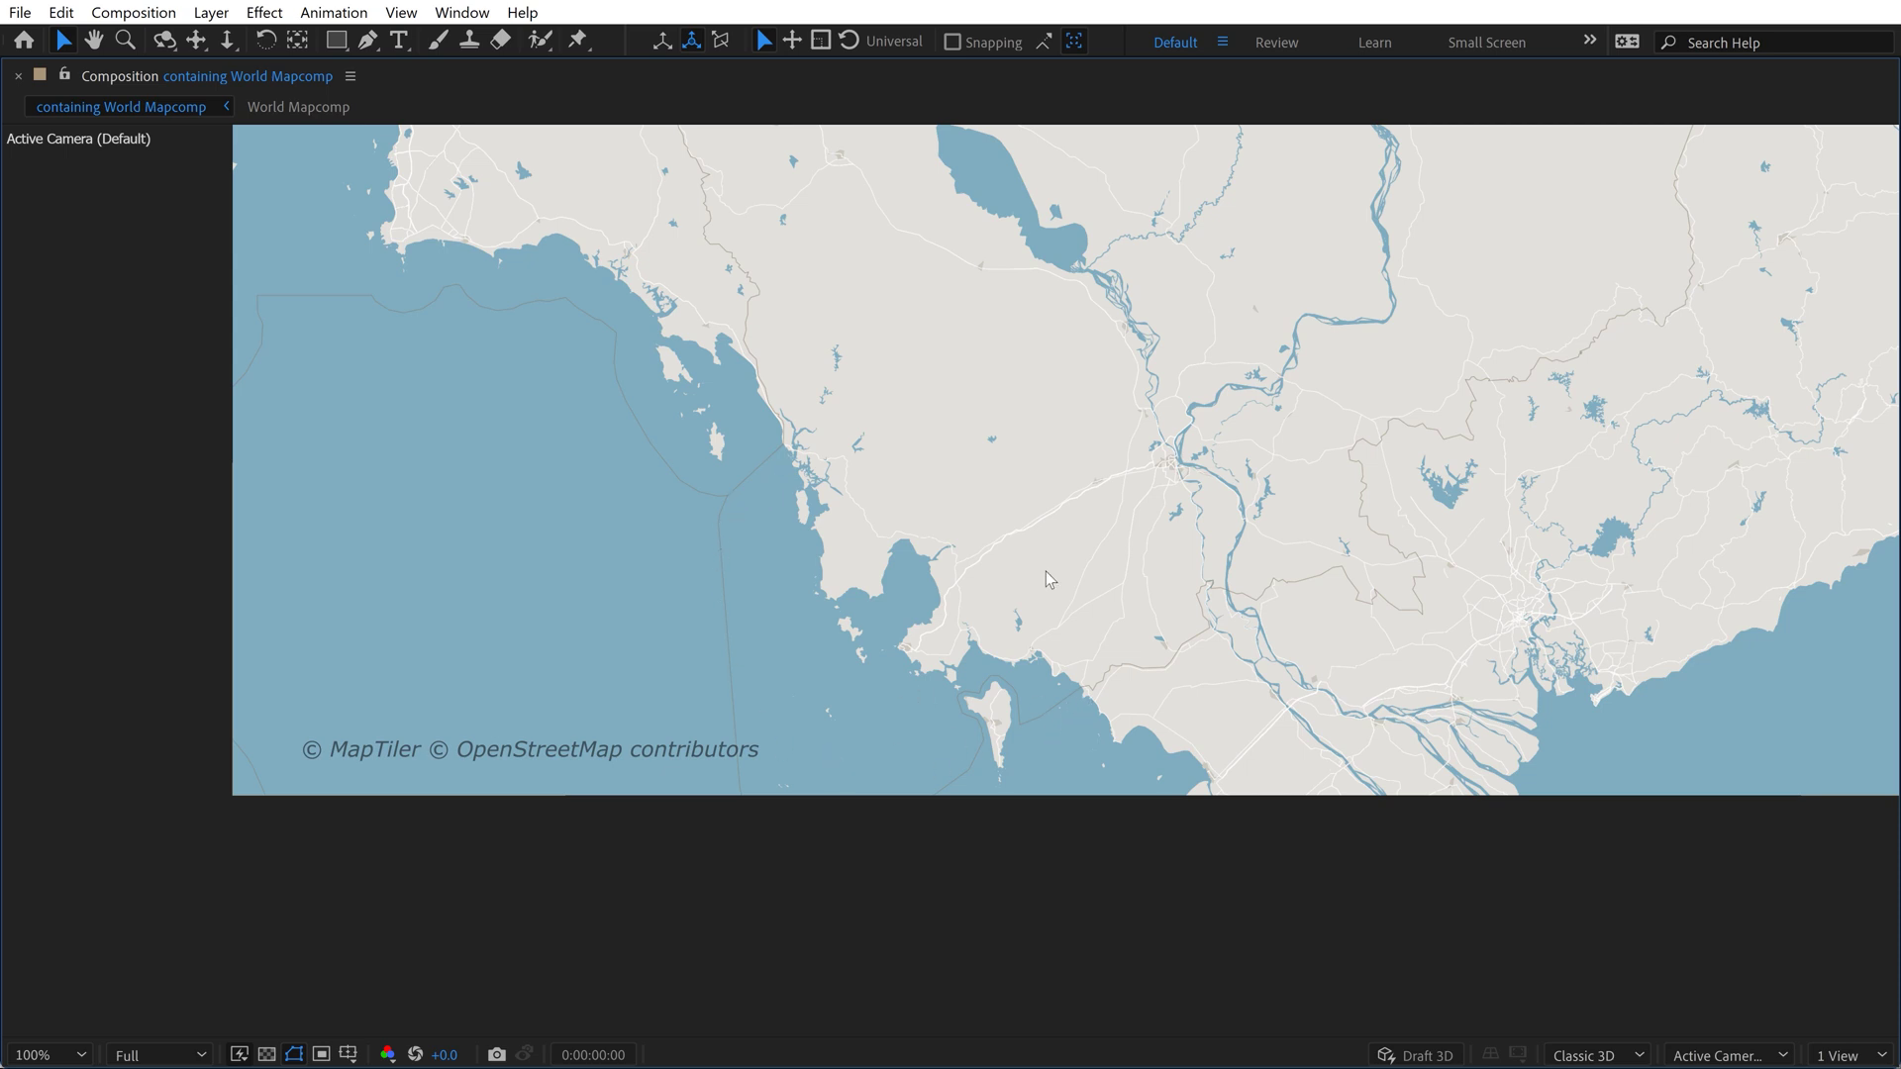
key("shift+slash")
key("grave")
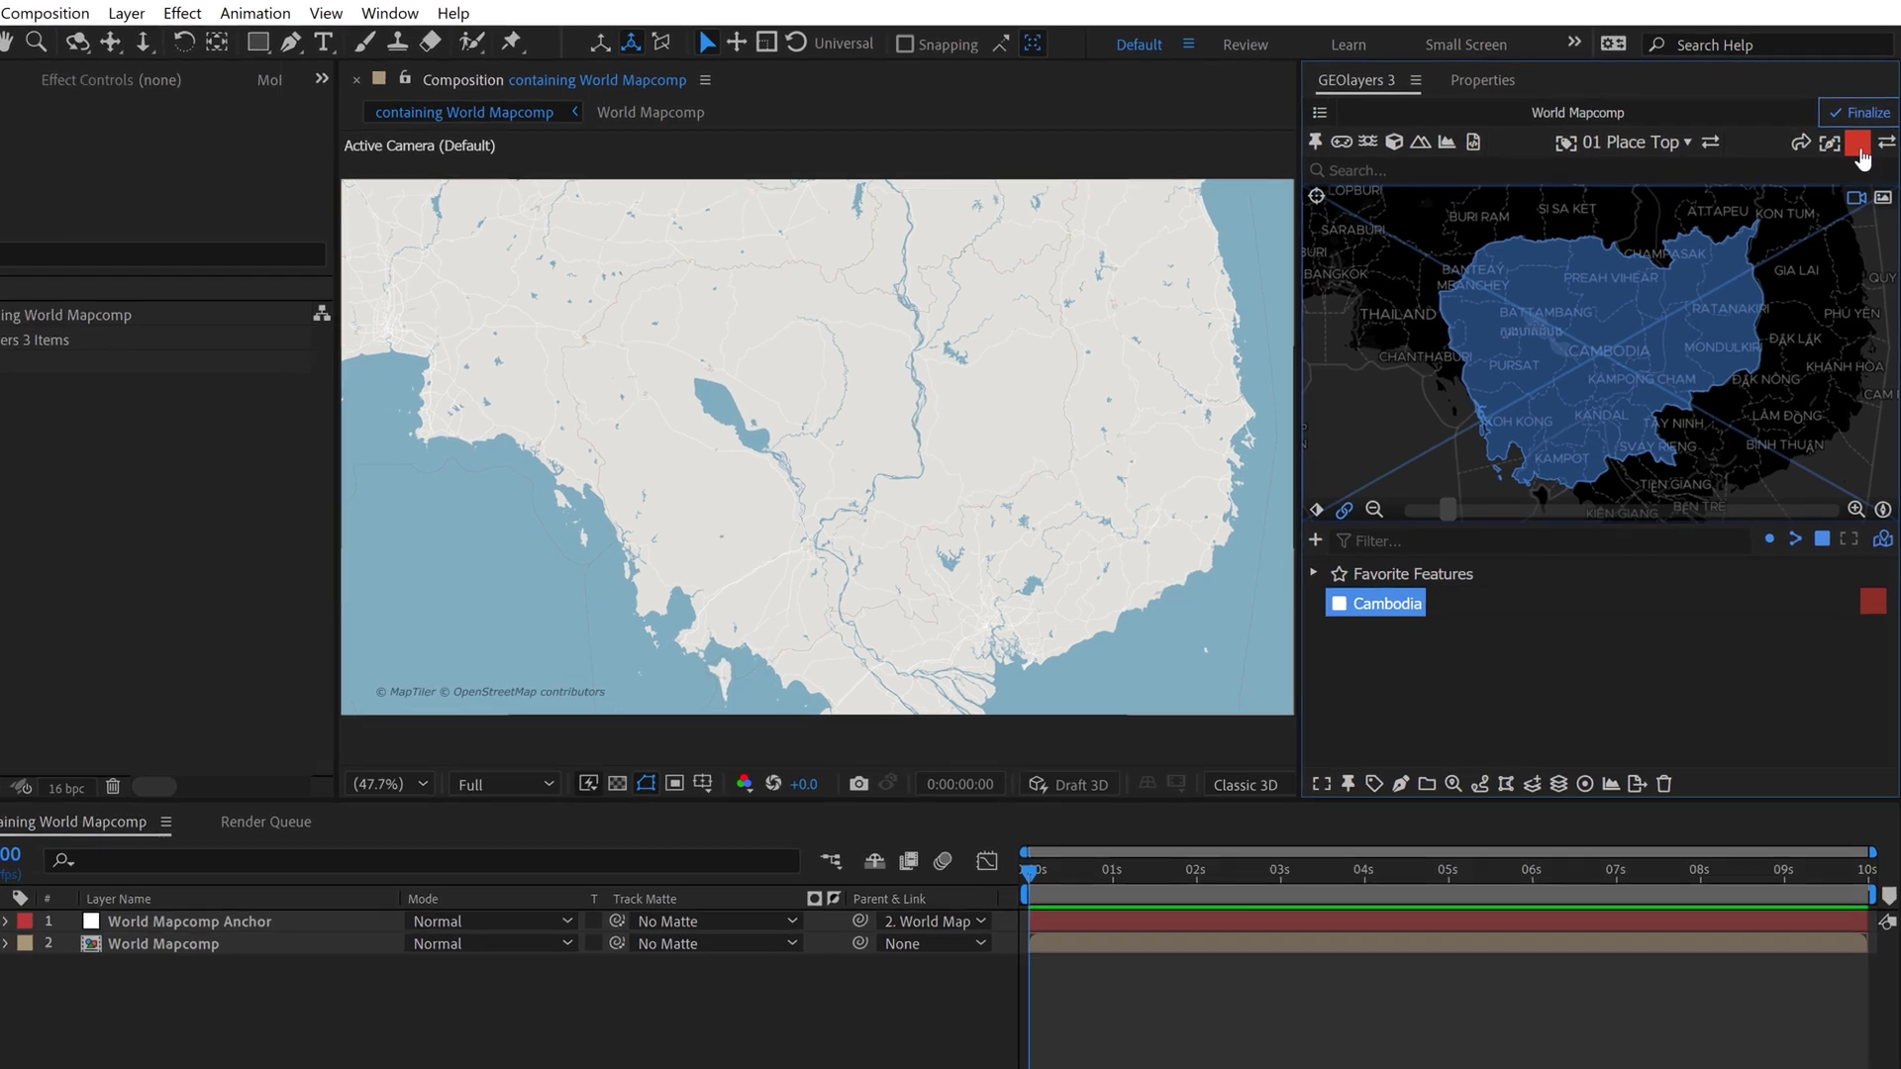
left_click(1860, 136)
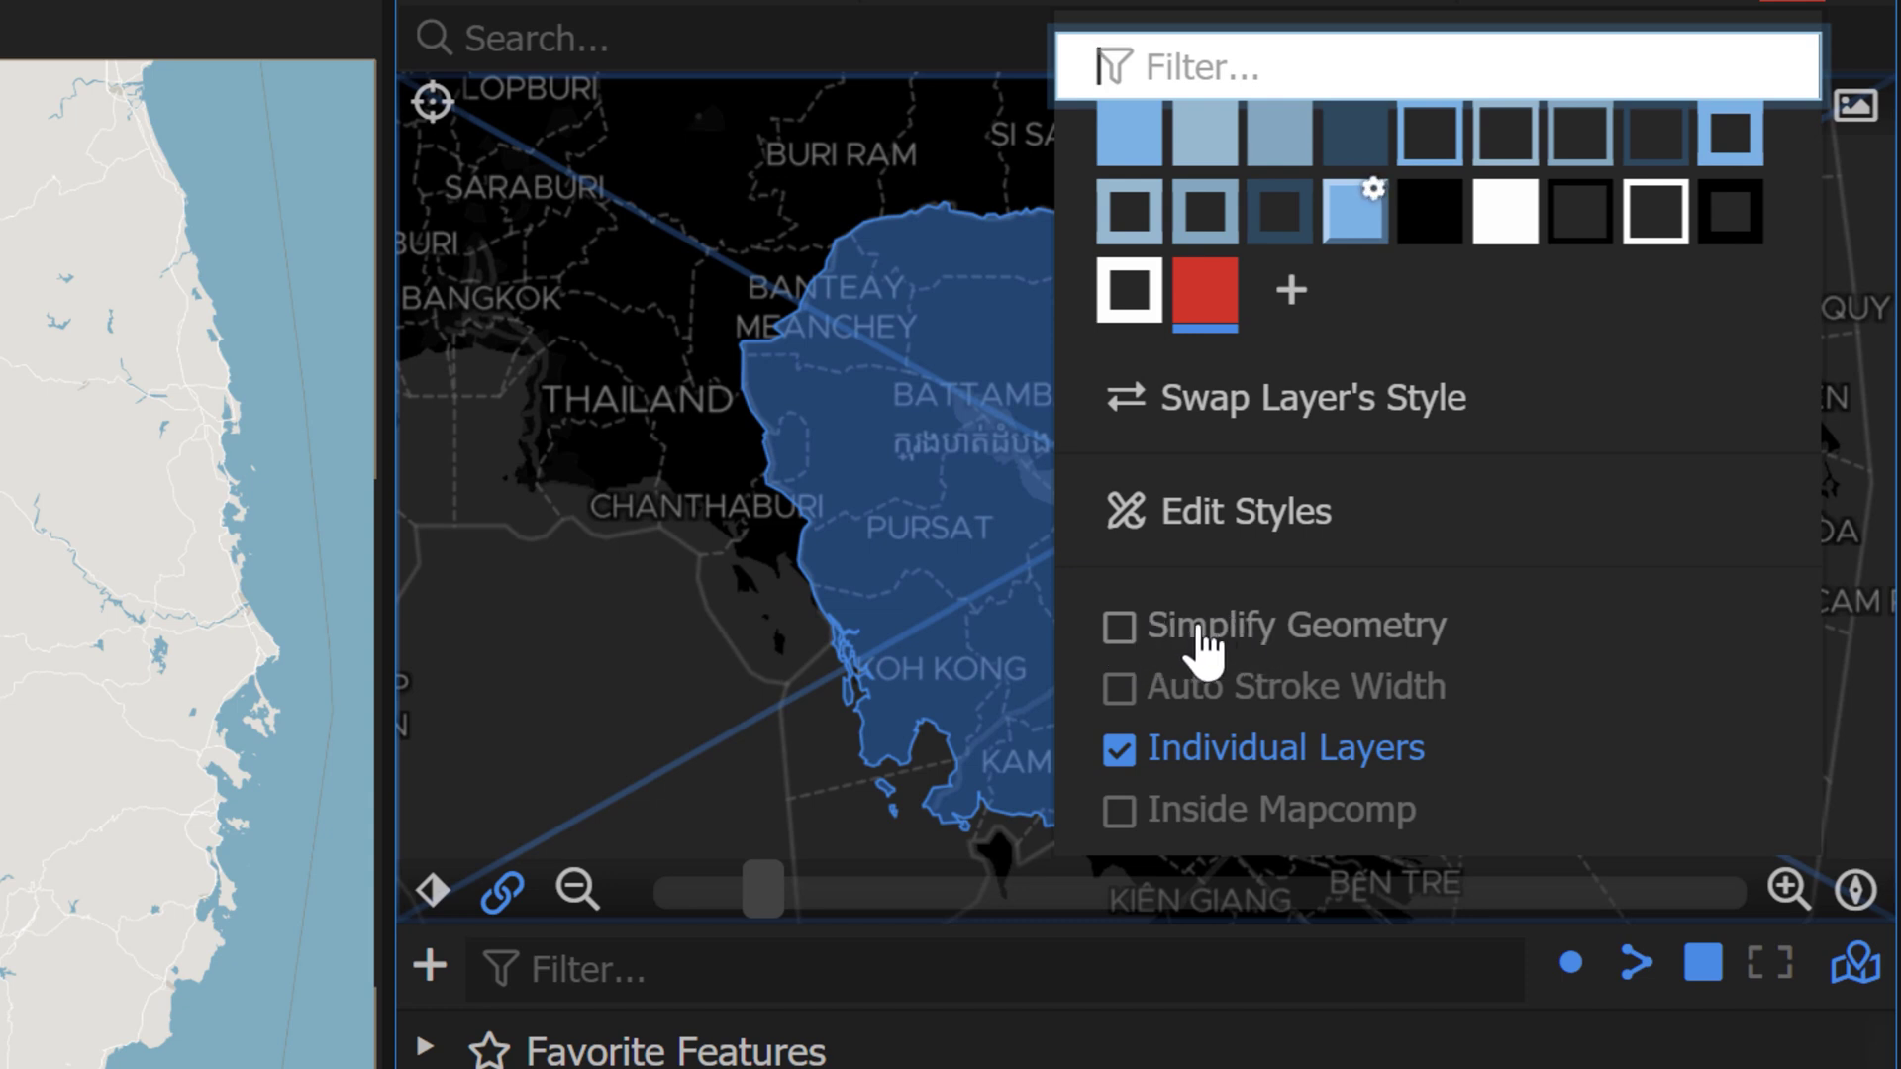
left_click(1212, 649)
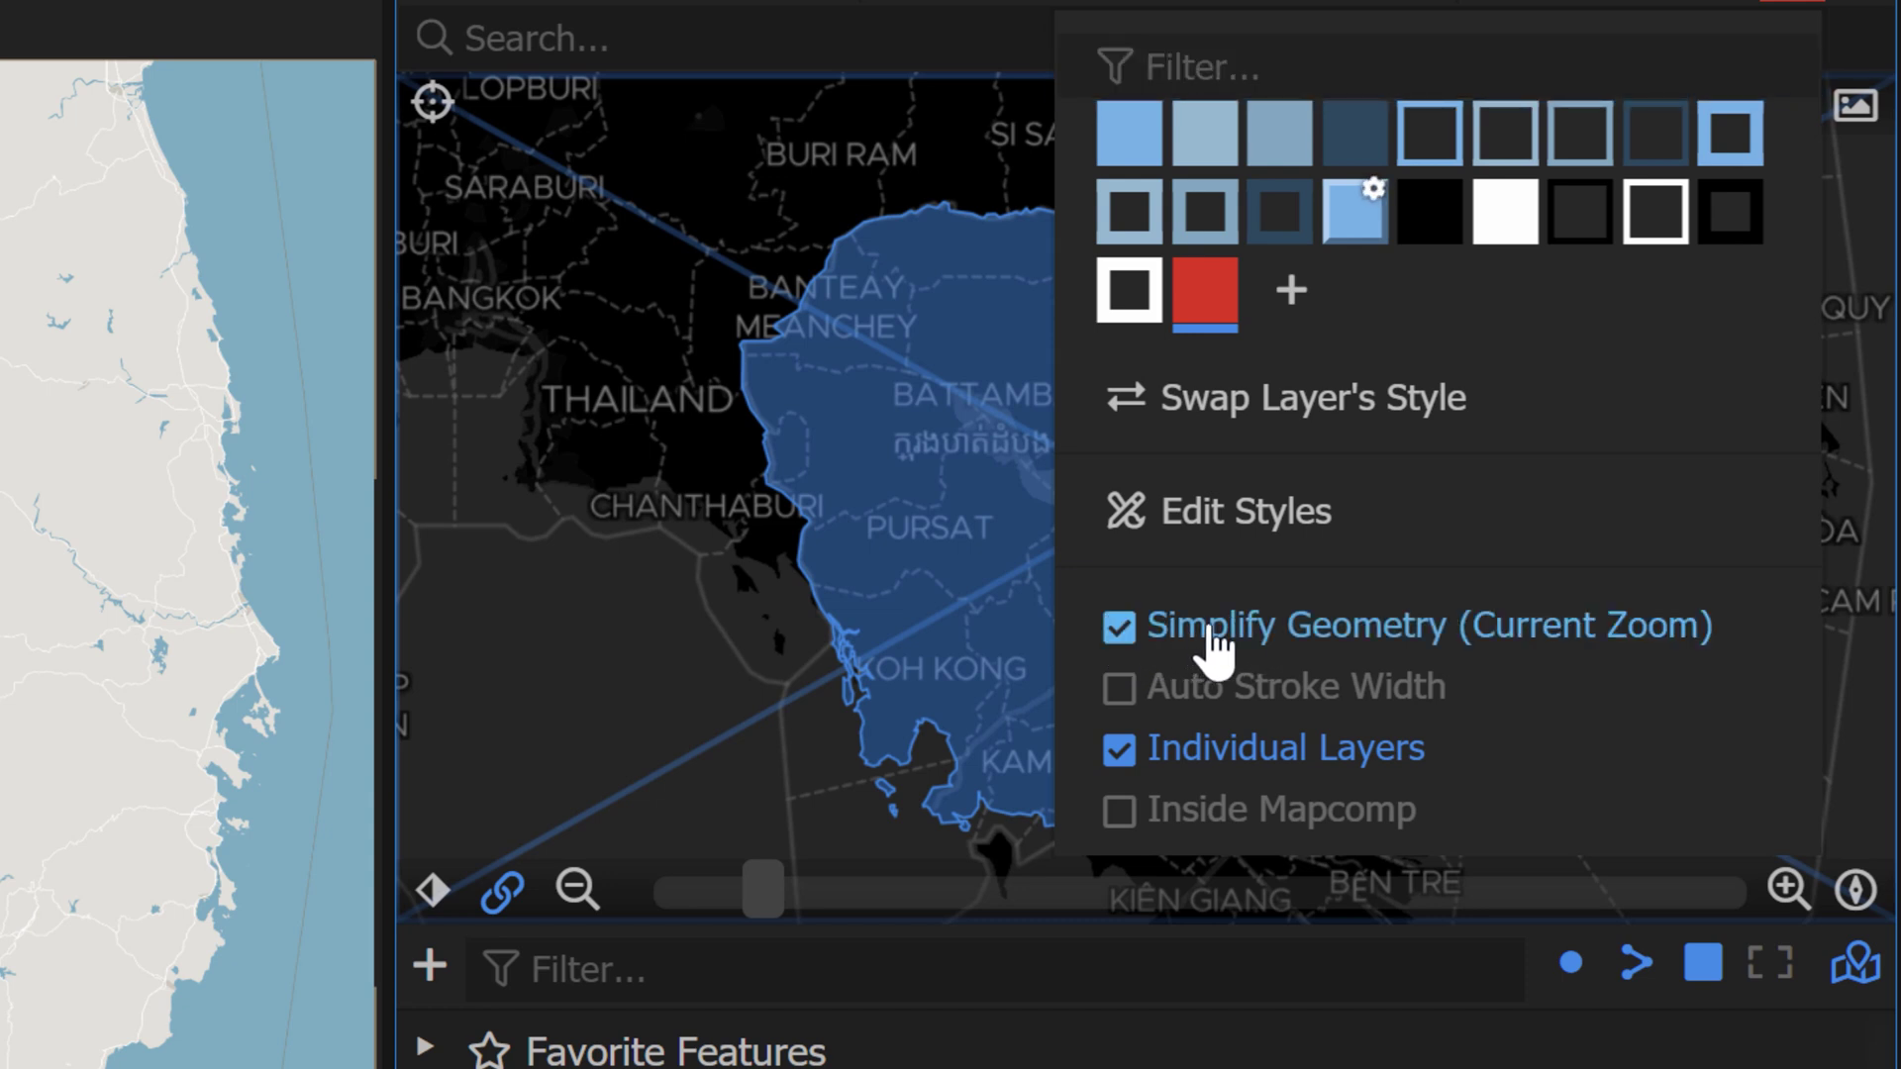
left_click(1214, 649)
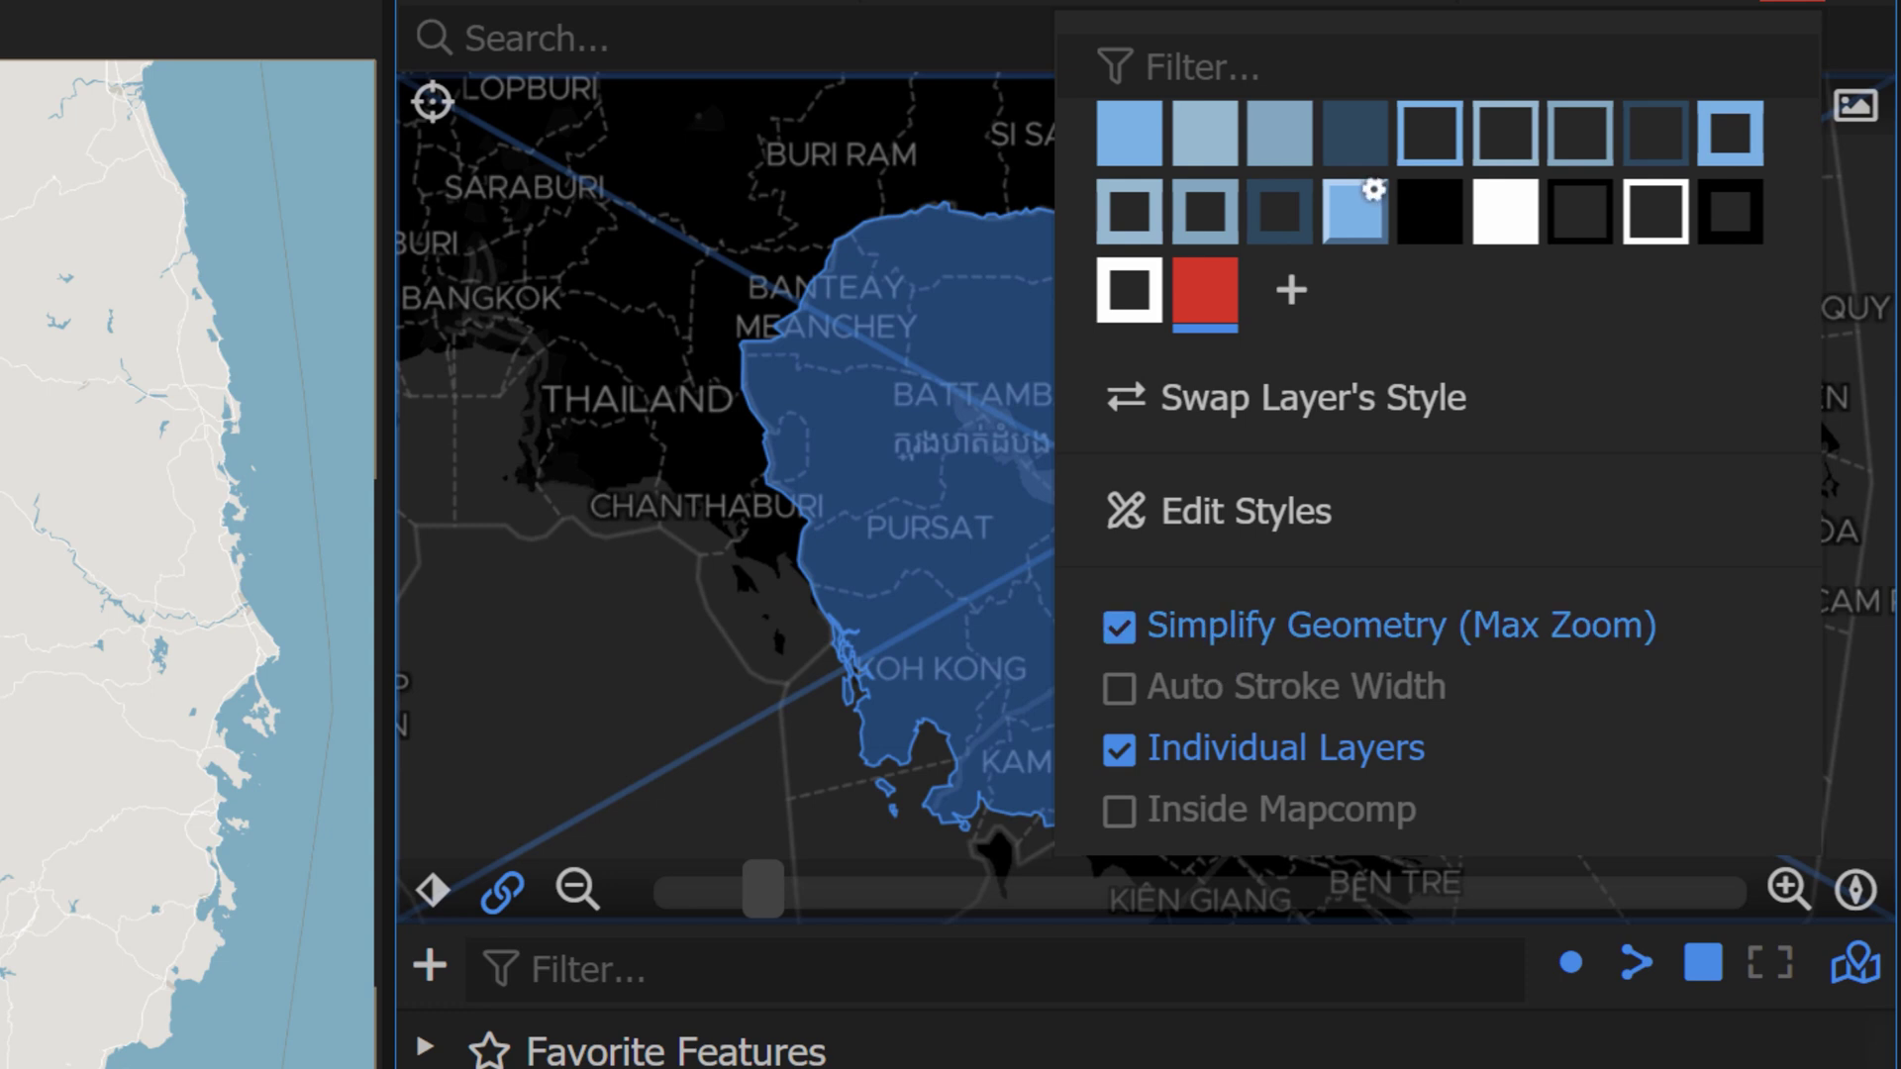
left_click(1305, 638)
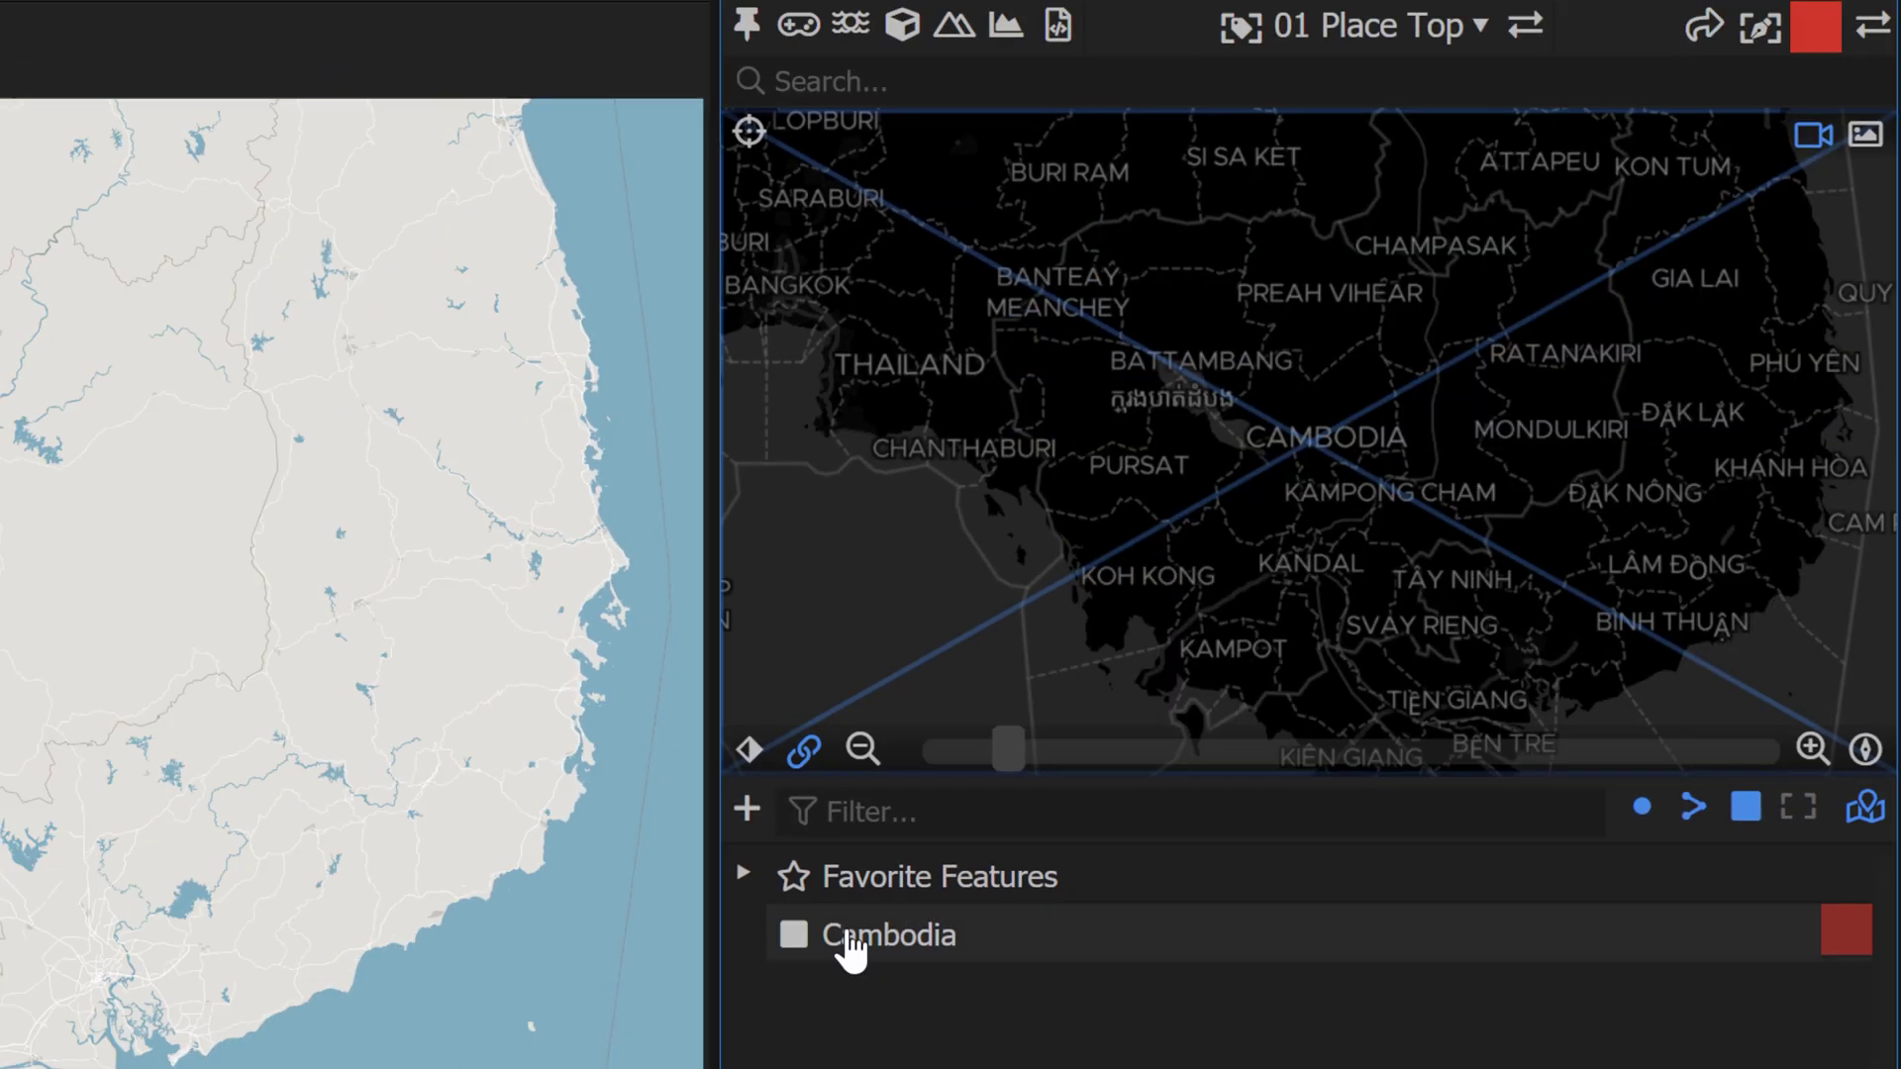
Draw Cambodia from GEOlayers as a red shape layer.
left_click(848, 942)
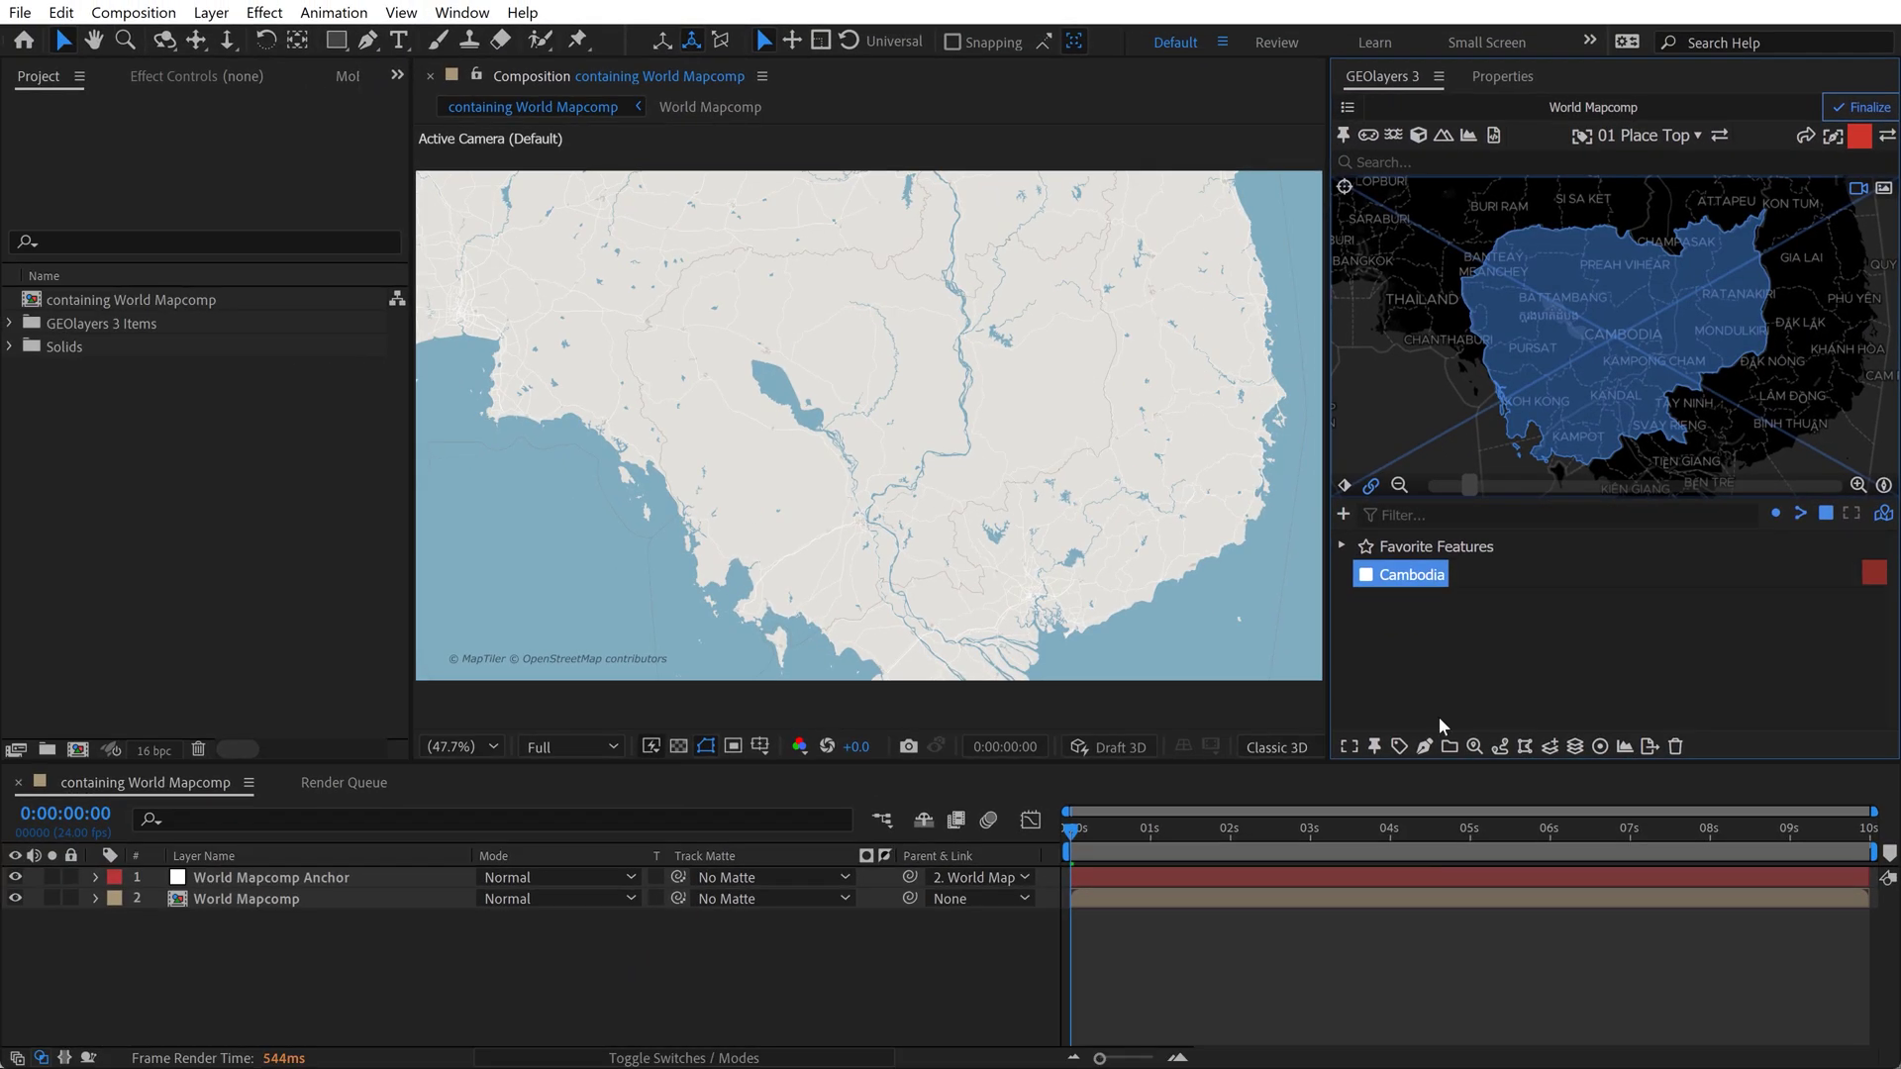
left_click(1425, 745)
left_click(1498, 681)
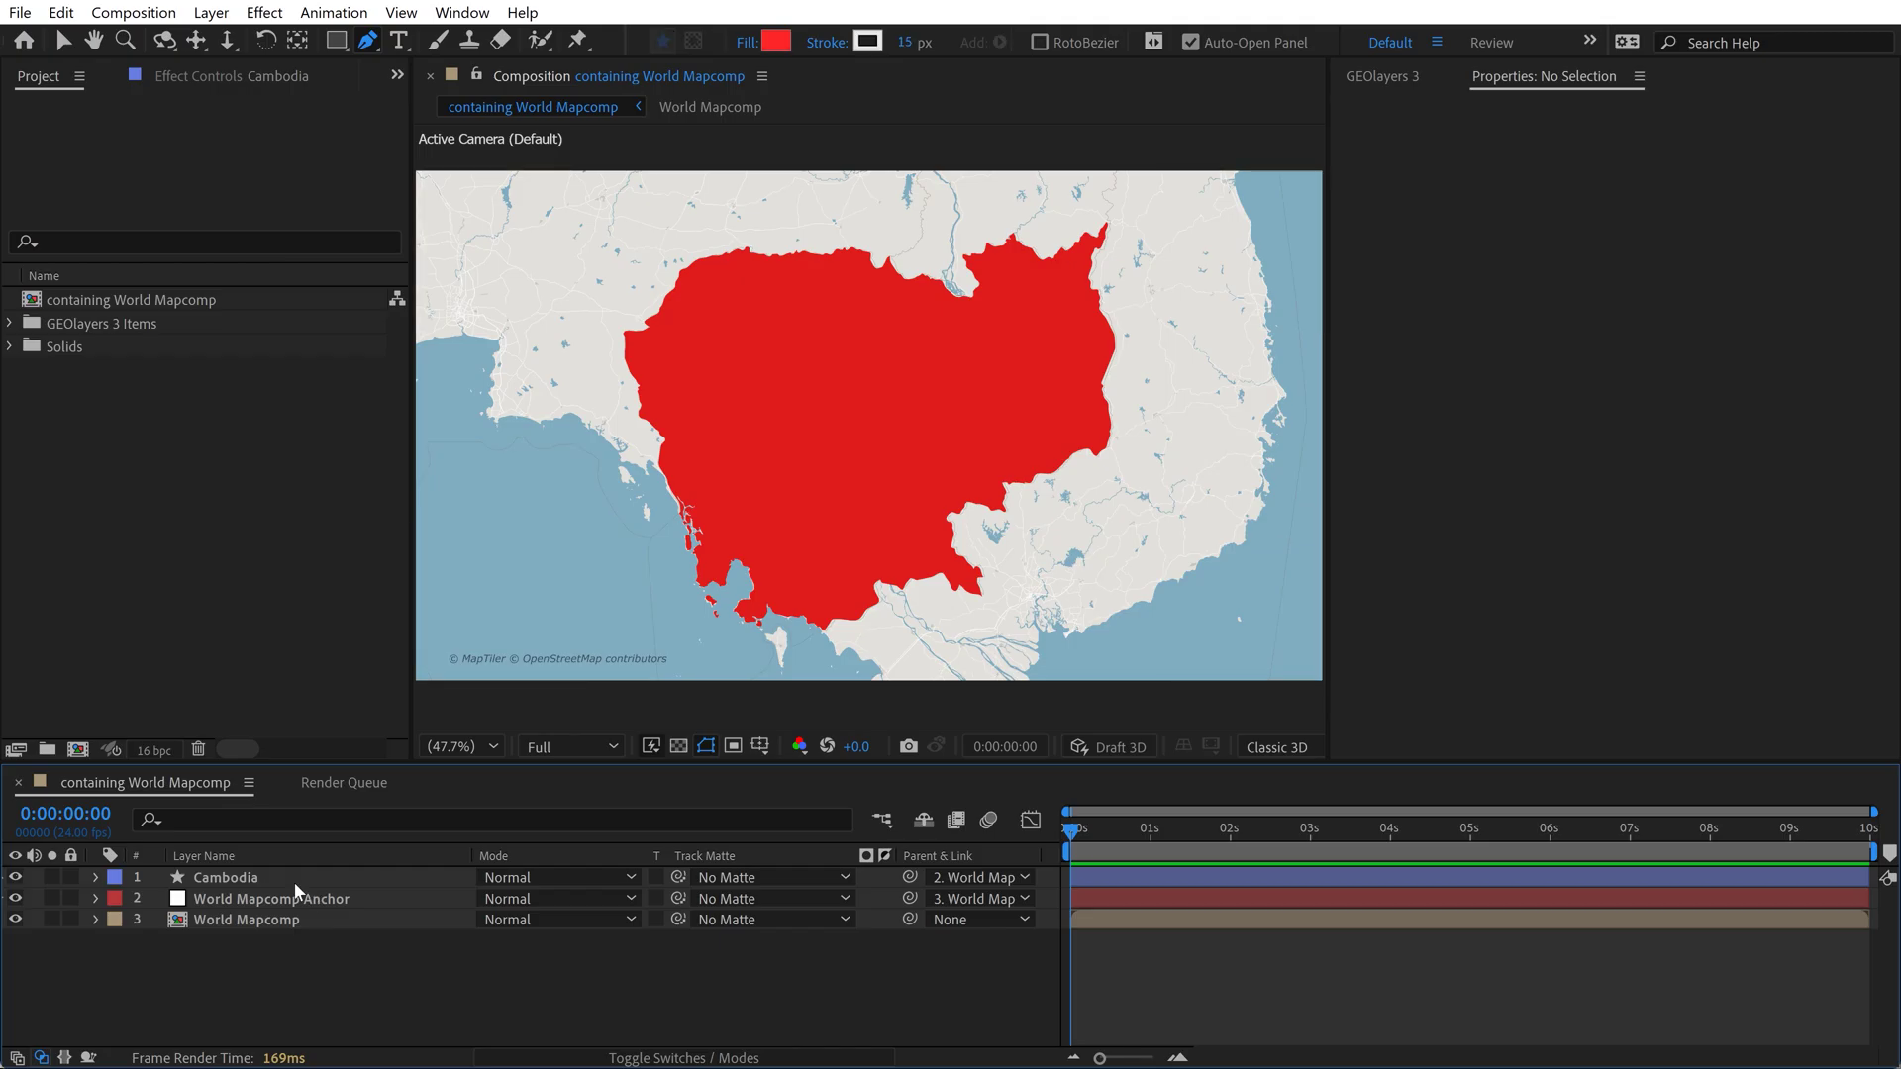
Rename the layer 'Cambodia No Simplification', then lock and hide it.
left_click(265, 879)
key("Return")
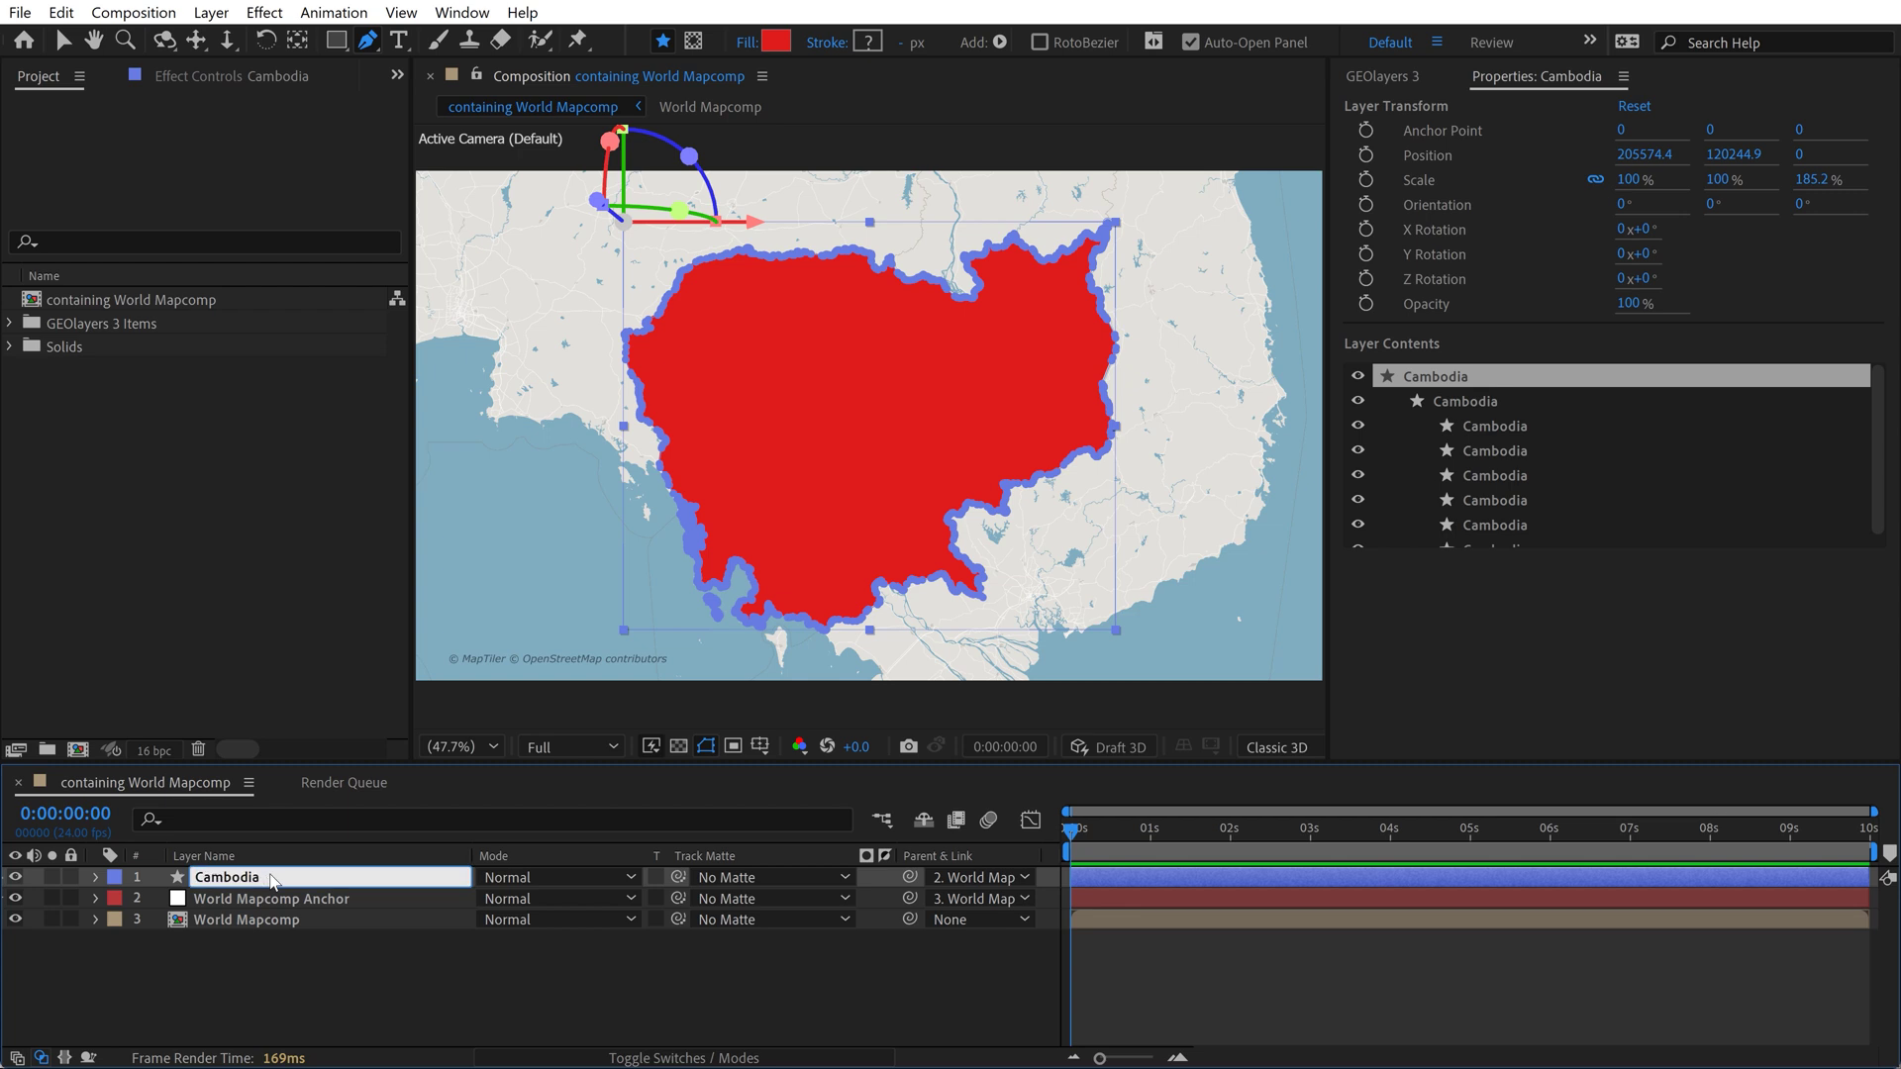
type("No Simplification")
key("Return")
left_click(70, 877)
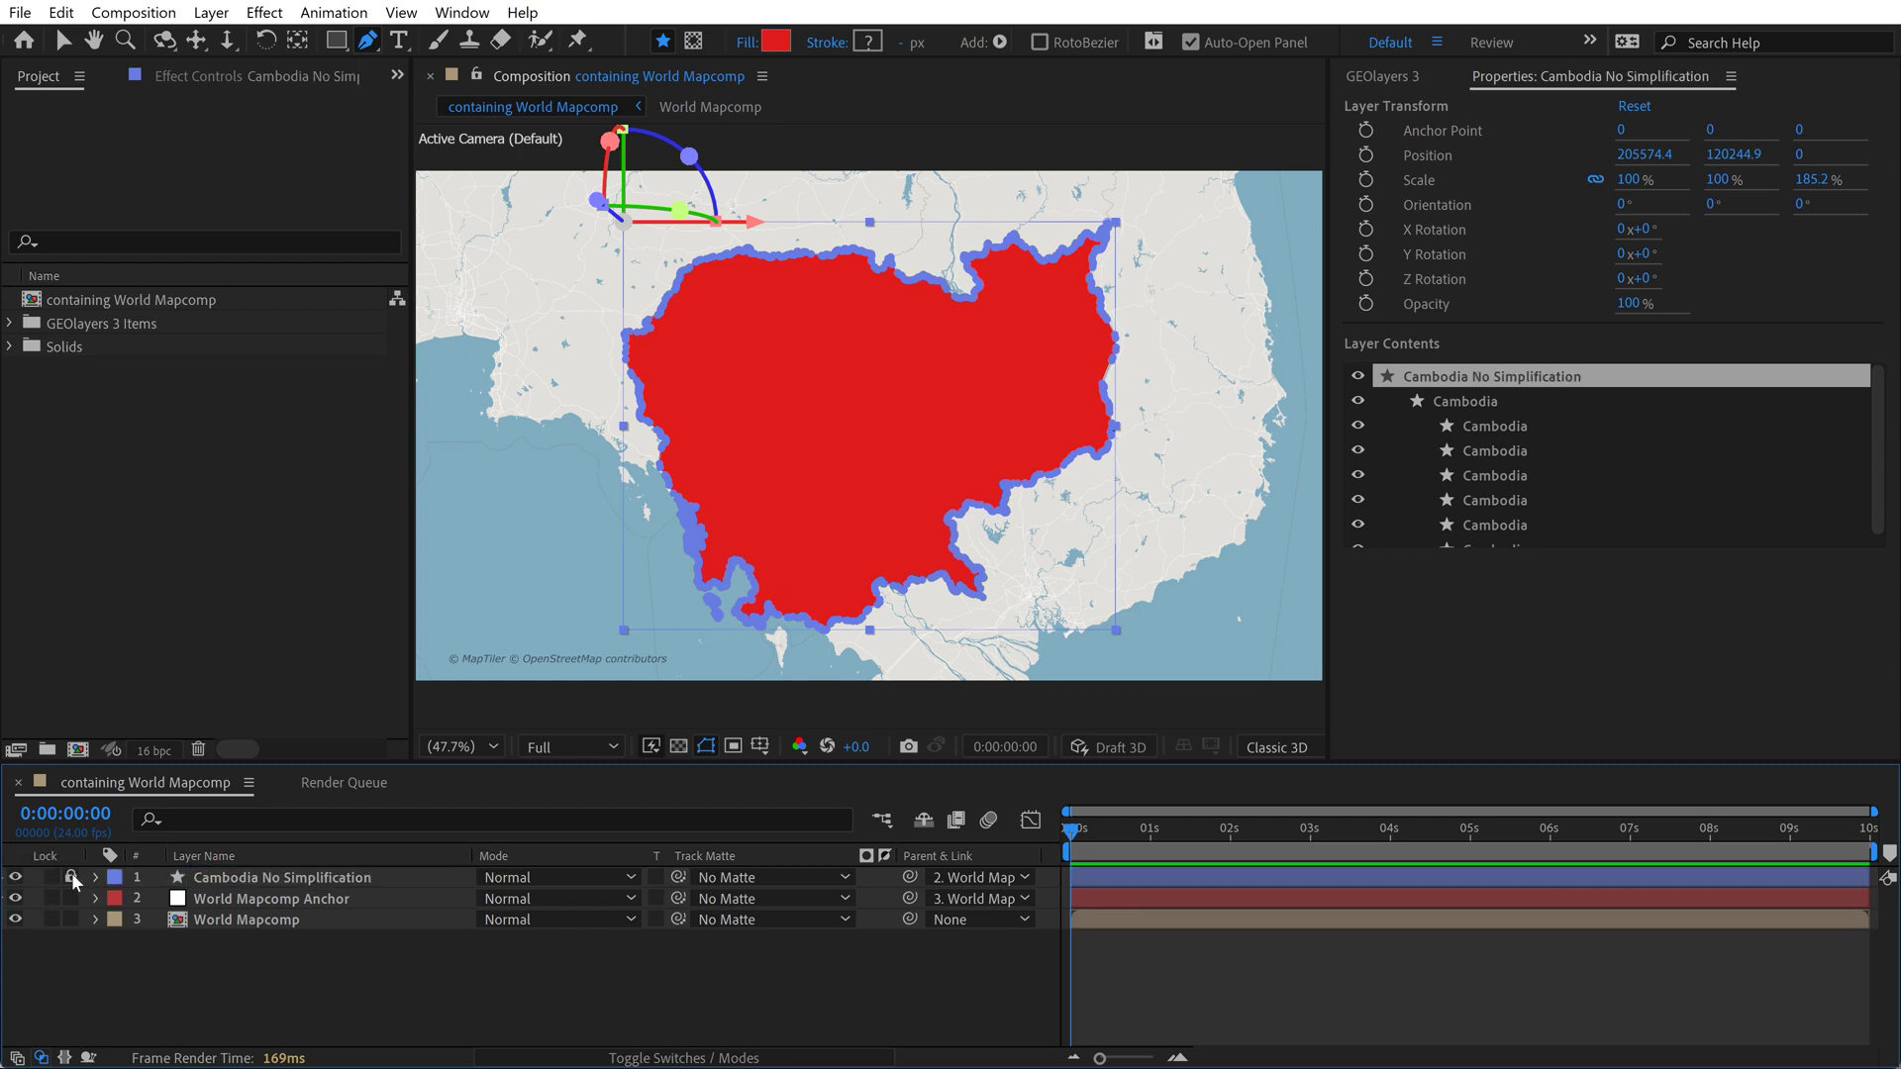
left_click(15, 879)
Enable Simplify Geometry at Current Zoom for Cambodia and lock the No Simplification layer.
left_click(1391, 76)
left_click(1845, 185)
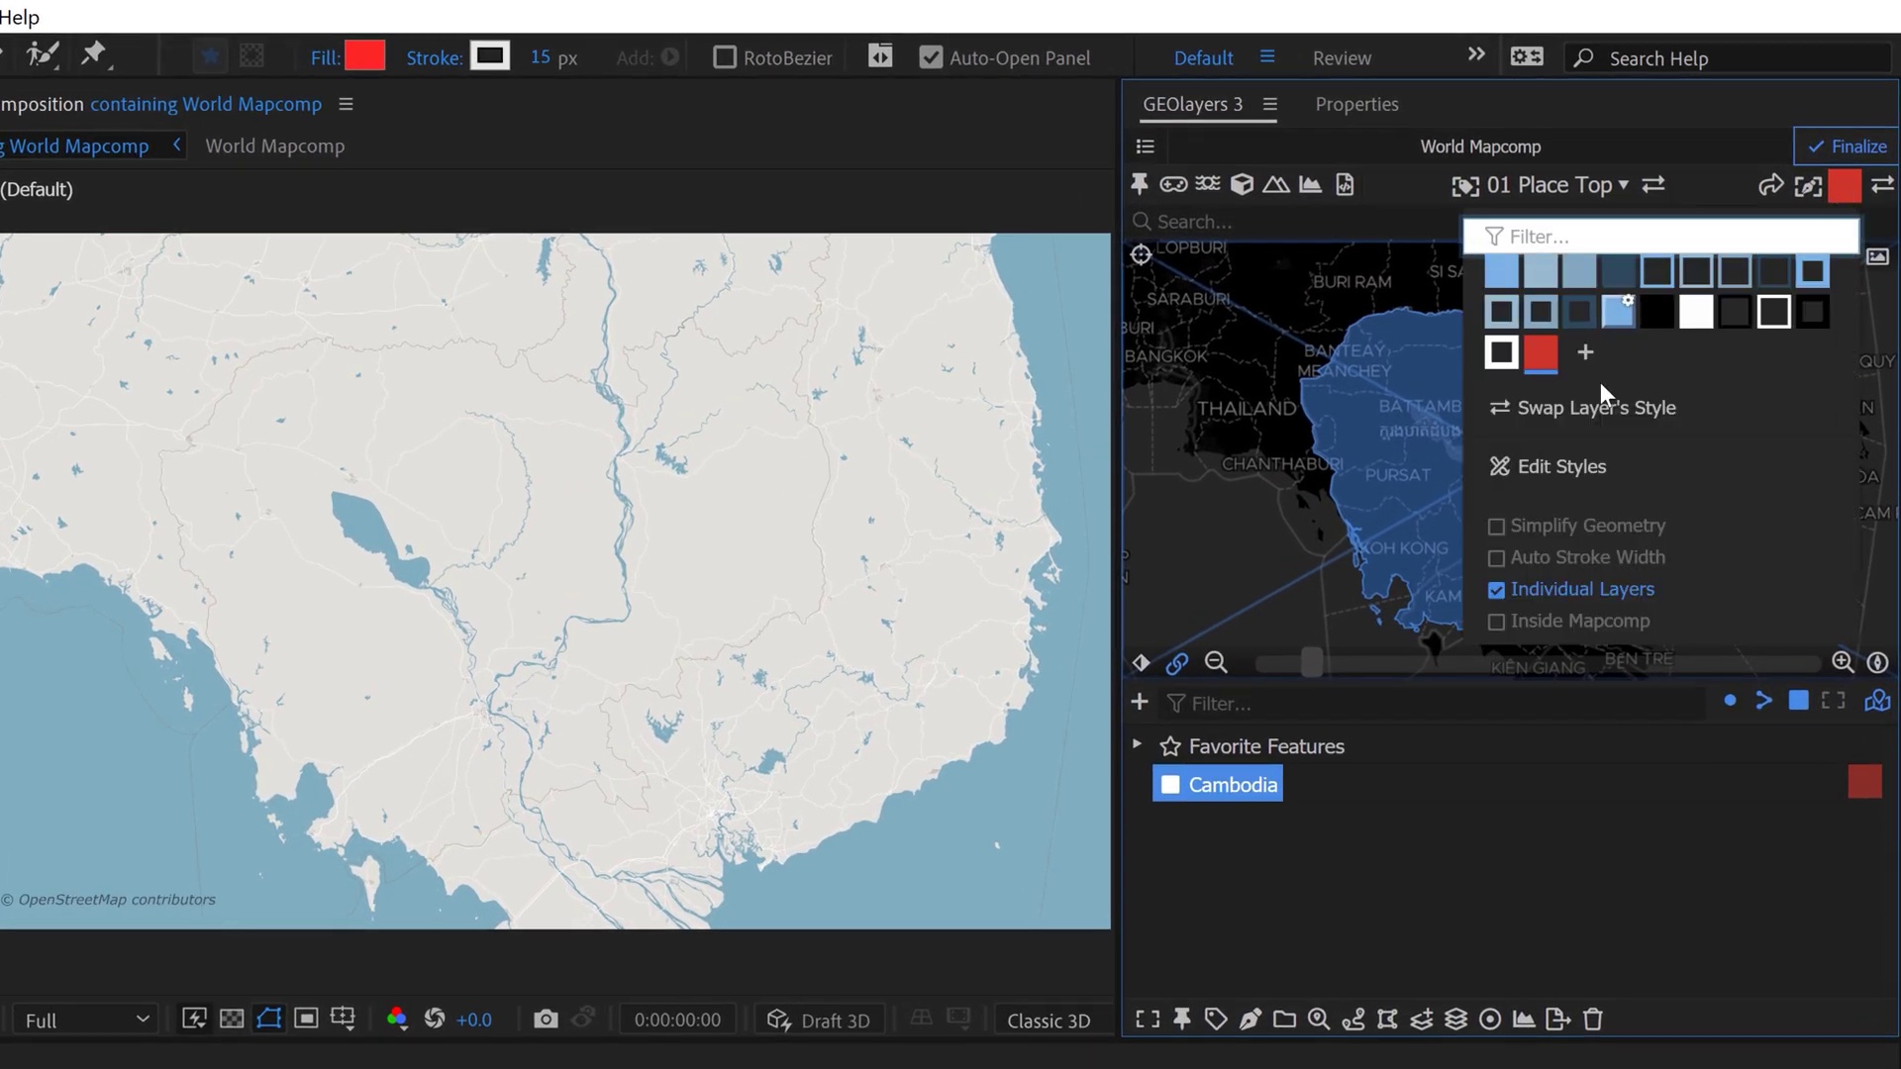
left_click(1581, 539)
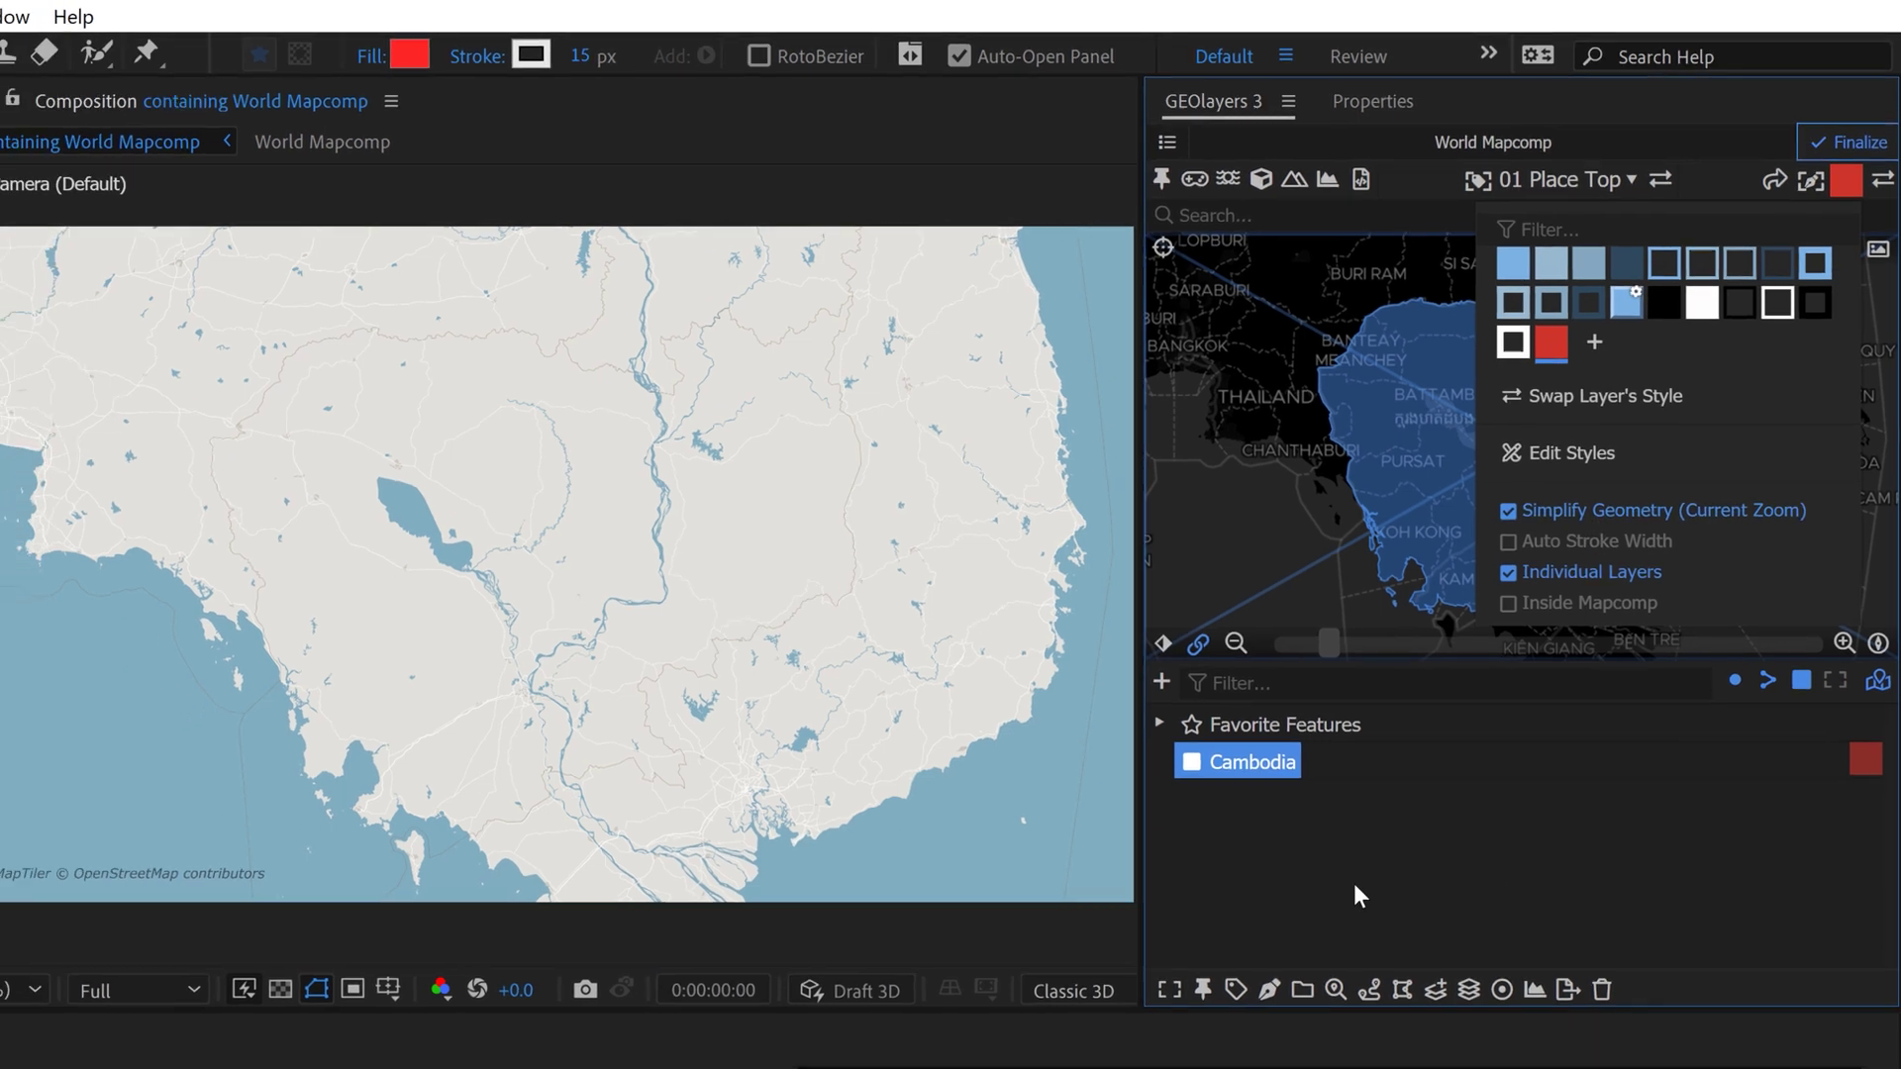
left_click(1317, 841)
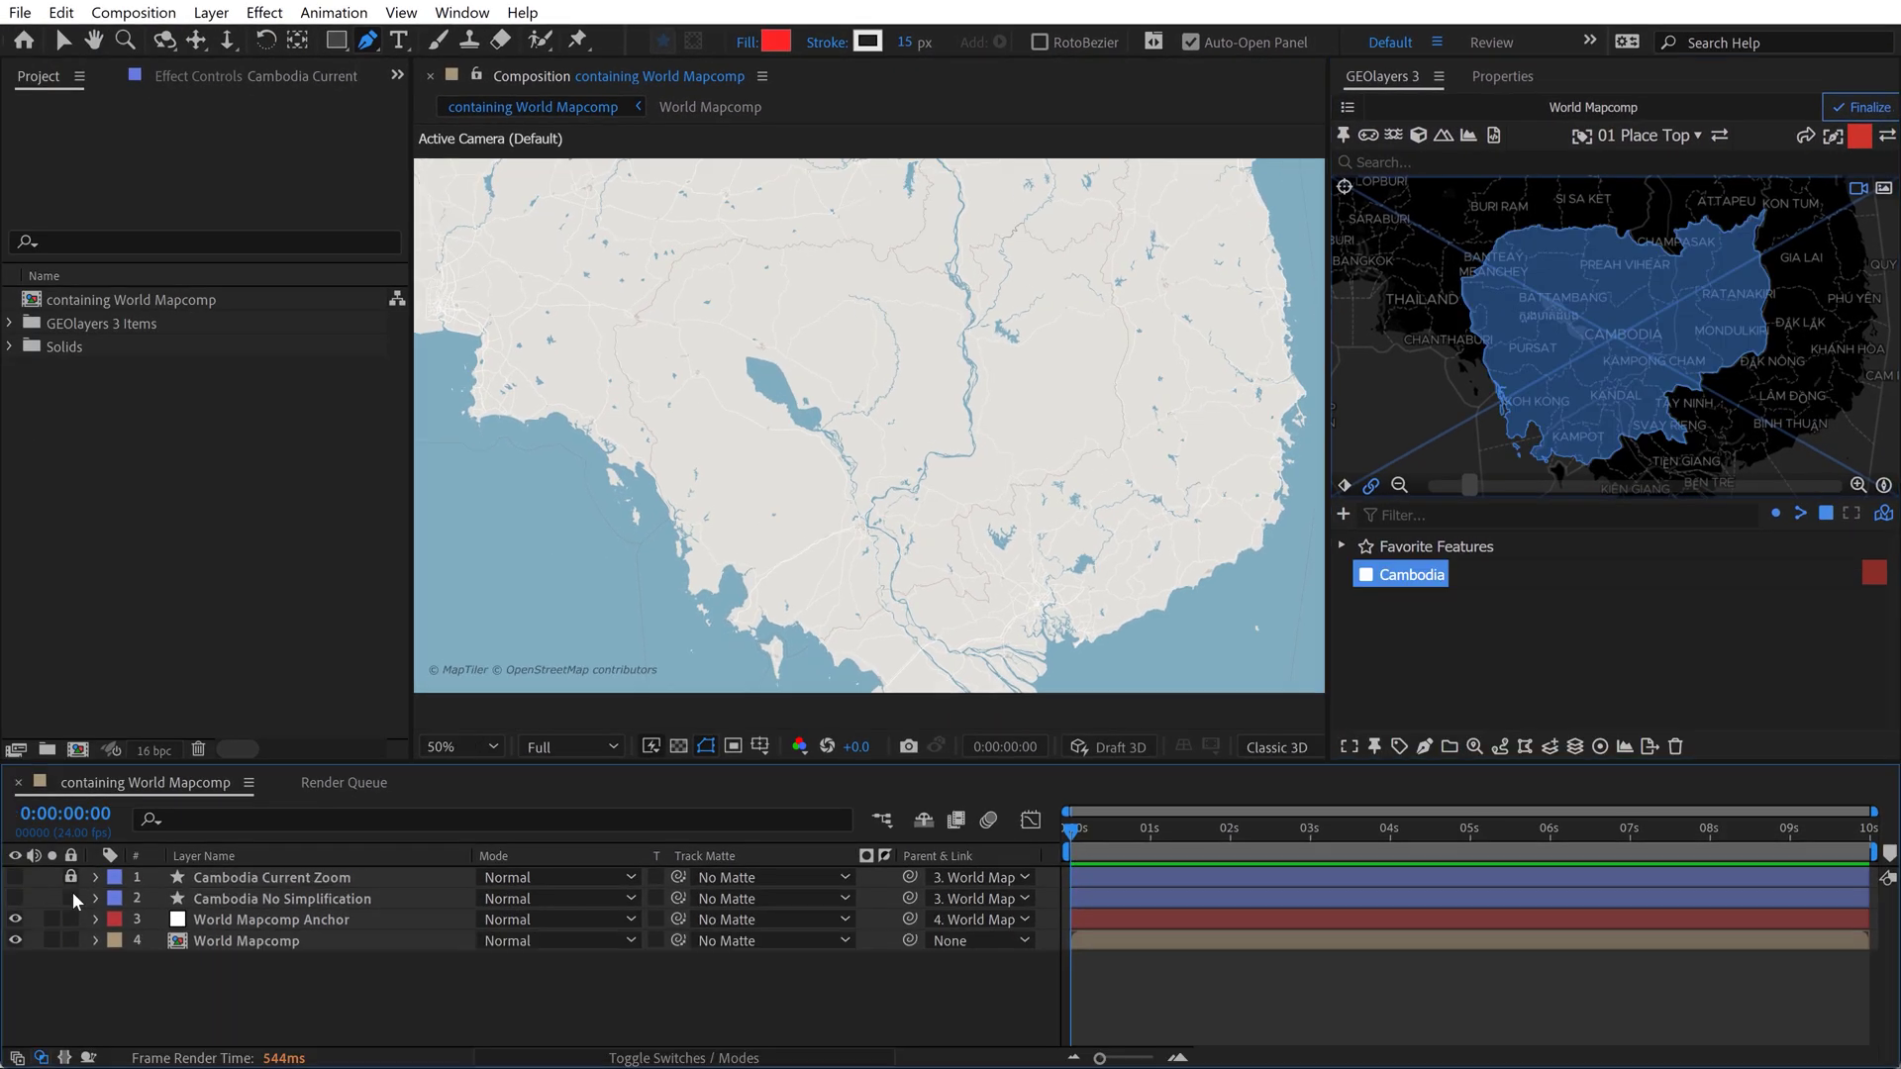
left_click(72, 898)
key("v")
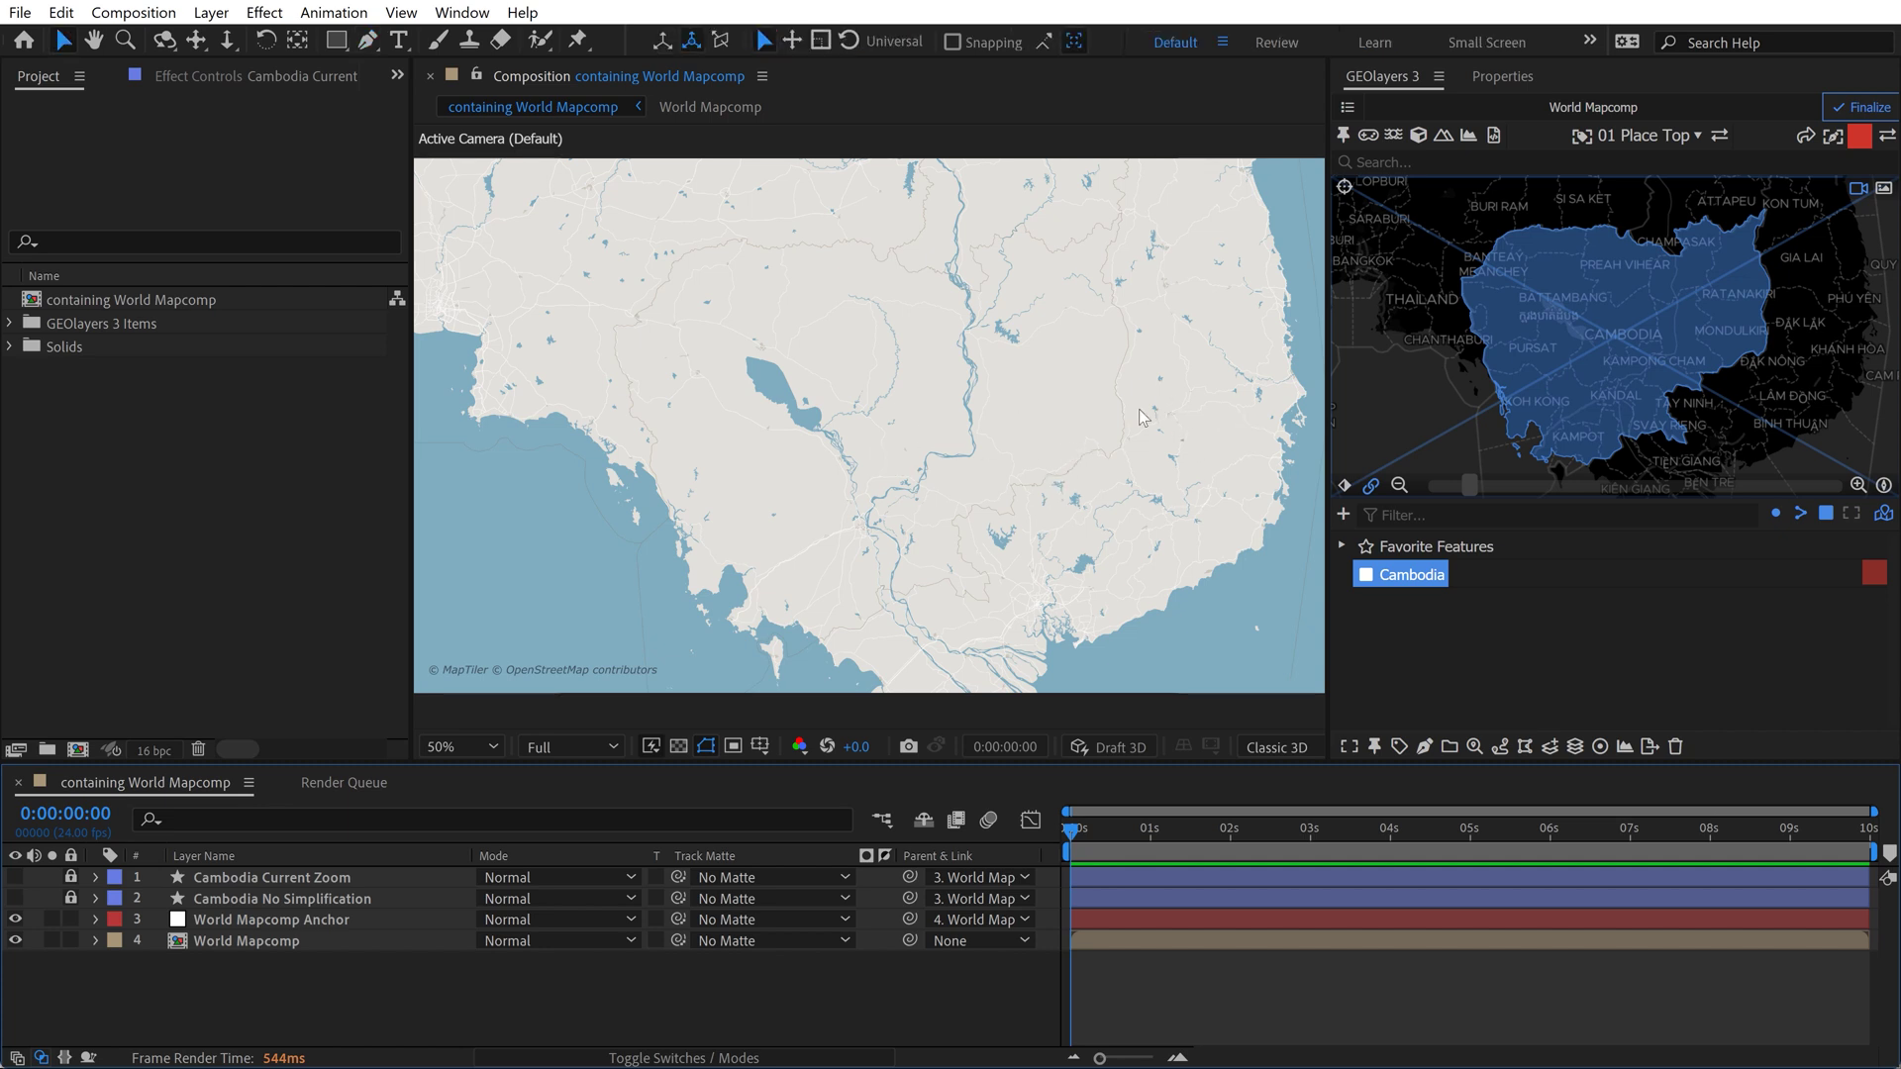
Zoom the map preview out to frame Africa through Australia and re-finalize the mapcomp.
scroll(1630, 354, "down", 5)
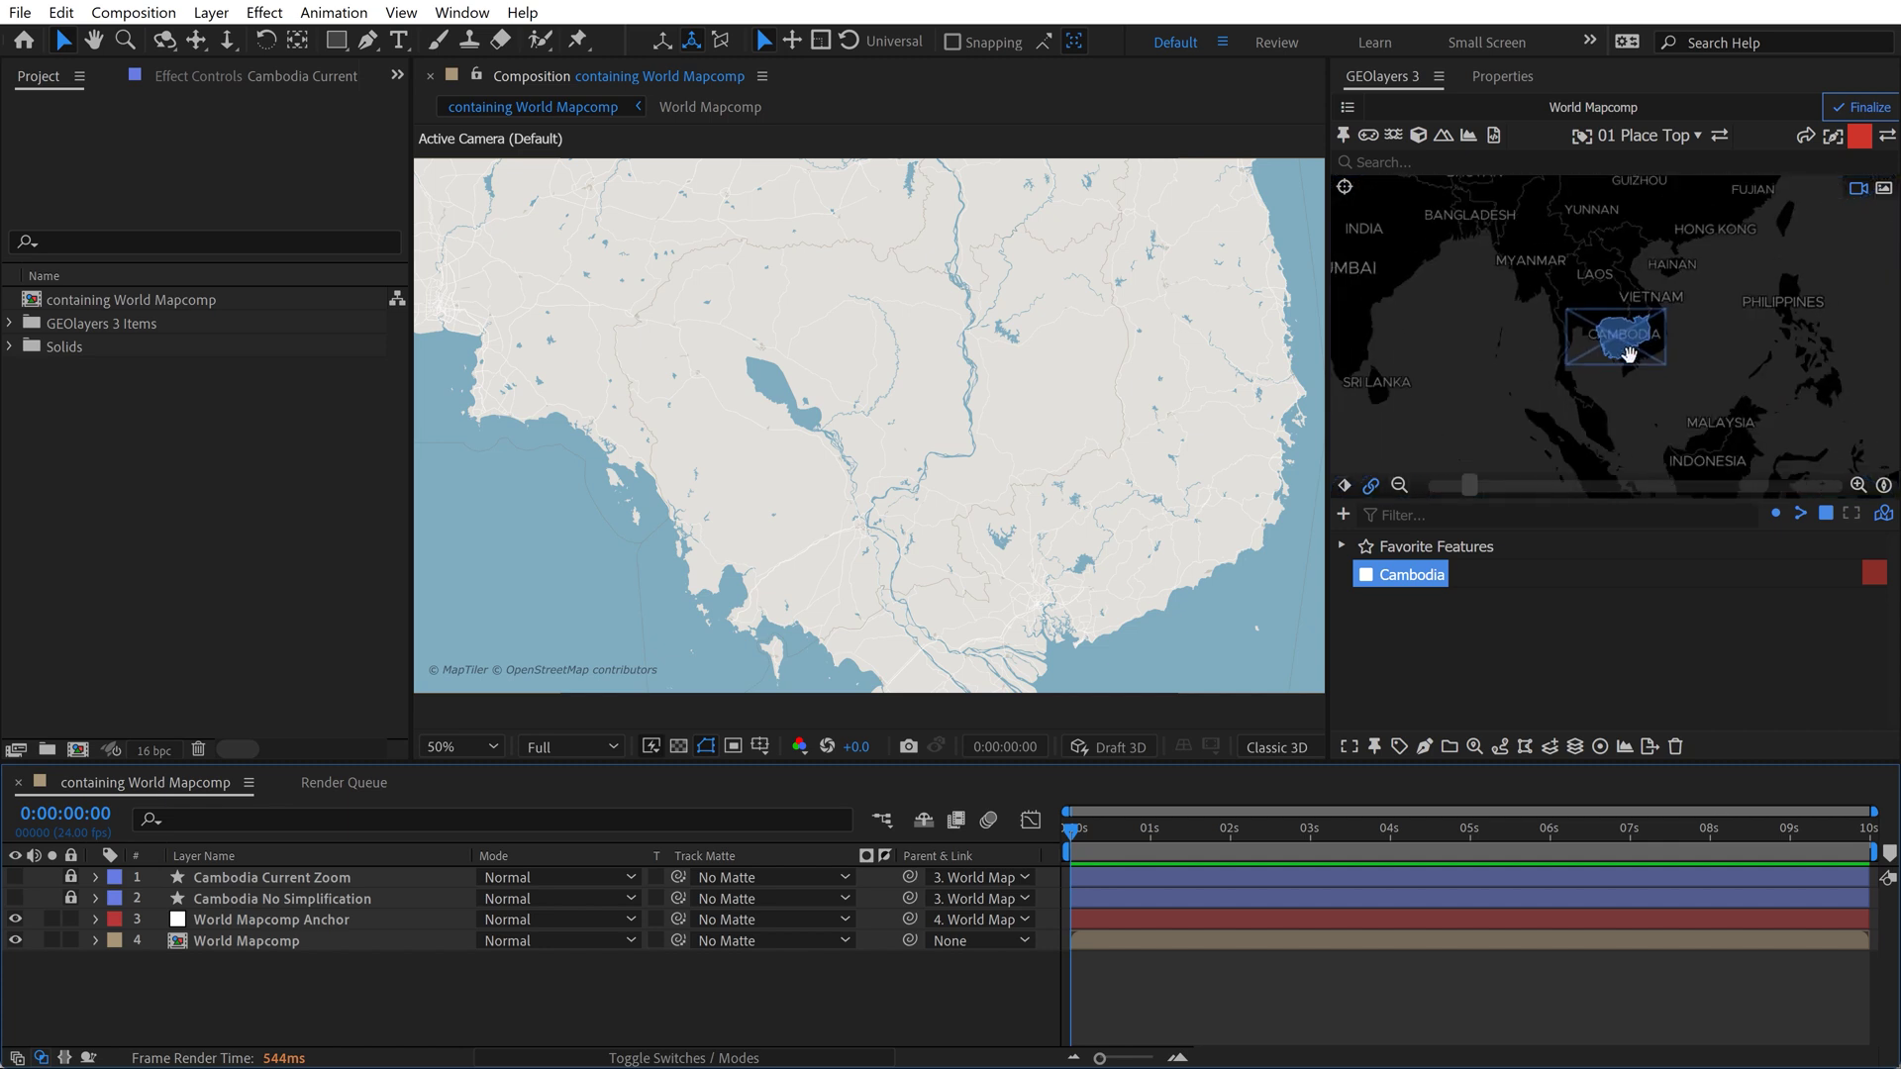
scroll(1630, 355, "down", 3)
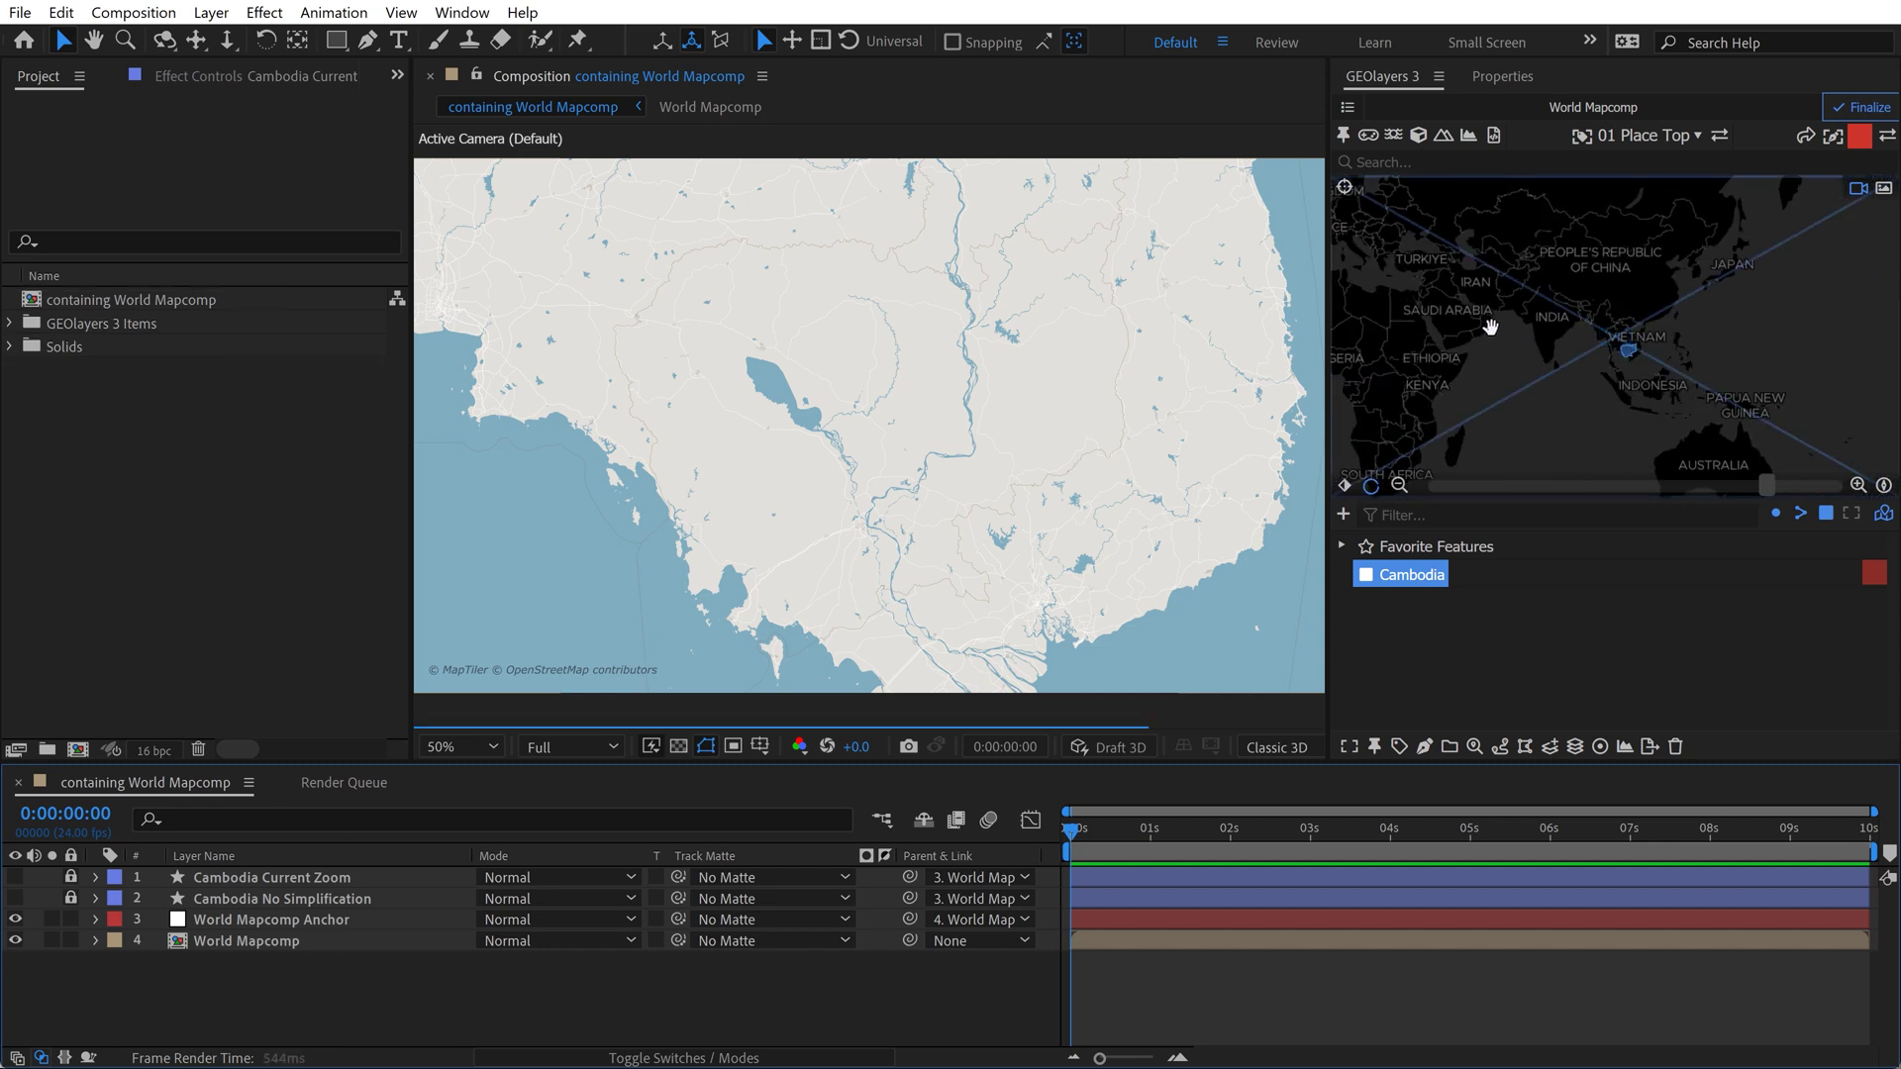
left_click_drag(1571, 313, 1555, 317)
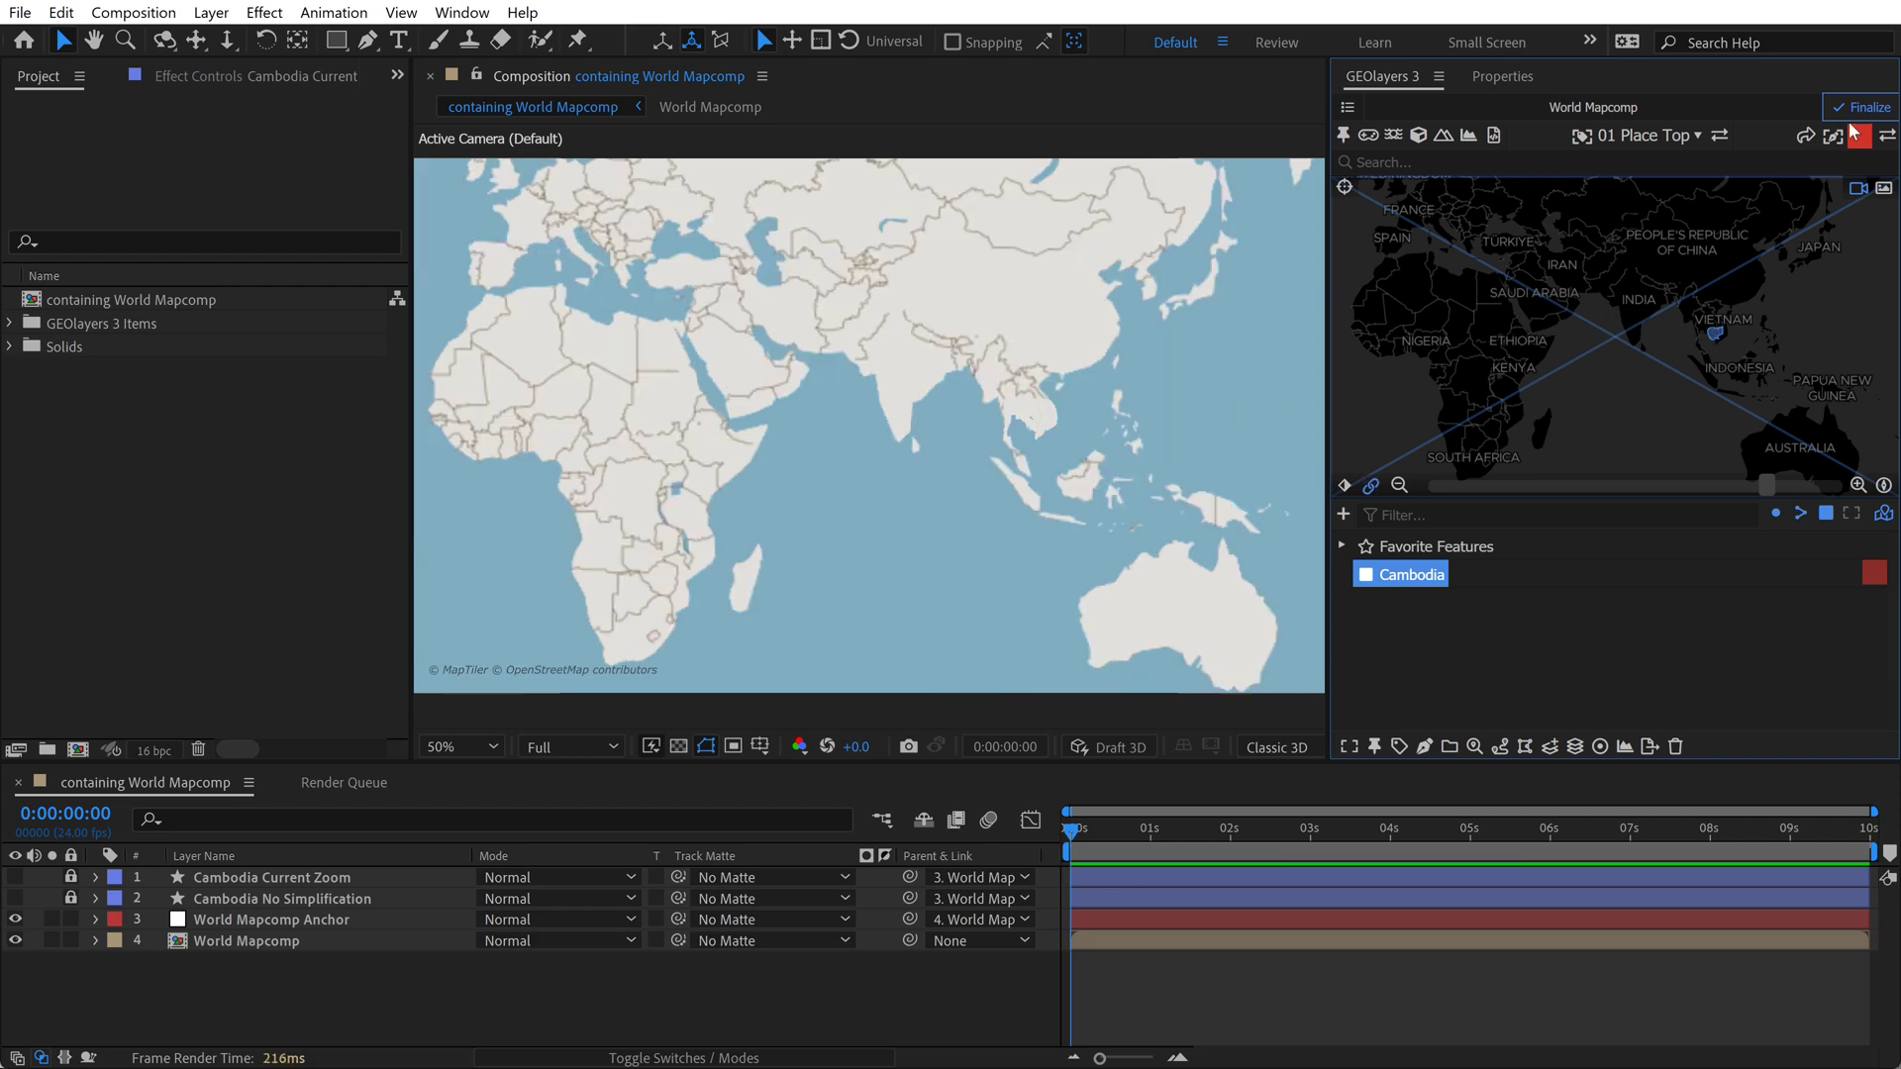
left_click(1862, 107)
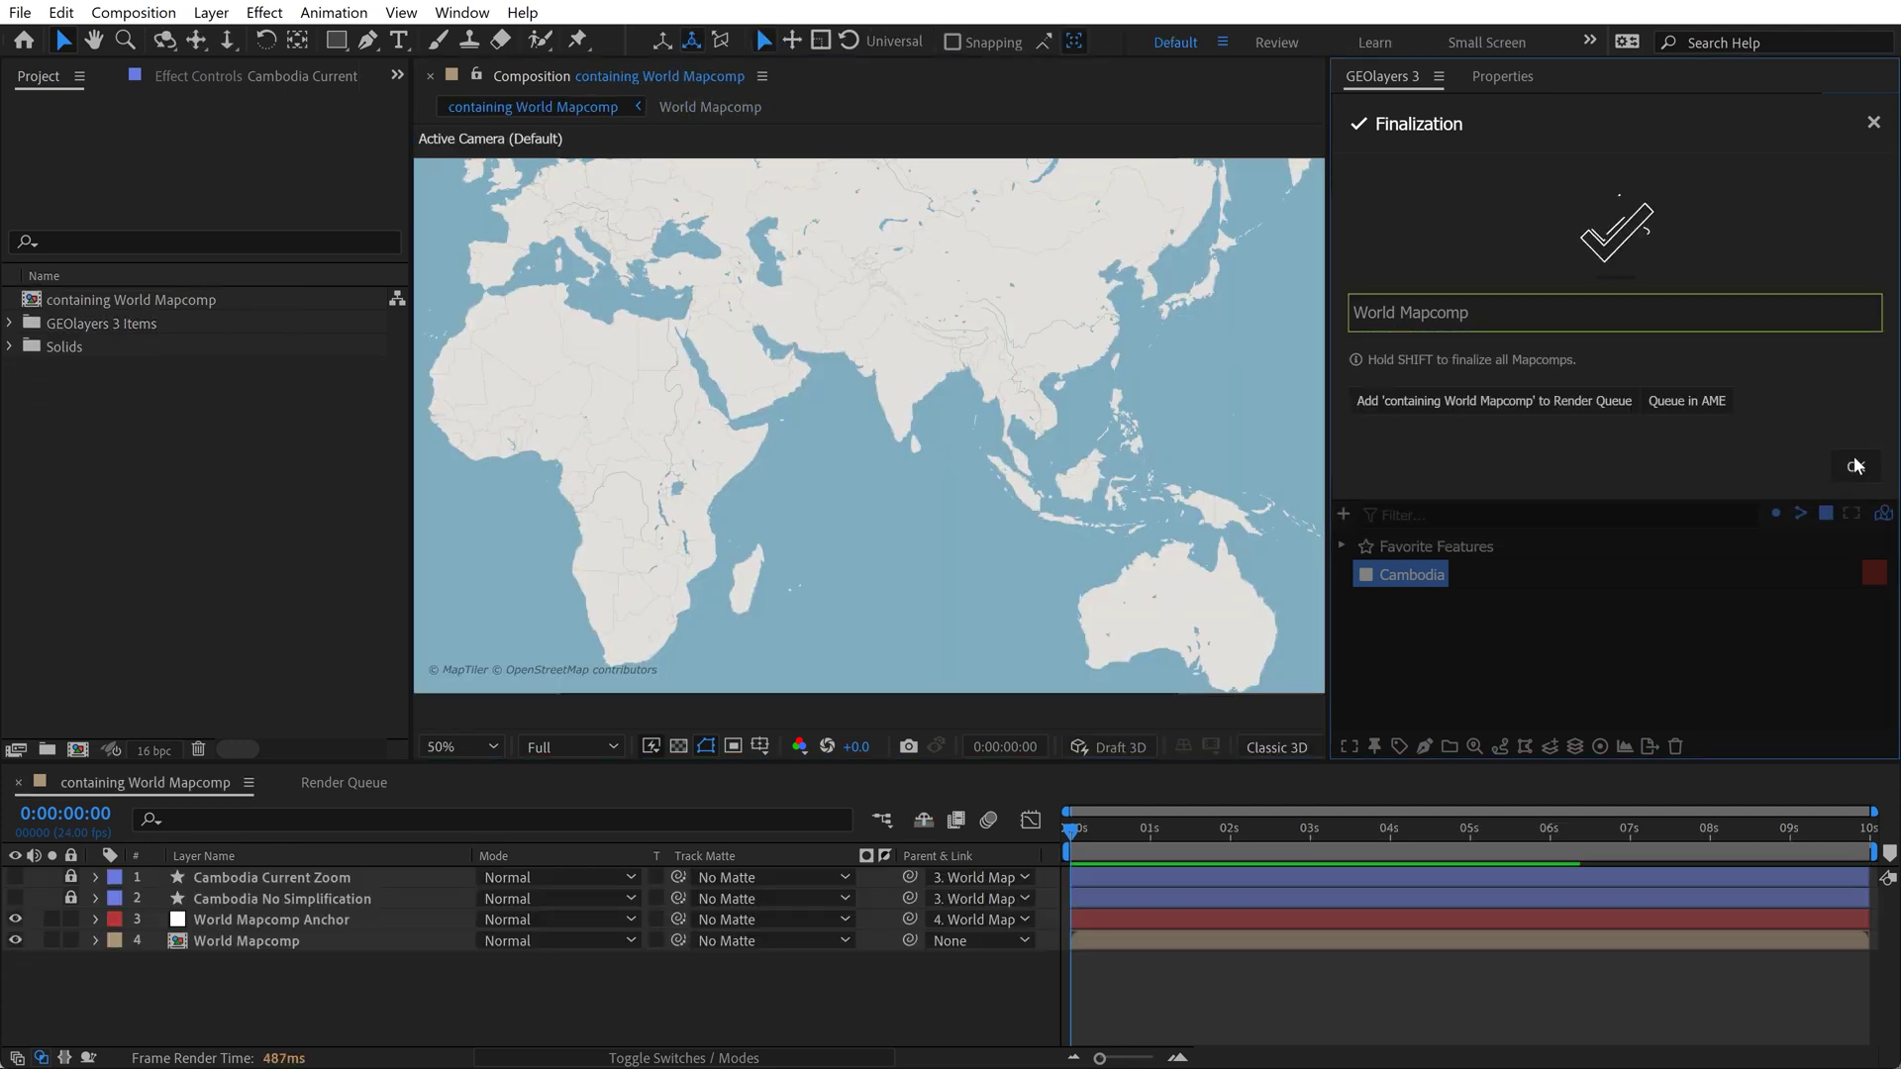
left_click(1854, 466)
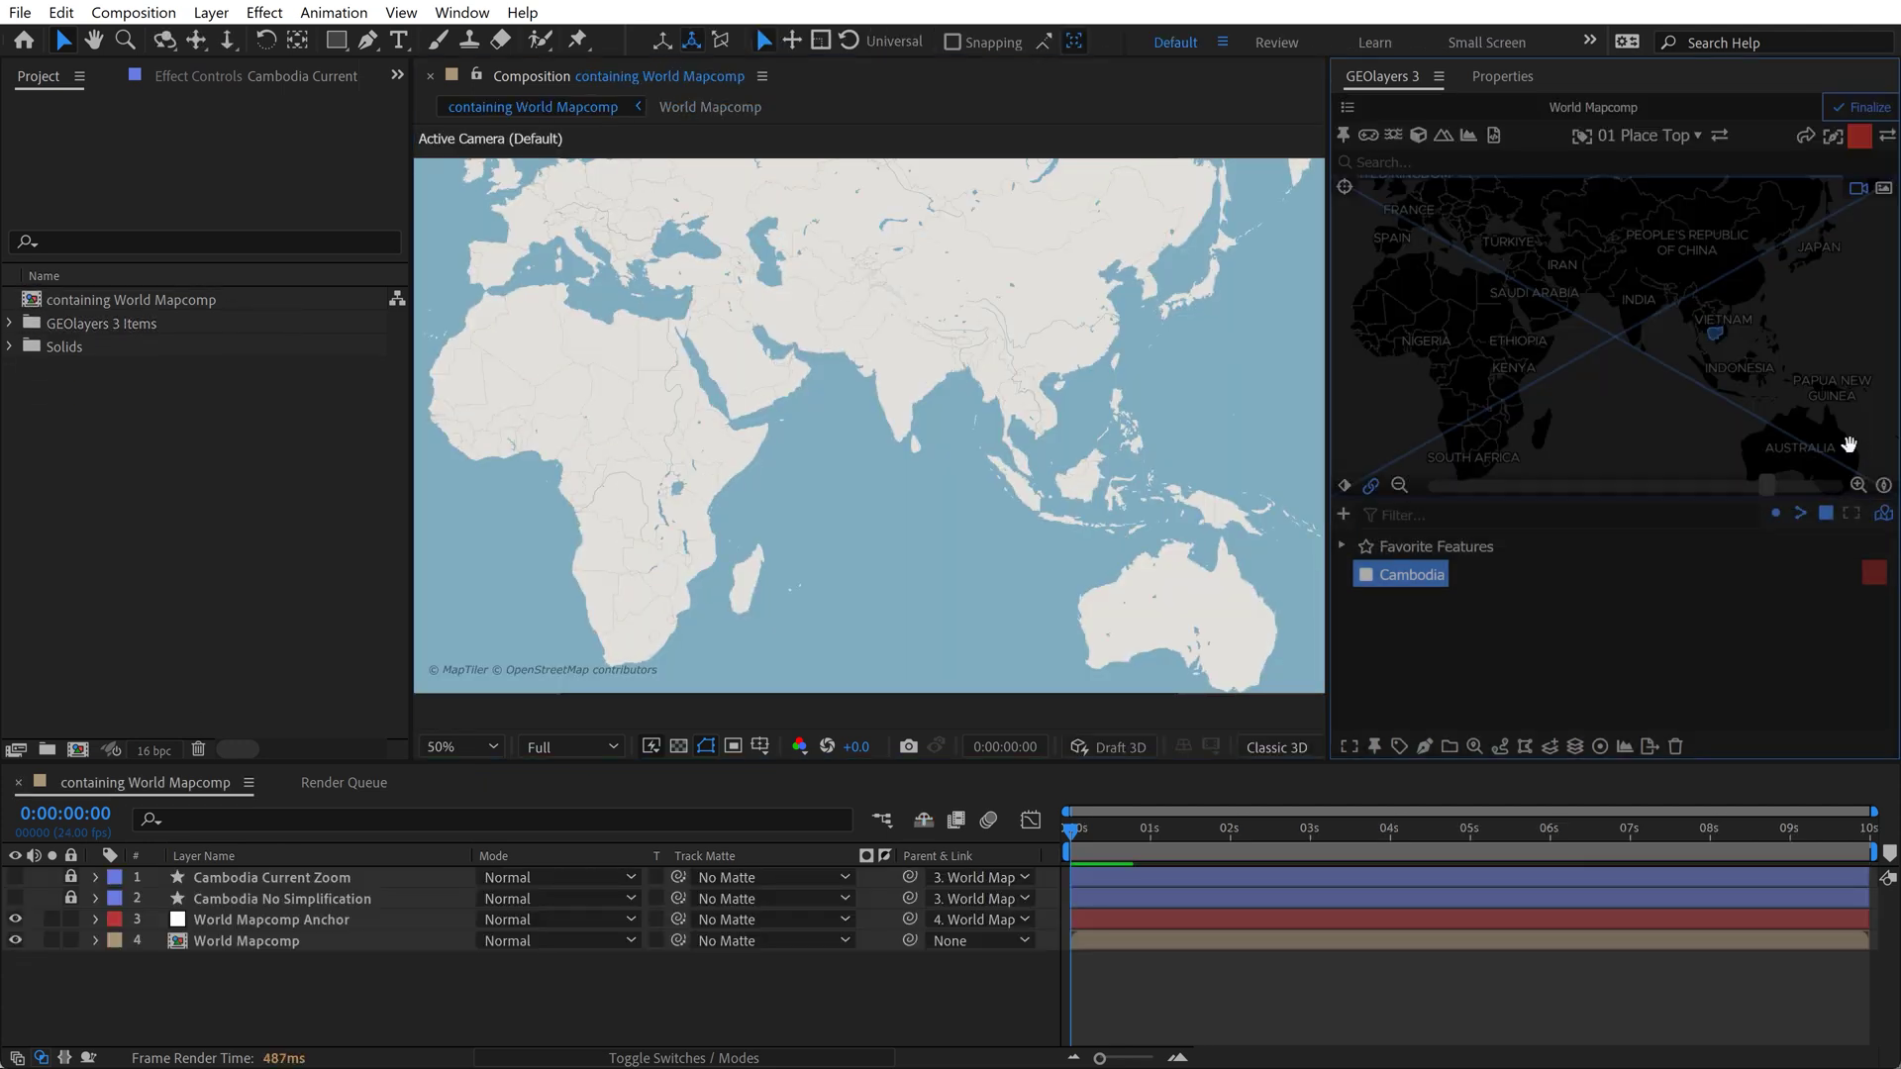
Draw Cambodia again as a red shape layer at the wide zoom and select the new layer.
left_click(1860, 144)
left_click(1422, 677)
left_click(1424, 747)
left_click(1530, 687)
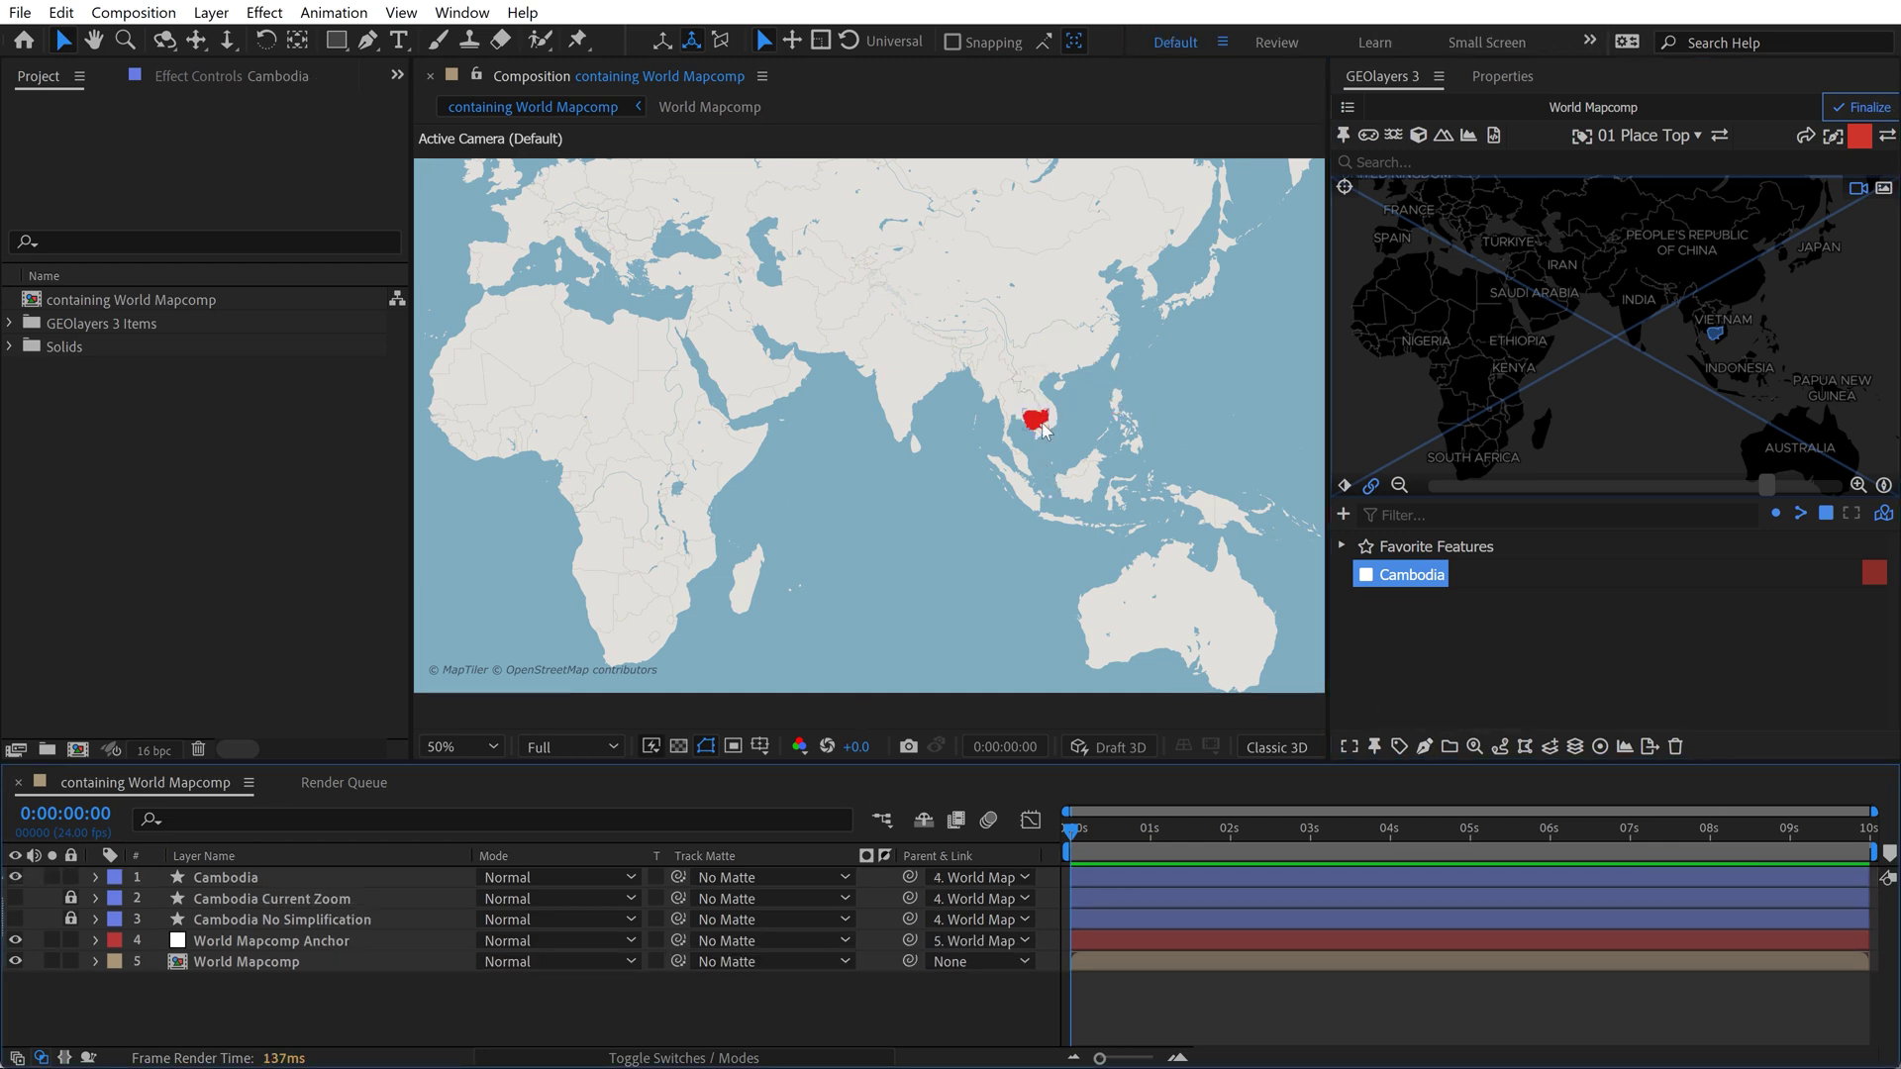
double_click(1400, 579)
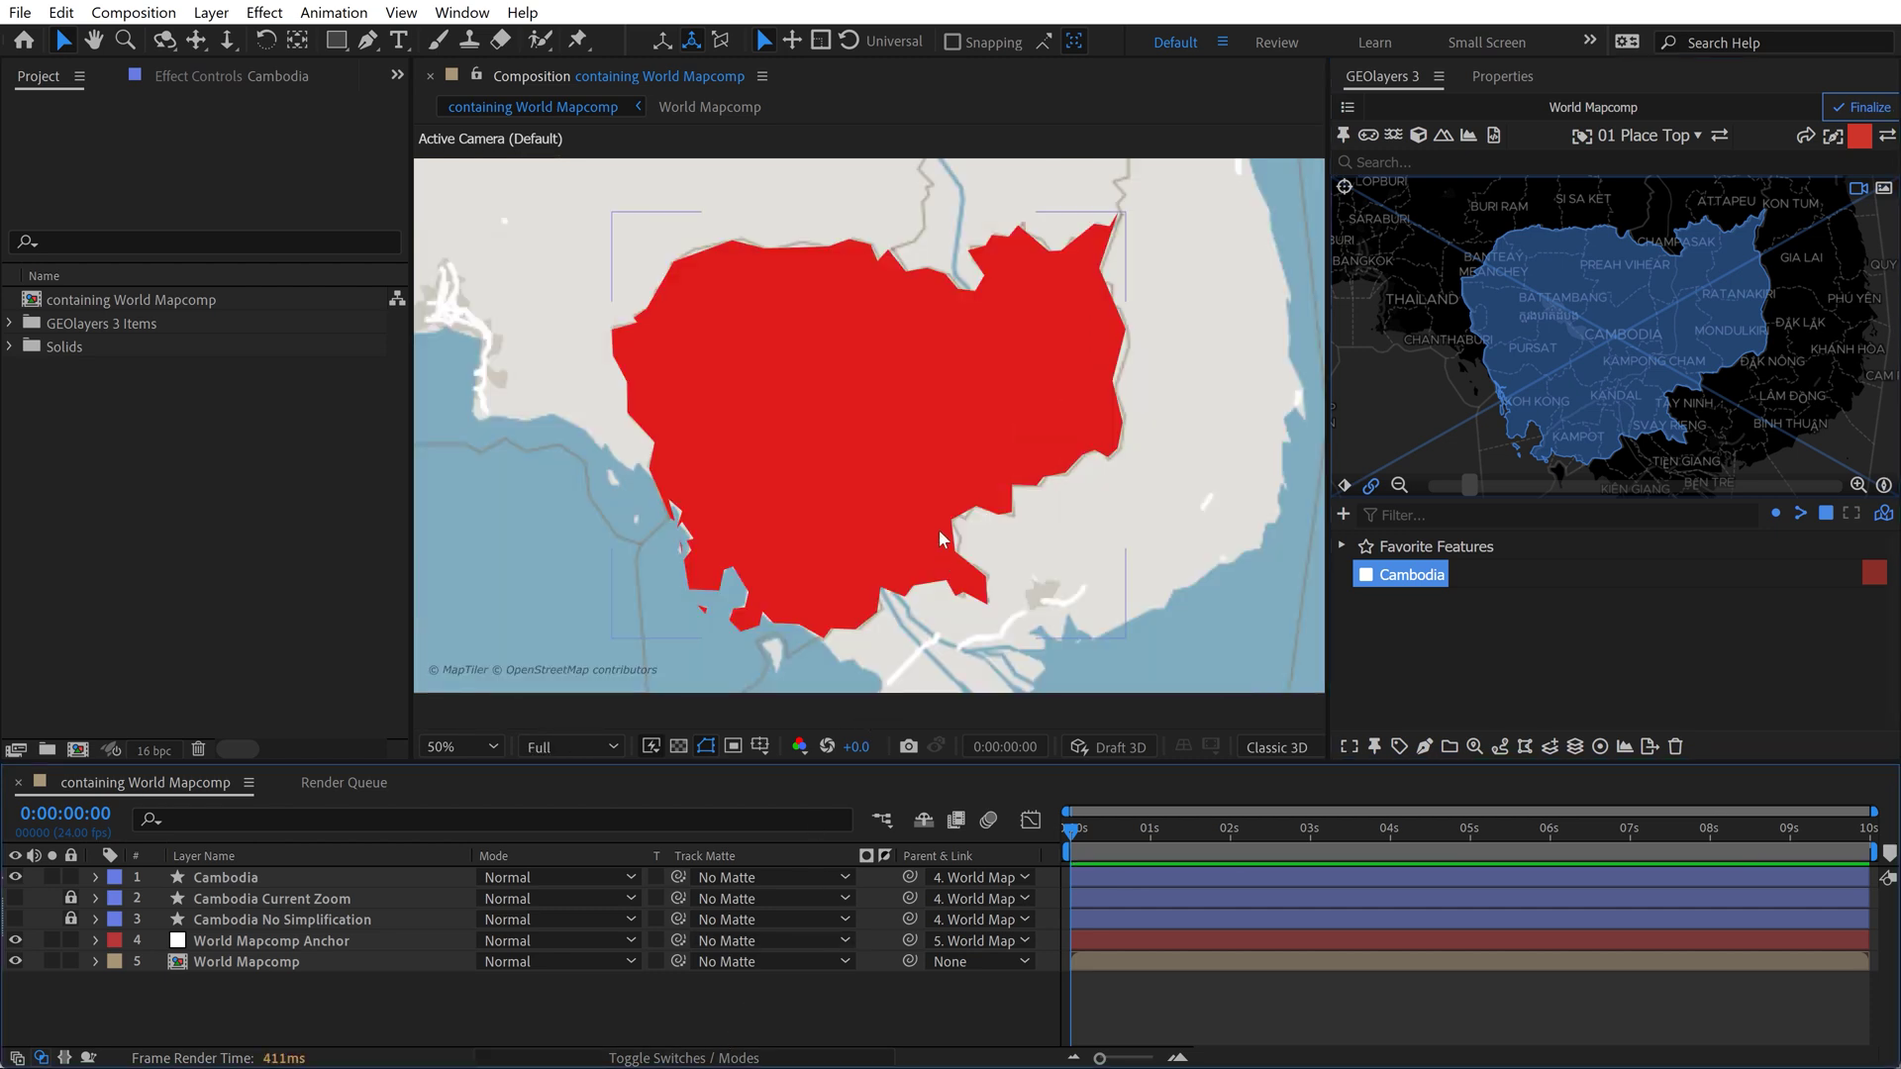
left_click(238, 878)
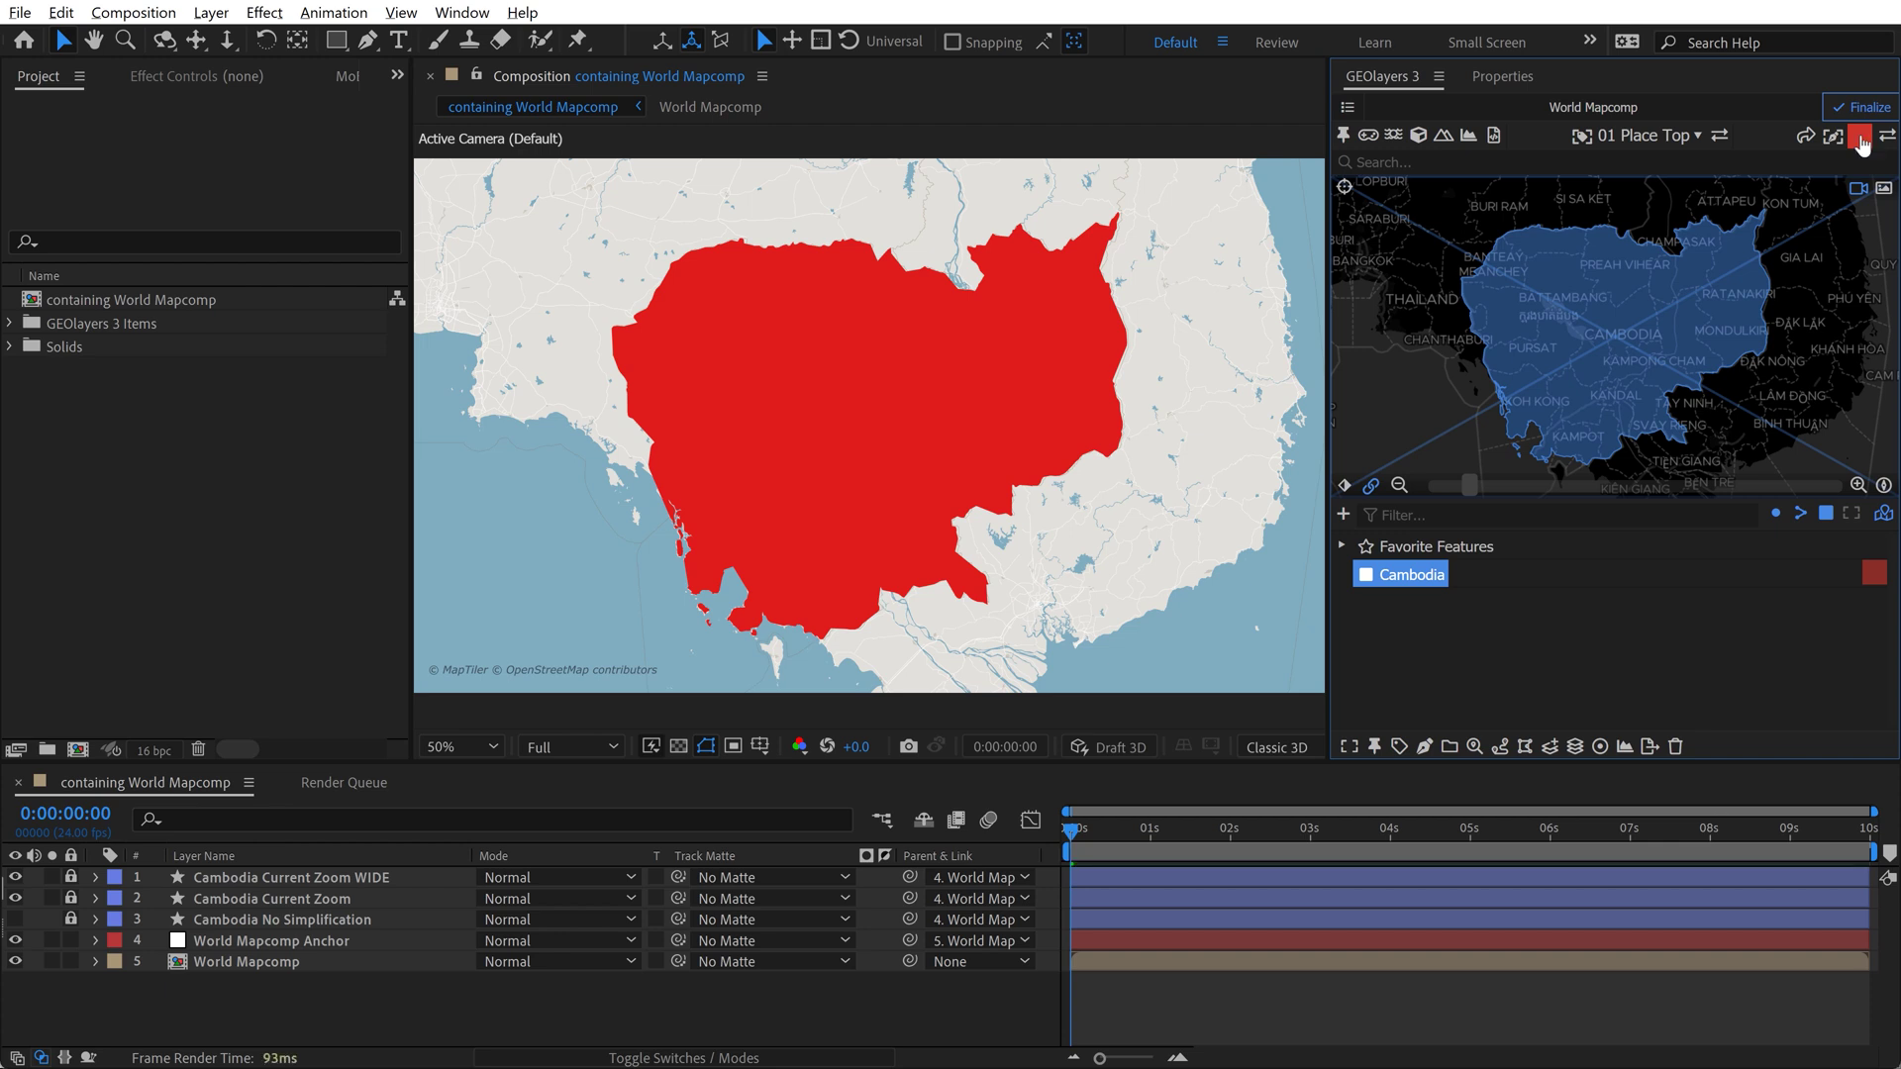
Switch simplification to Max Zoom and leave only Cambodia No Simplification visible.
left_click(1859, 135)
left_click(1785, 393)
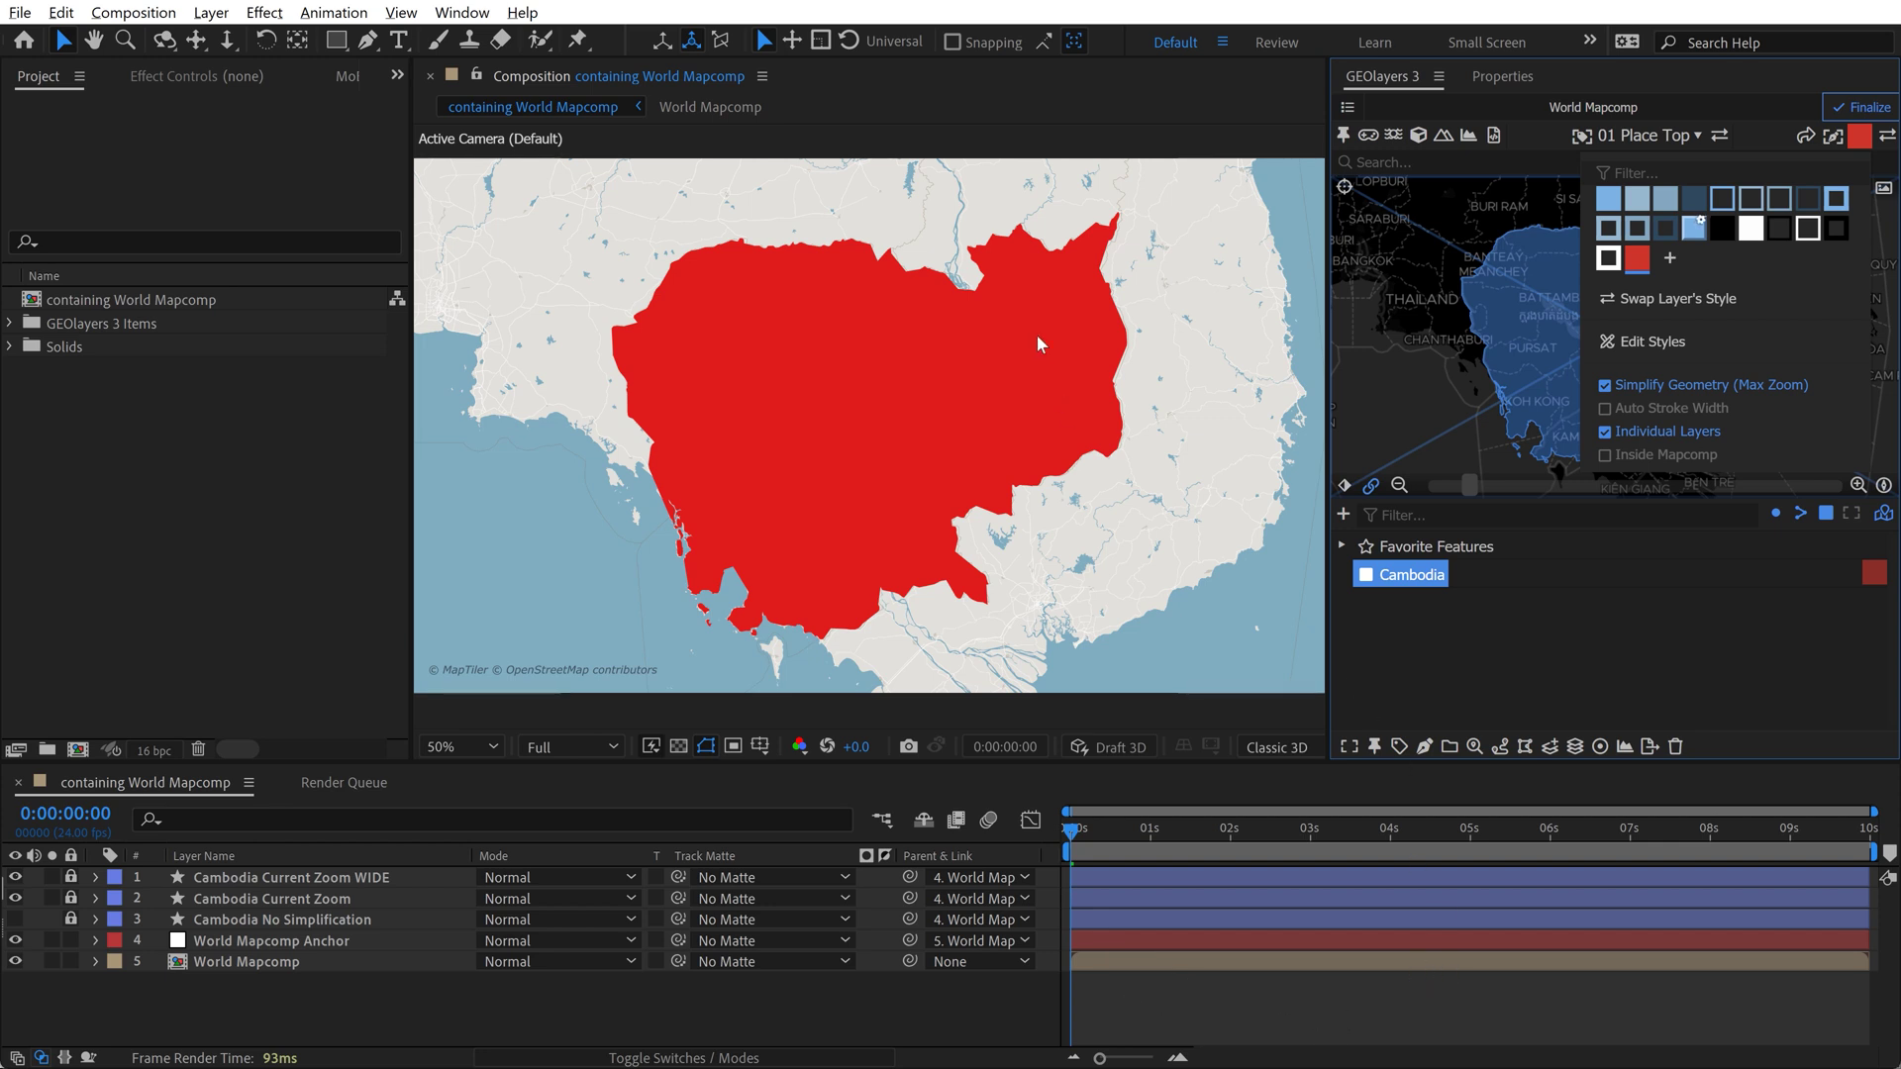
left_click(1504, 975)
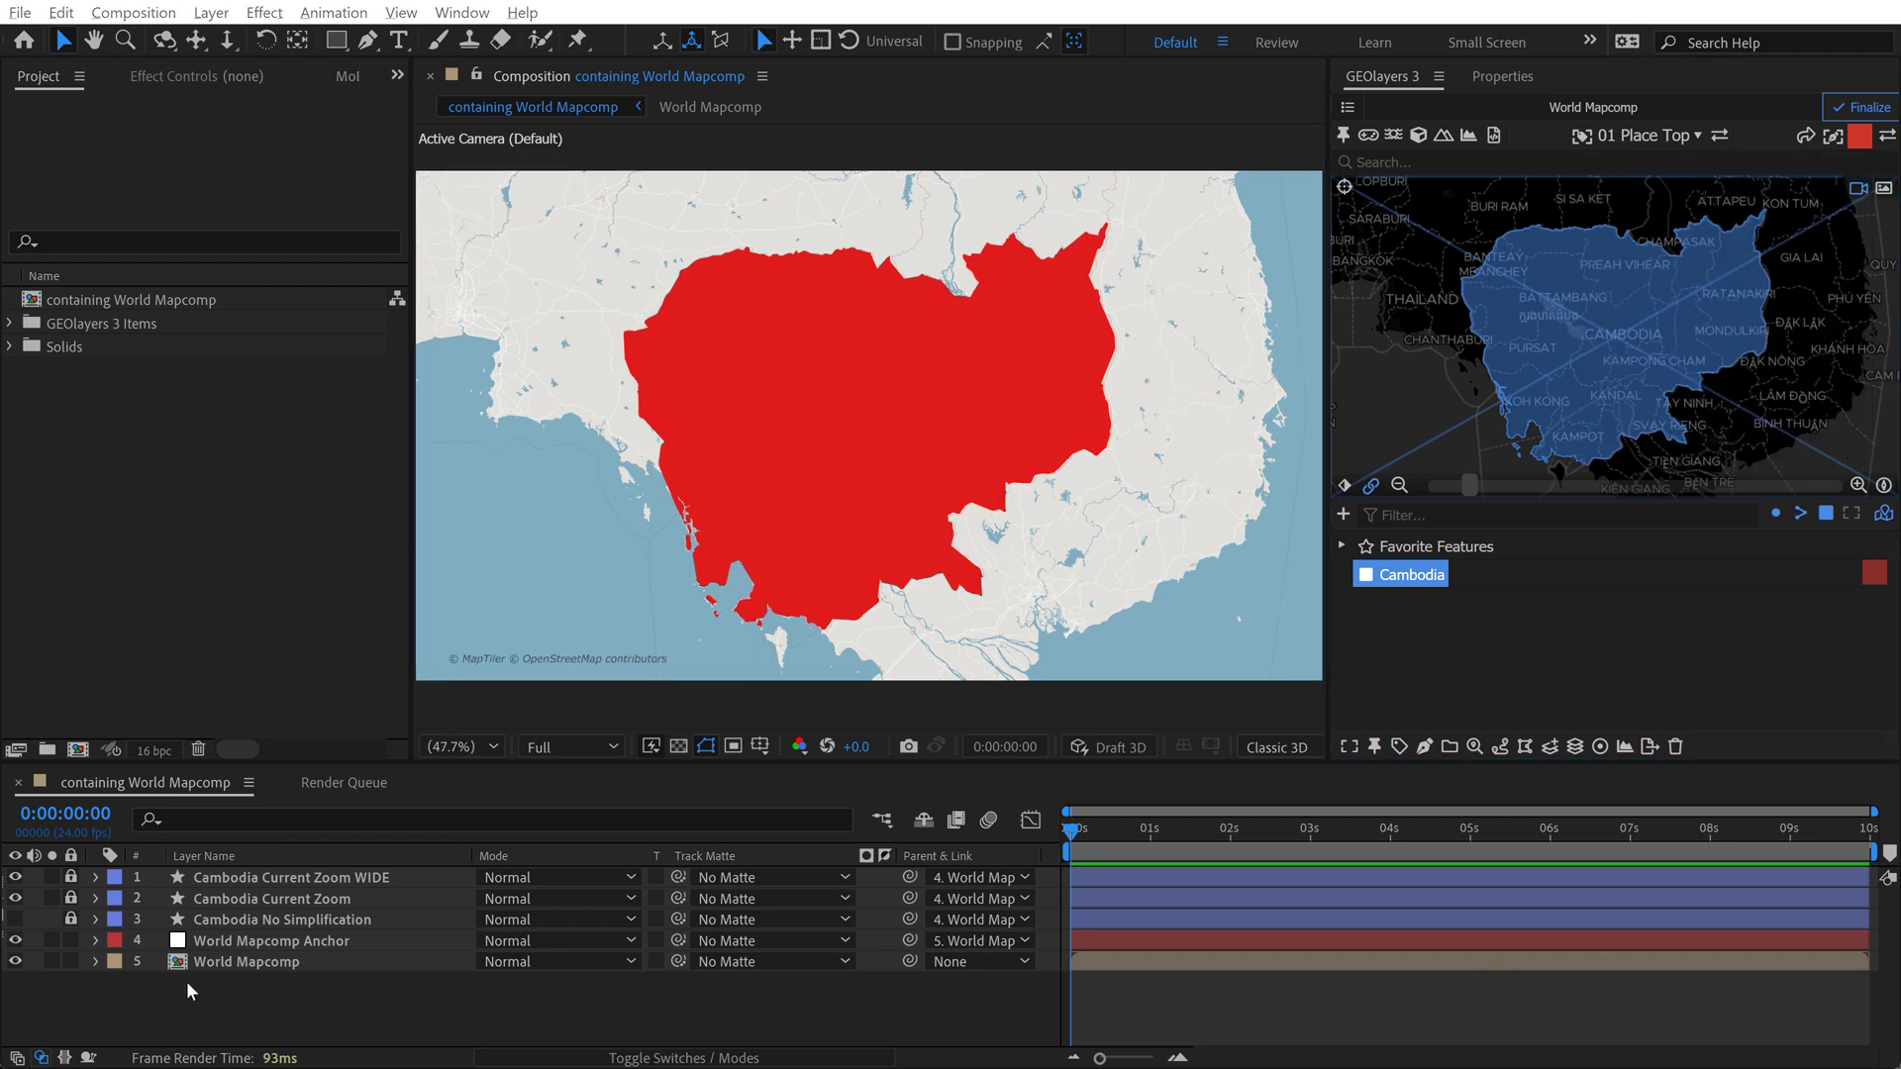
left_click_drag(15, 898, 15, 878)
left_click(14, 919)
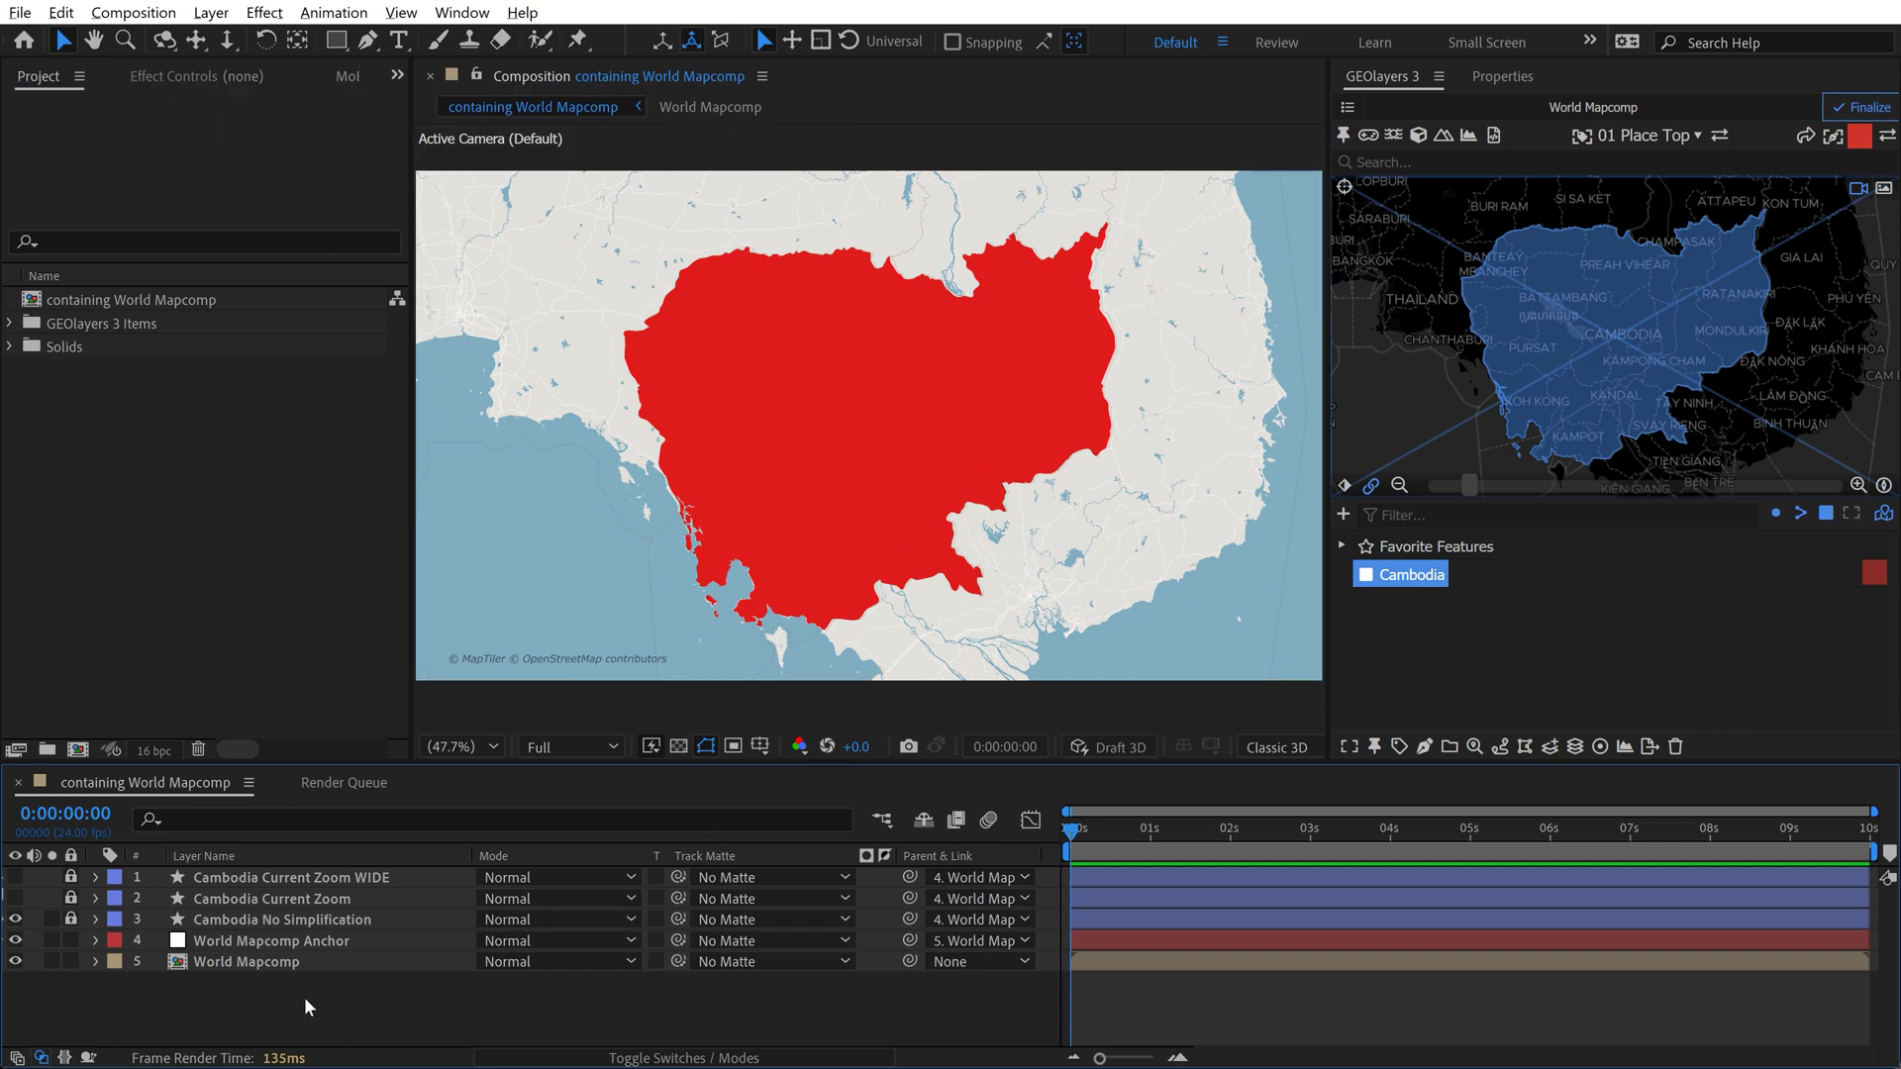
scroll(1000, 513, "up", 5)
key("h")
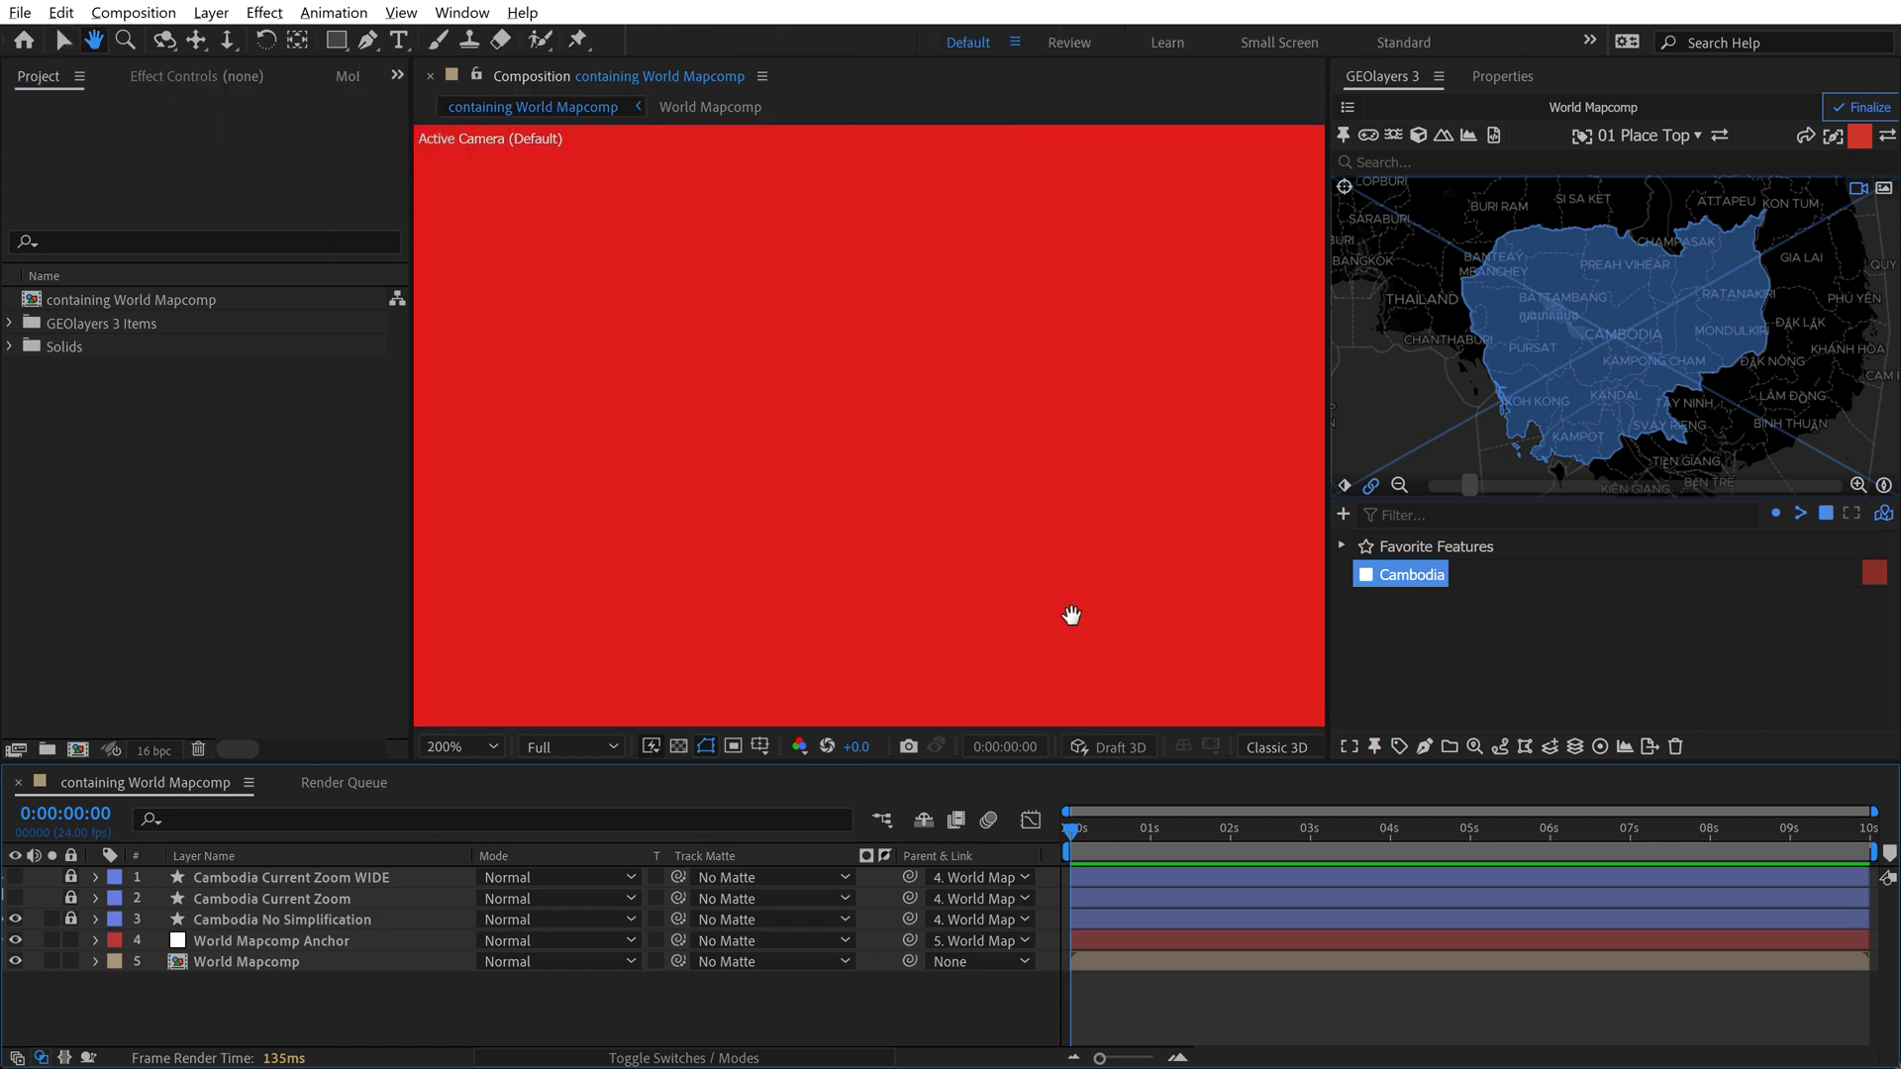
left_click_drag(1074, 615, 506, 339)
scroll(848, 318, "up", 2)
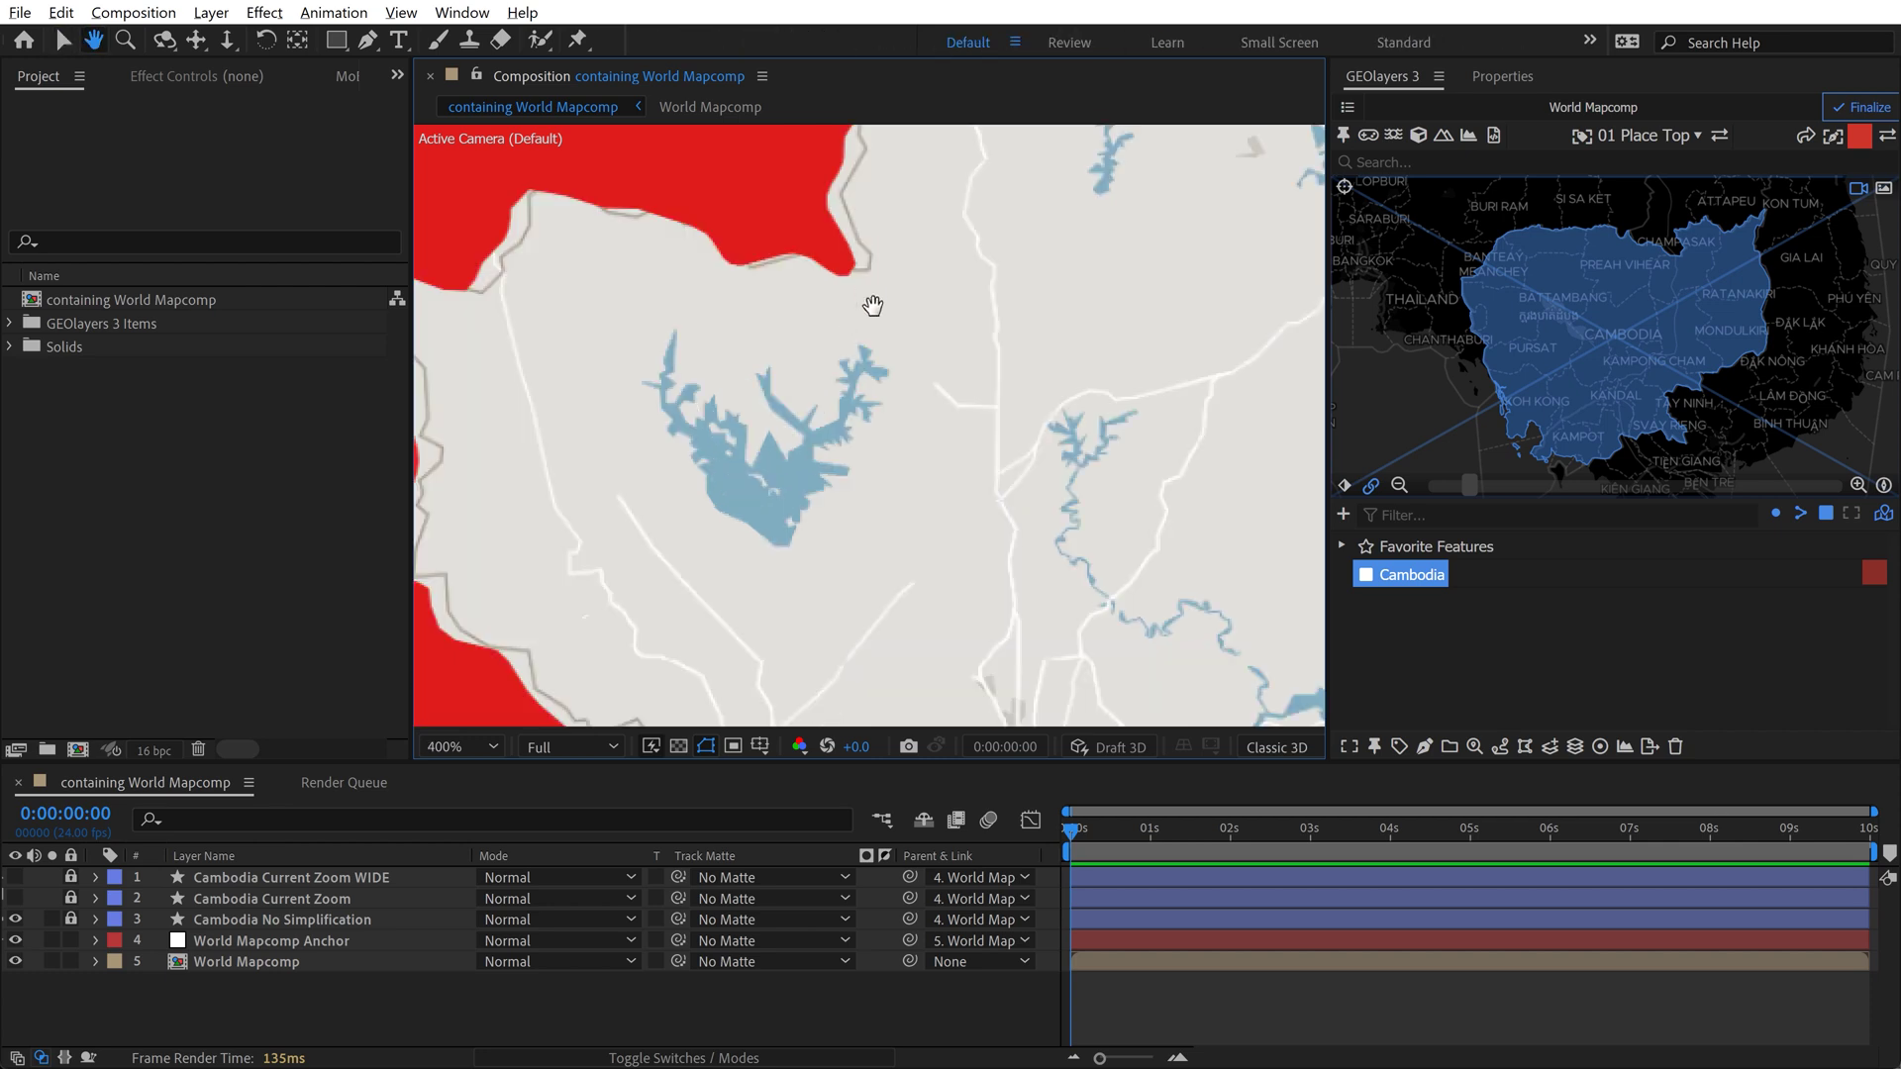
left_click_drag(861, 370, 823, 645)
key("v")
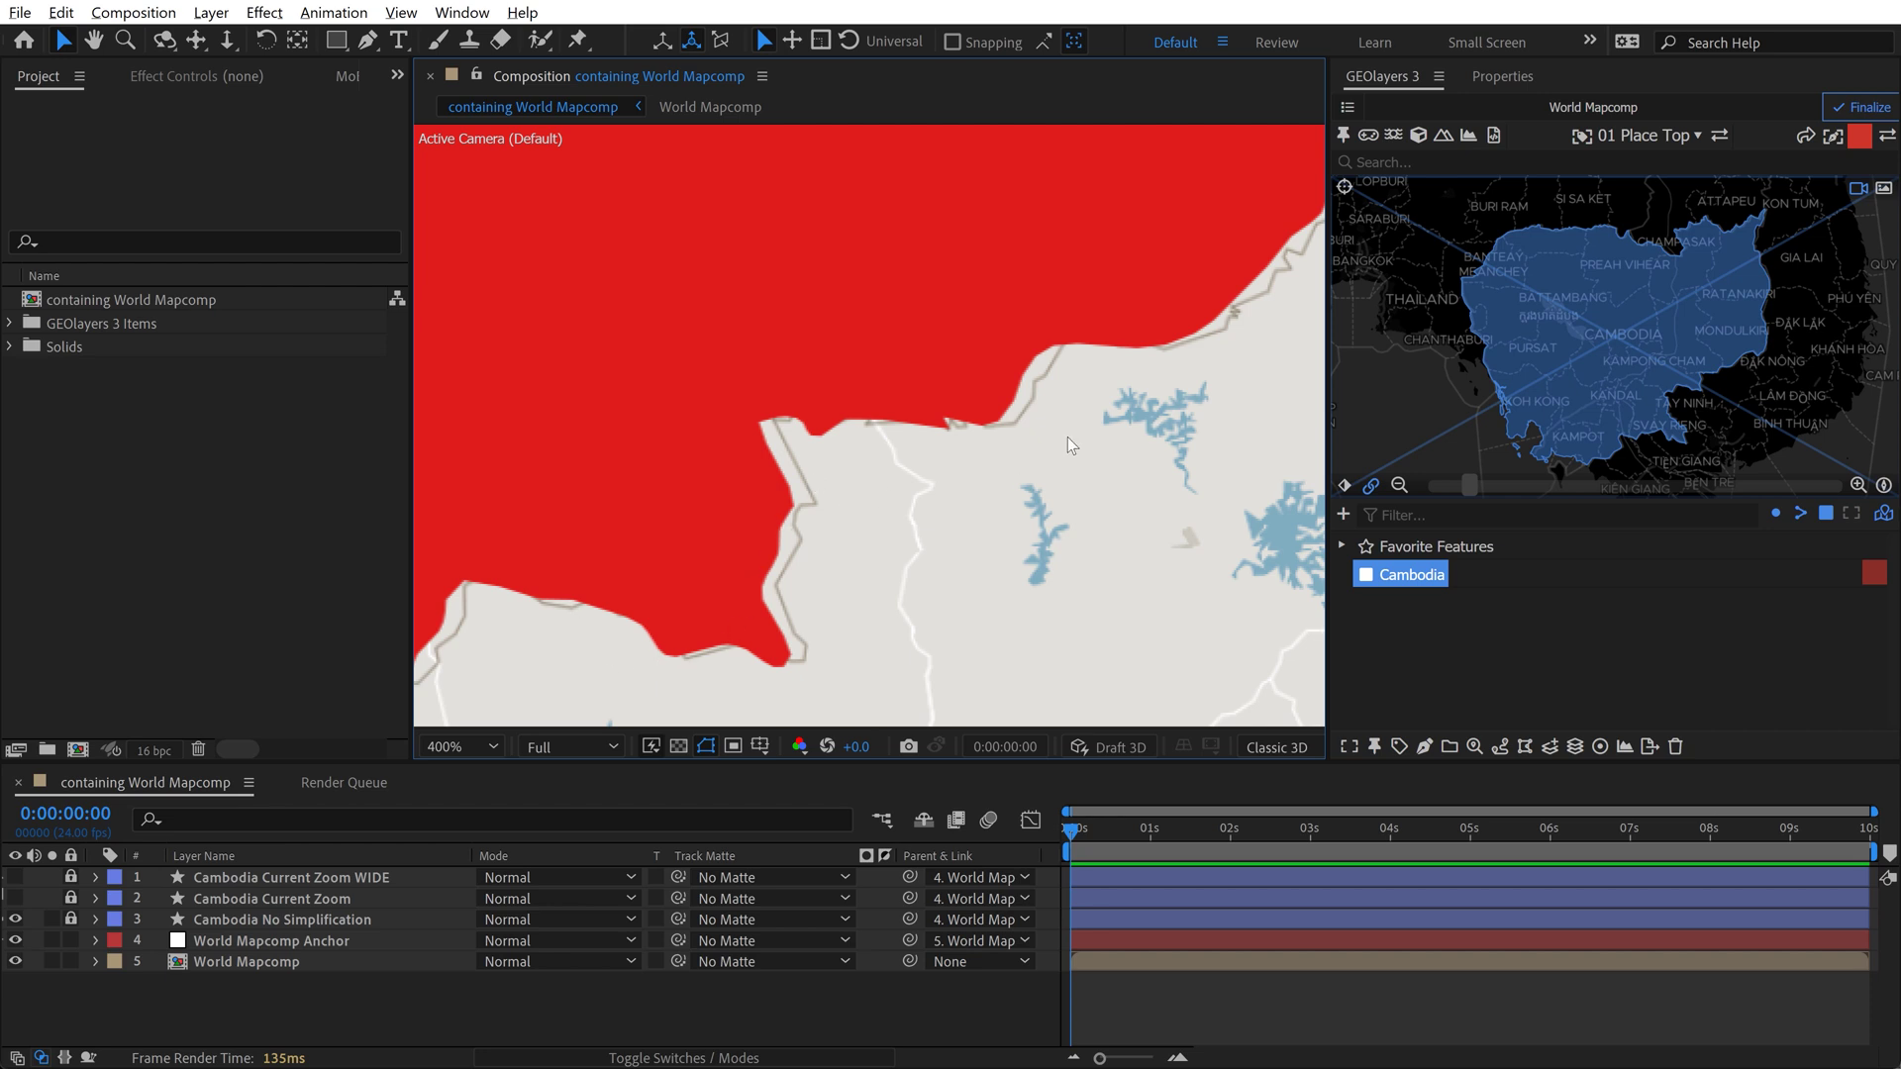
key("space")
left_click_drag(1074, 395, 712, 513)
scroll(896, 416, "down", 1)
scroll(984, 437, "down", 1)
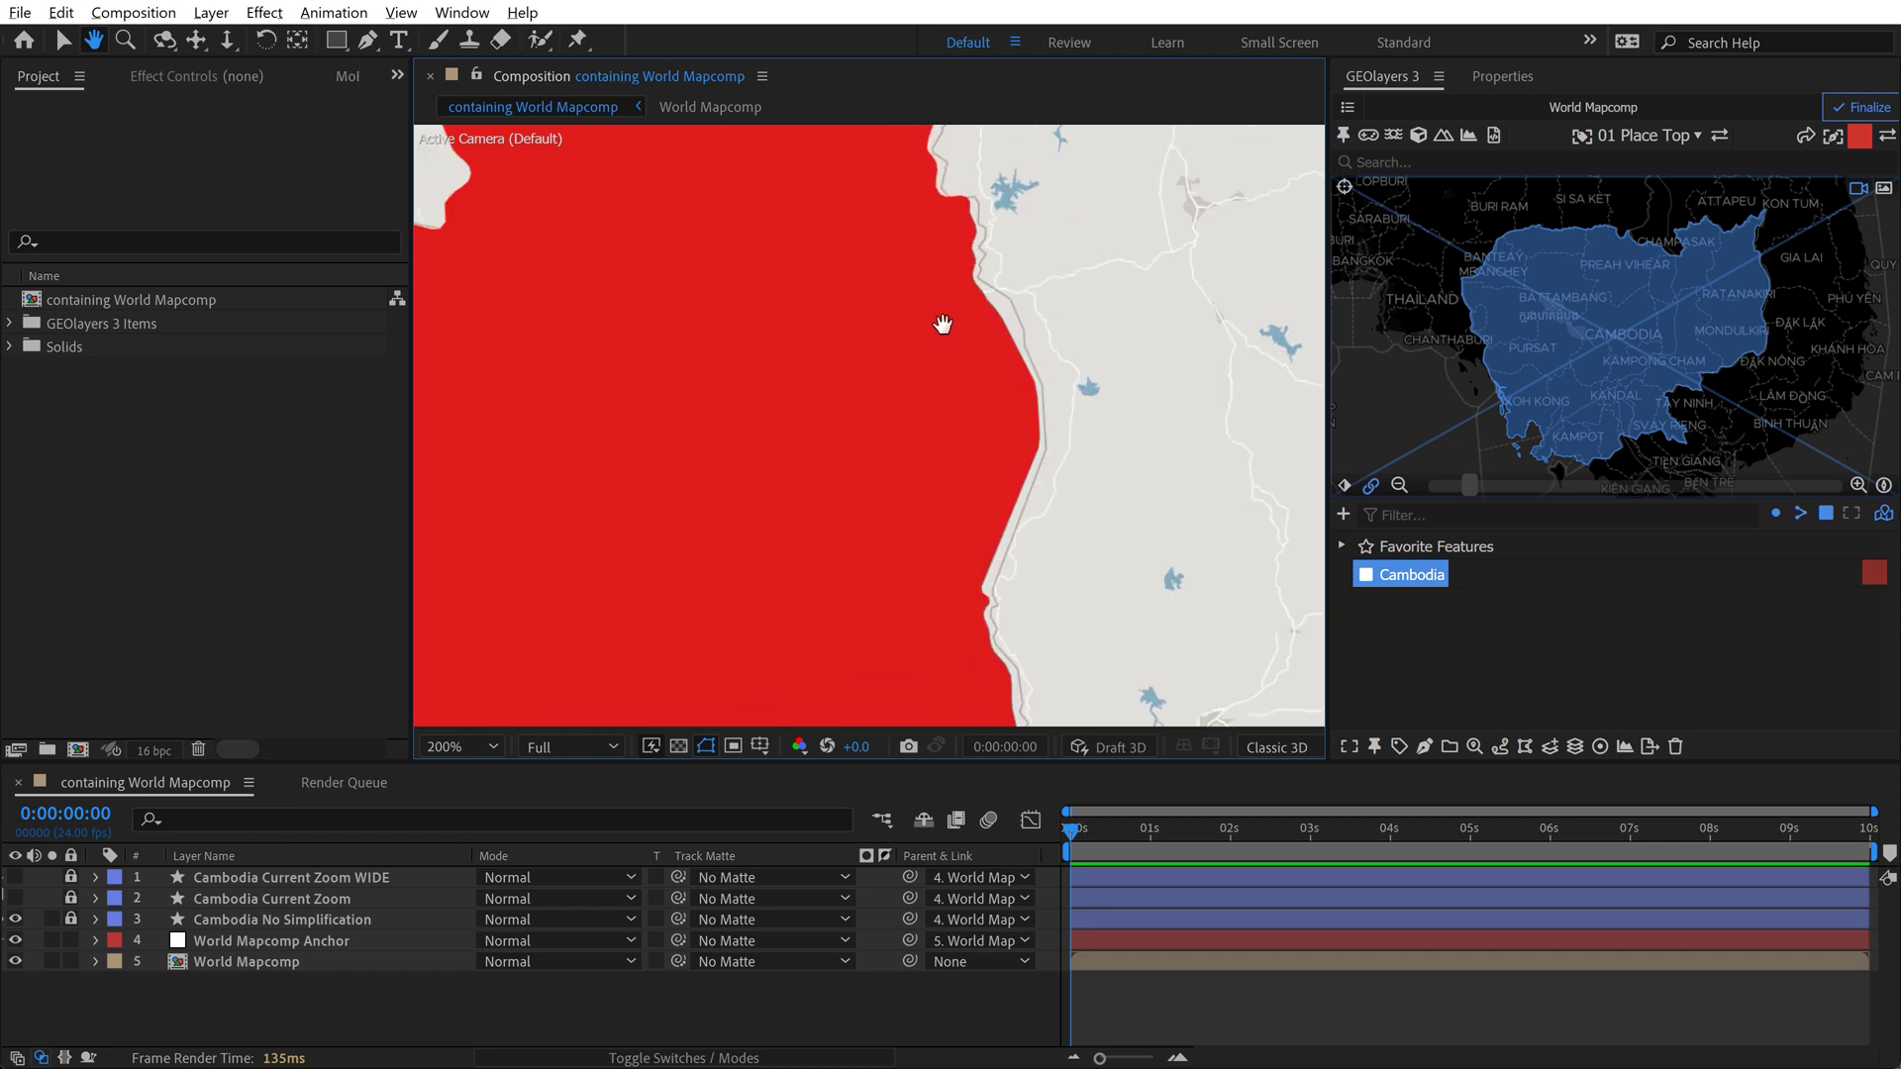
left_click_drag(968, 406, 1016, 413)
left_click_drag(719, 526, 1199, 425)
left_click_drag(768, 386, 1096, 543)
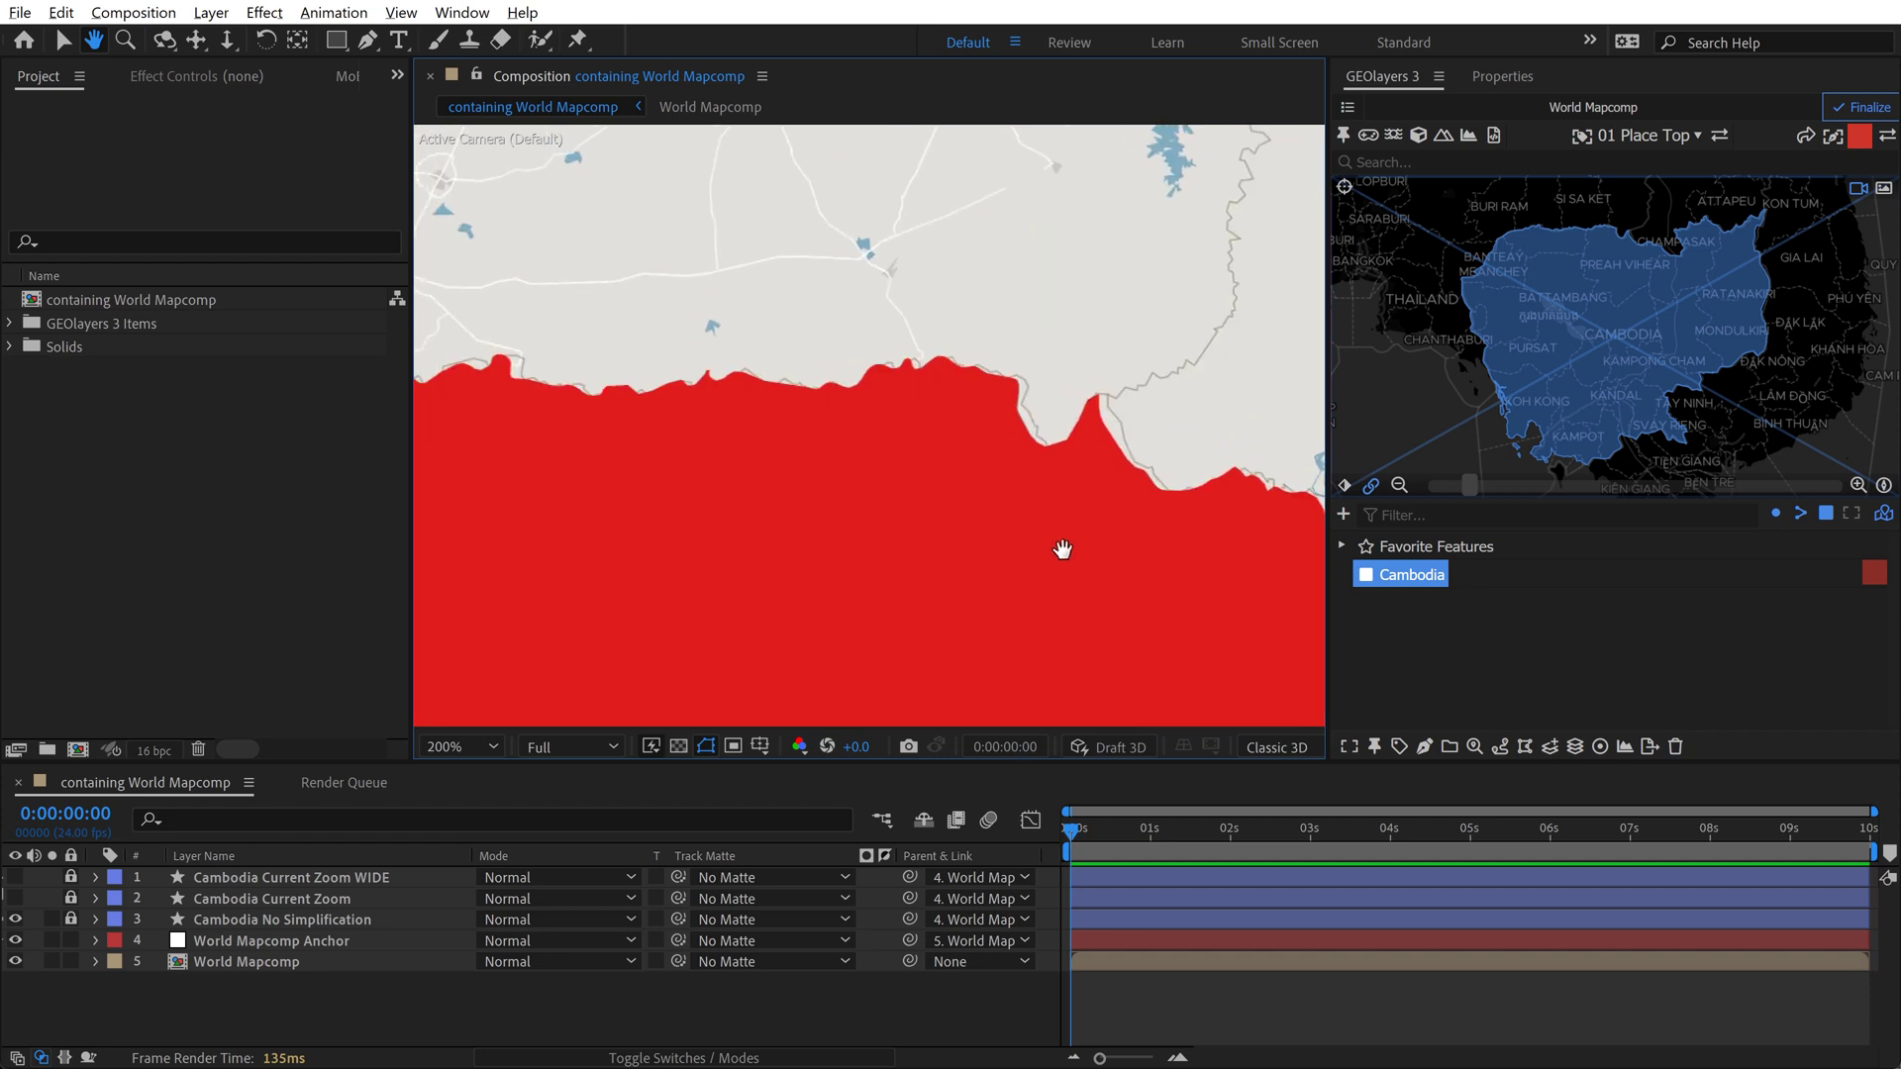
left_click_drag(632, 412, 1069, 356)
left_click_drag(704, 573, 601, 501)
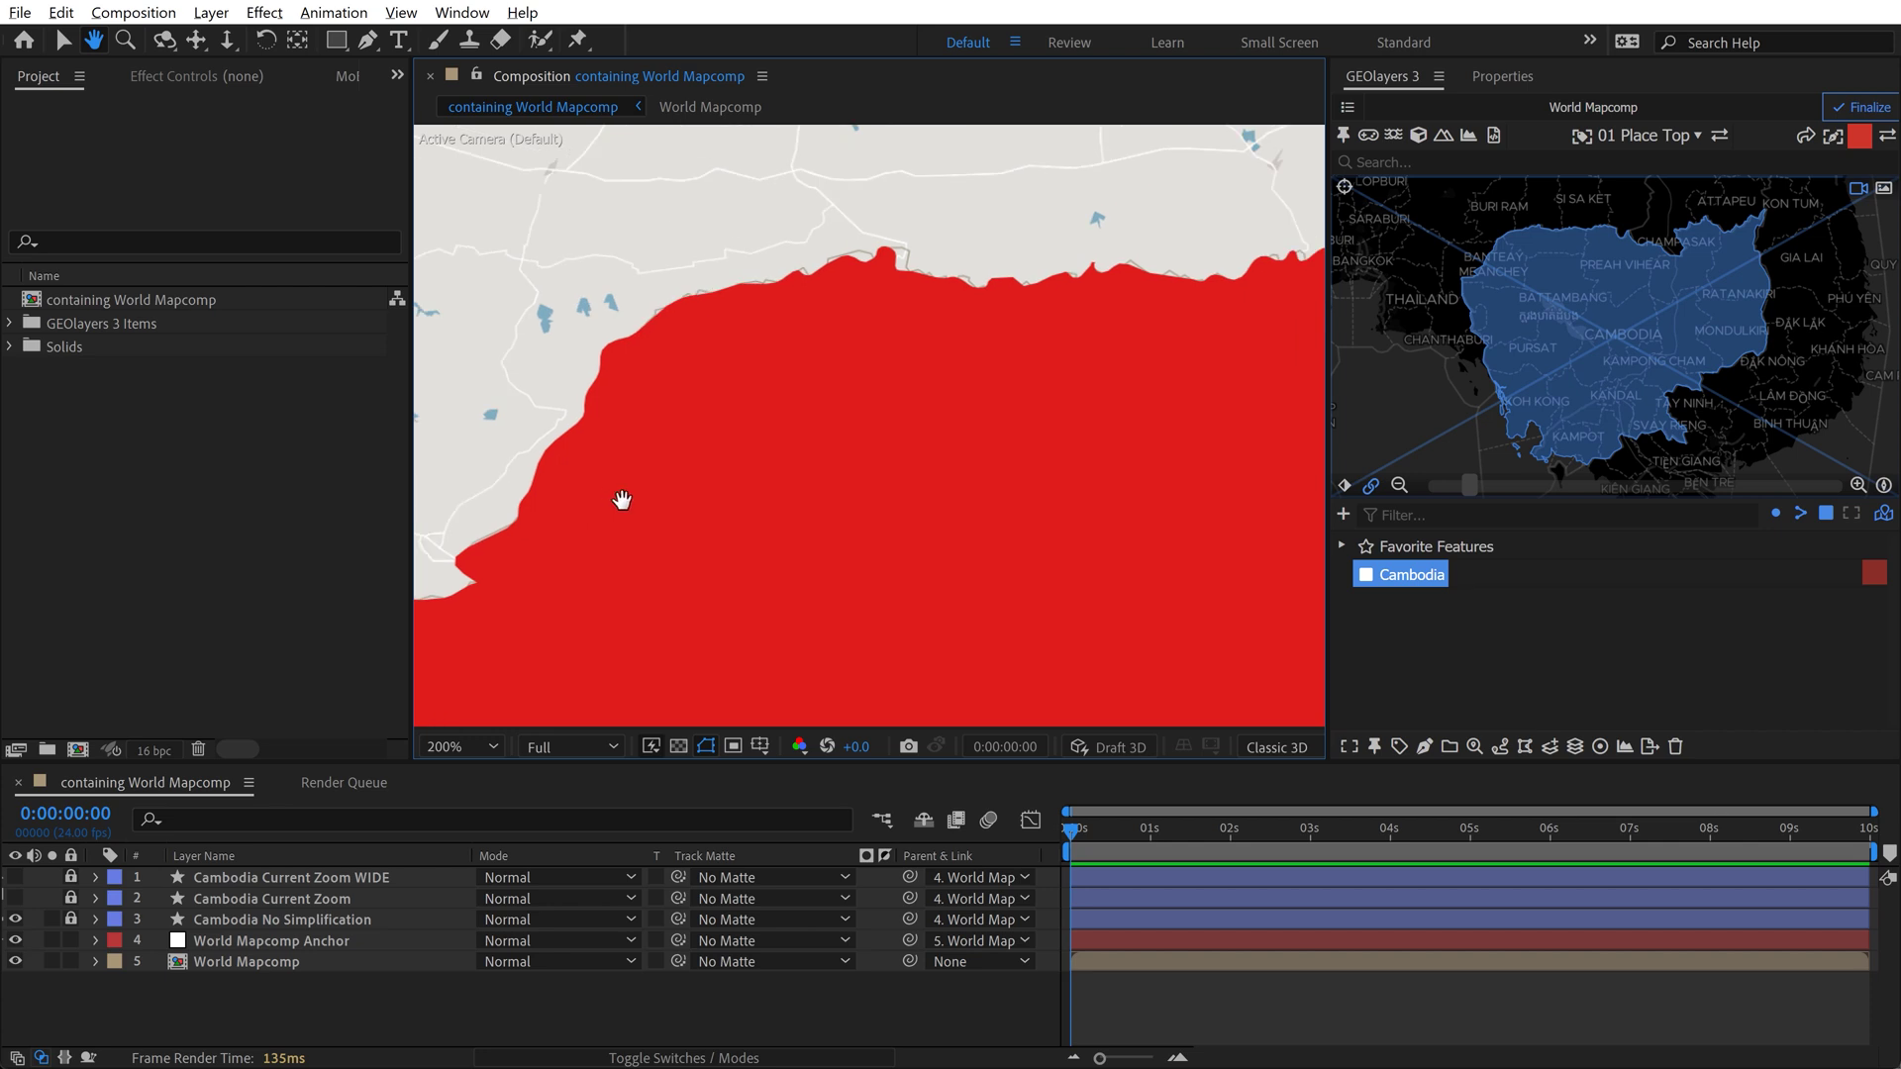
key("v")
key("shift+slash")
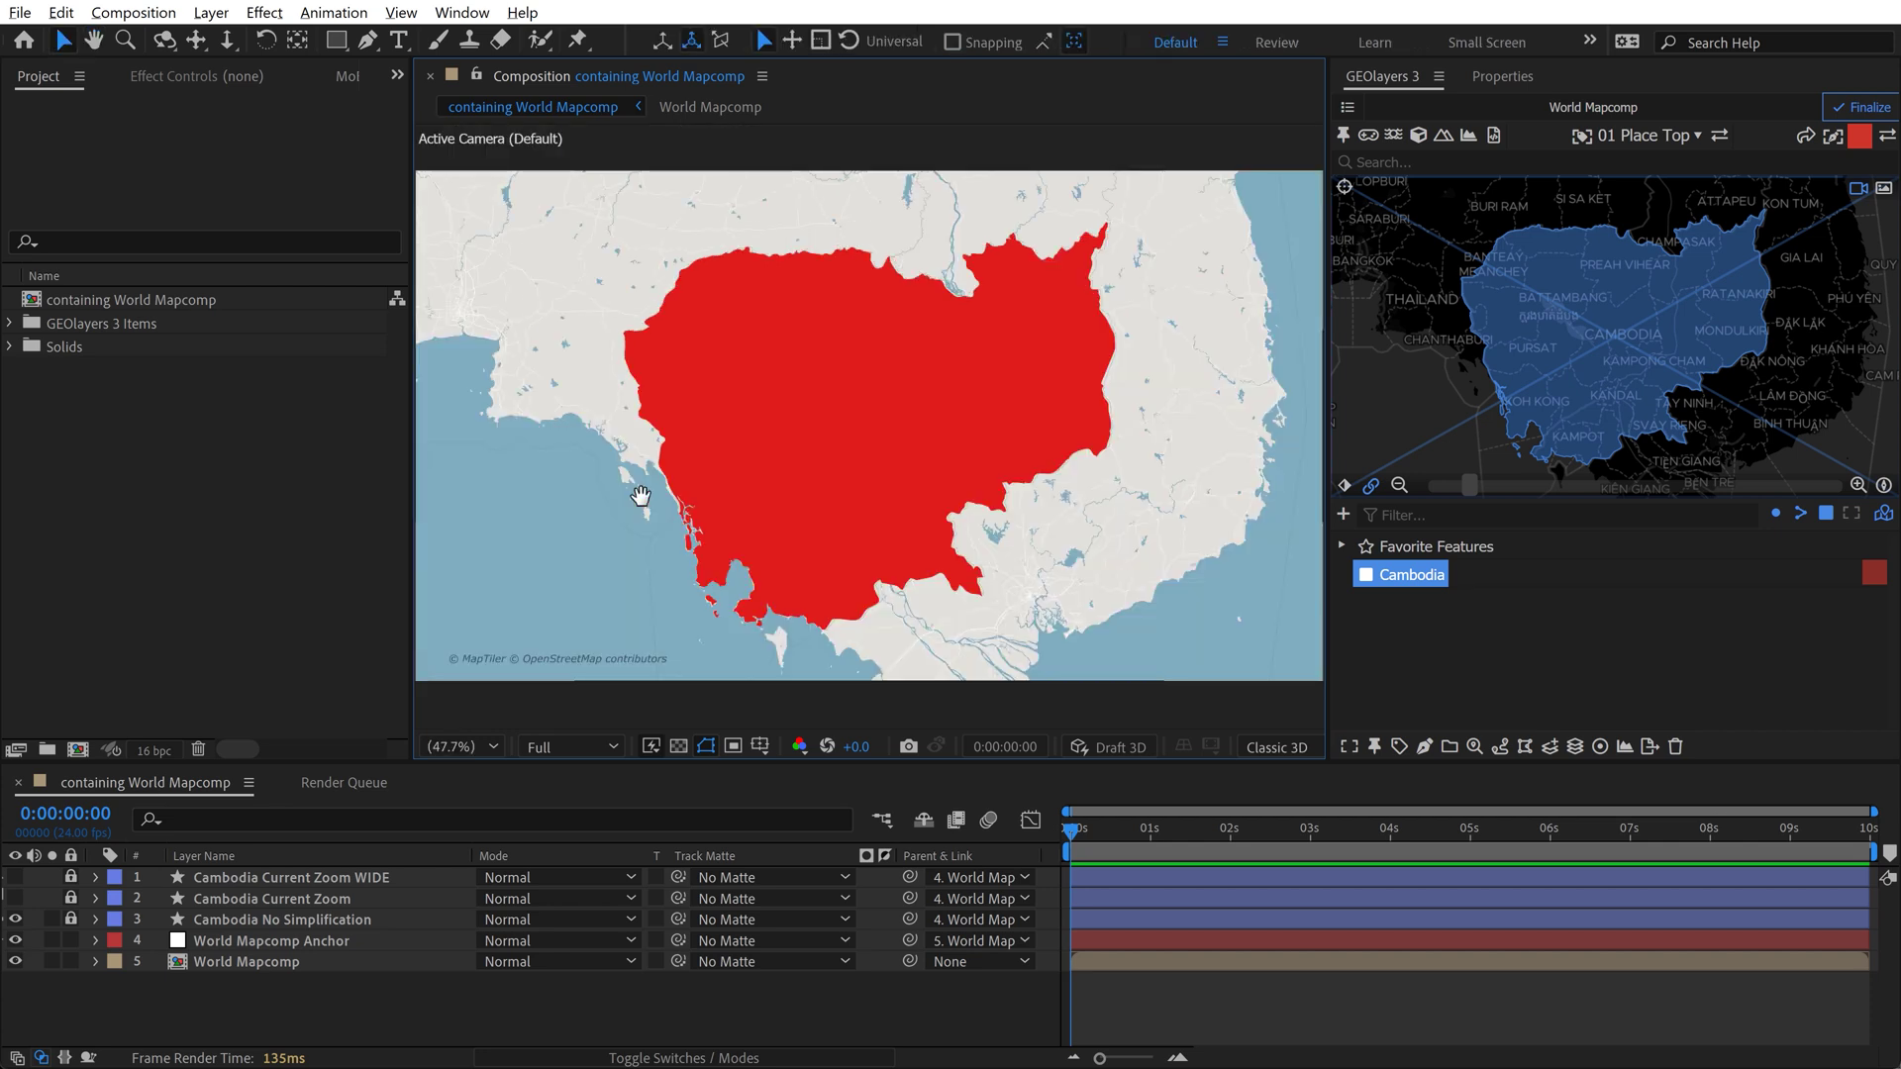
Search 'cambo' and add the Nominatim Cambodia administrative result to the feature list.
left_click(1393, 163)
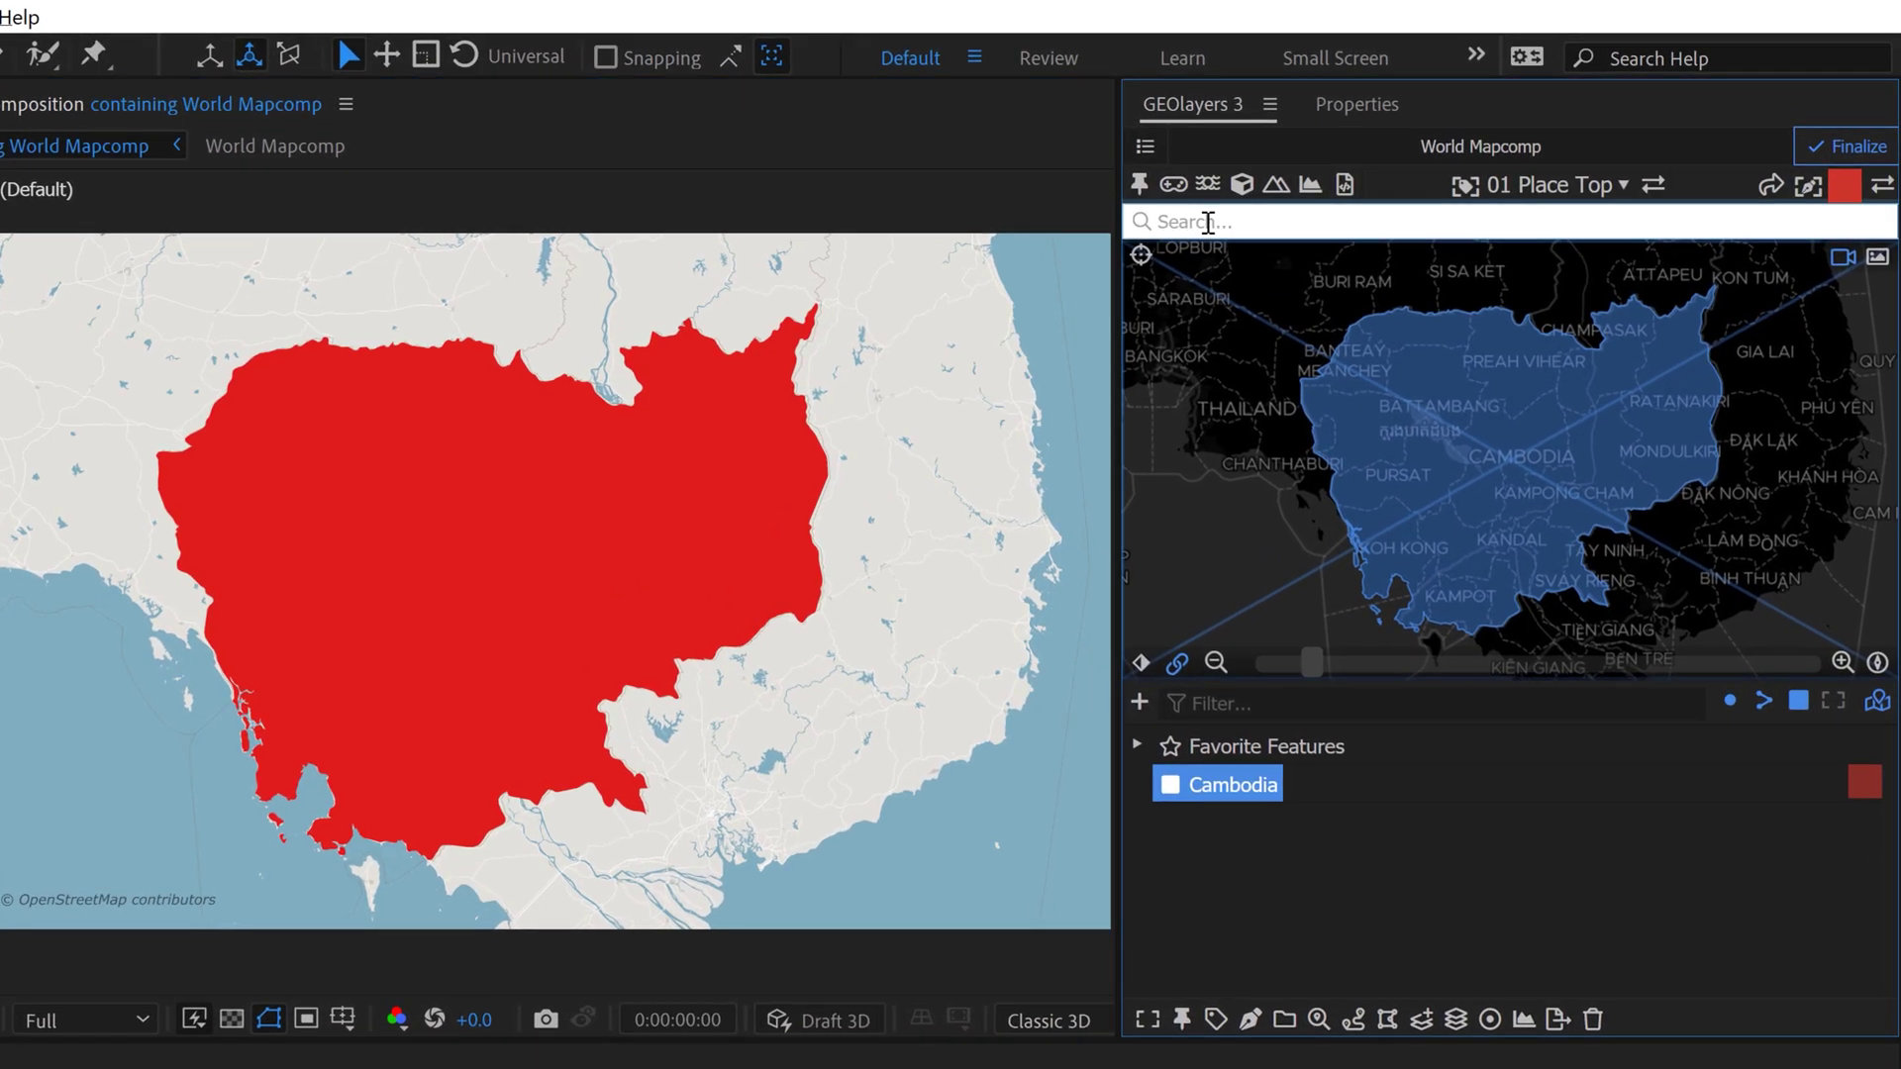
type("cambodia")
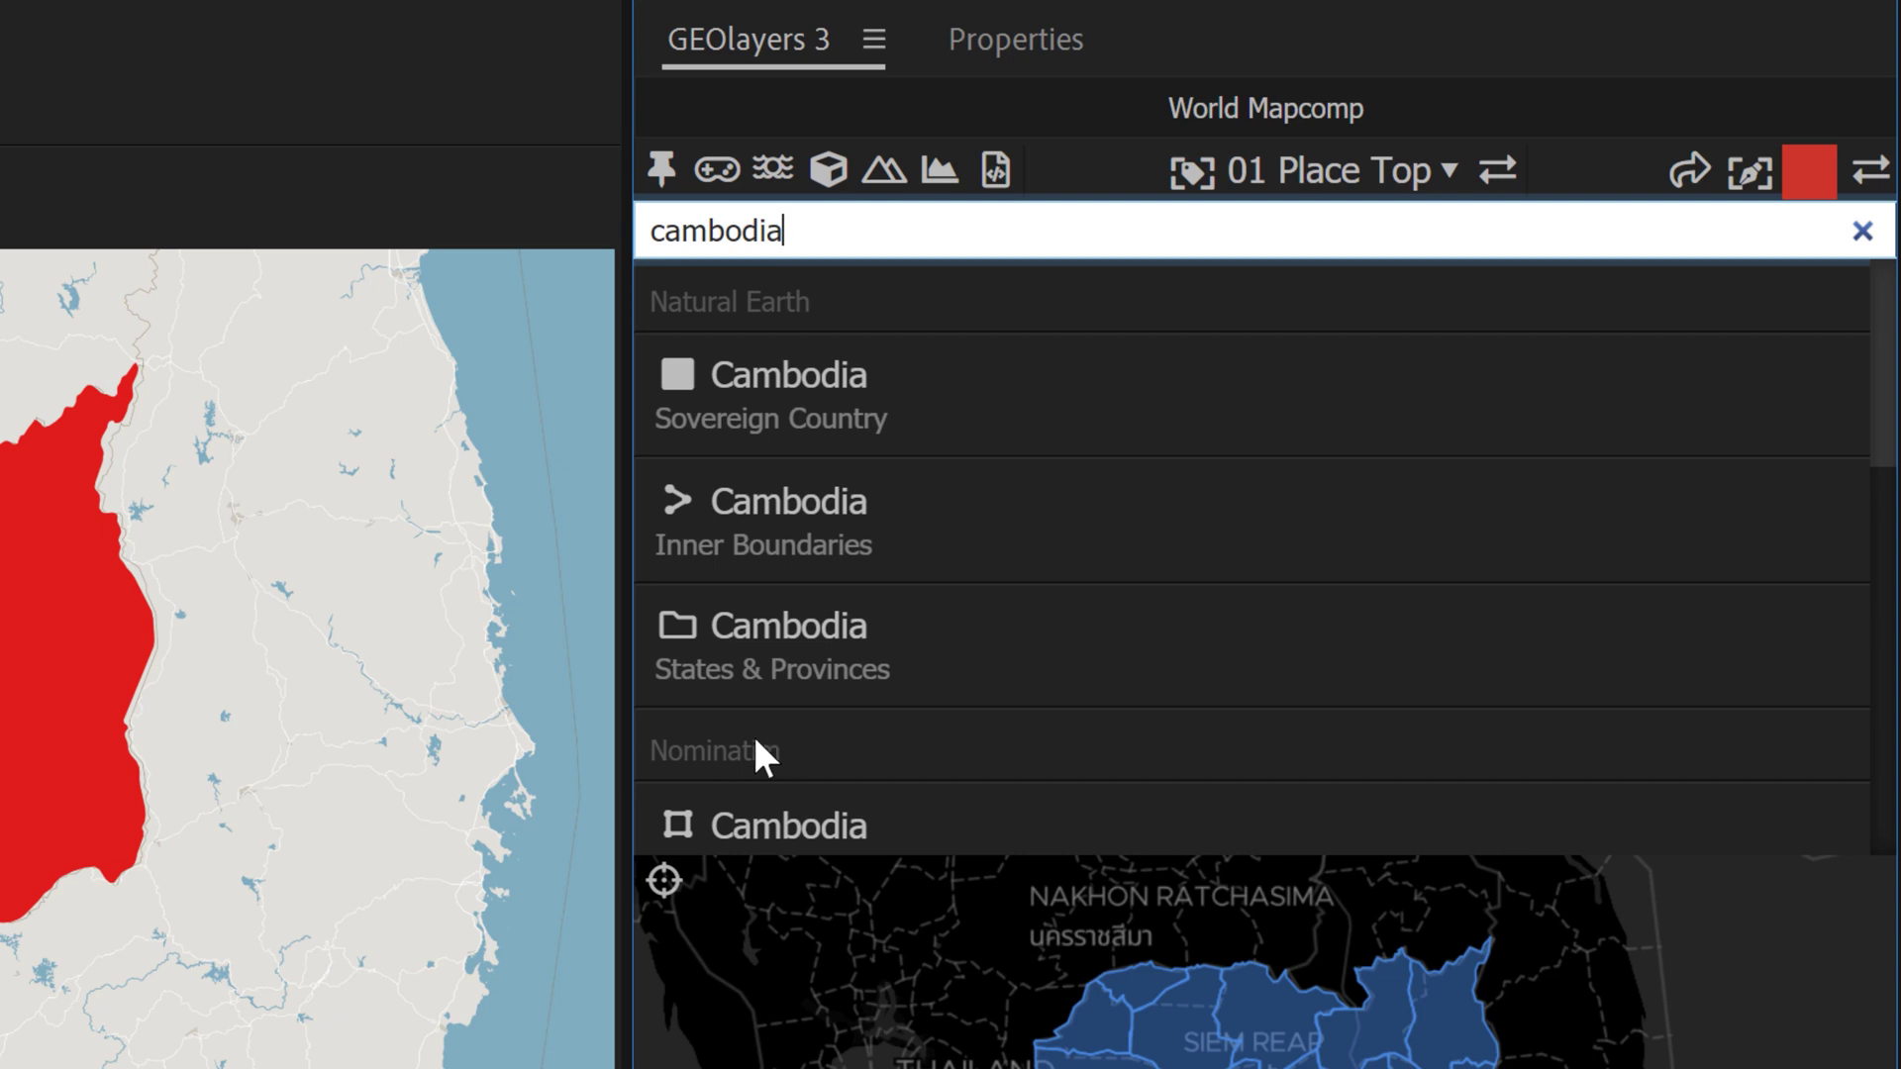
scroll(749, 734, "down", 3)
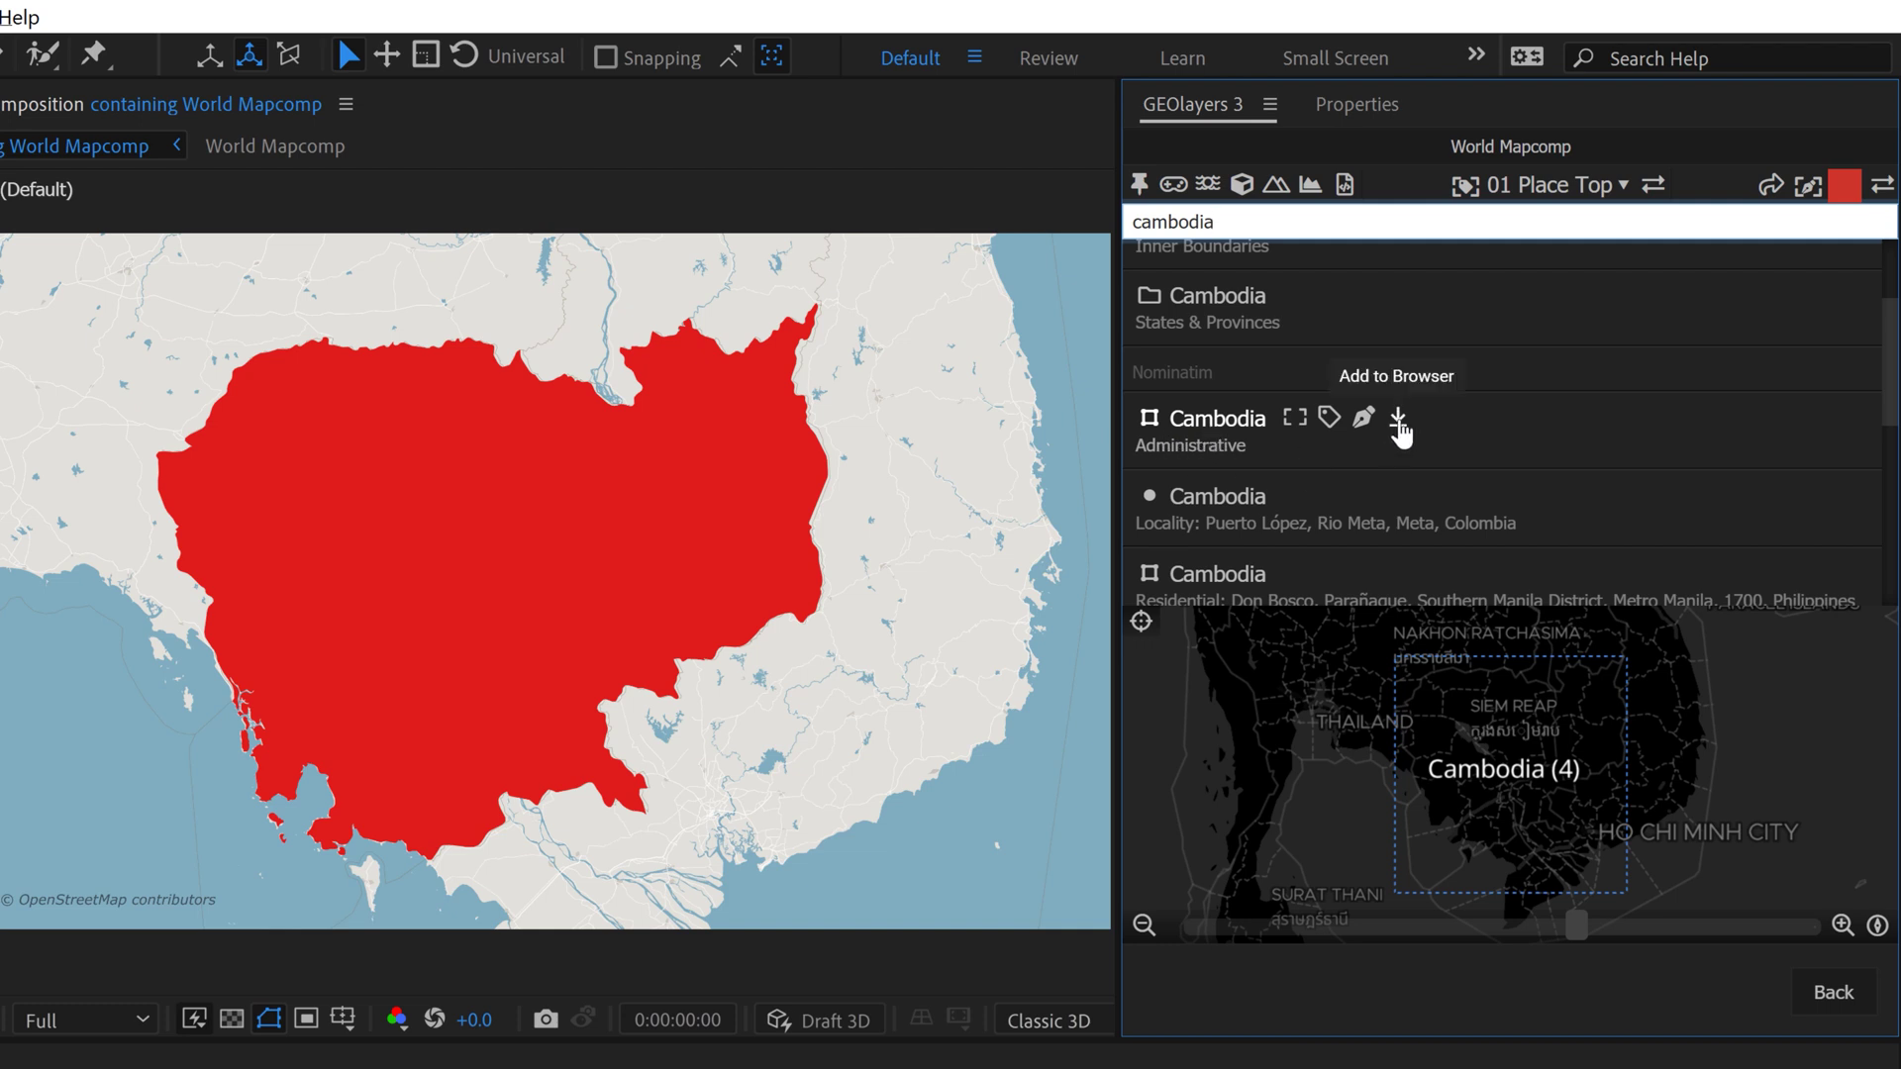
left_click(1397, 420)
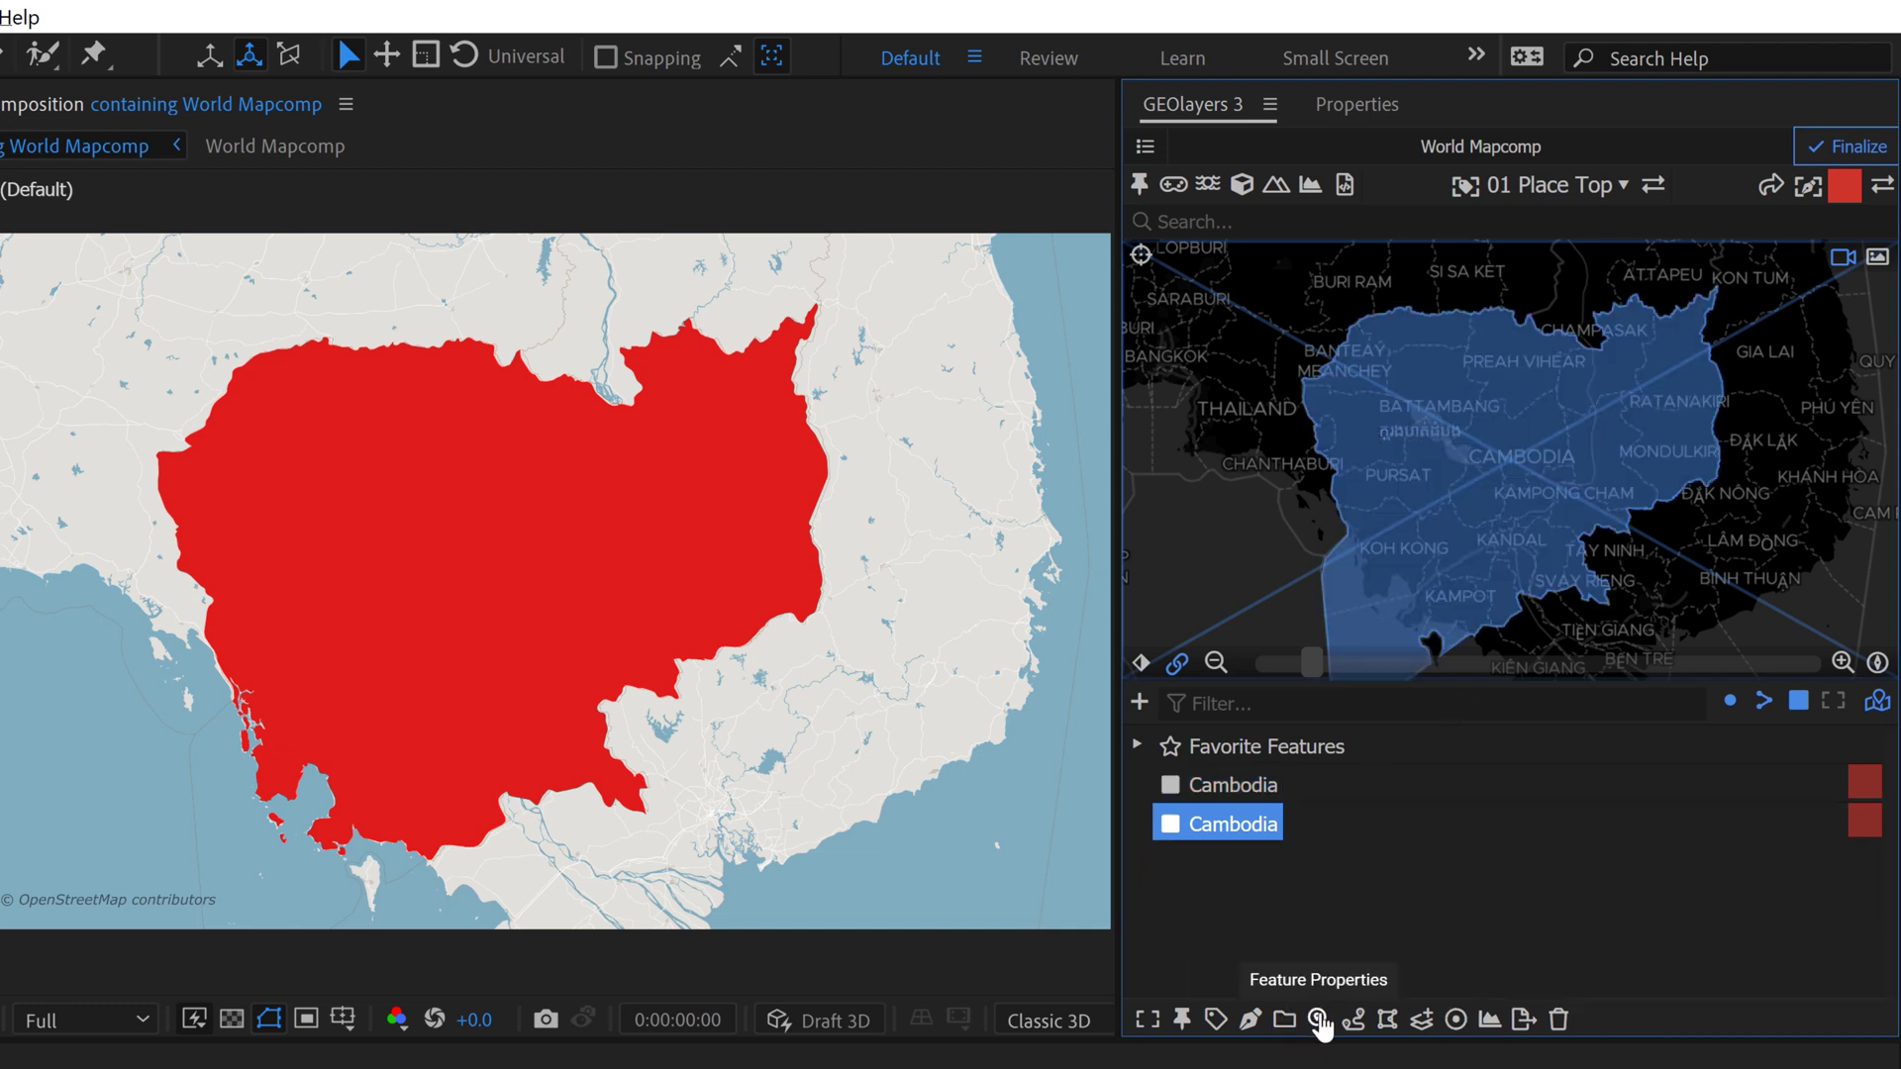
Rename the new Nominatim feature to 'Cambodia OSM'.
left_click(1318, 1020)
left_click(1337, 553)
left_click(1413, 552)
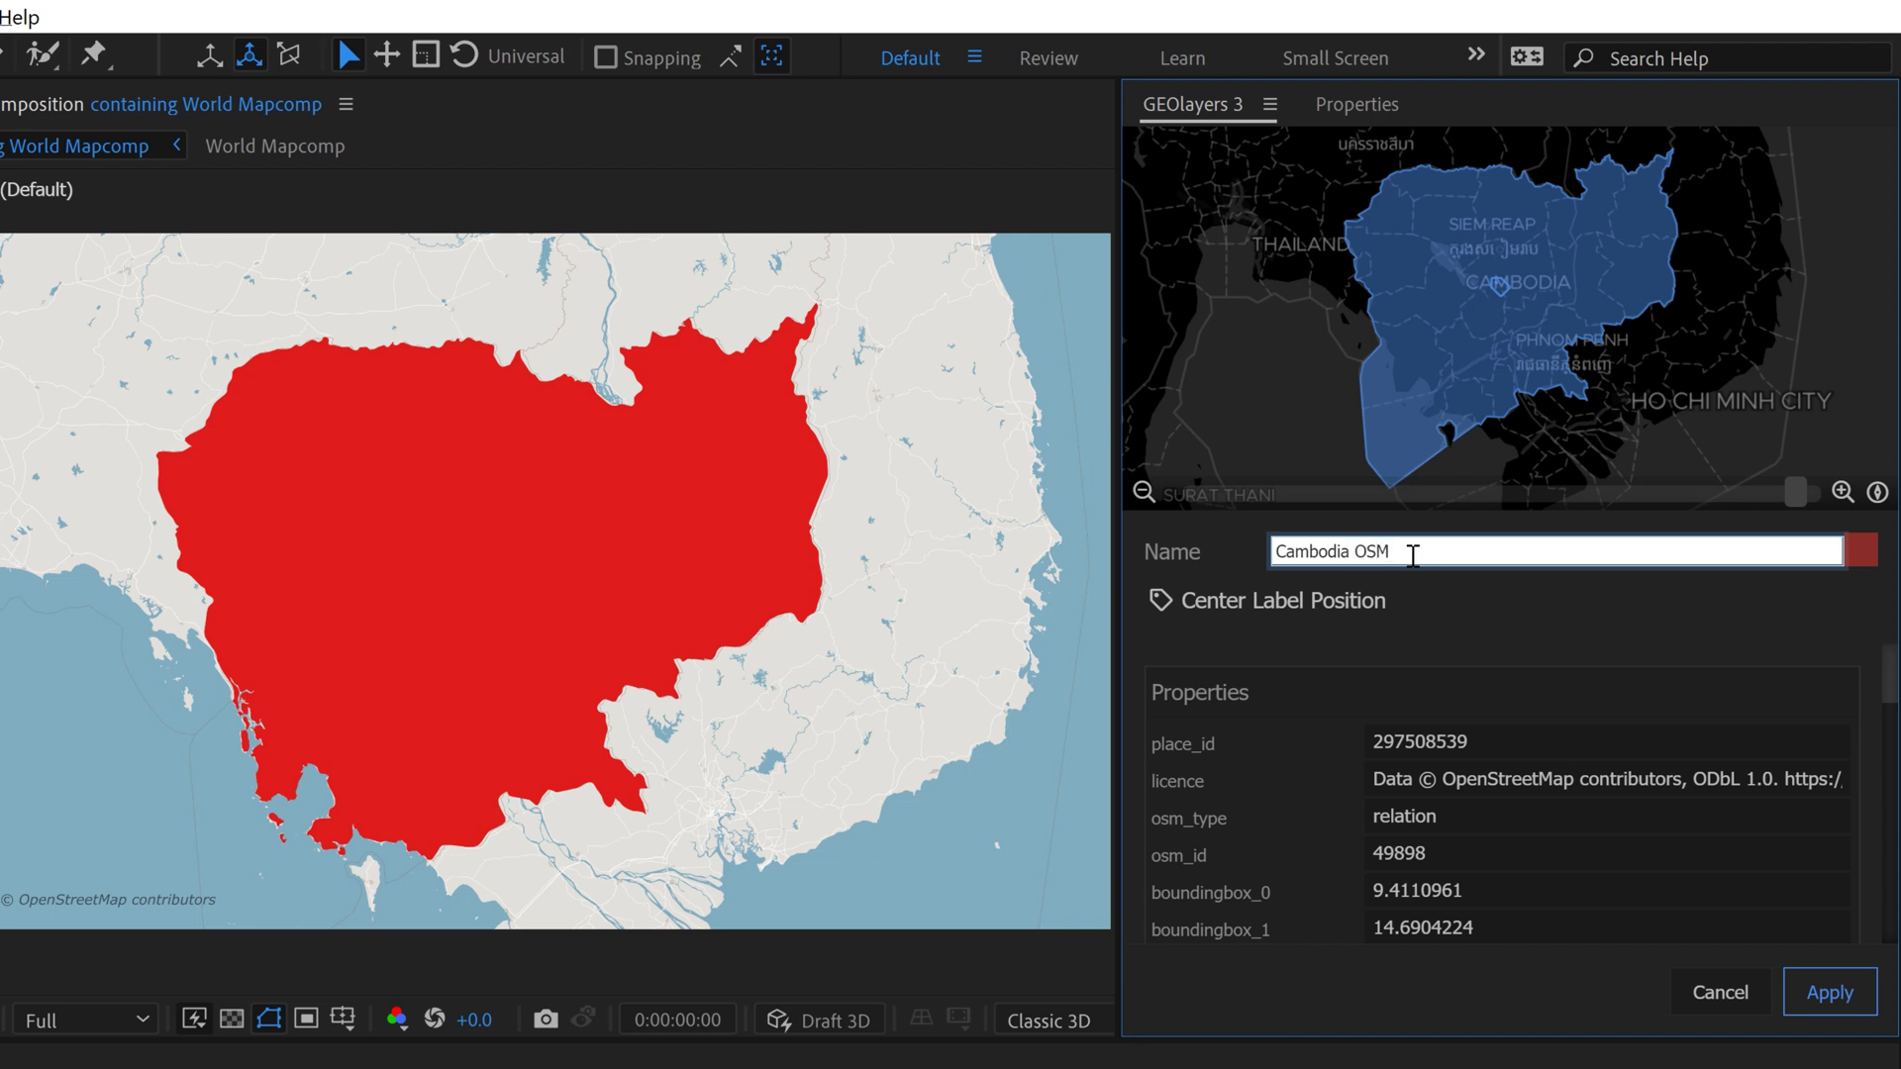
type("OSM")
left_click(1827, 995)
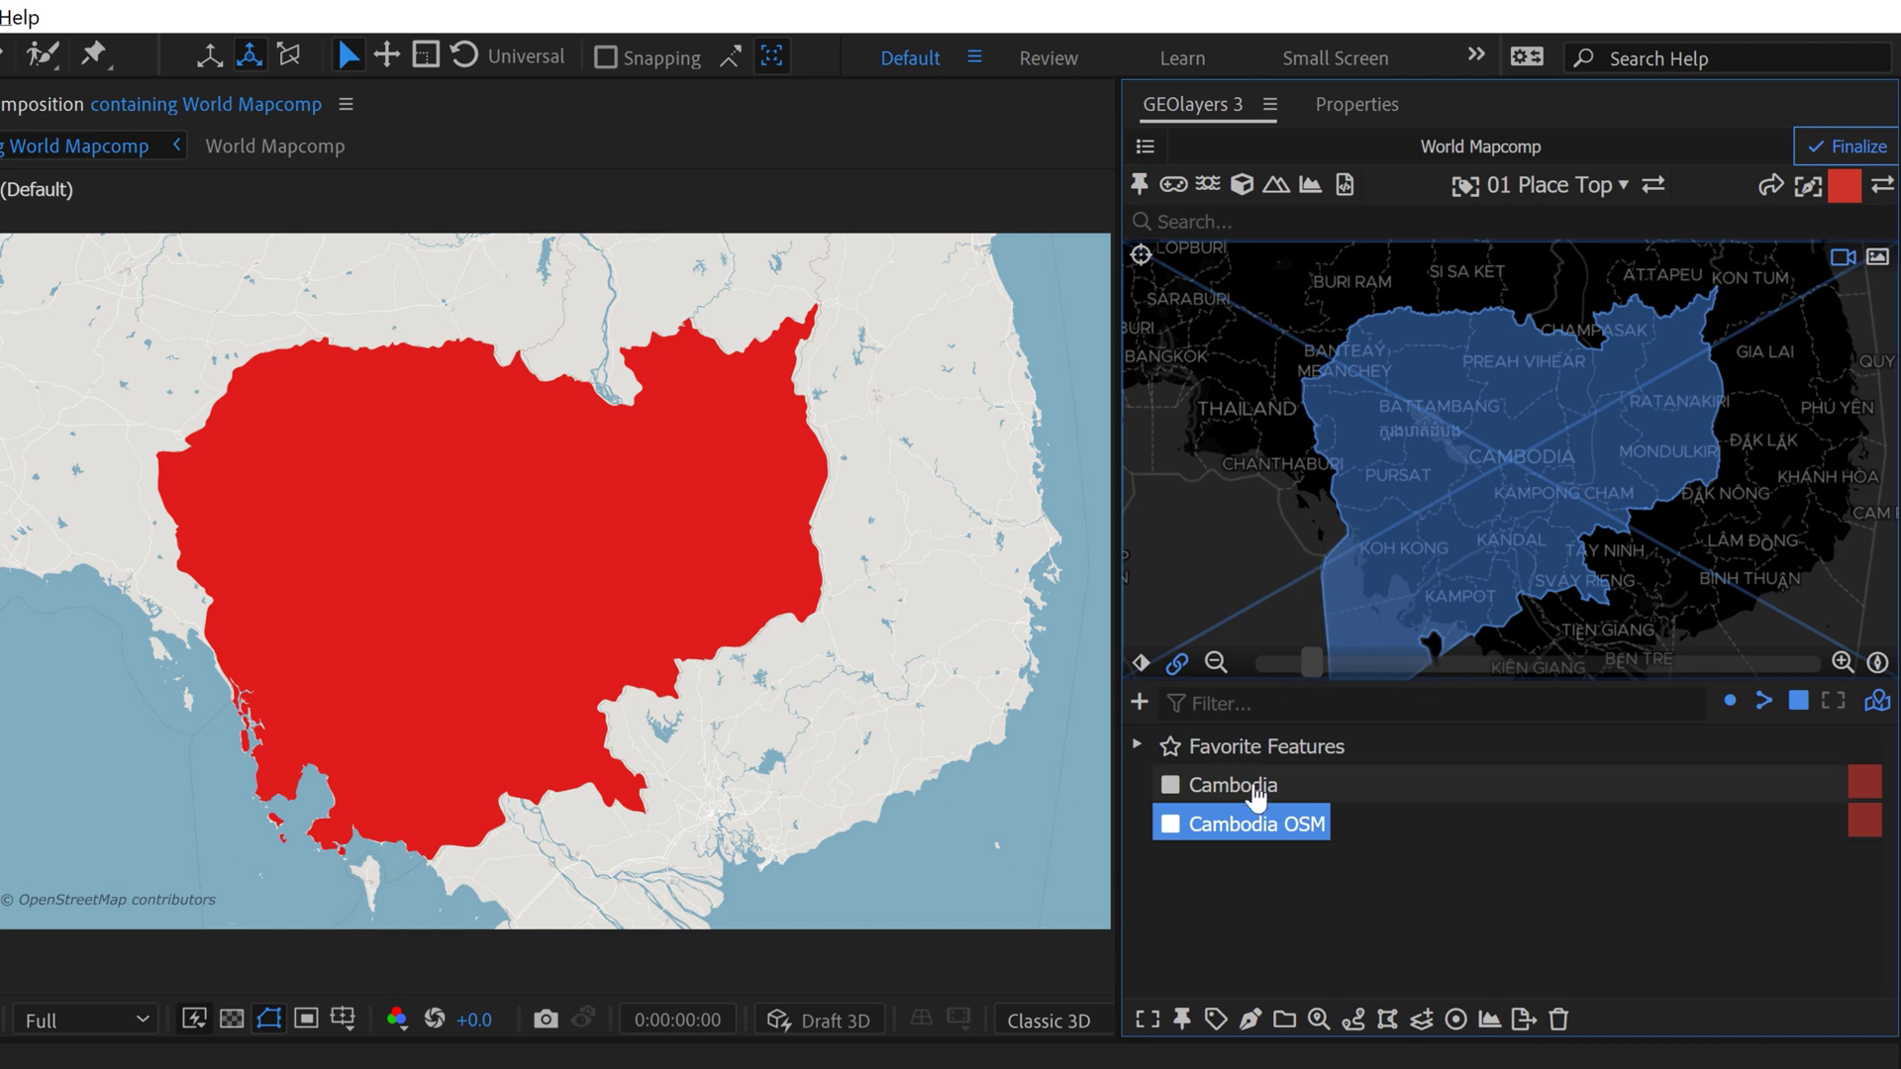
Rename the original feature to 'Cambodia Natural Earth', comparing its outline with Cambodia OSM.
left_click(1250, 785)
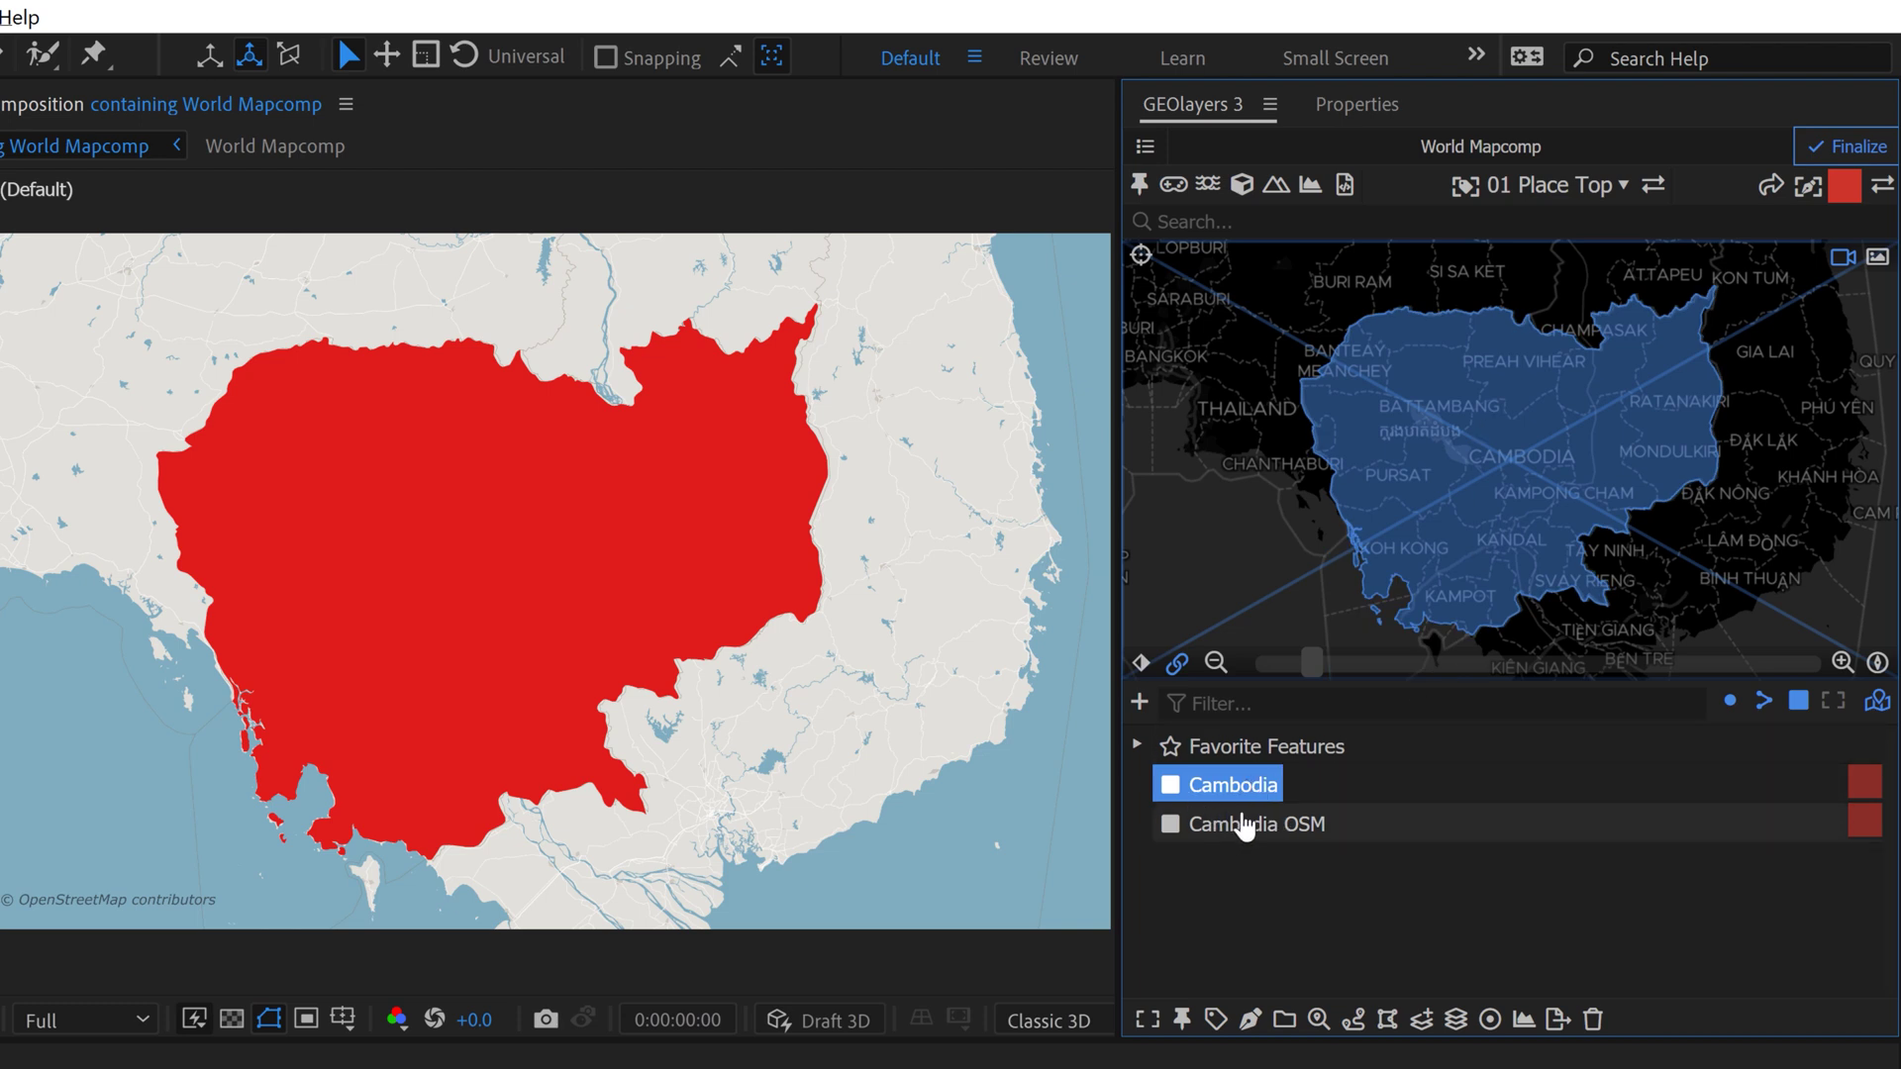
left_click(1244, 828)
left_click(1253, 787)
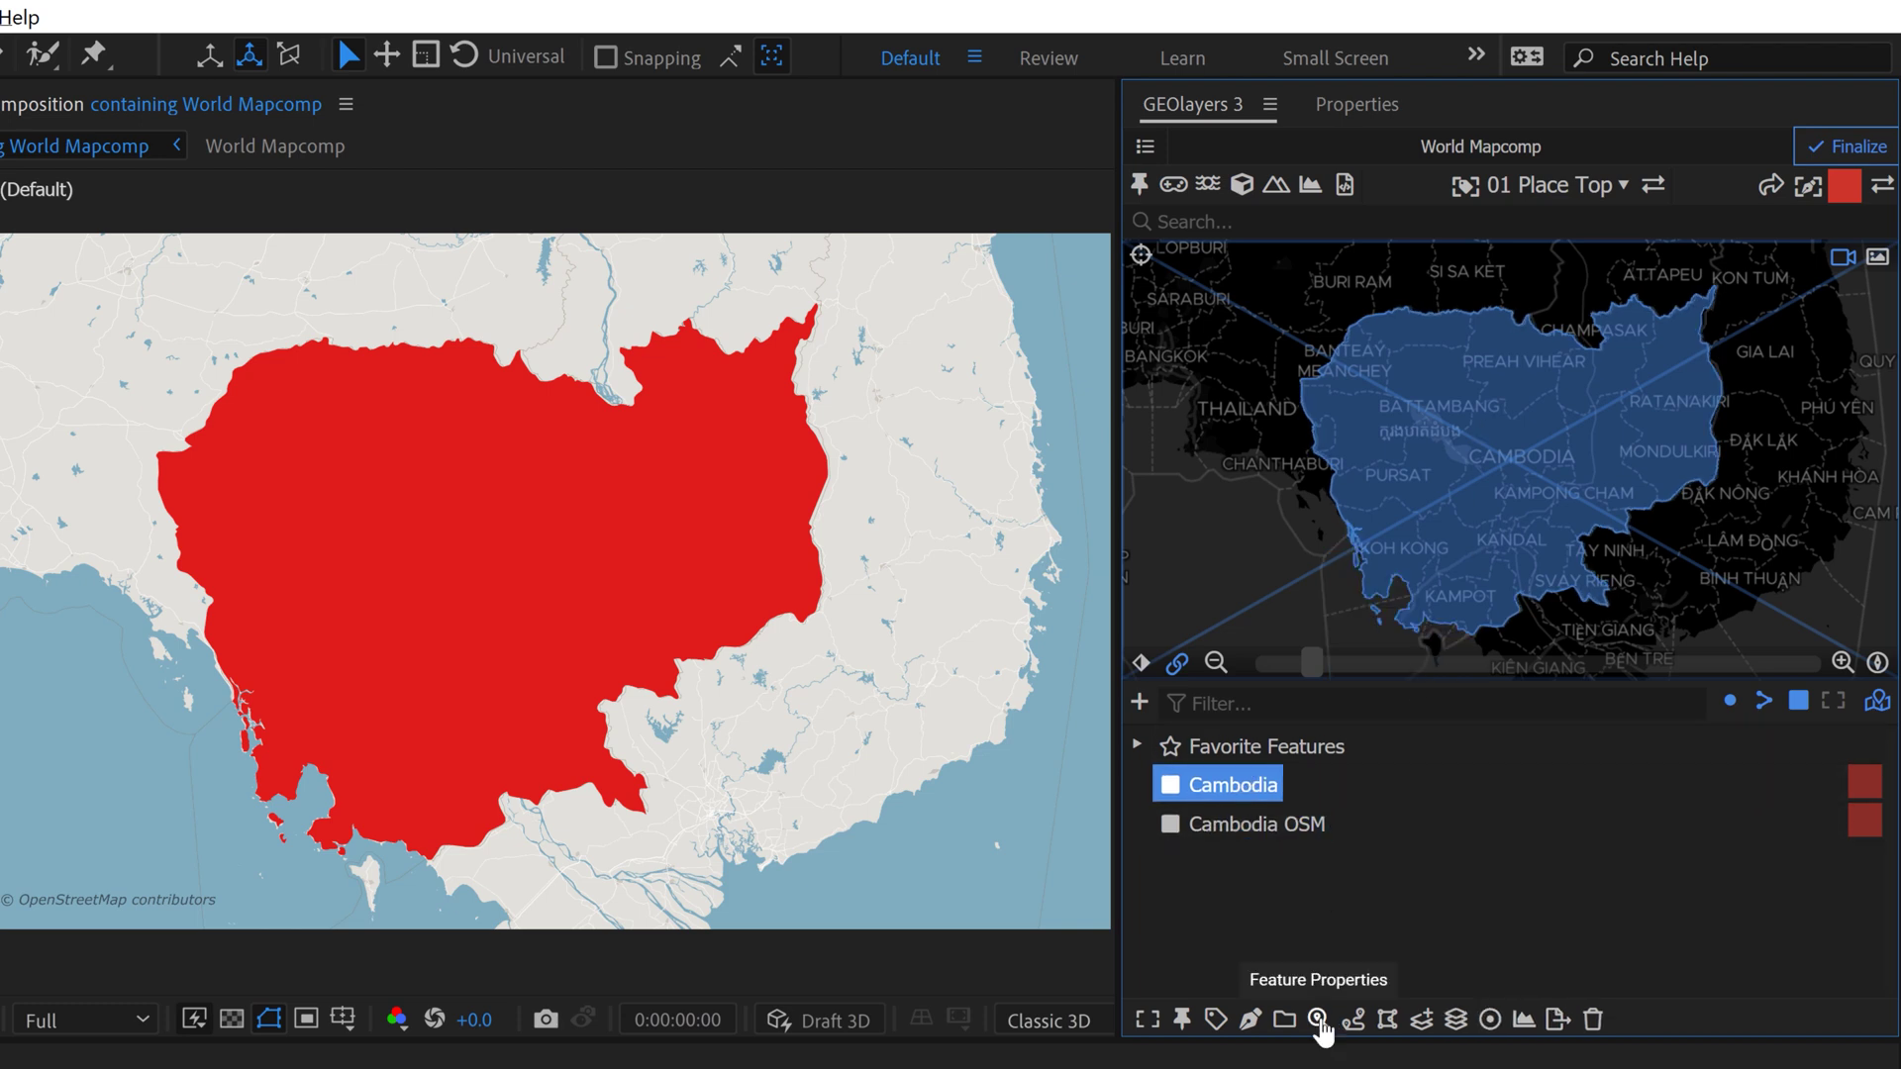
left_click(1321, 1020)
left_click(1332, 560)
left_click(1431, 539)
type("Natural Earth")
key("Return")
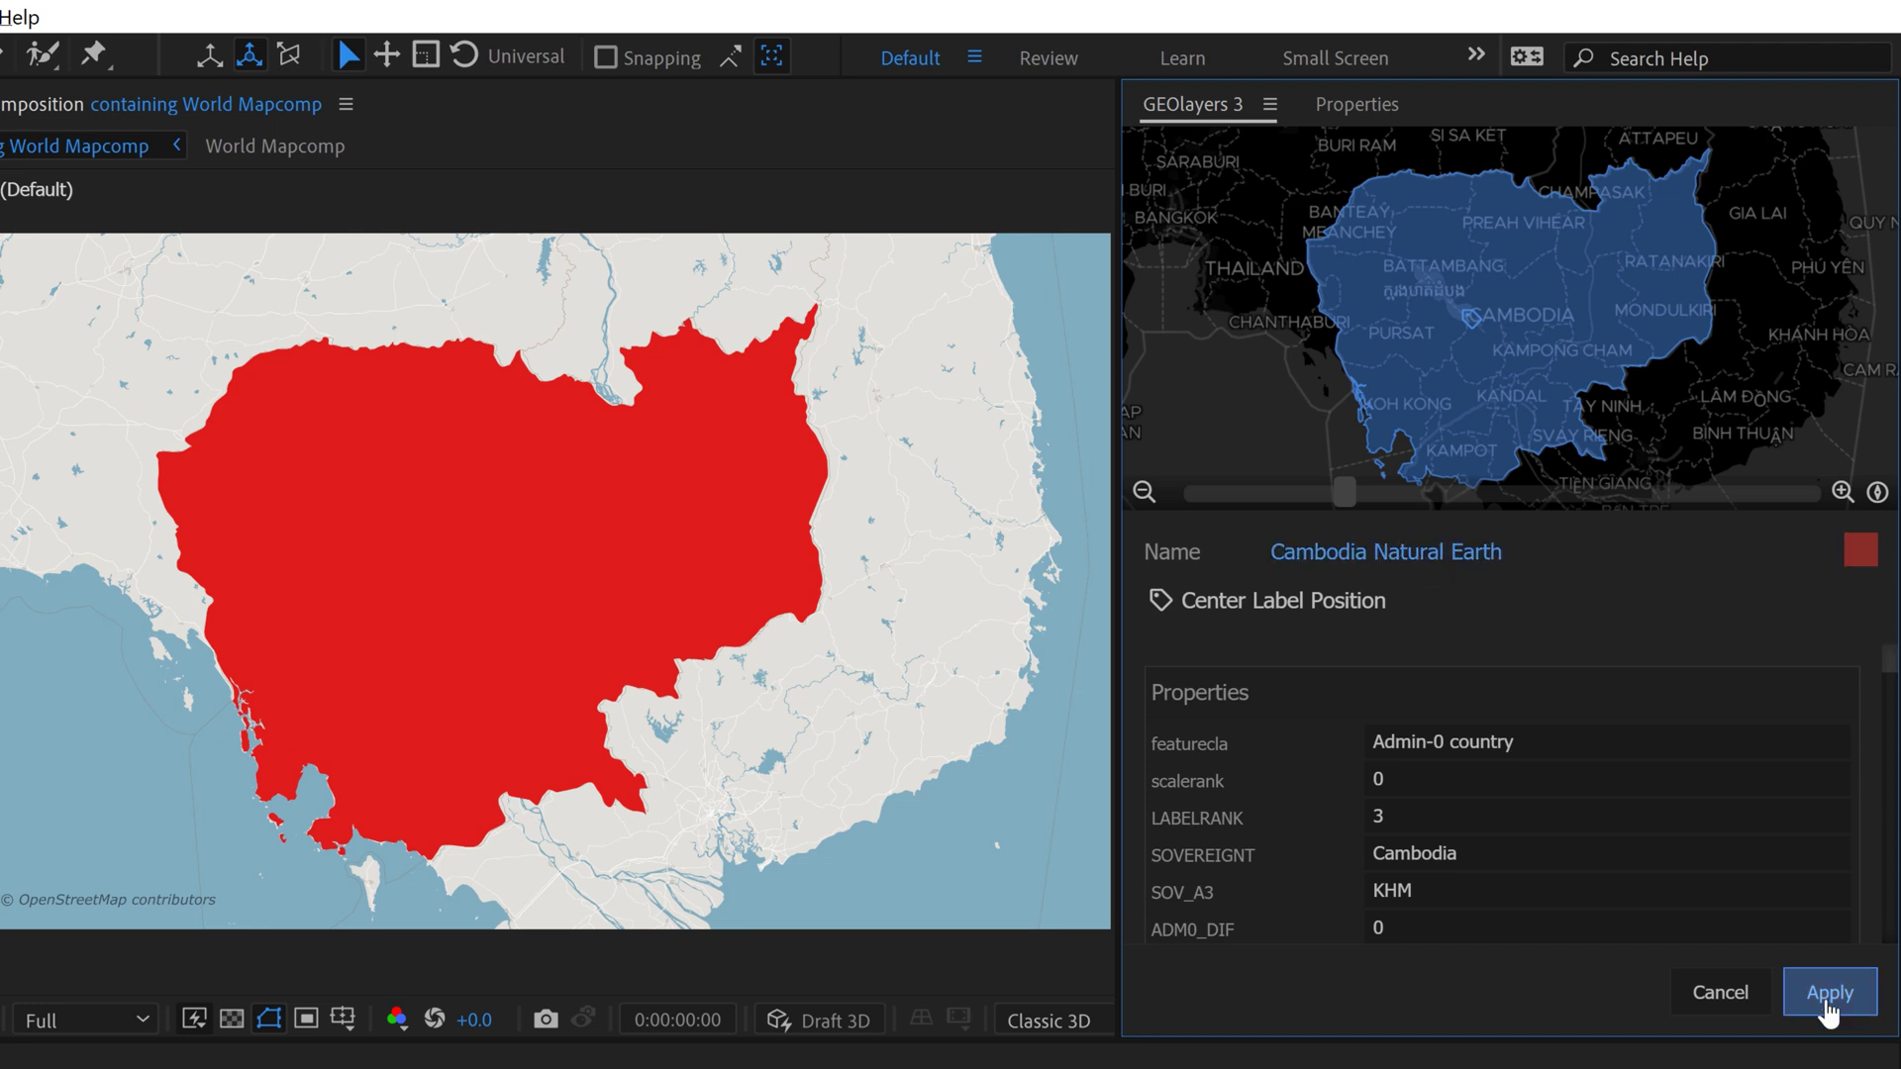
left_click(1828, 993)
left_click(1265, 826)
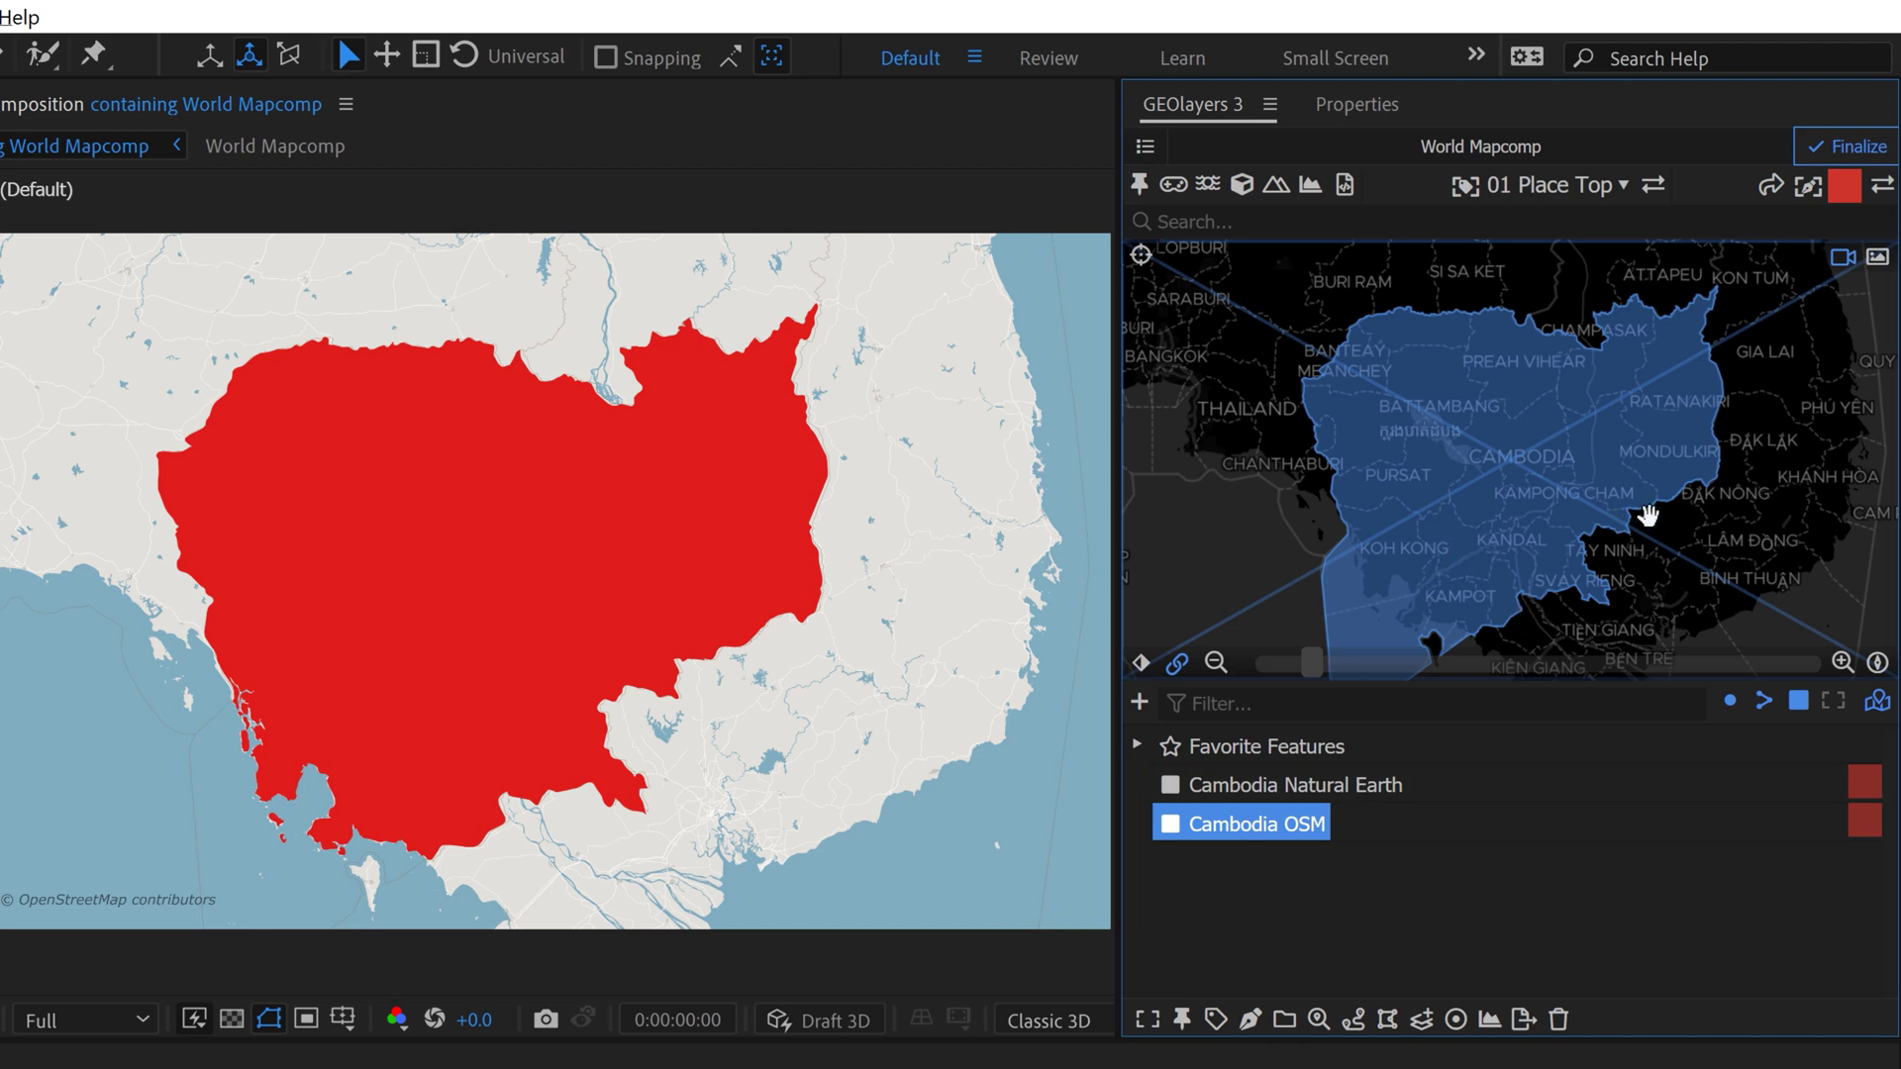
left_click(1358, 789)
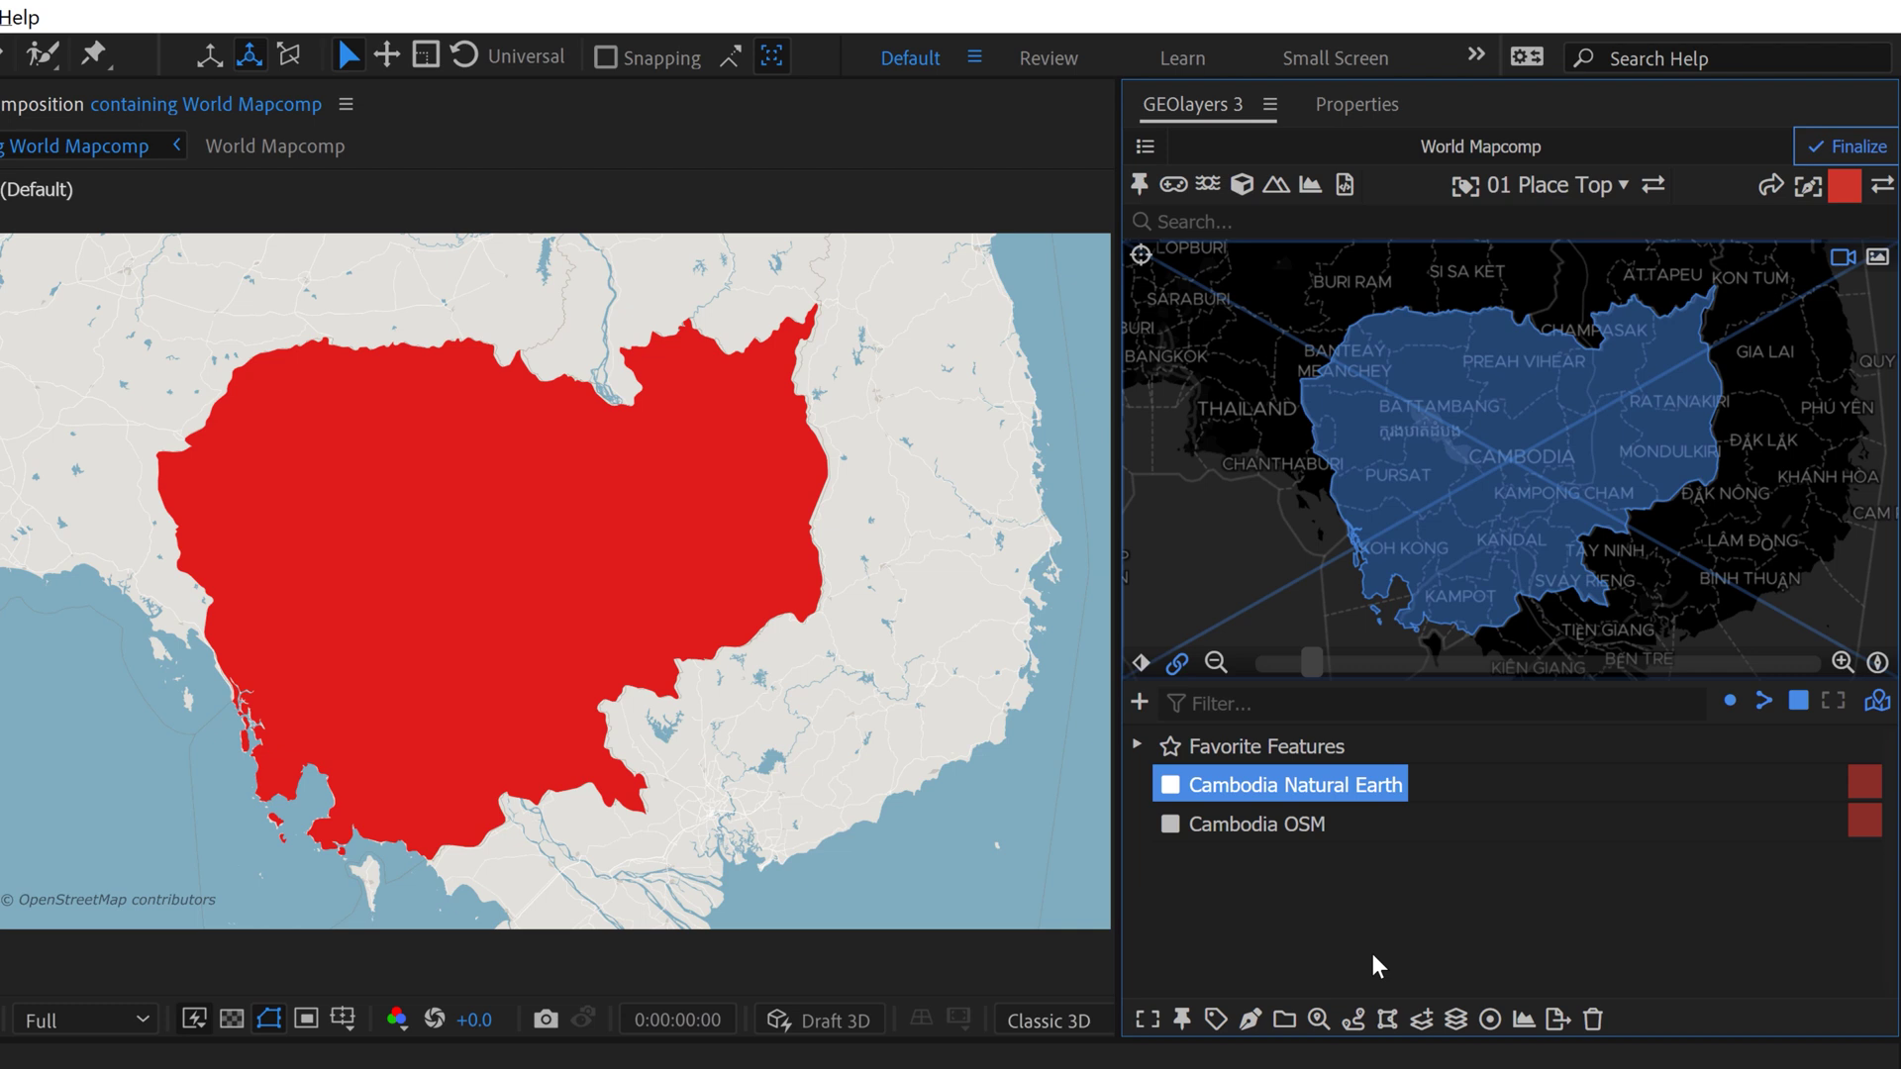
Draw the Cambodia OSM feature as a new red shape layer.
left_click(1271, 827)
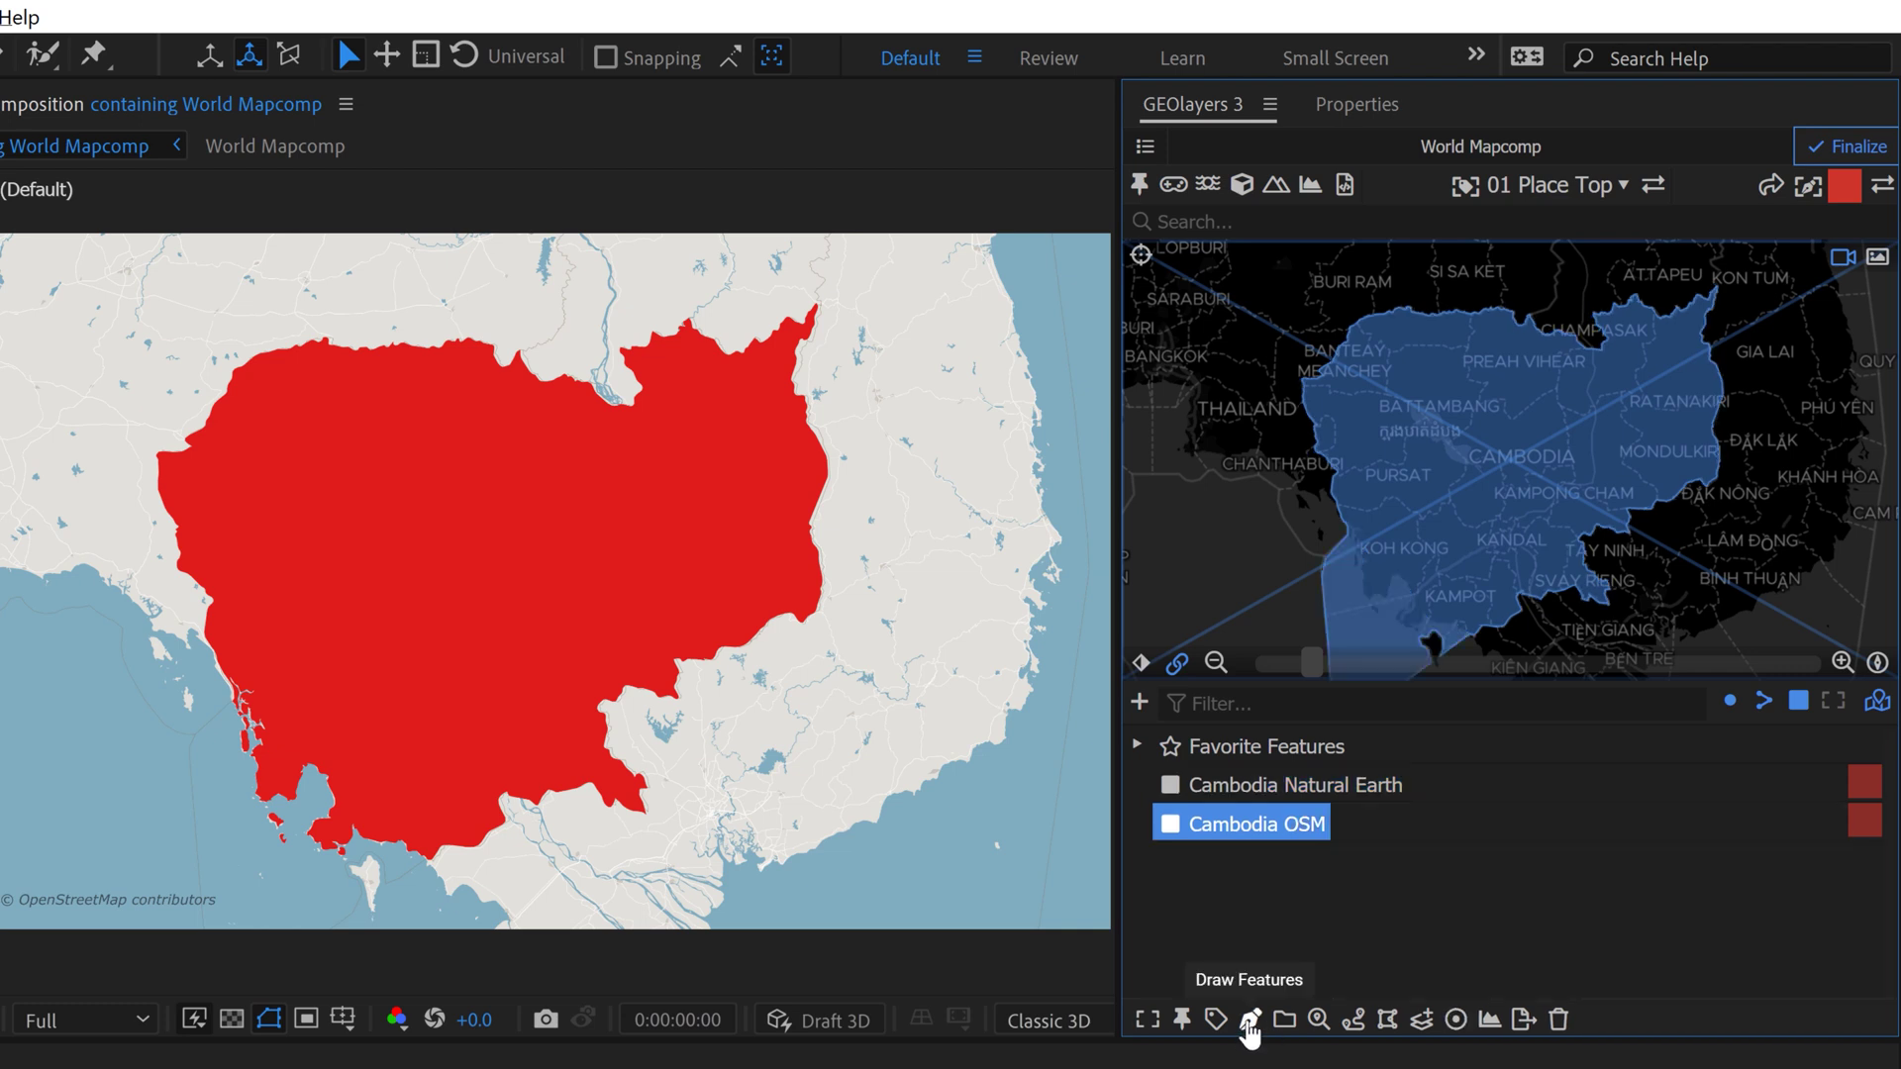
left_click(1250, 1020)
left_click(1260, 931)
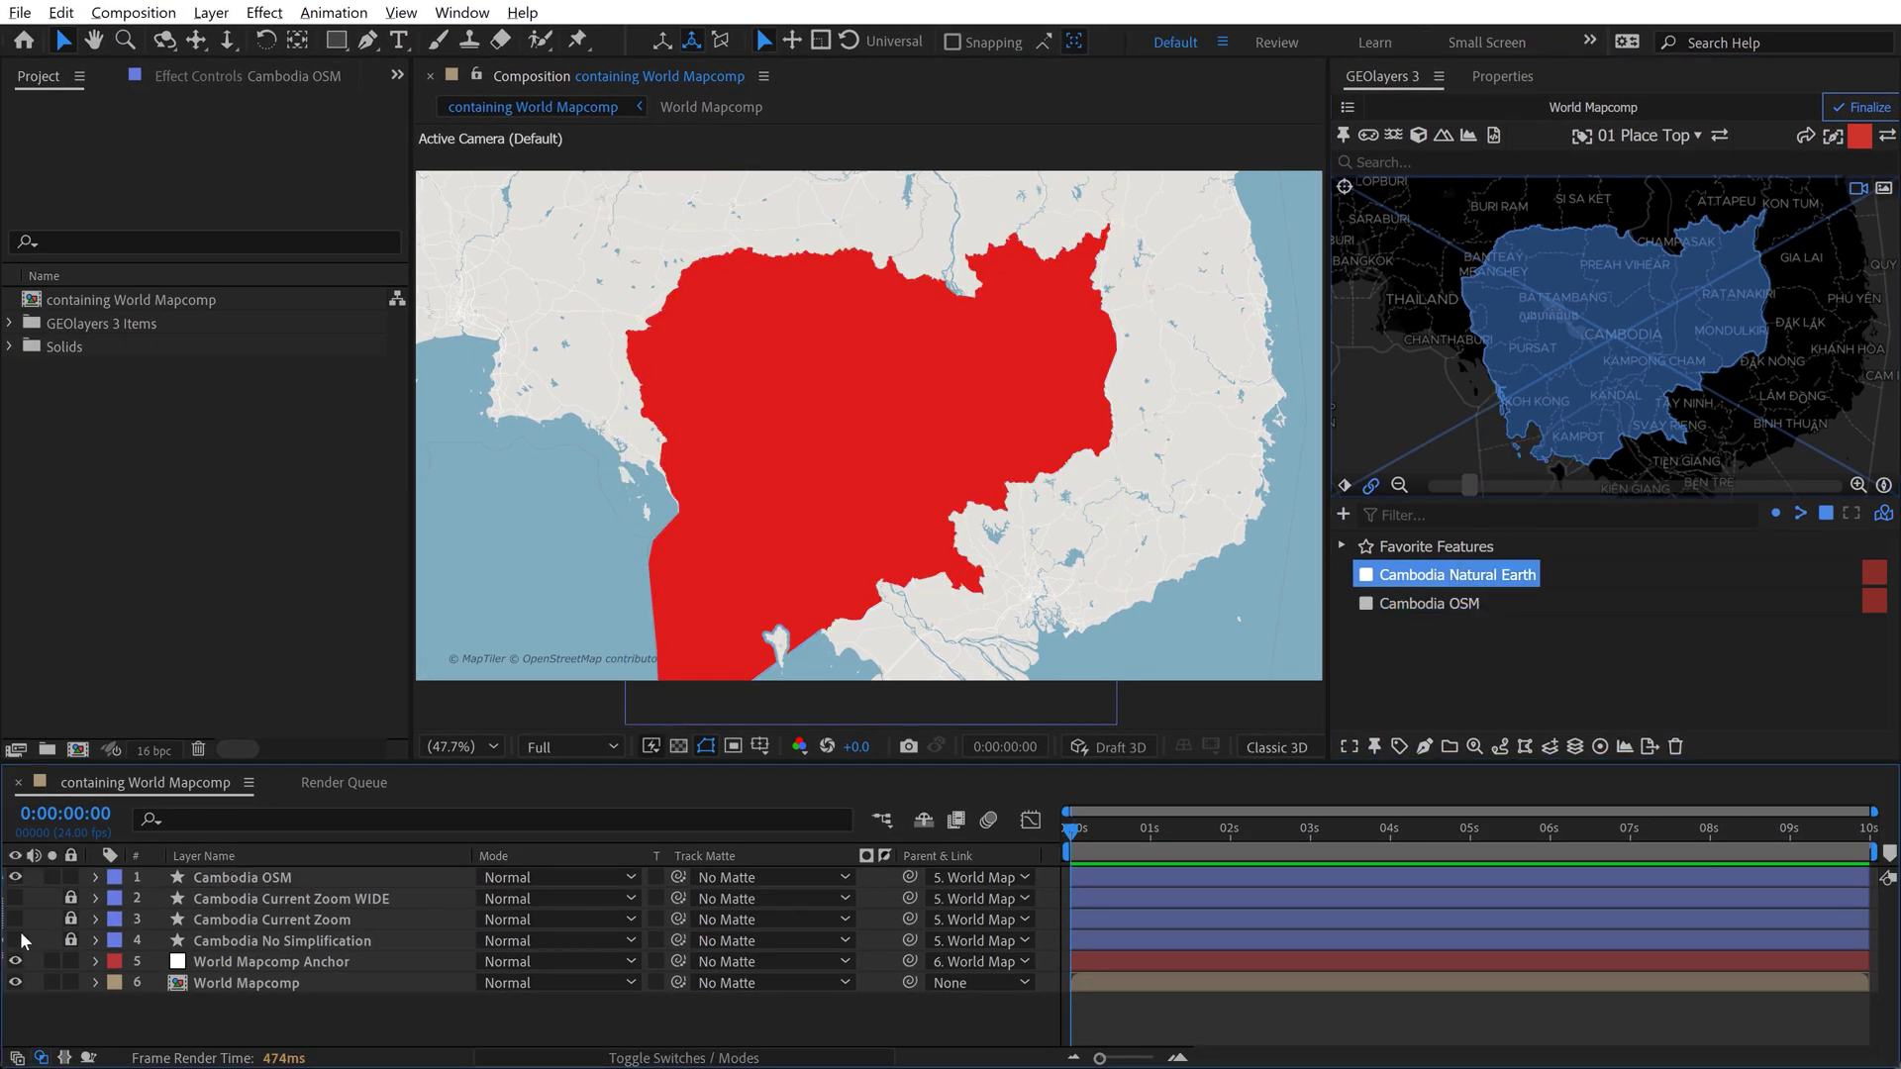
Zoom in and pan along the Cambodia OSM border, then show the feature on the map.
scroll(928, 524, "up", 3)
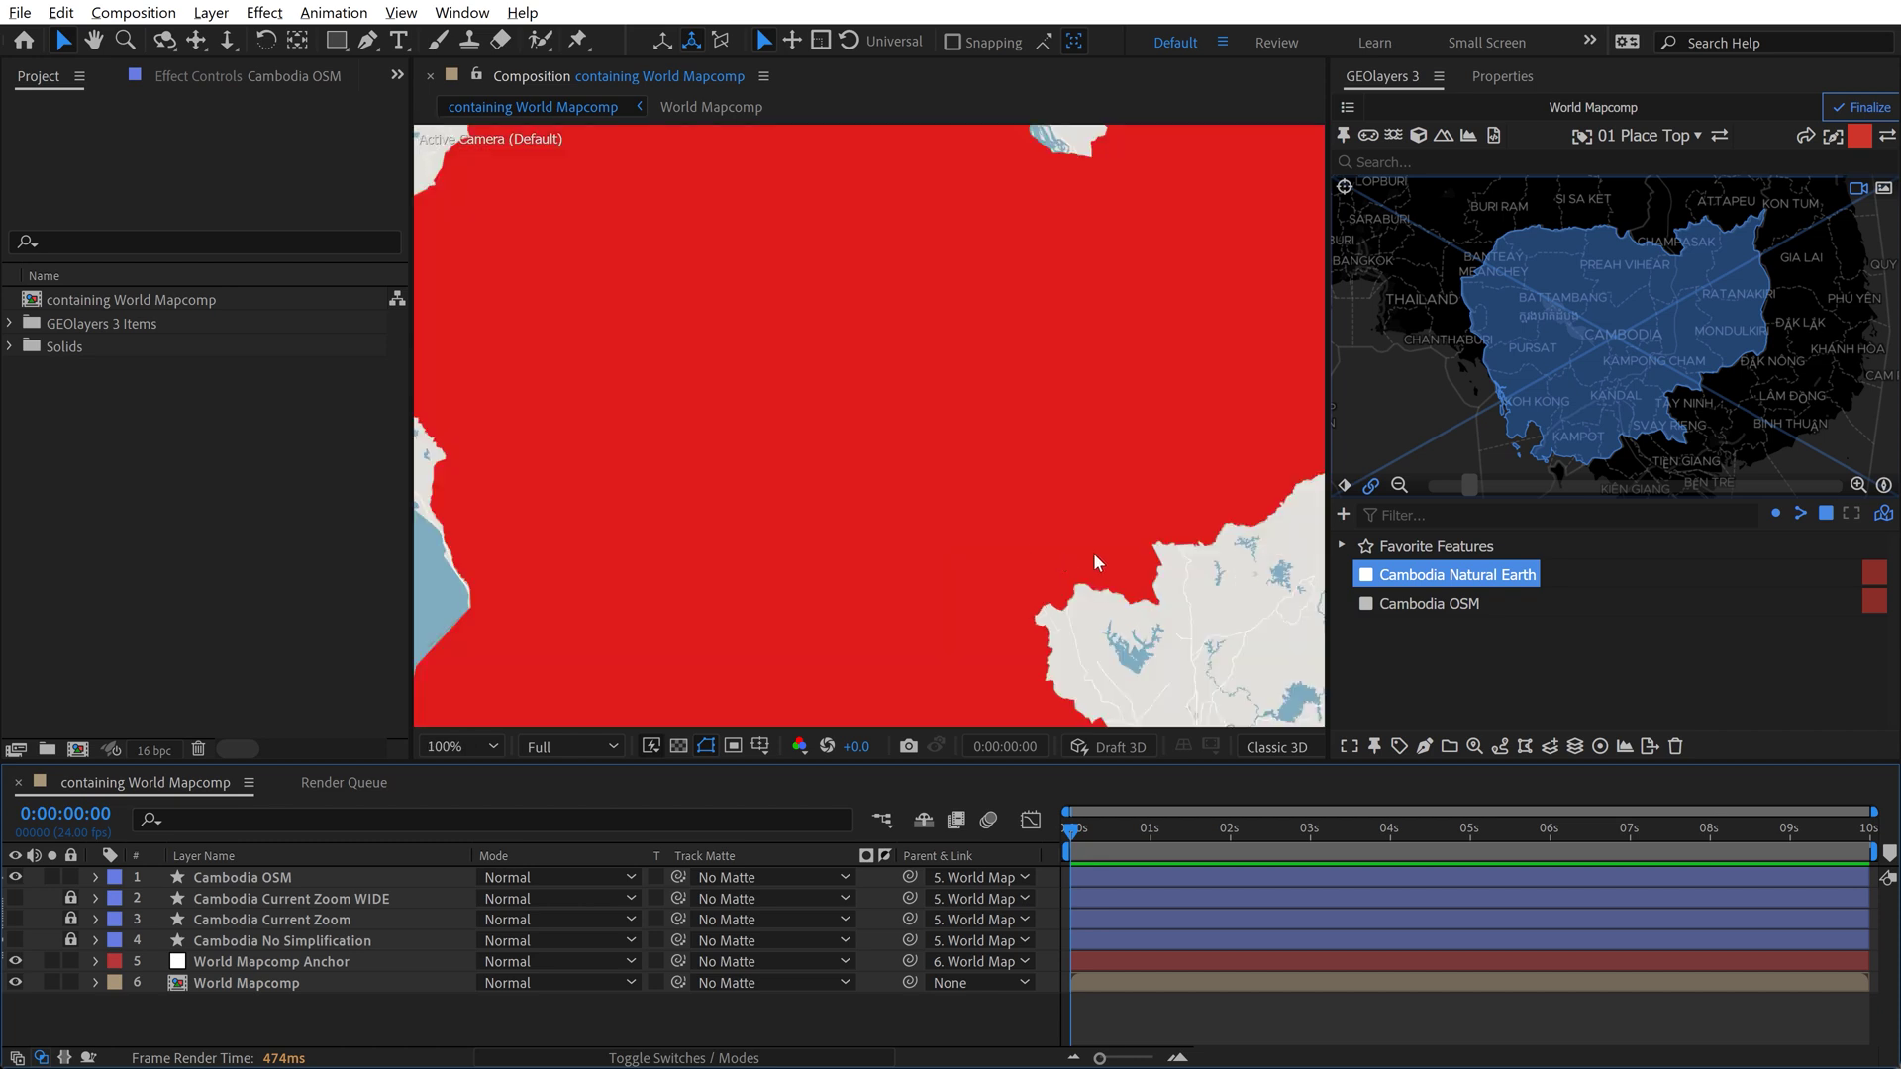
scroll(903, 485, "up", 4)
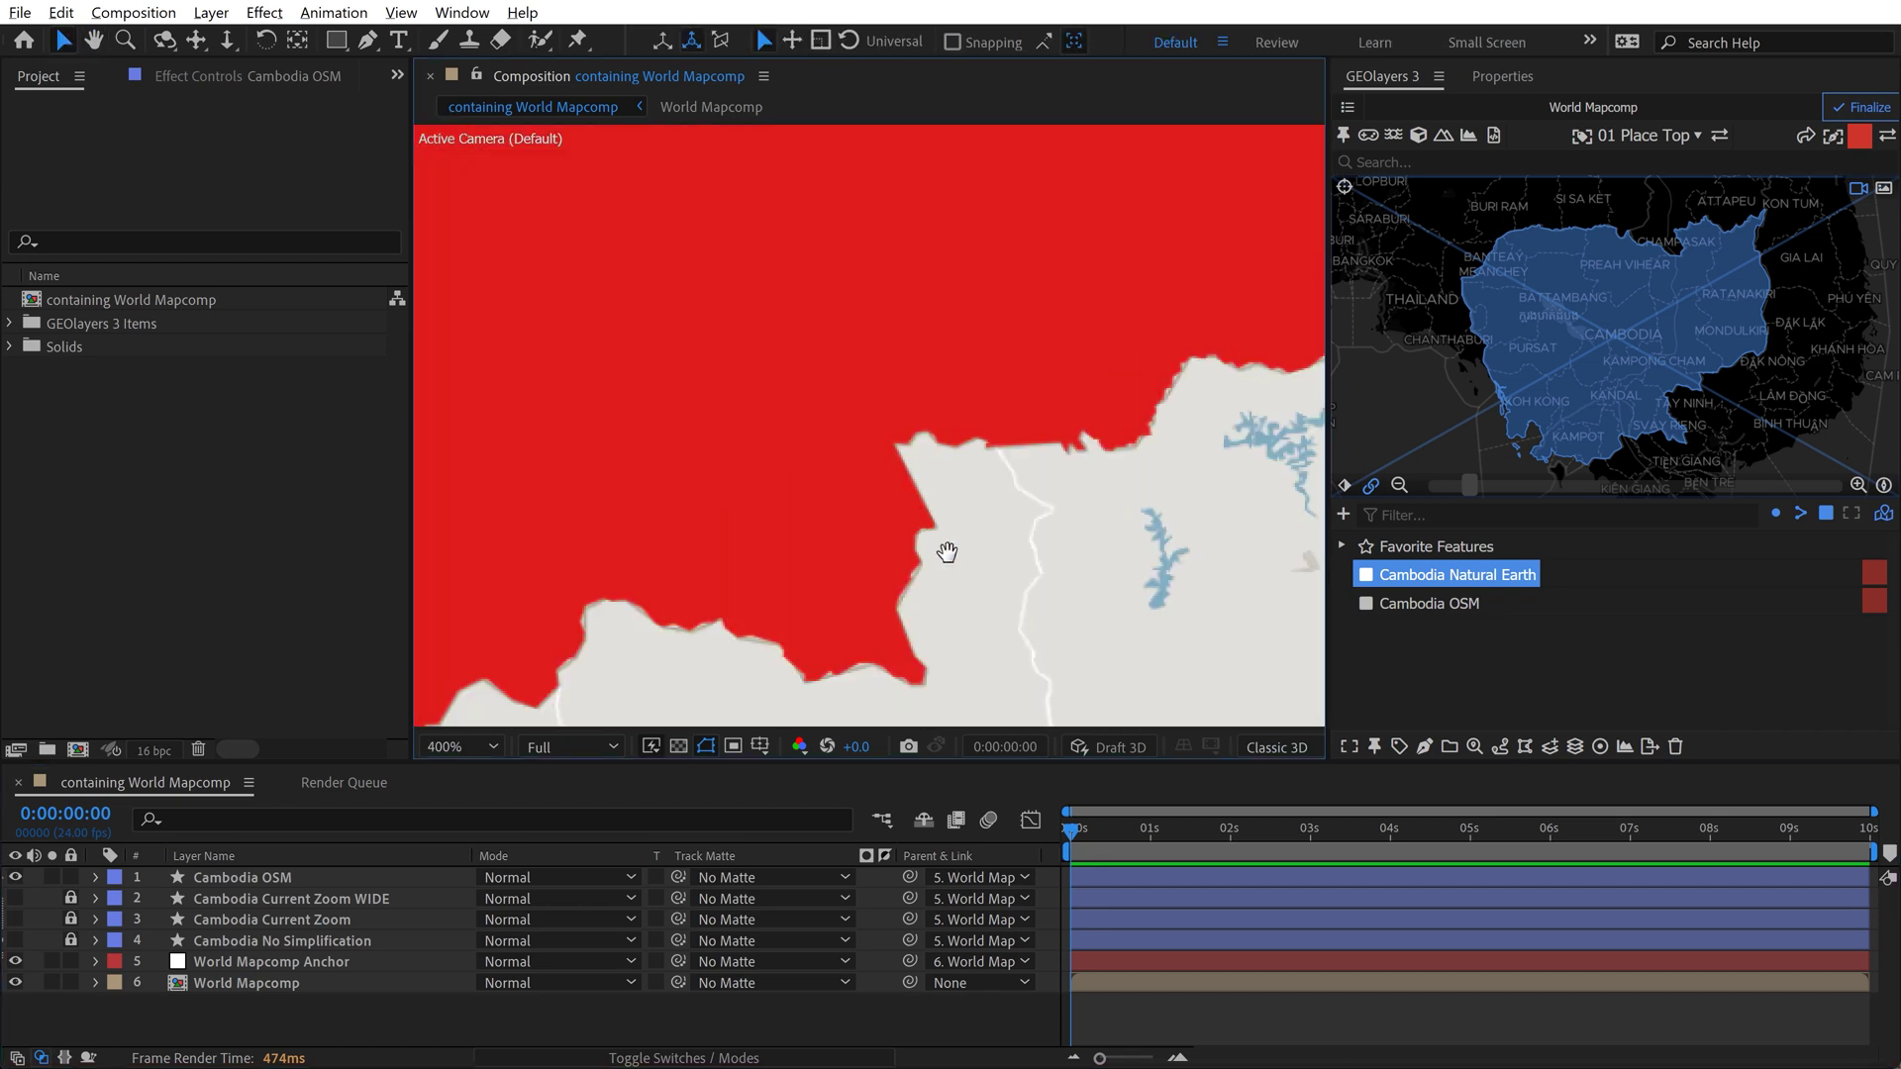
left_click_drag(958, 558, 637, 498)
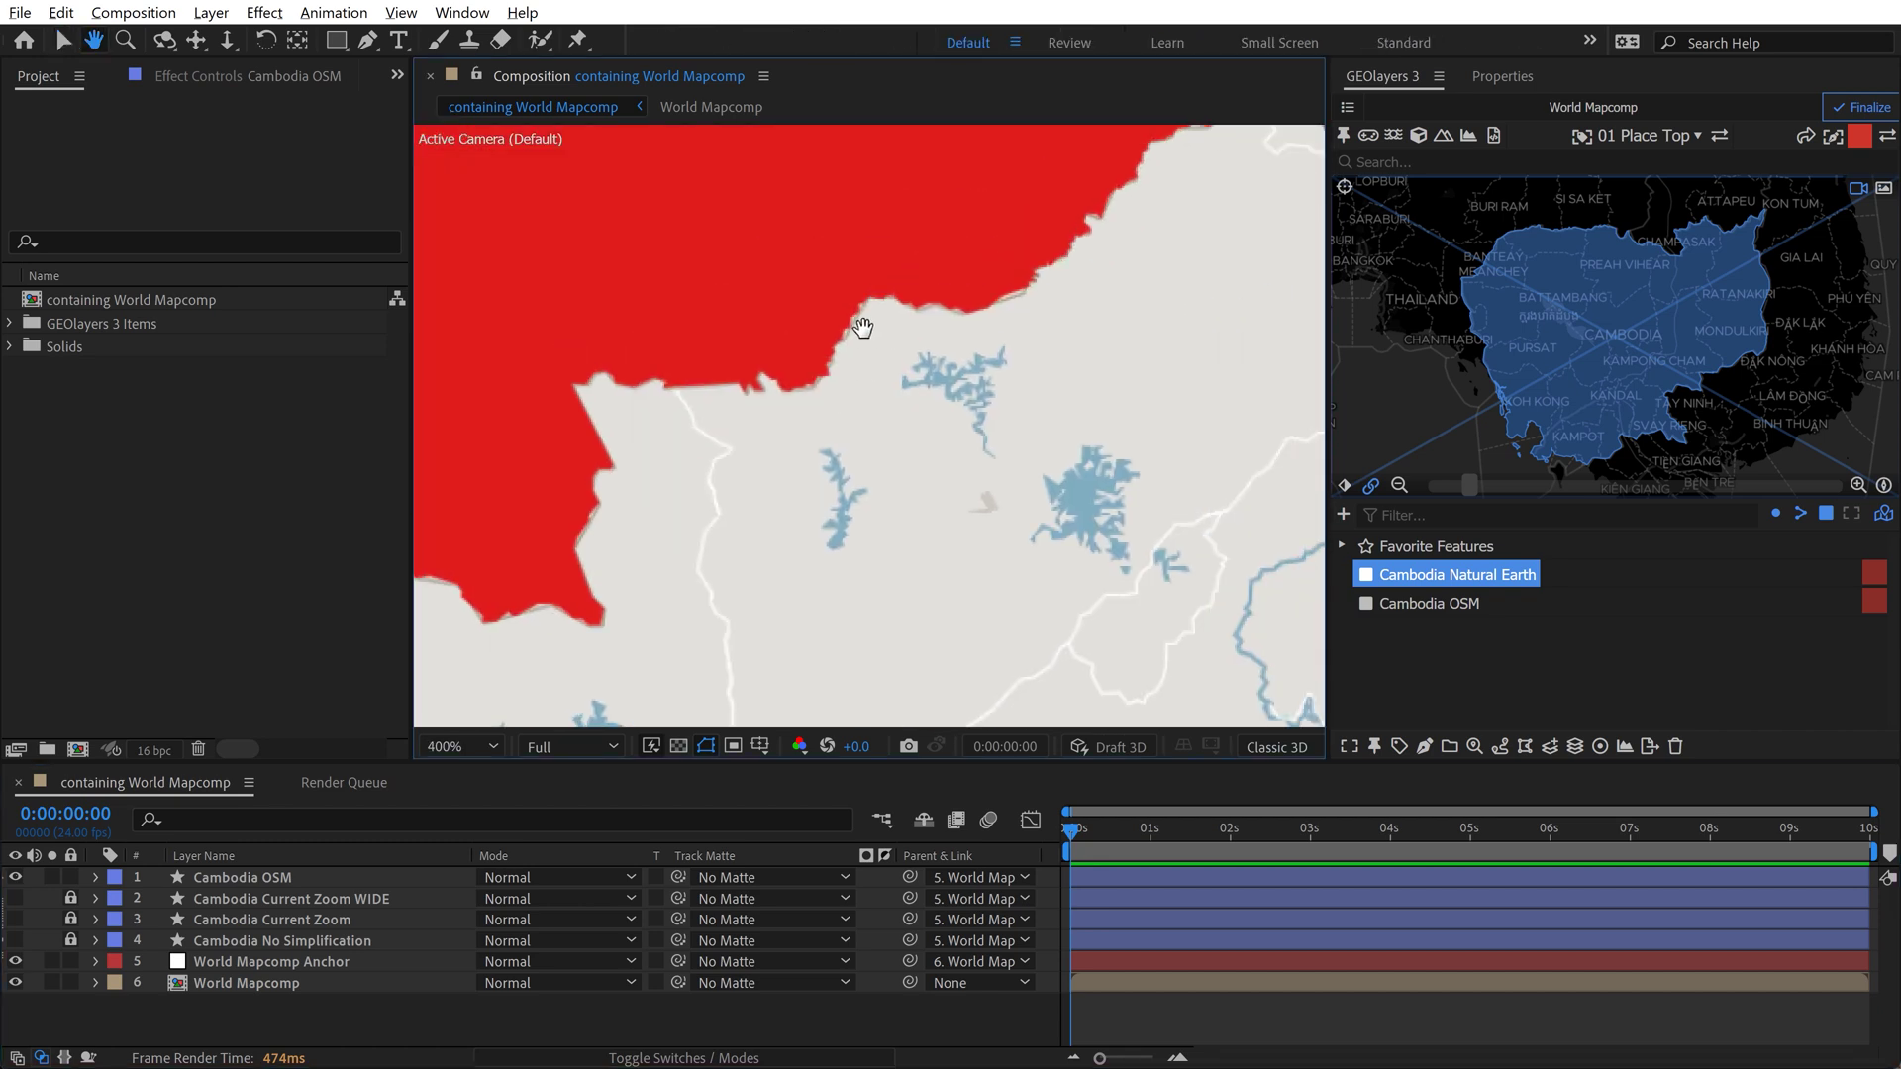
left_click_drag(1019, 307, 933, 635)
left_click_drag(951, 325, 1013, 496)
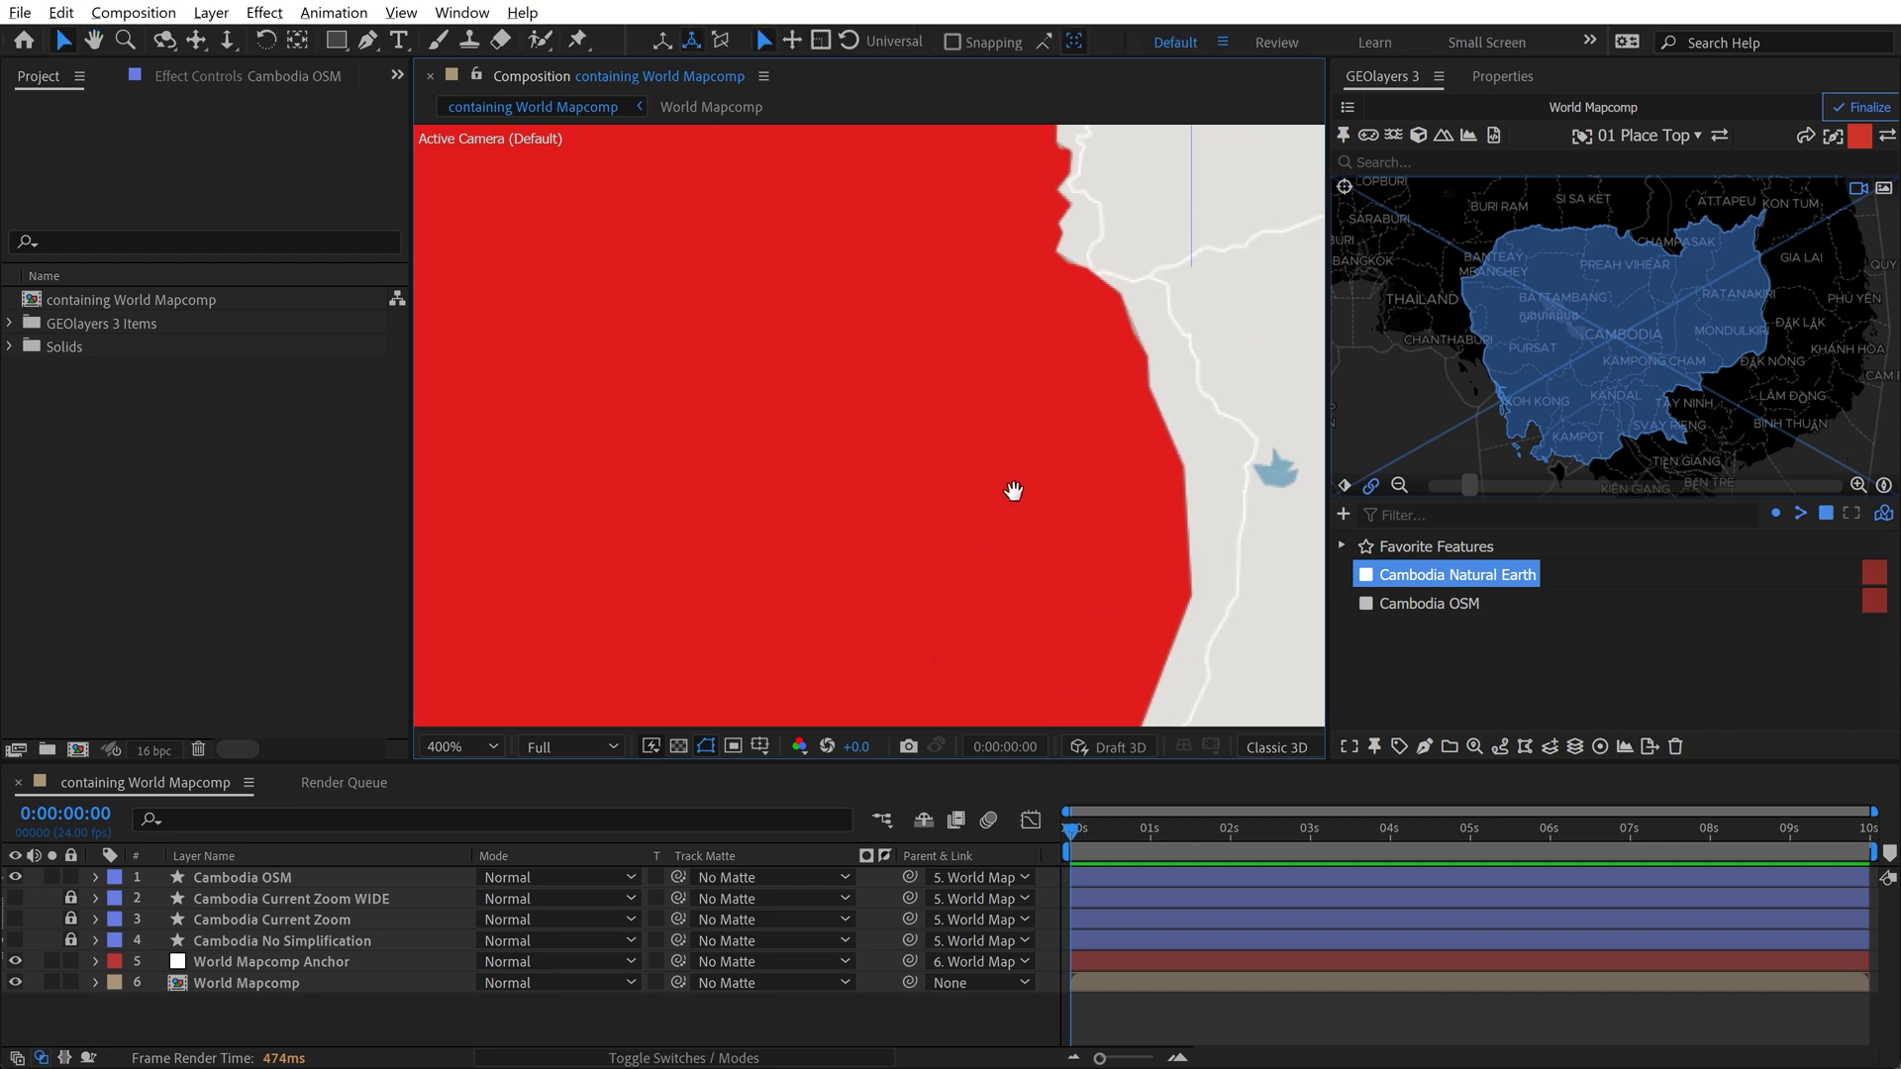
left_click(1406, 605)
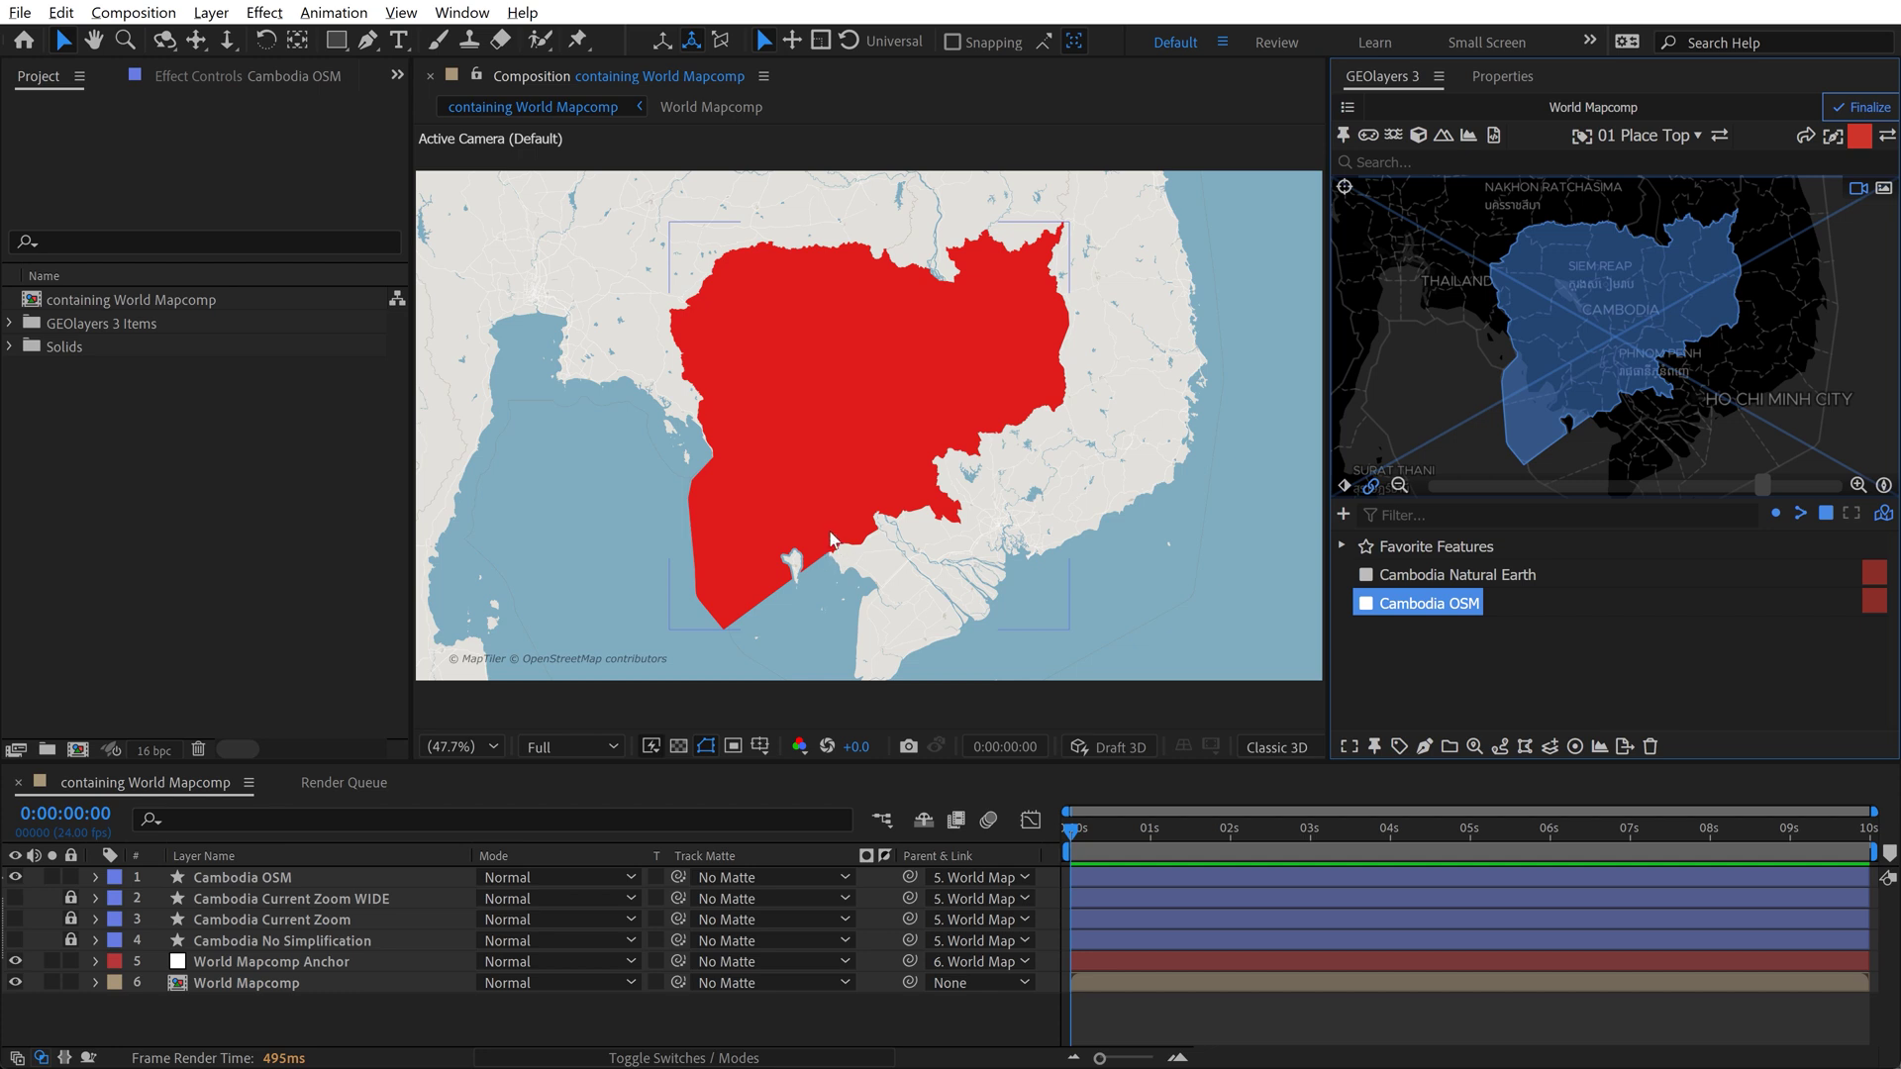
Download the Natural Earth Physical Areas Water dataset into the feature list.
left_click(1442, 647)
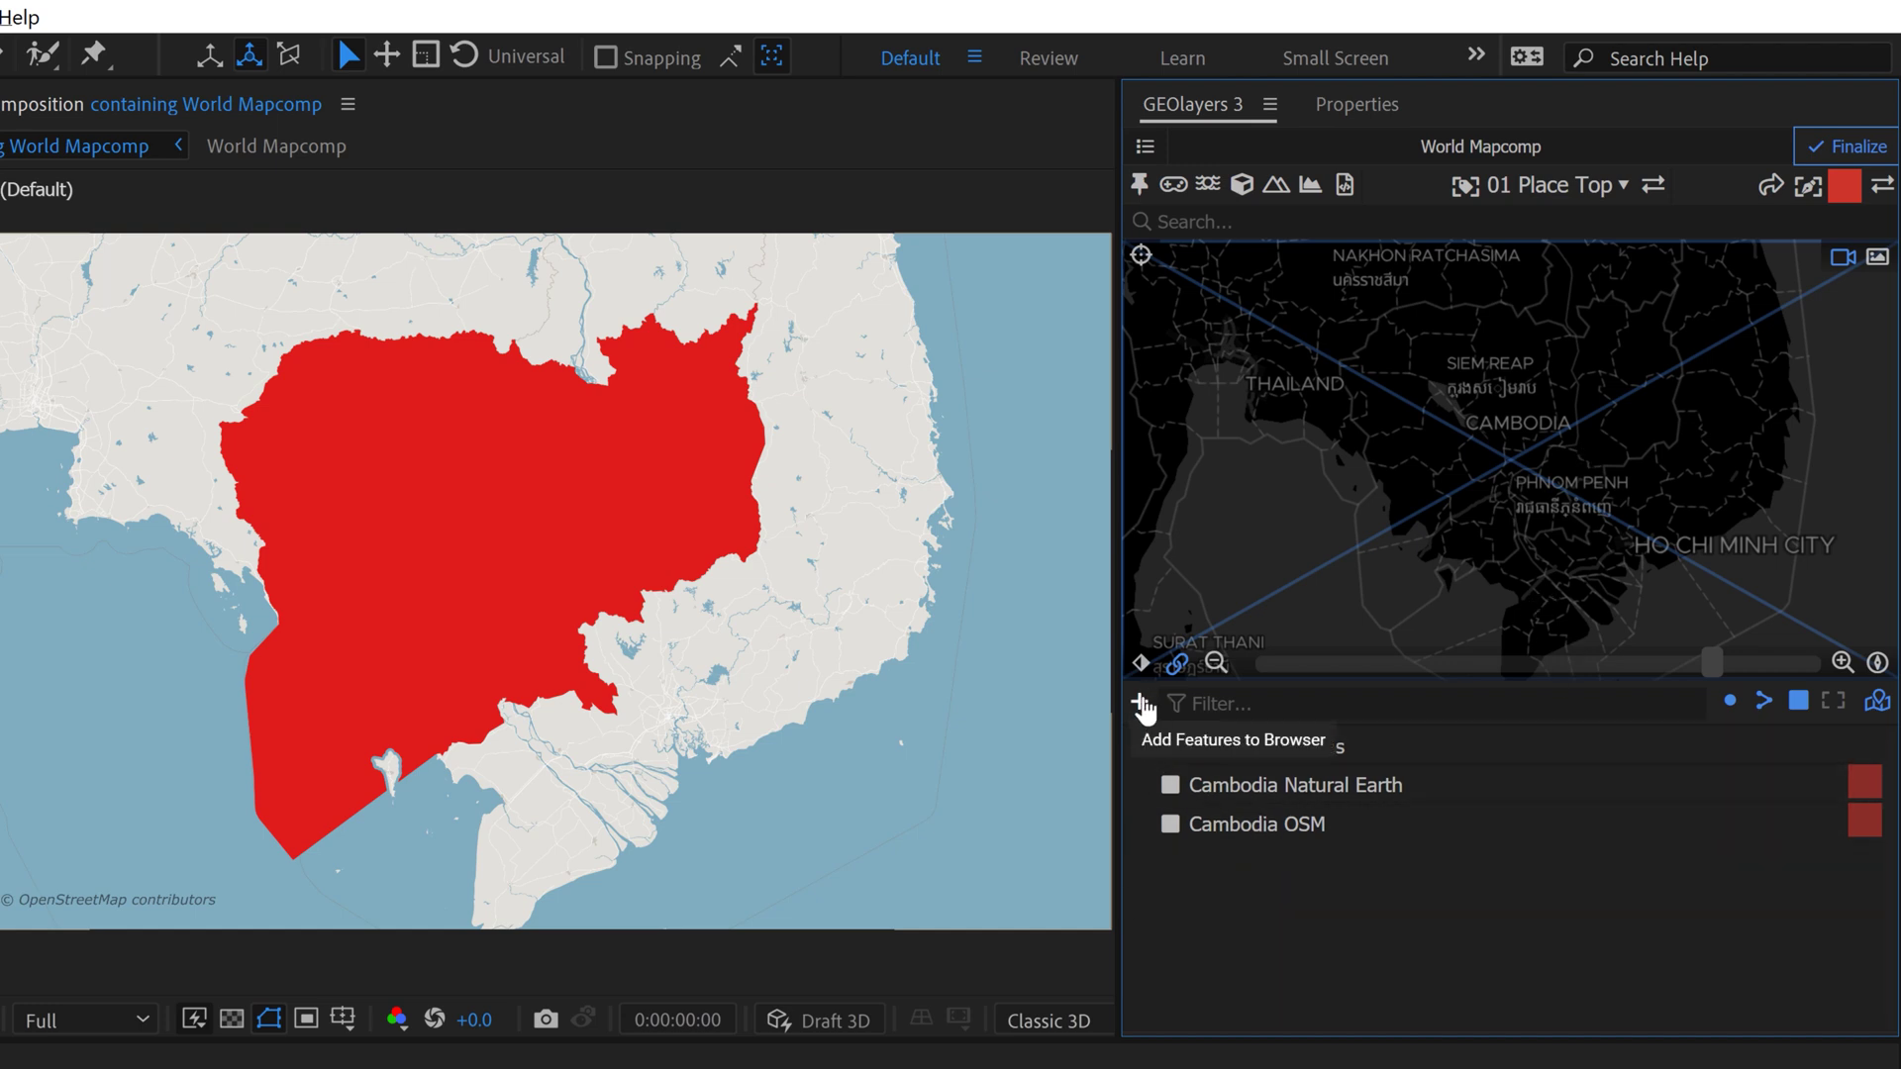
left_click(1143, 708)
left_click(1224, 733)
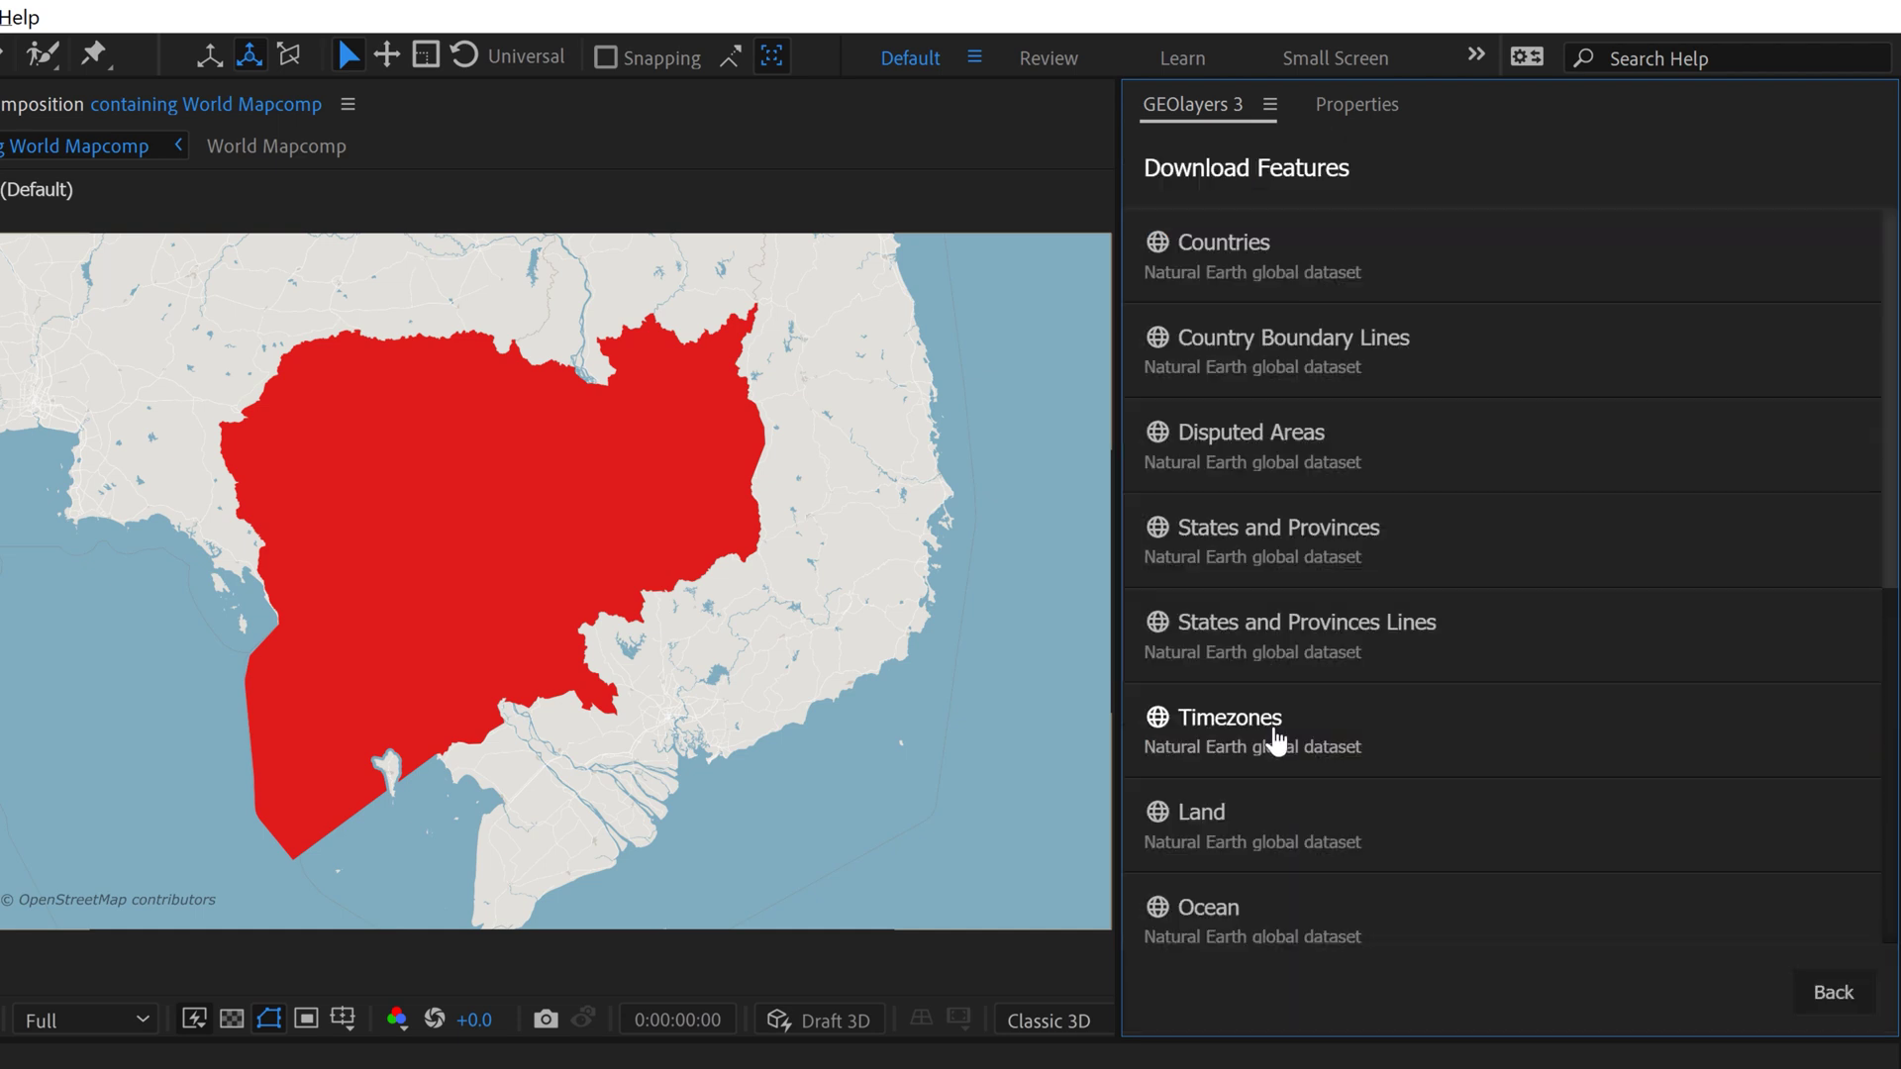
scroll(1379, 615, "down", 5)
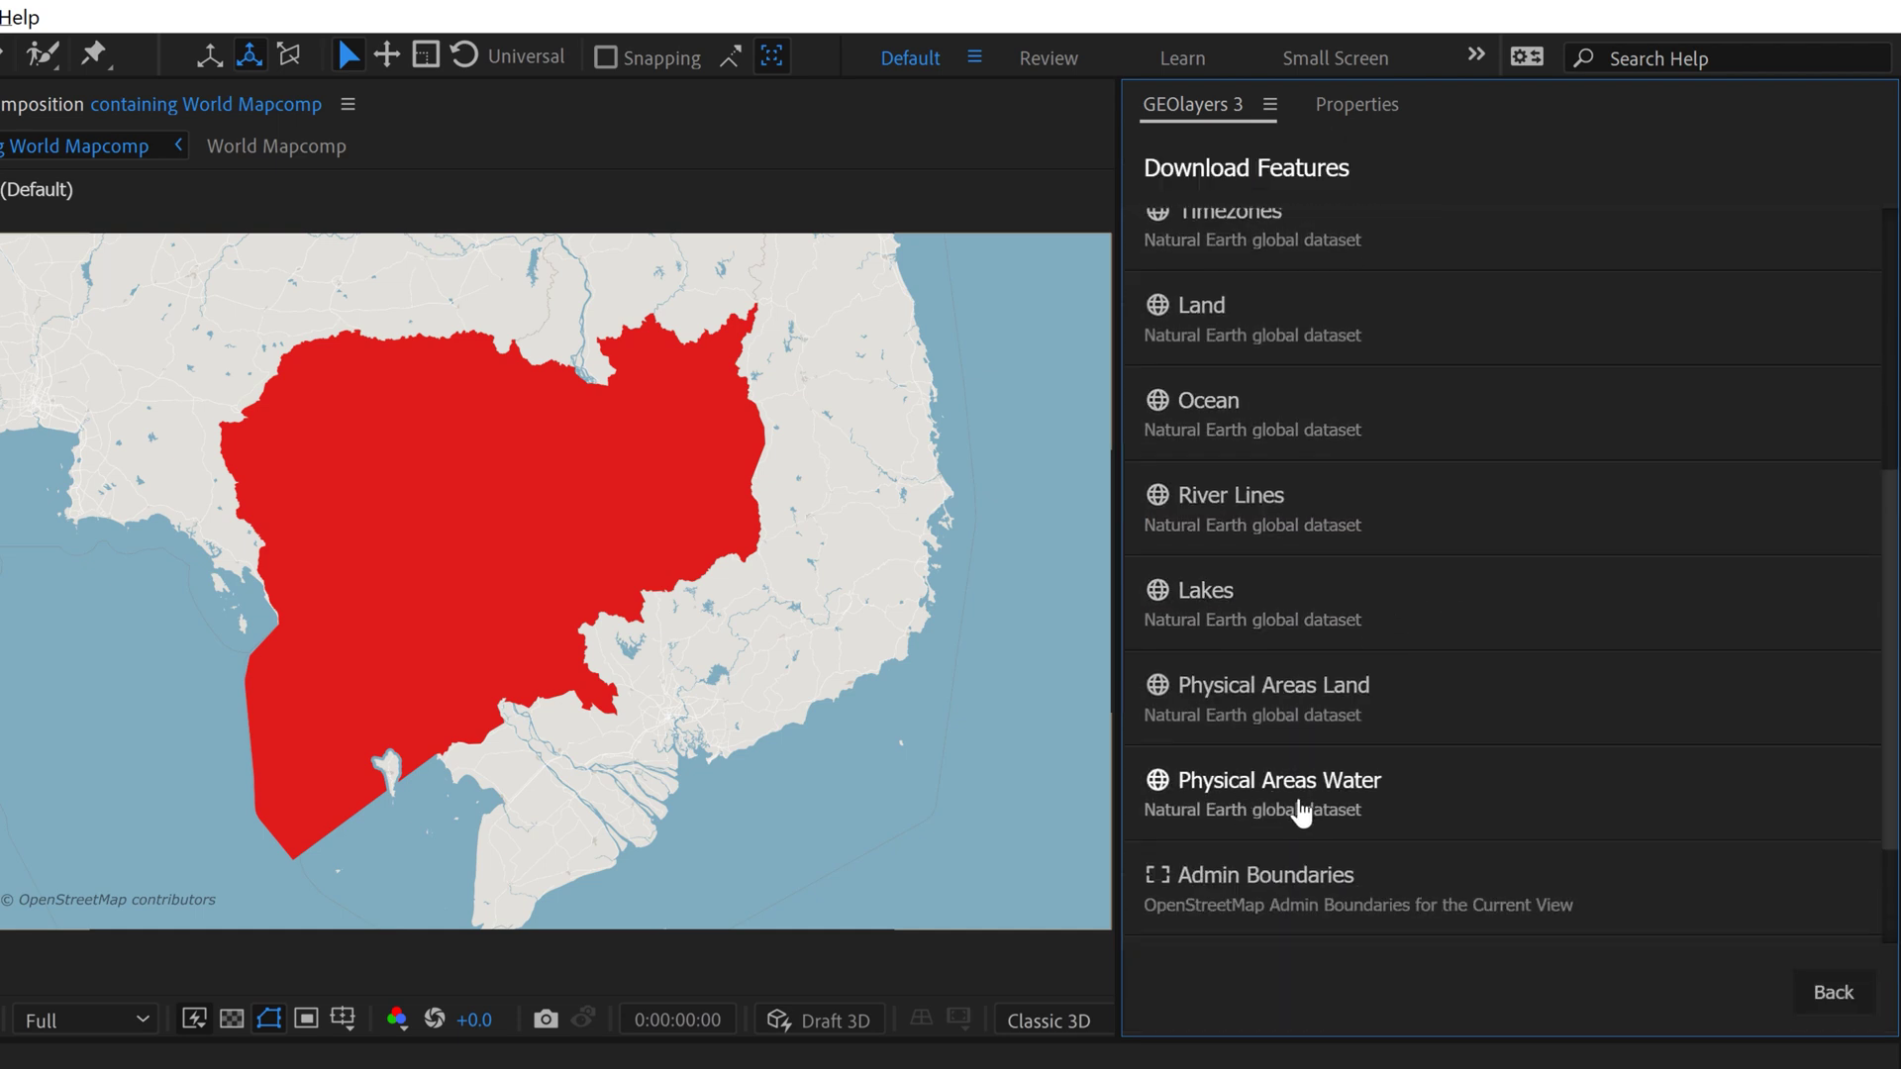
left_click(1300, 810)
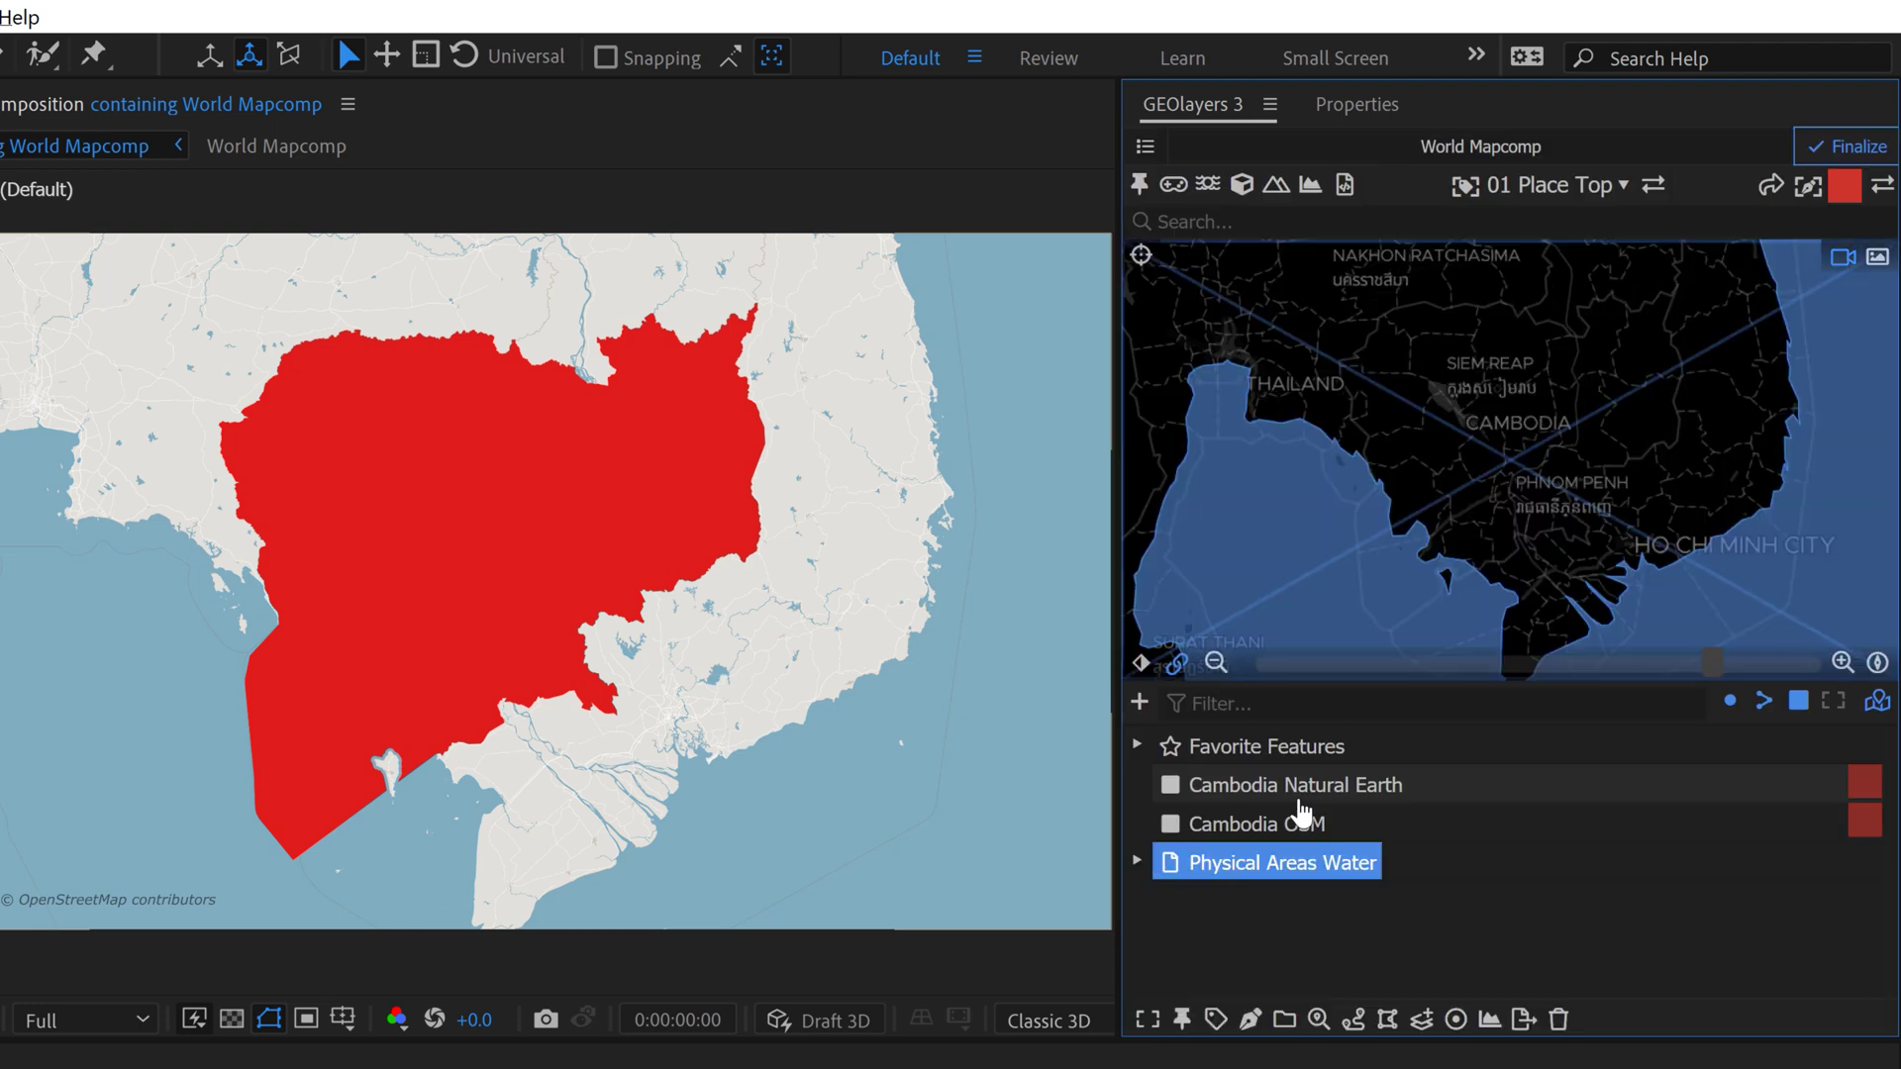
Expand Physical Areas Water, filter it to the current view, and select Gulf of Thailand.
left_click(1137, 862)
scroll(1273, 902, "down", 3)
scroll(1287, 822, "up", 3)
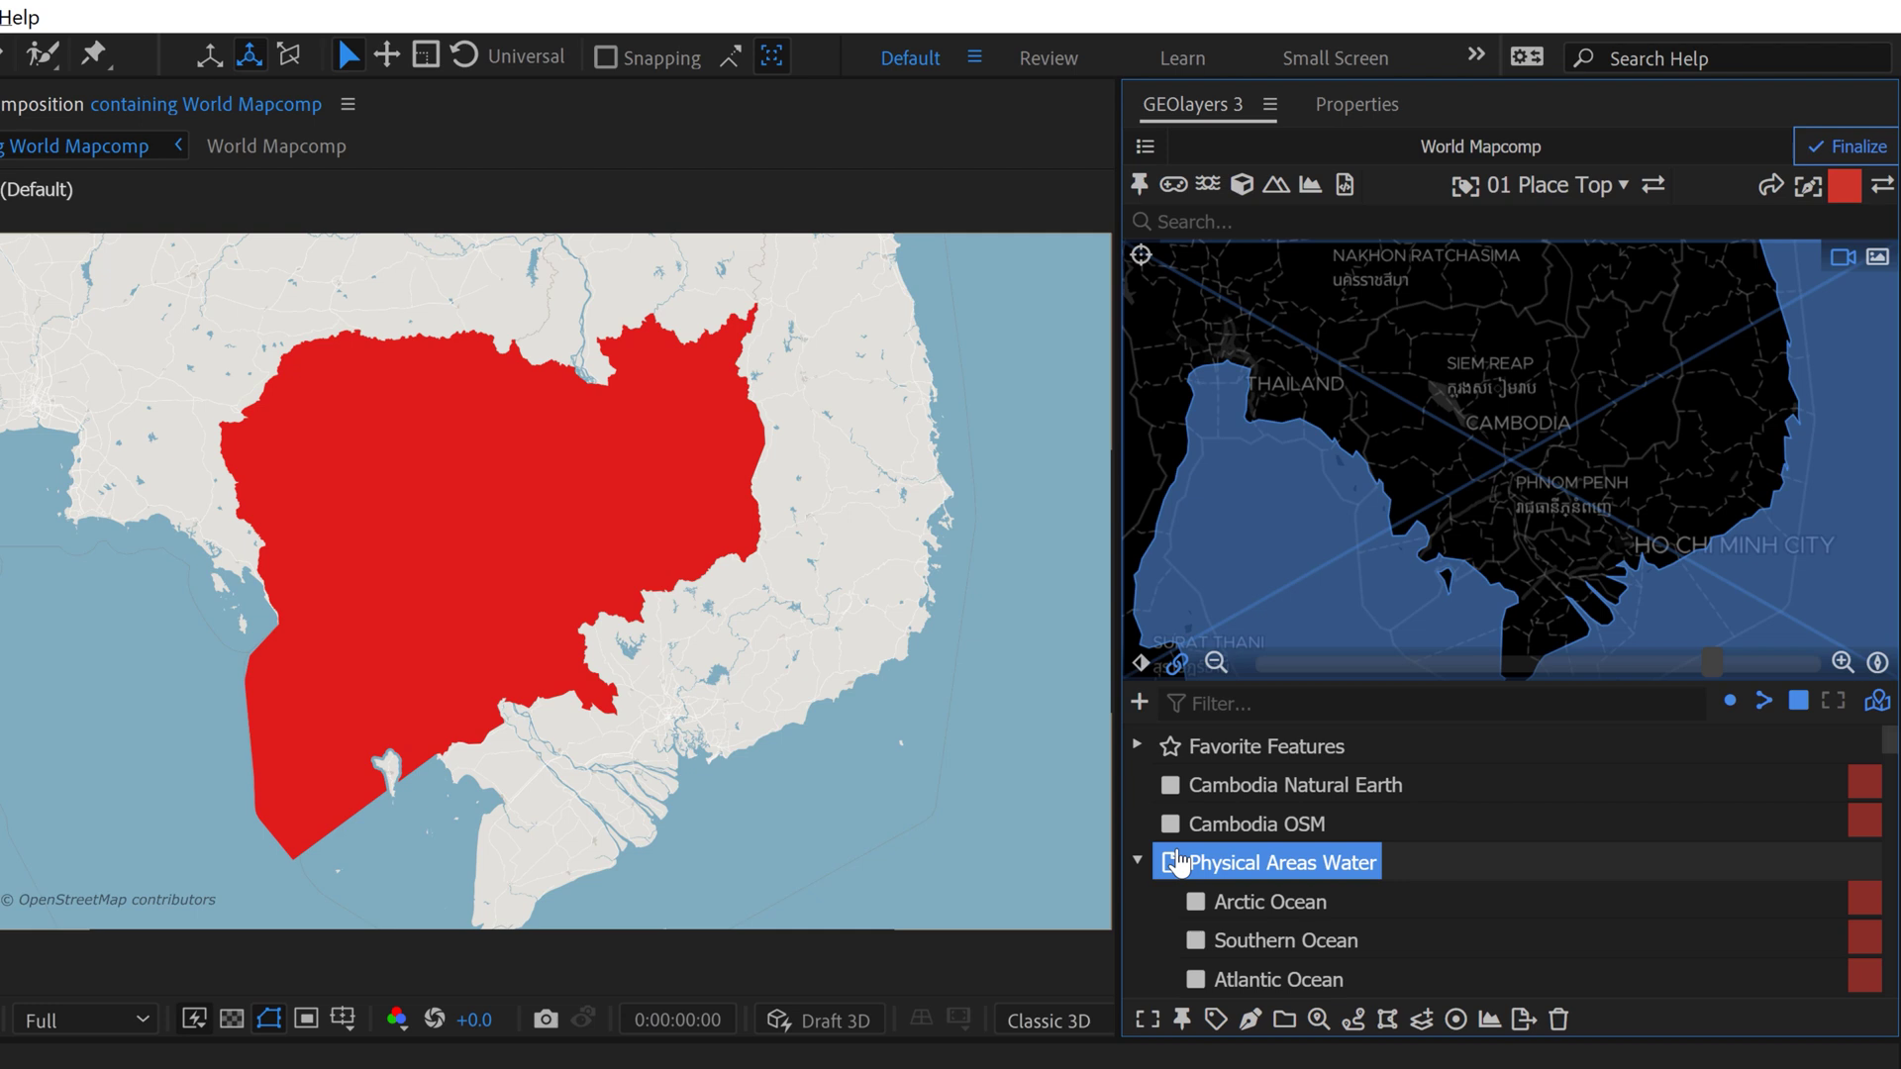
left_click(1835, 709)
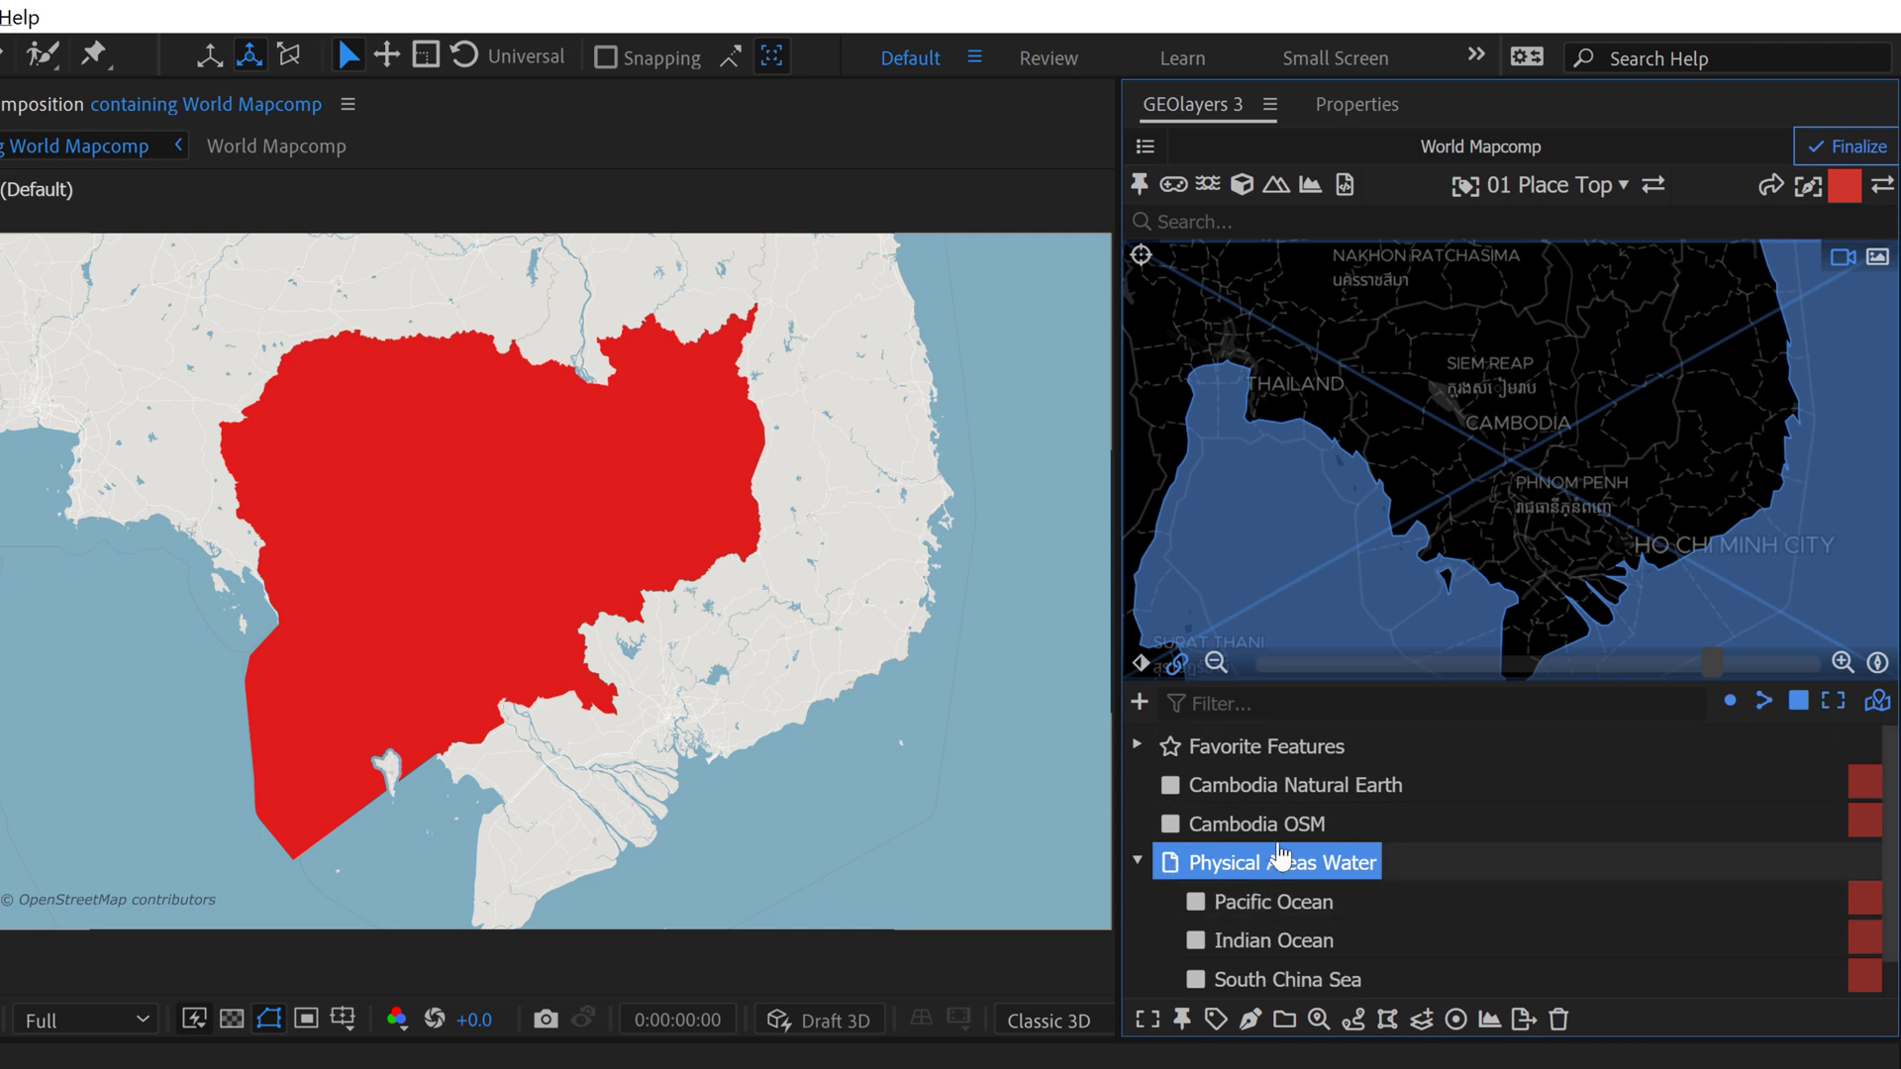
scroll(1314, 930, "down", 1)
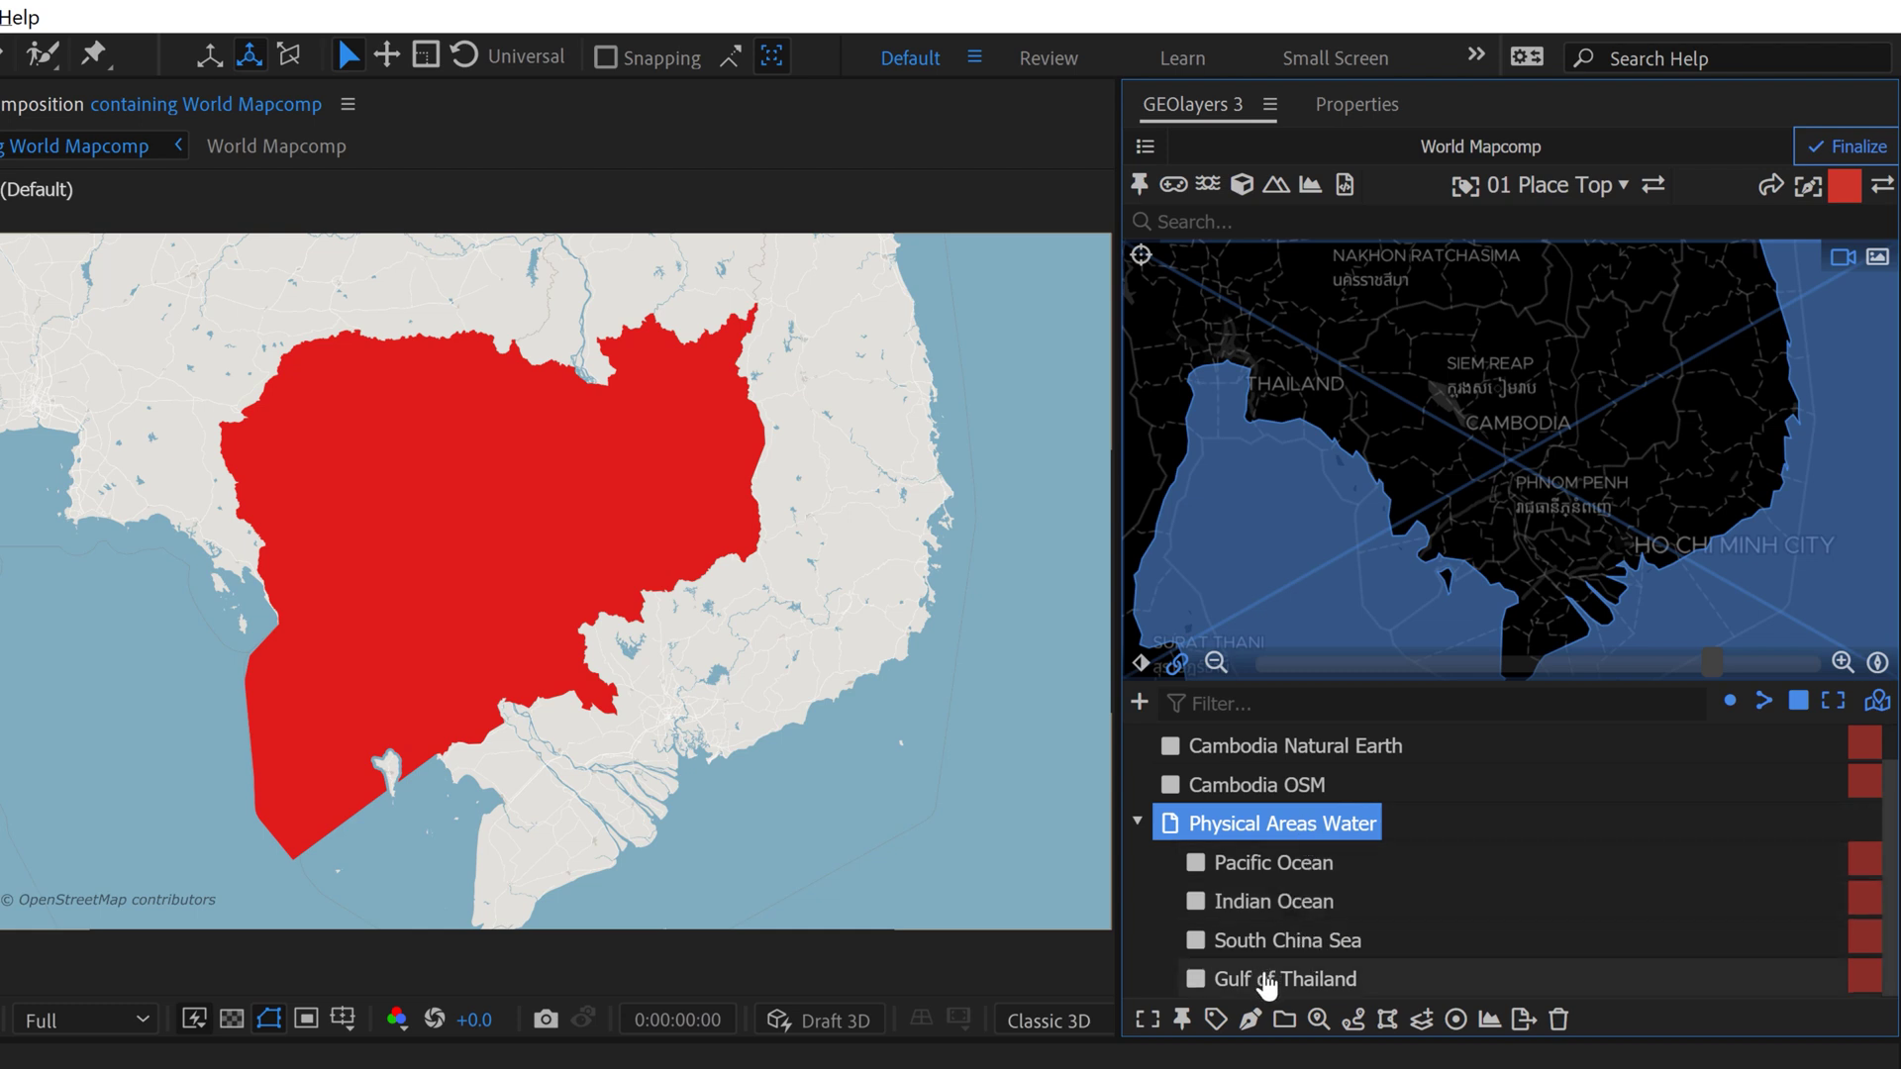
left_click(1256, 981)
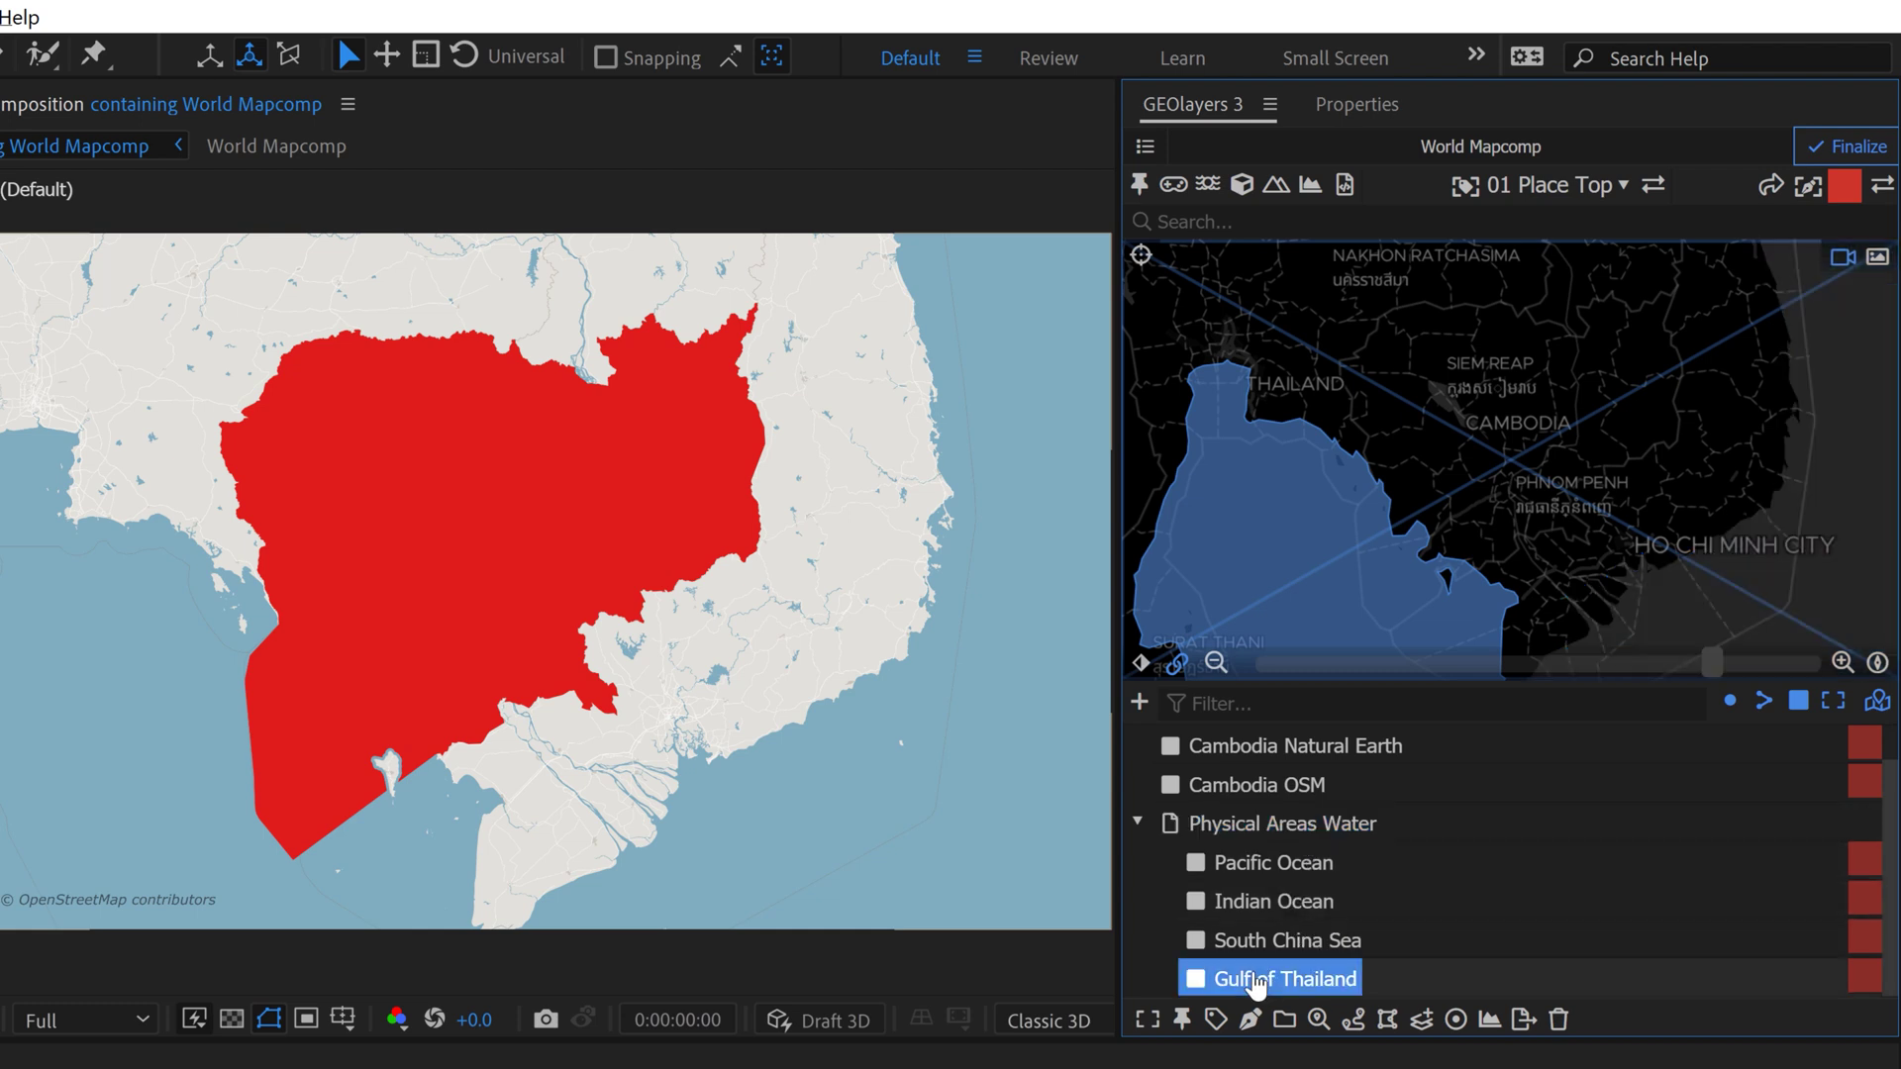
Pan the GEOlayers map preview along the Cambodian coast of the Gulf of Thailand.
scroll(1429, 554, "up", 3)
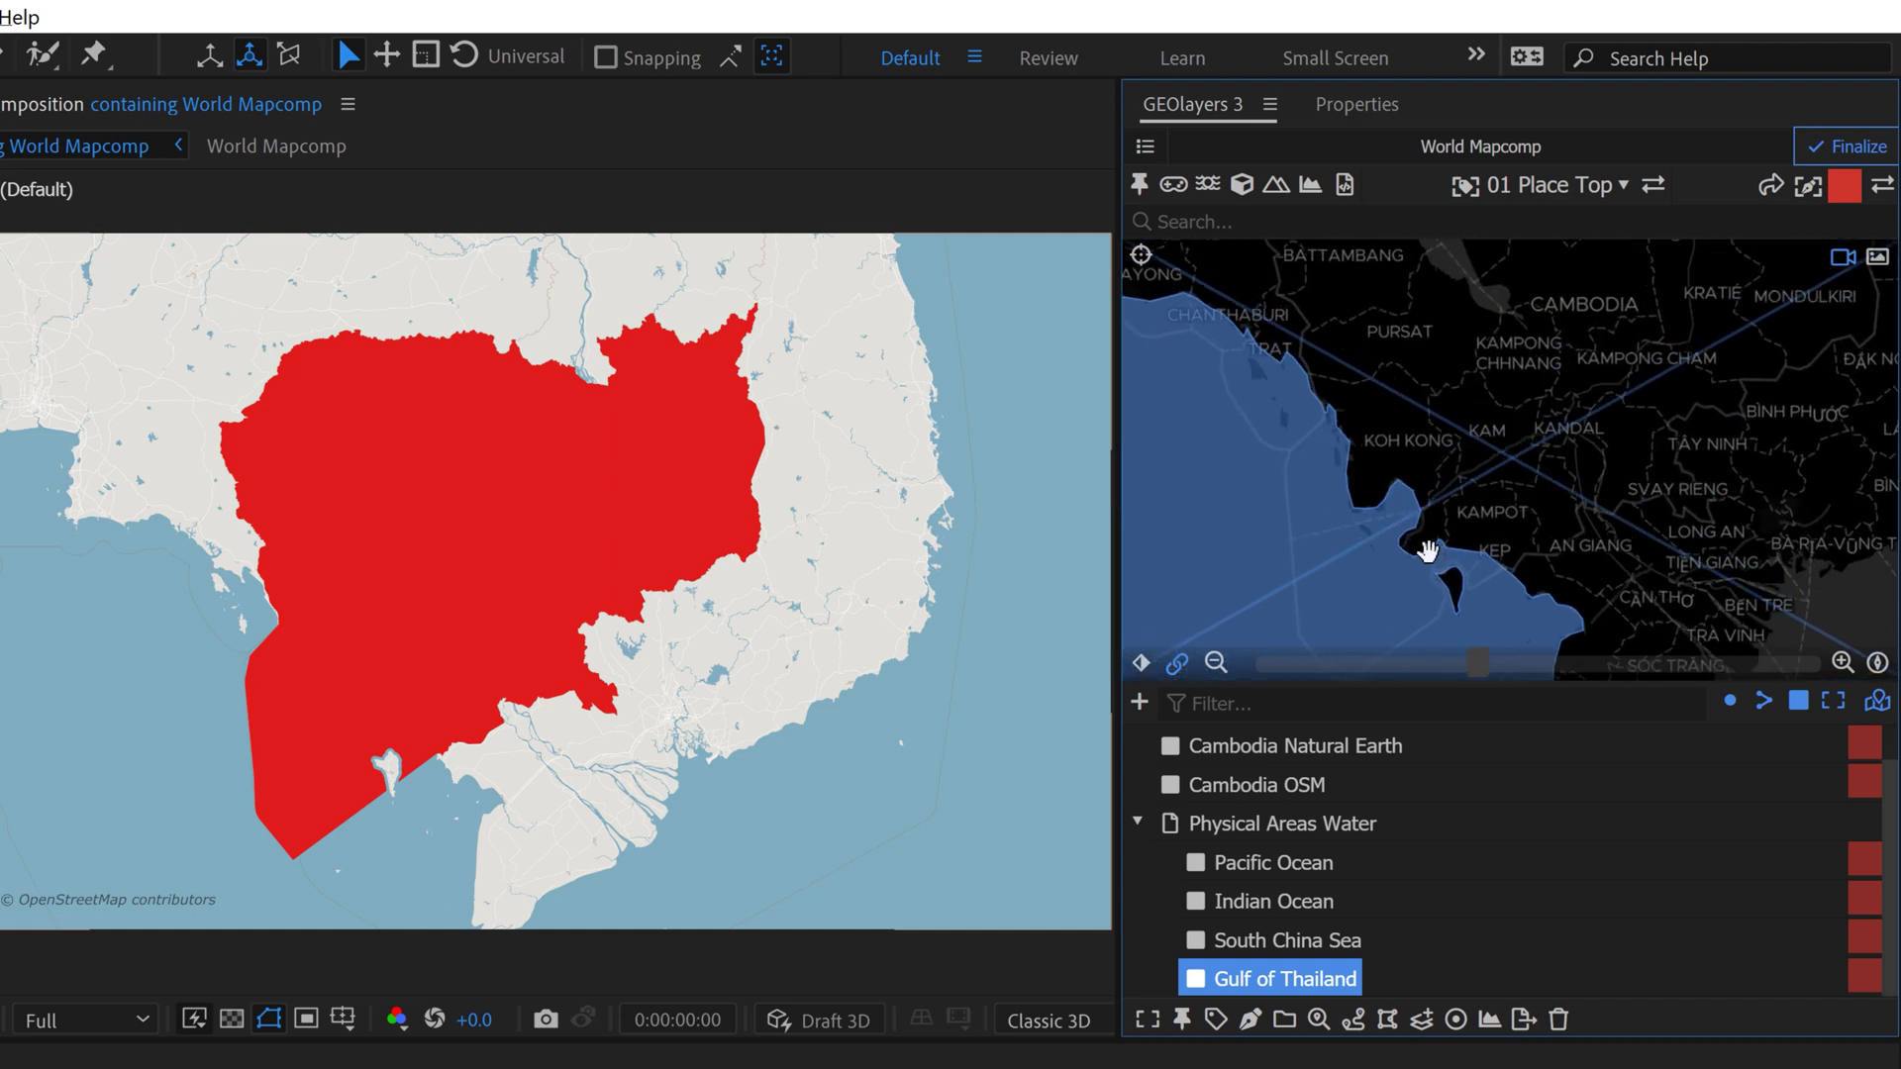
scroll(1429, 551, "up", 3)
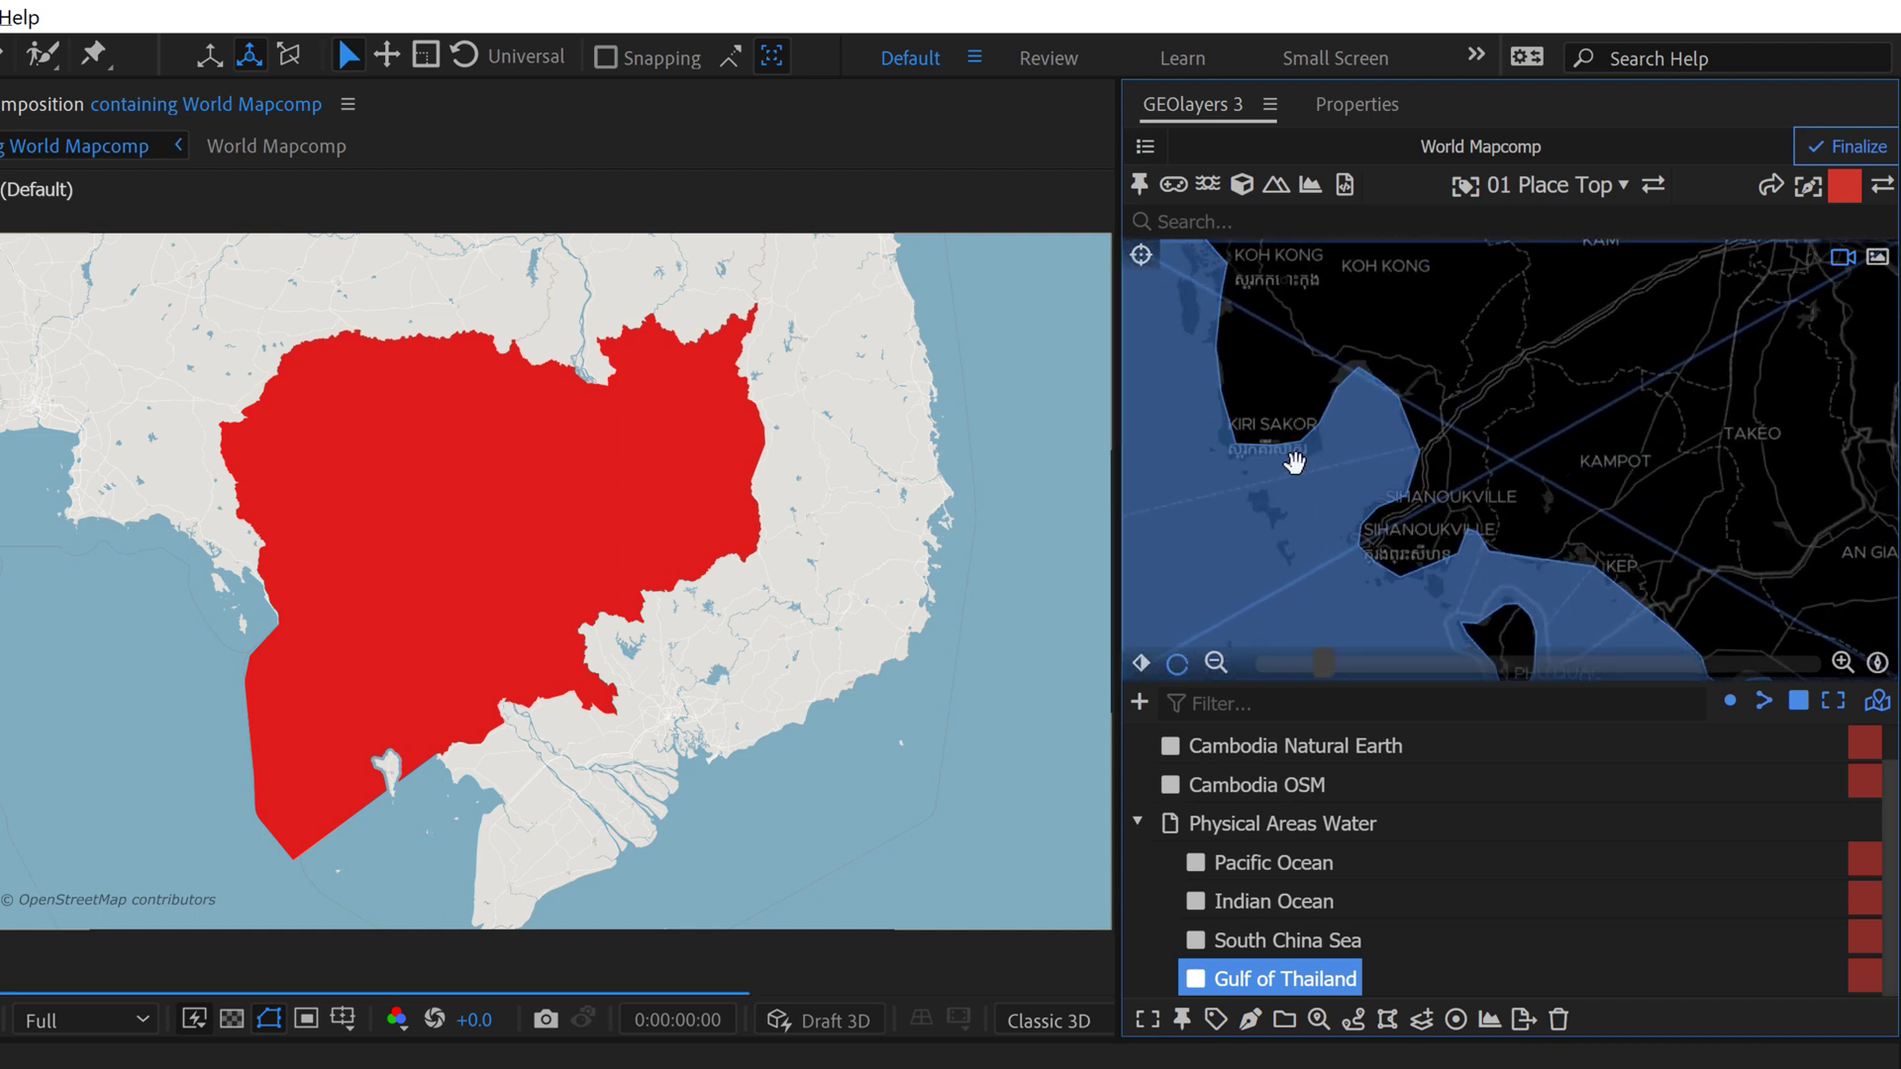
left_click_drag(1341, 458, 1370, 403)
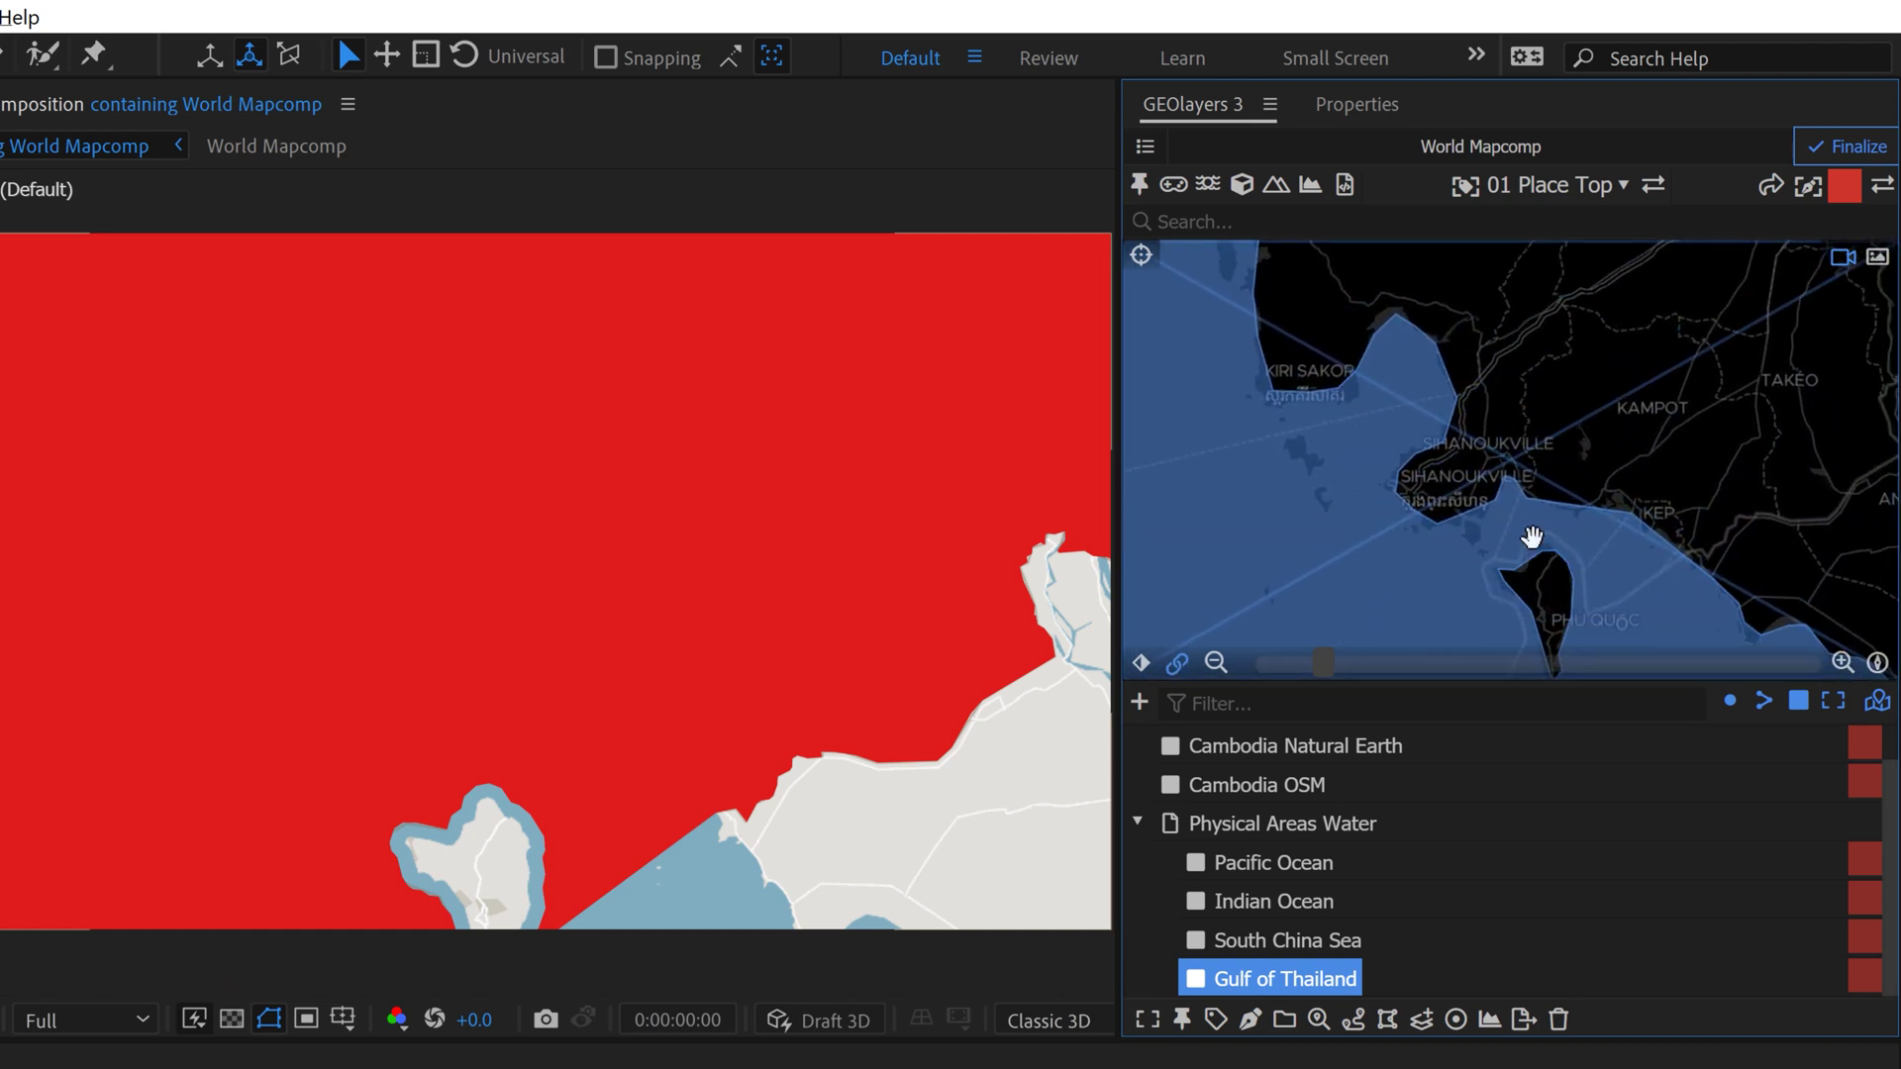
left_click_drag(1525, 529, 1572, 547)
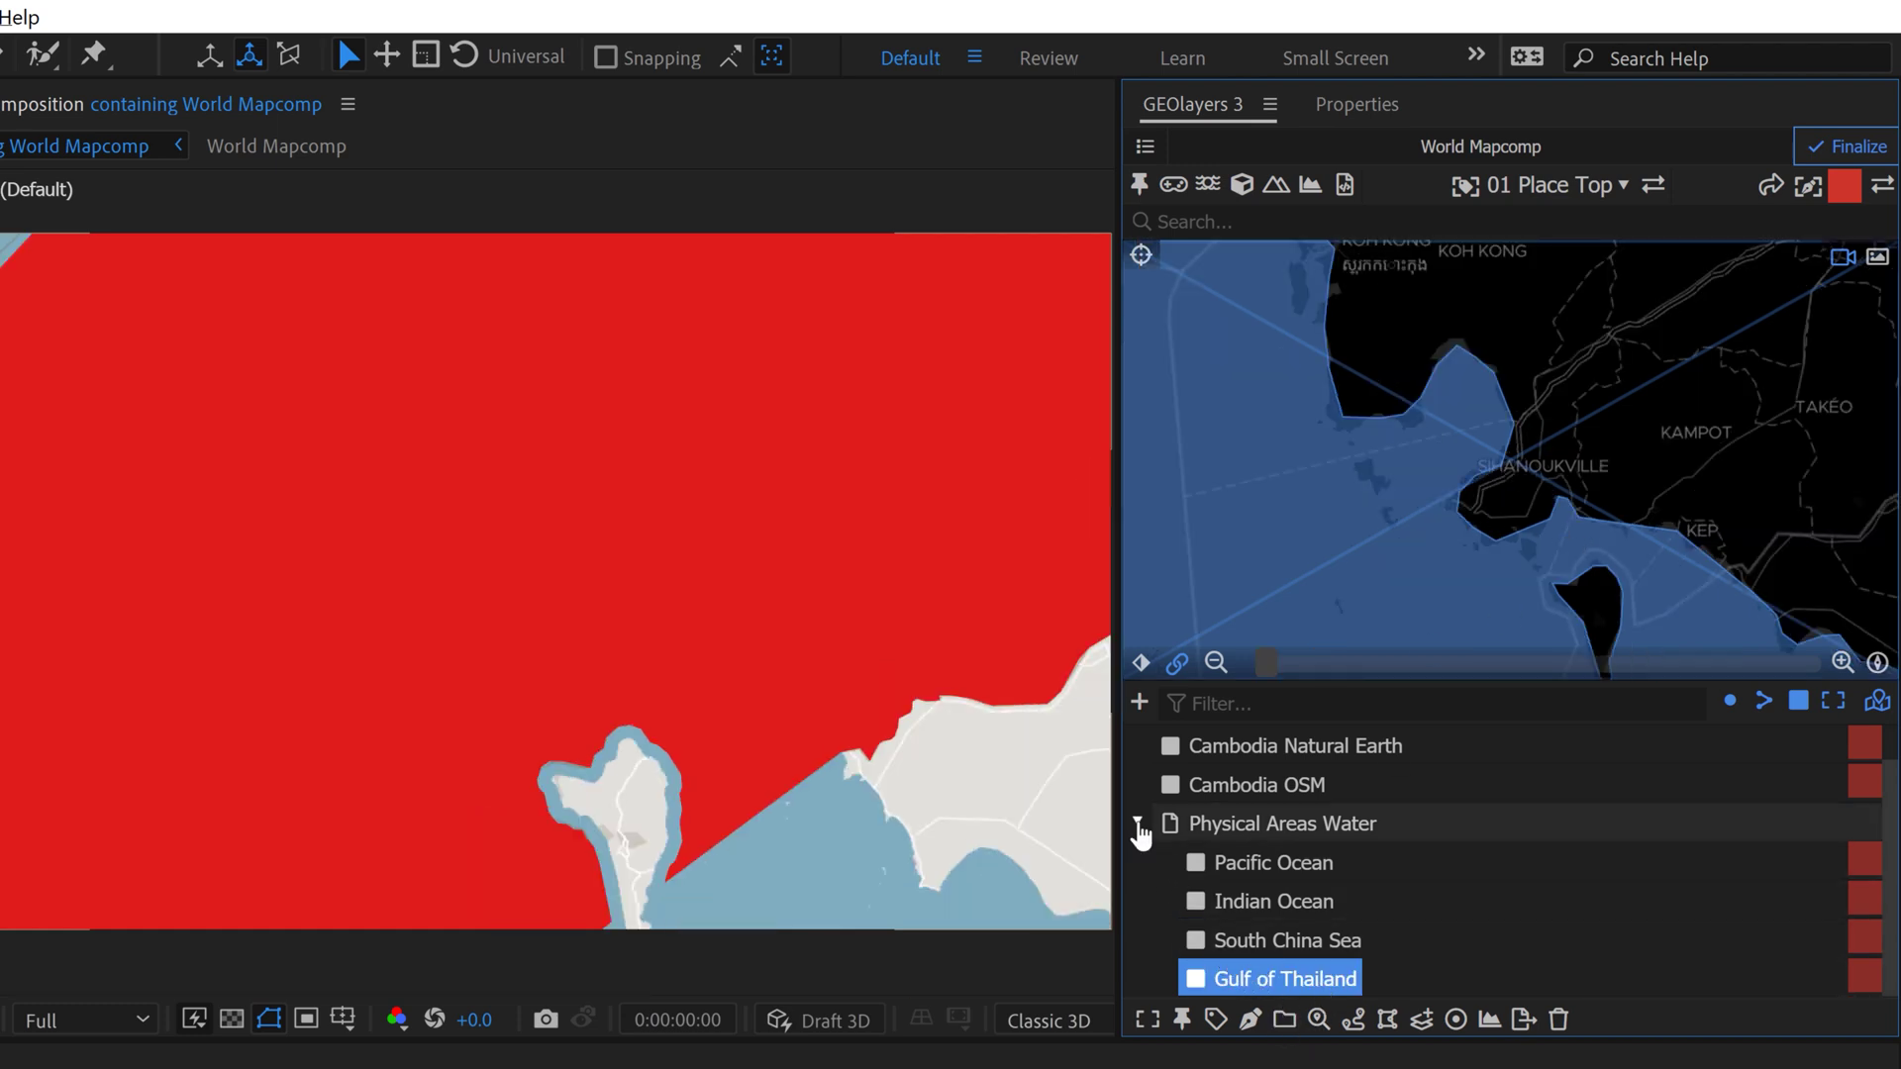
Search for 'gulf of thailand' and add the Nominatim result as a feature in the list.
left_click(1138, 825)
left_click(1231, 220)
type("gulf of thailand")
mouse_move(1226, 334)
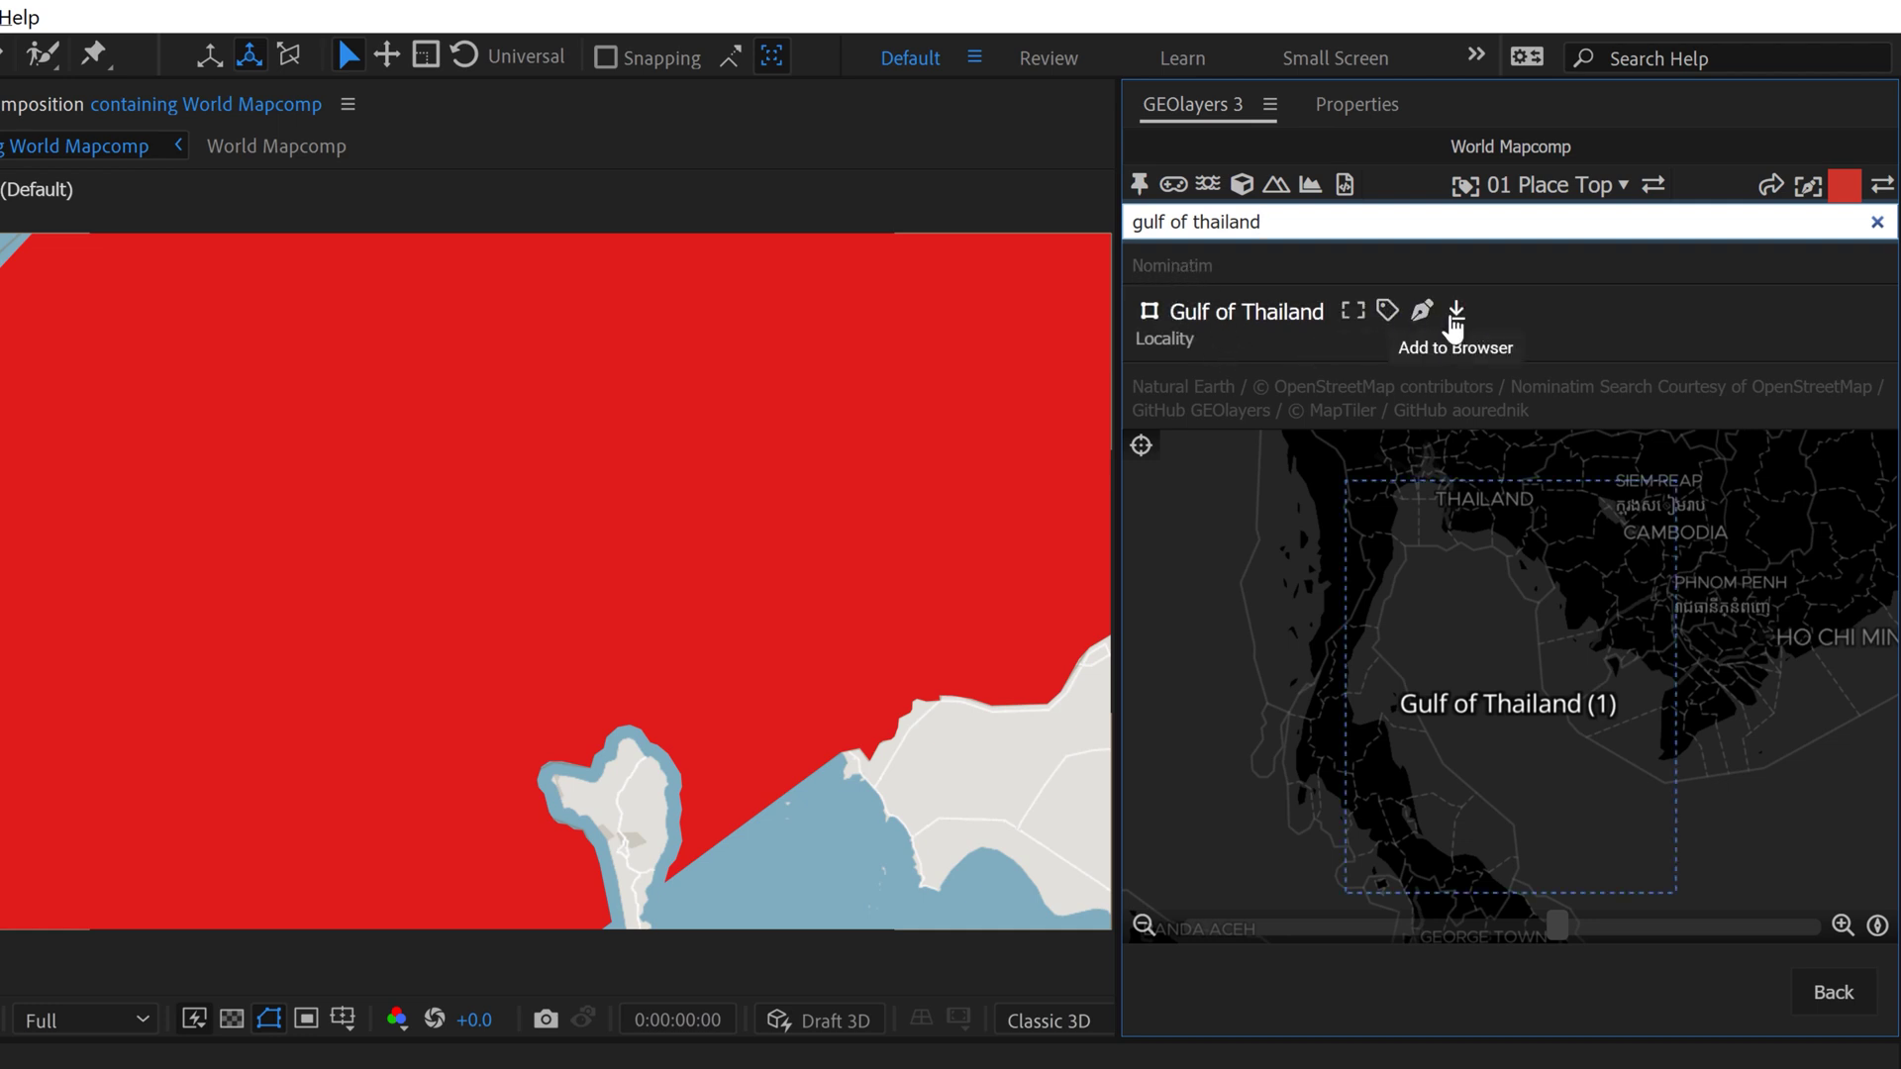
left_click(1452, 317)
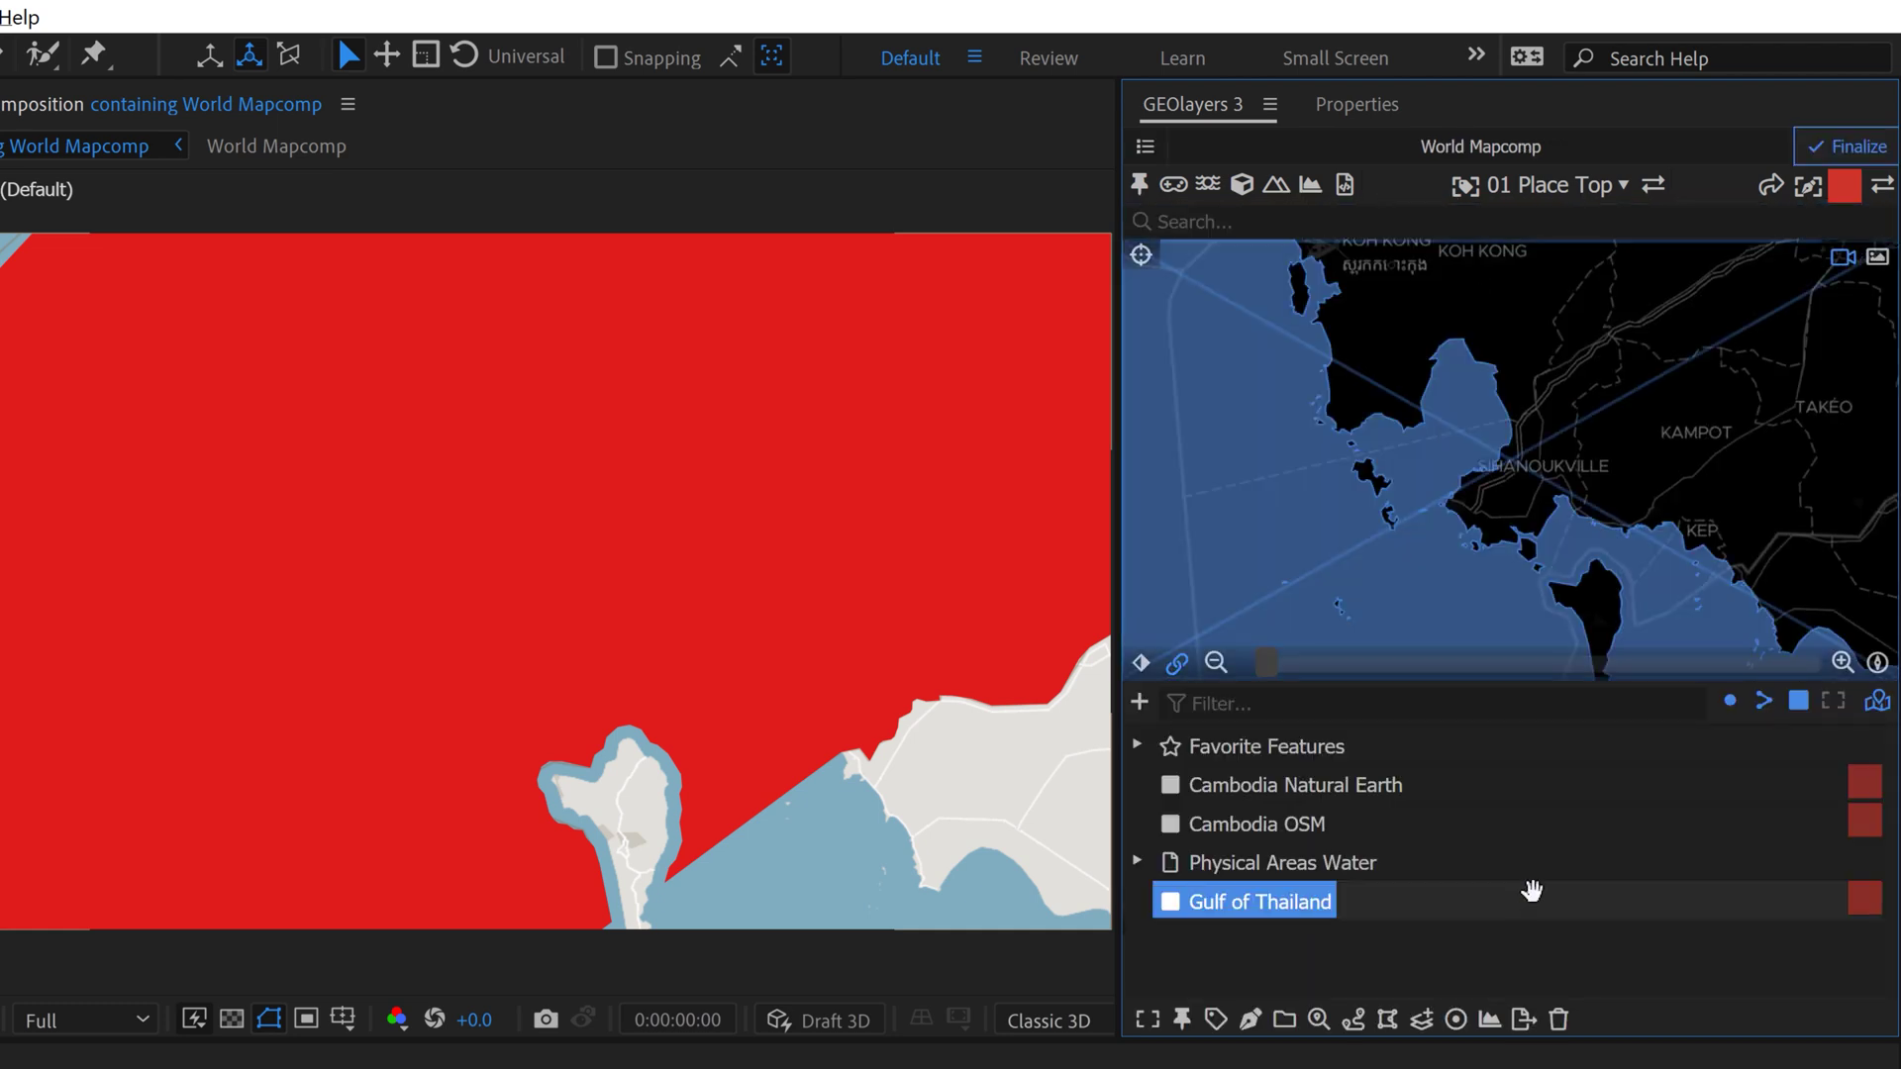
scroll(1416, 523, "up", 5)
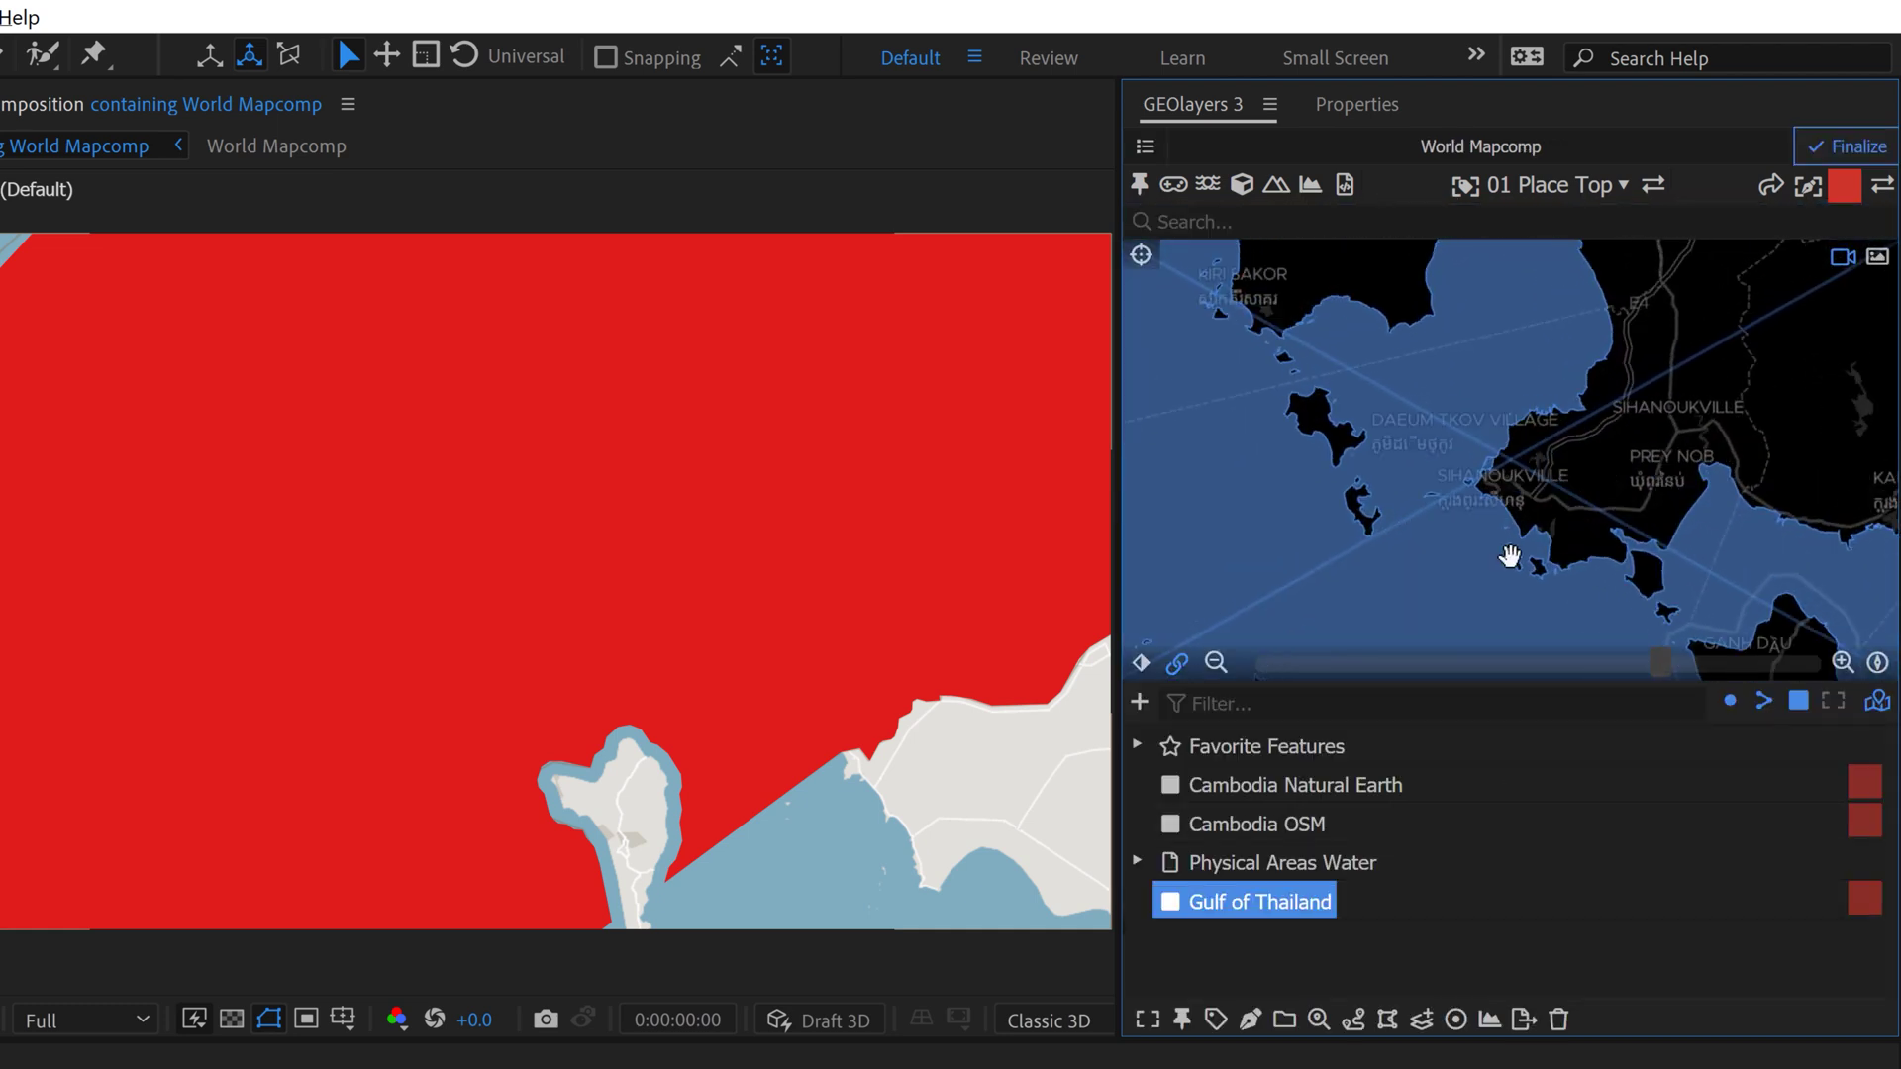
scroll(1549, 361, "up", 3)
scroll(1552, 528, "down", 4)
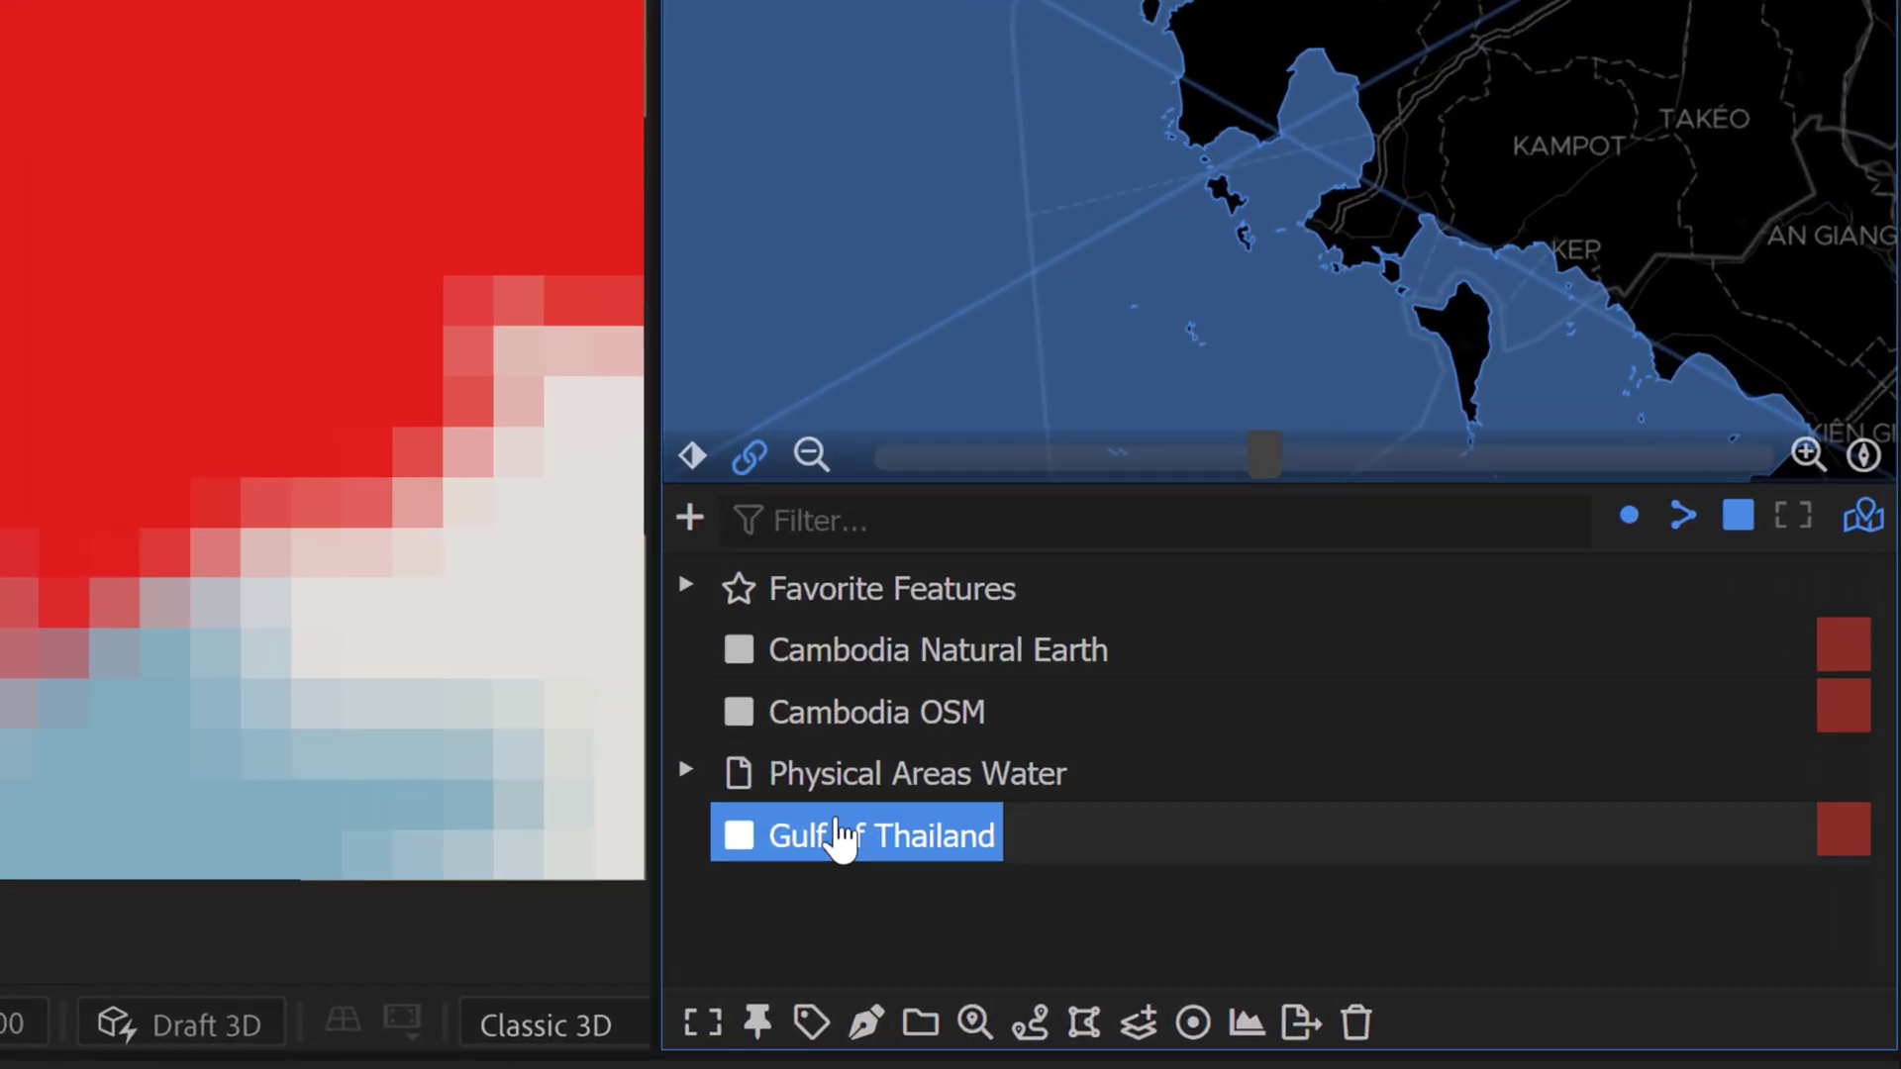
Place Gulf of Thailand below Cambodia OSM, select both, and subtract the lower feature.
left_click_drag(831, 838, 871, 772)
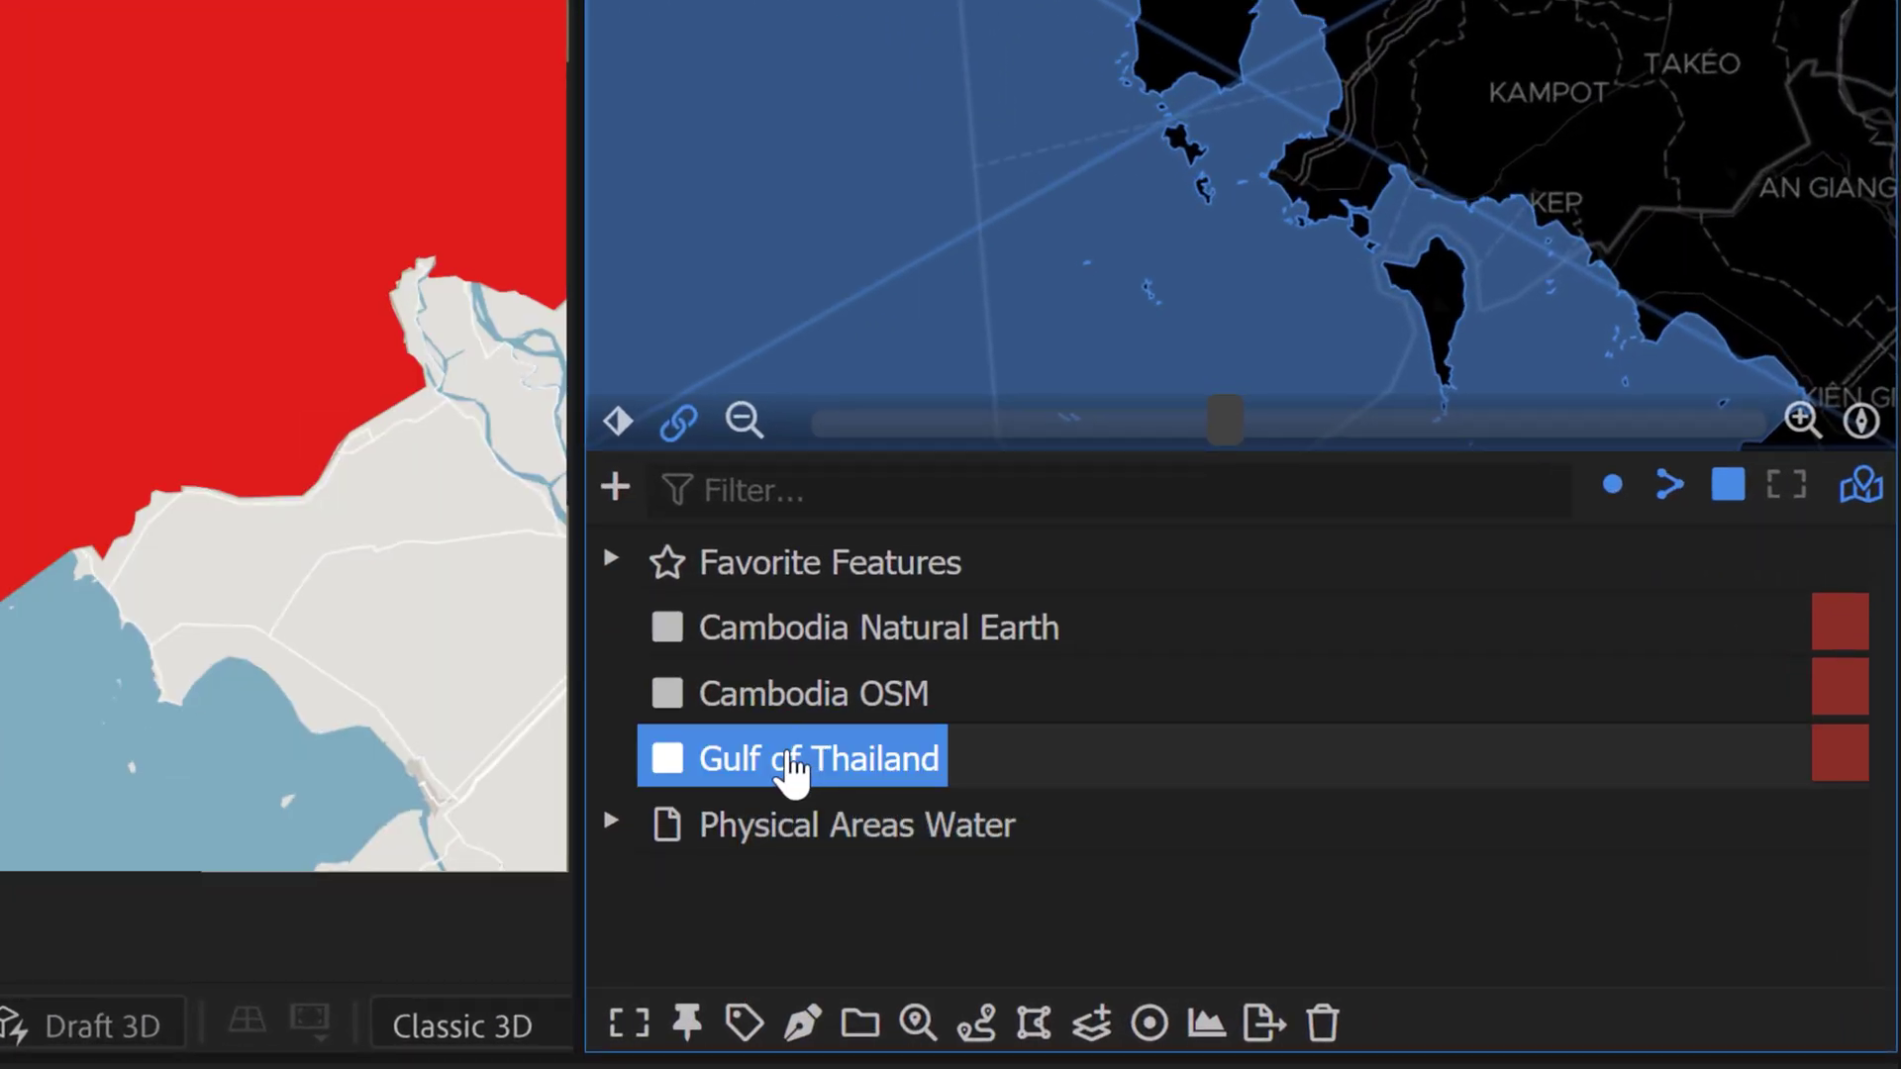
left_click(804, 699)
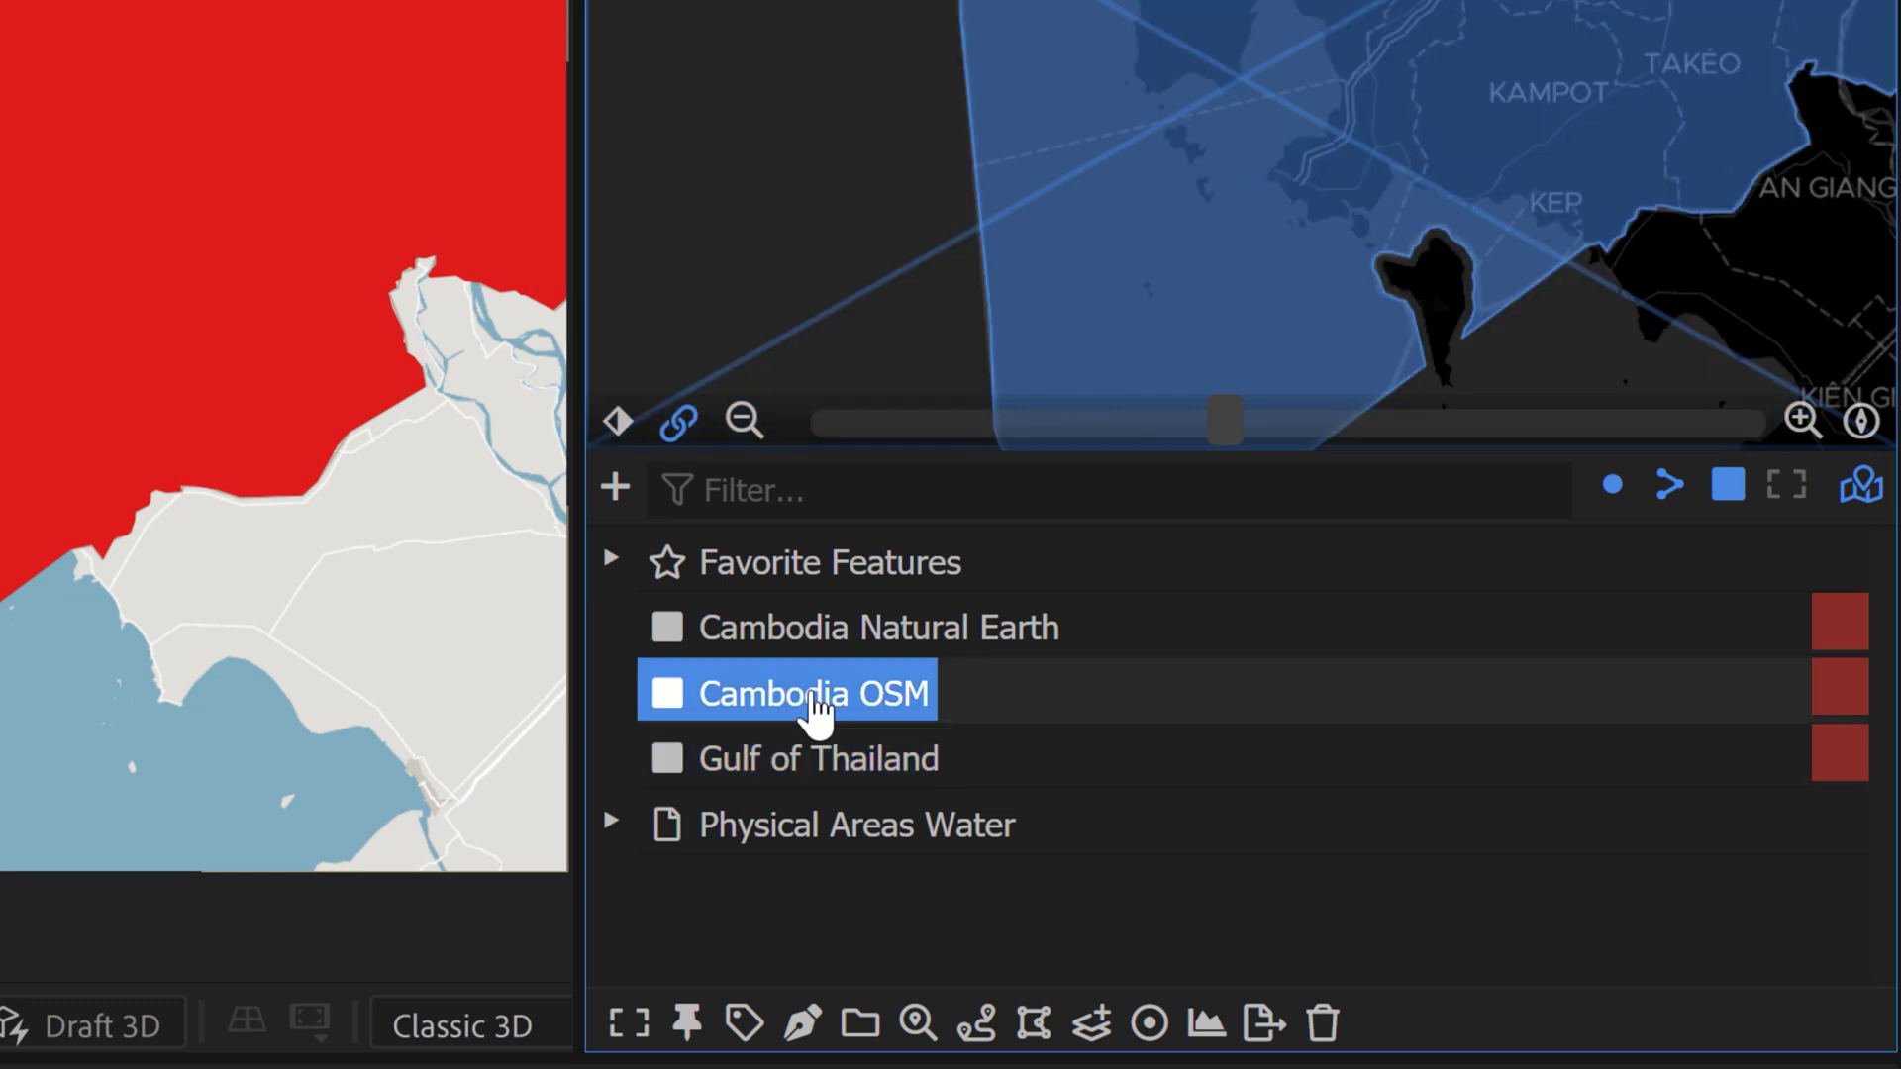
double_click(817, 705)
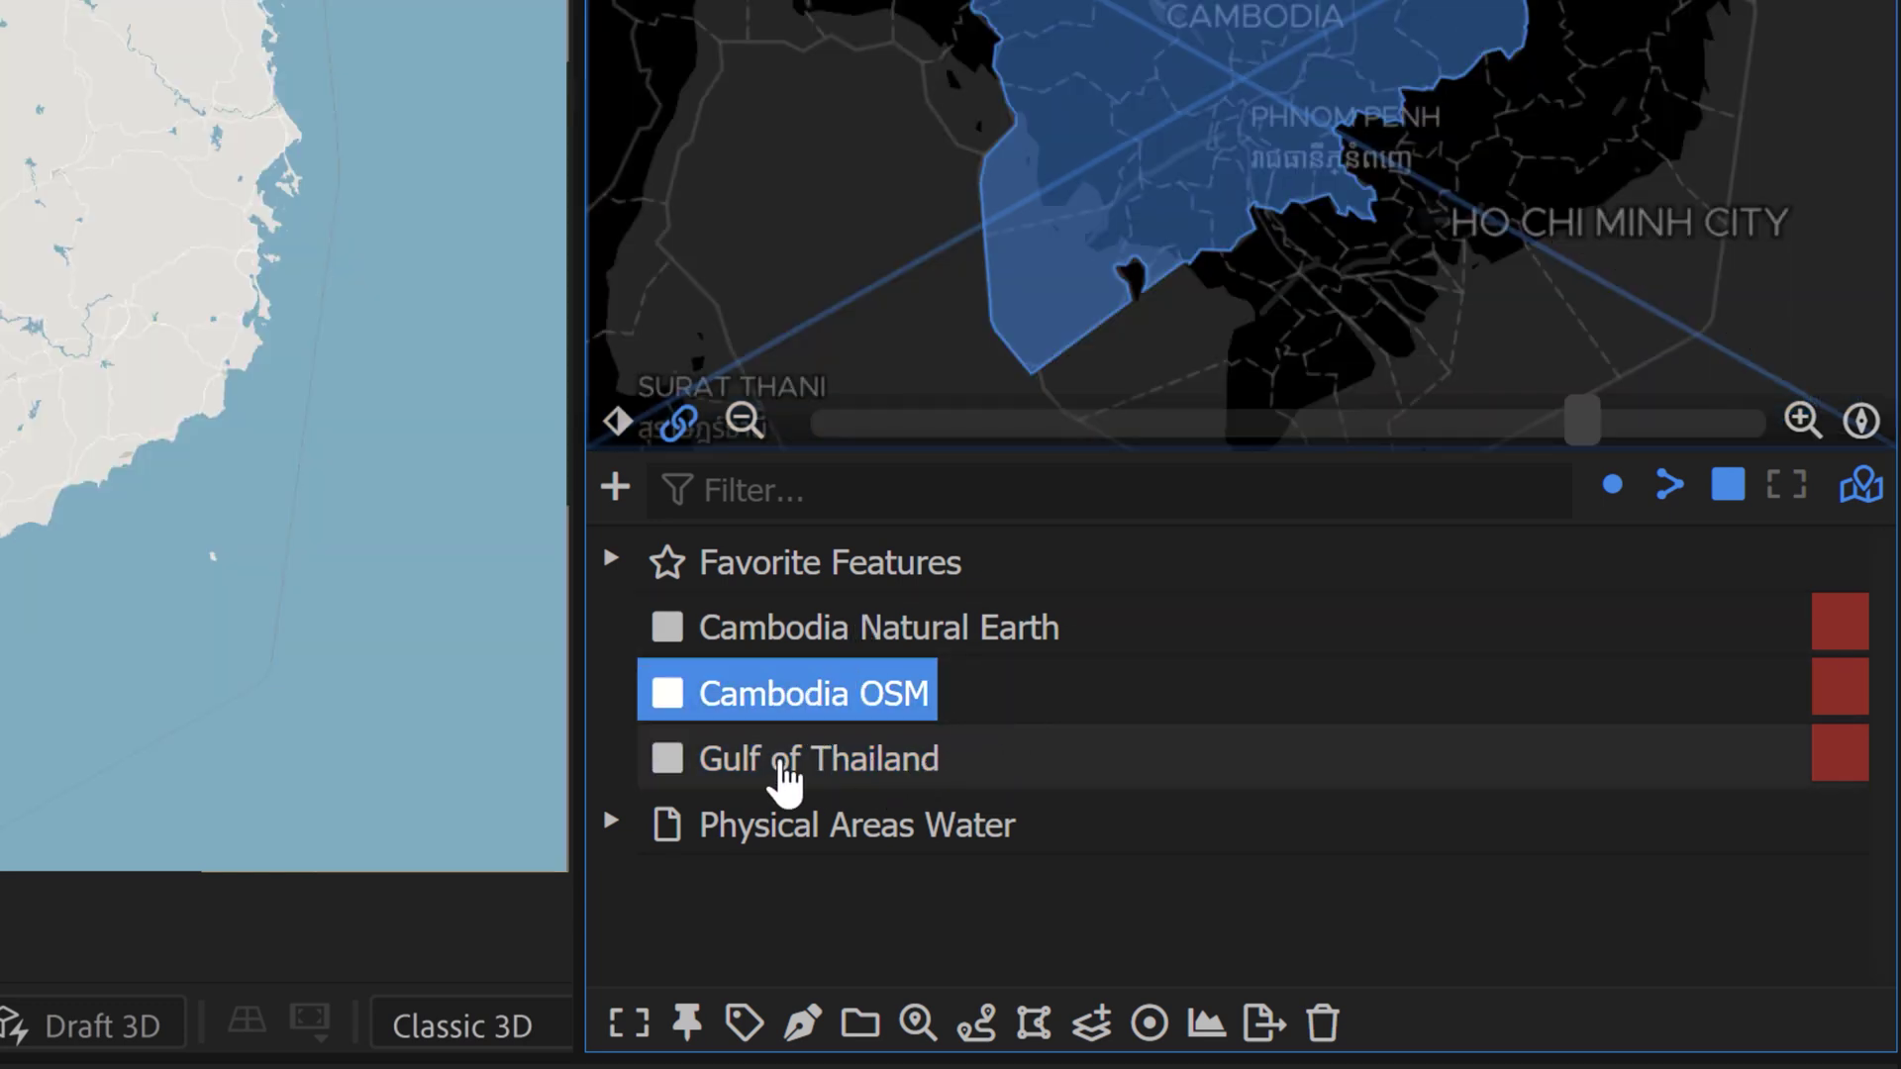
left_click(787, 763, "shift")
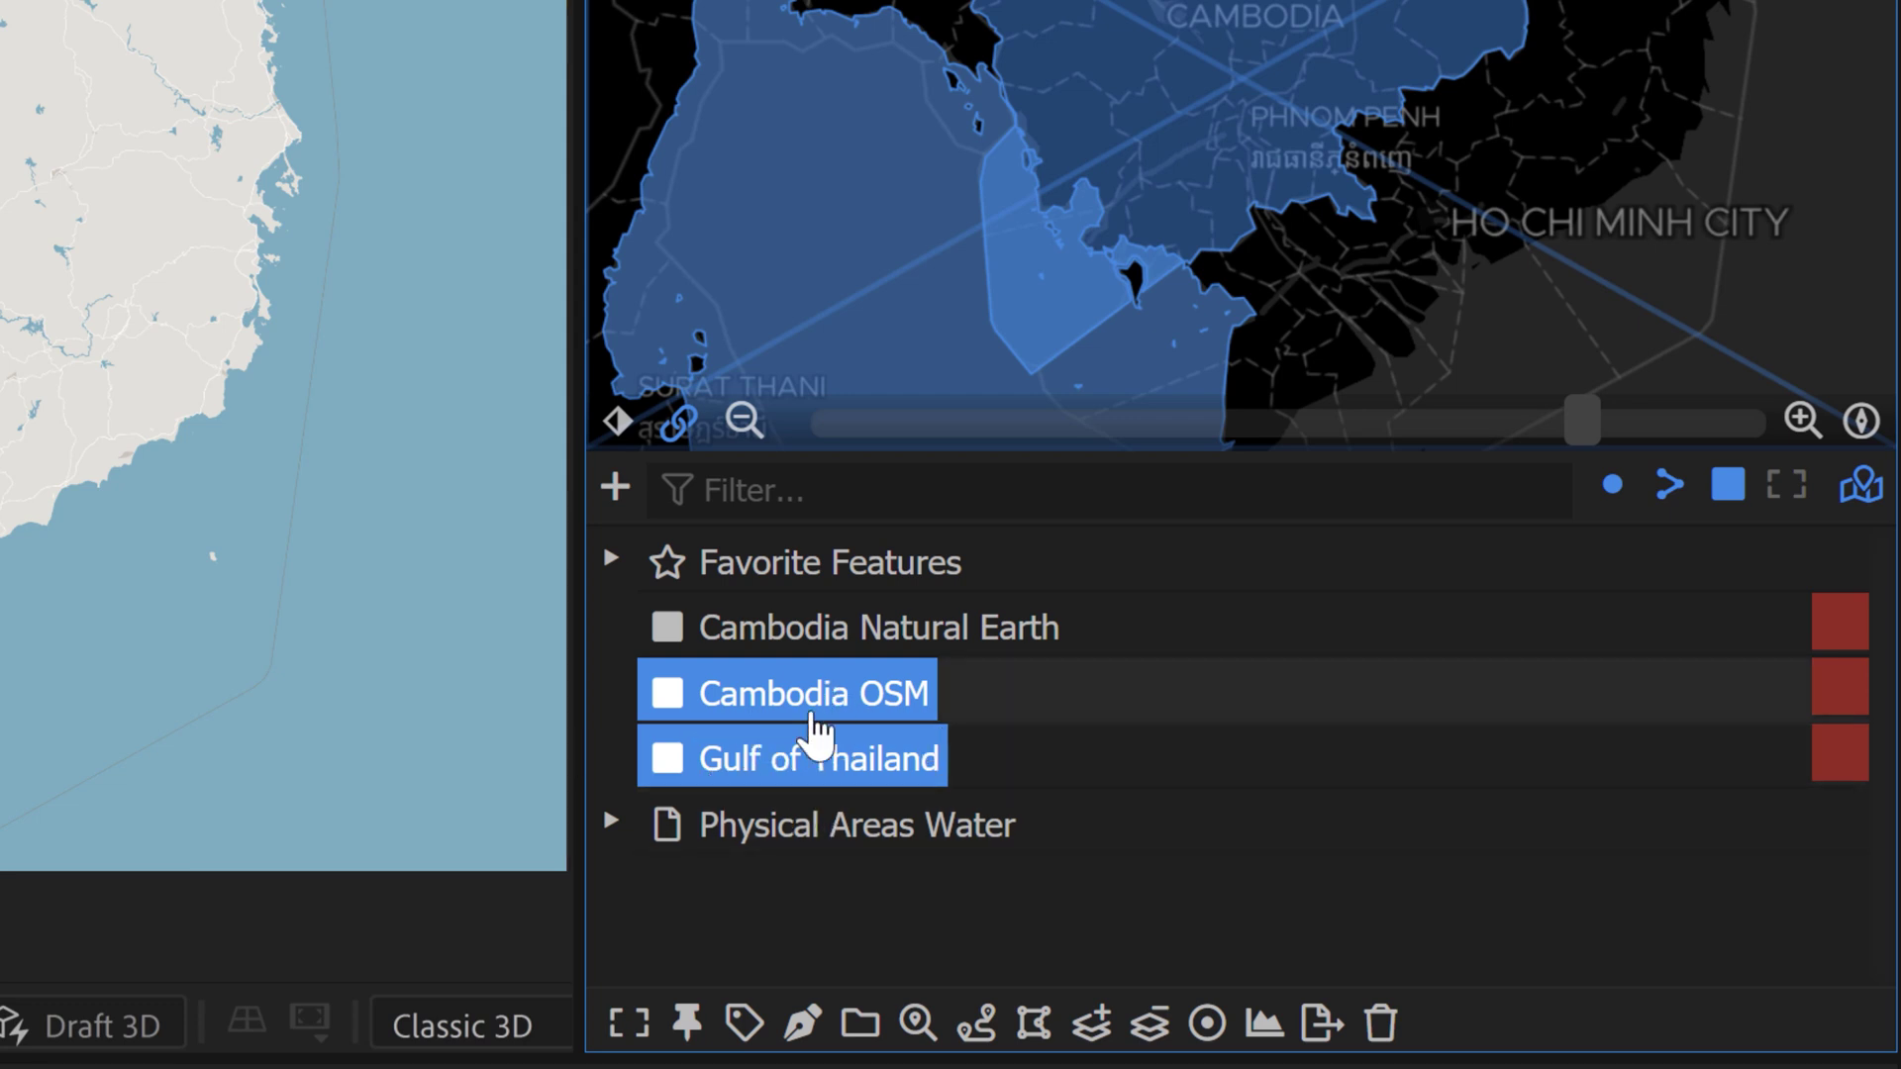
left_click(763, 711, "ctrl")
left_click(763, 711)
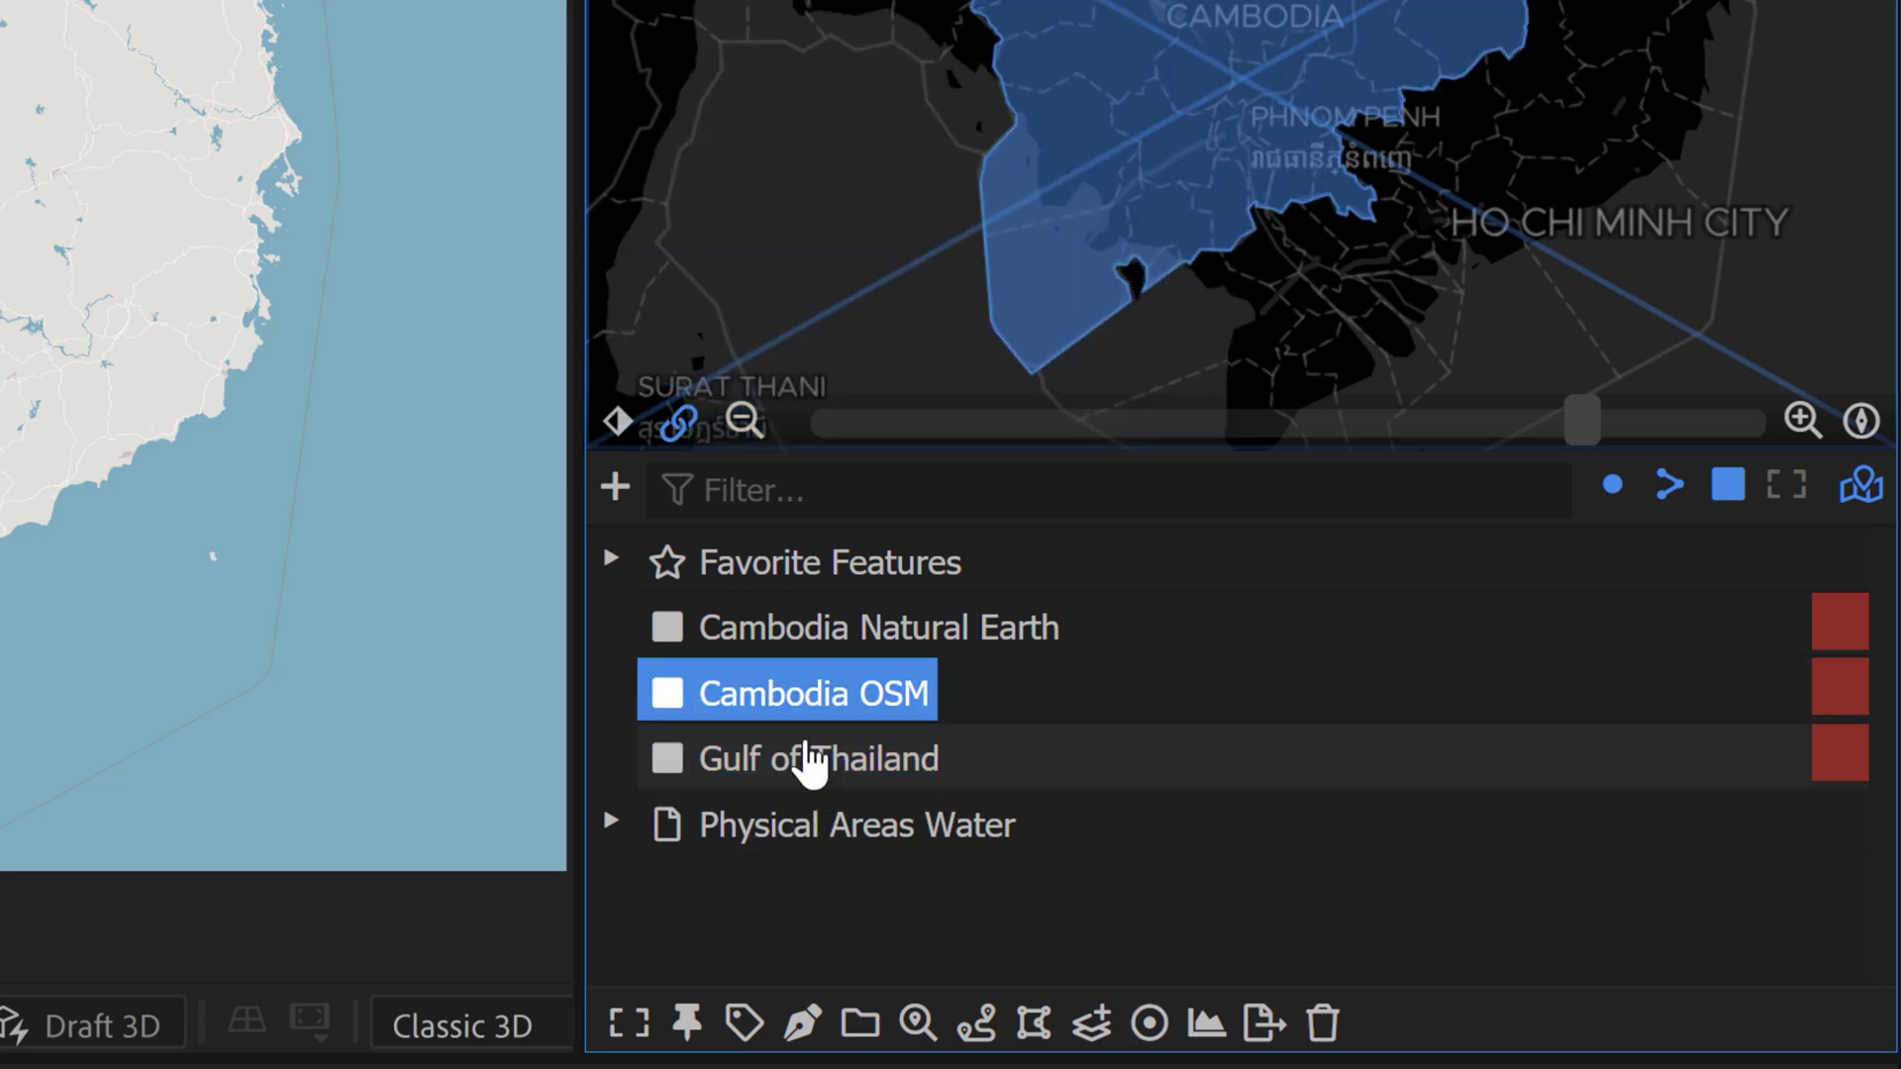
left_click(810, 760, "ctrl")
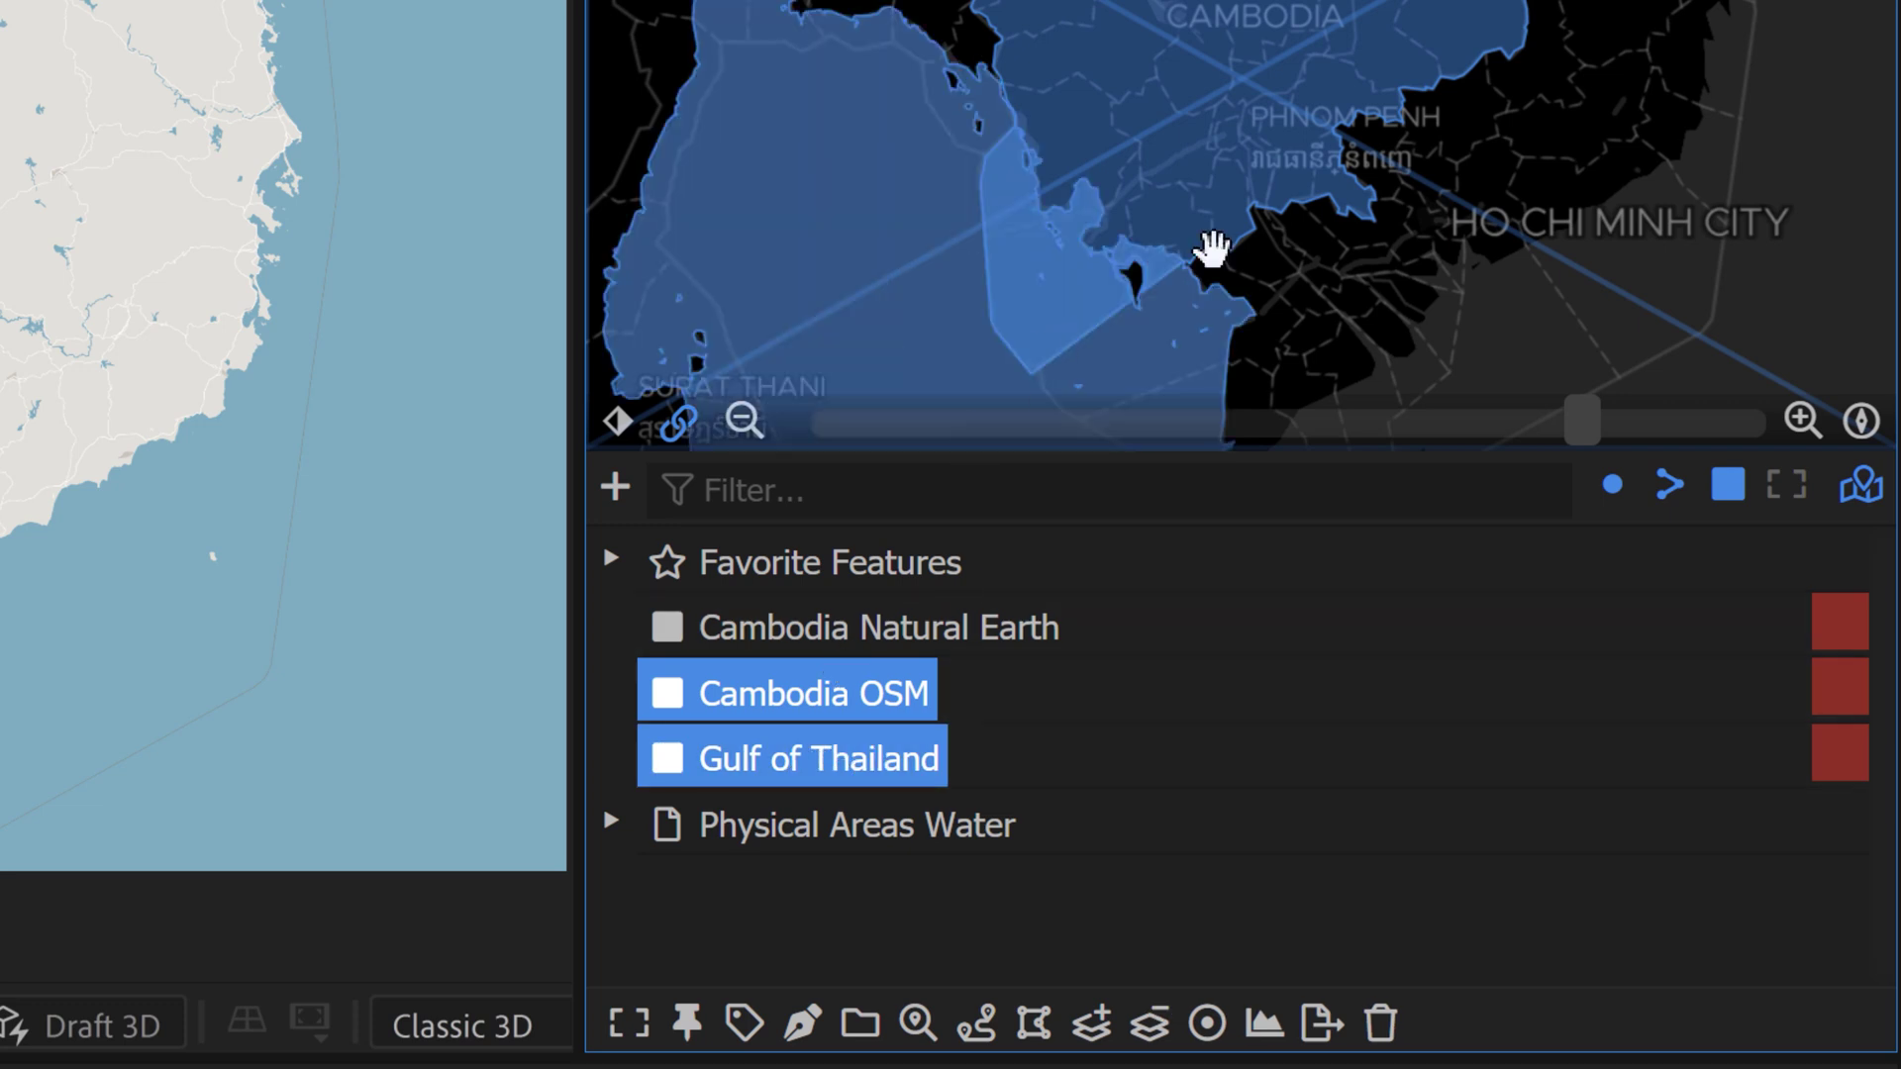
left_click(1148, 1026)
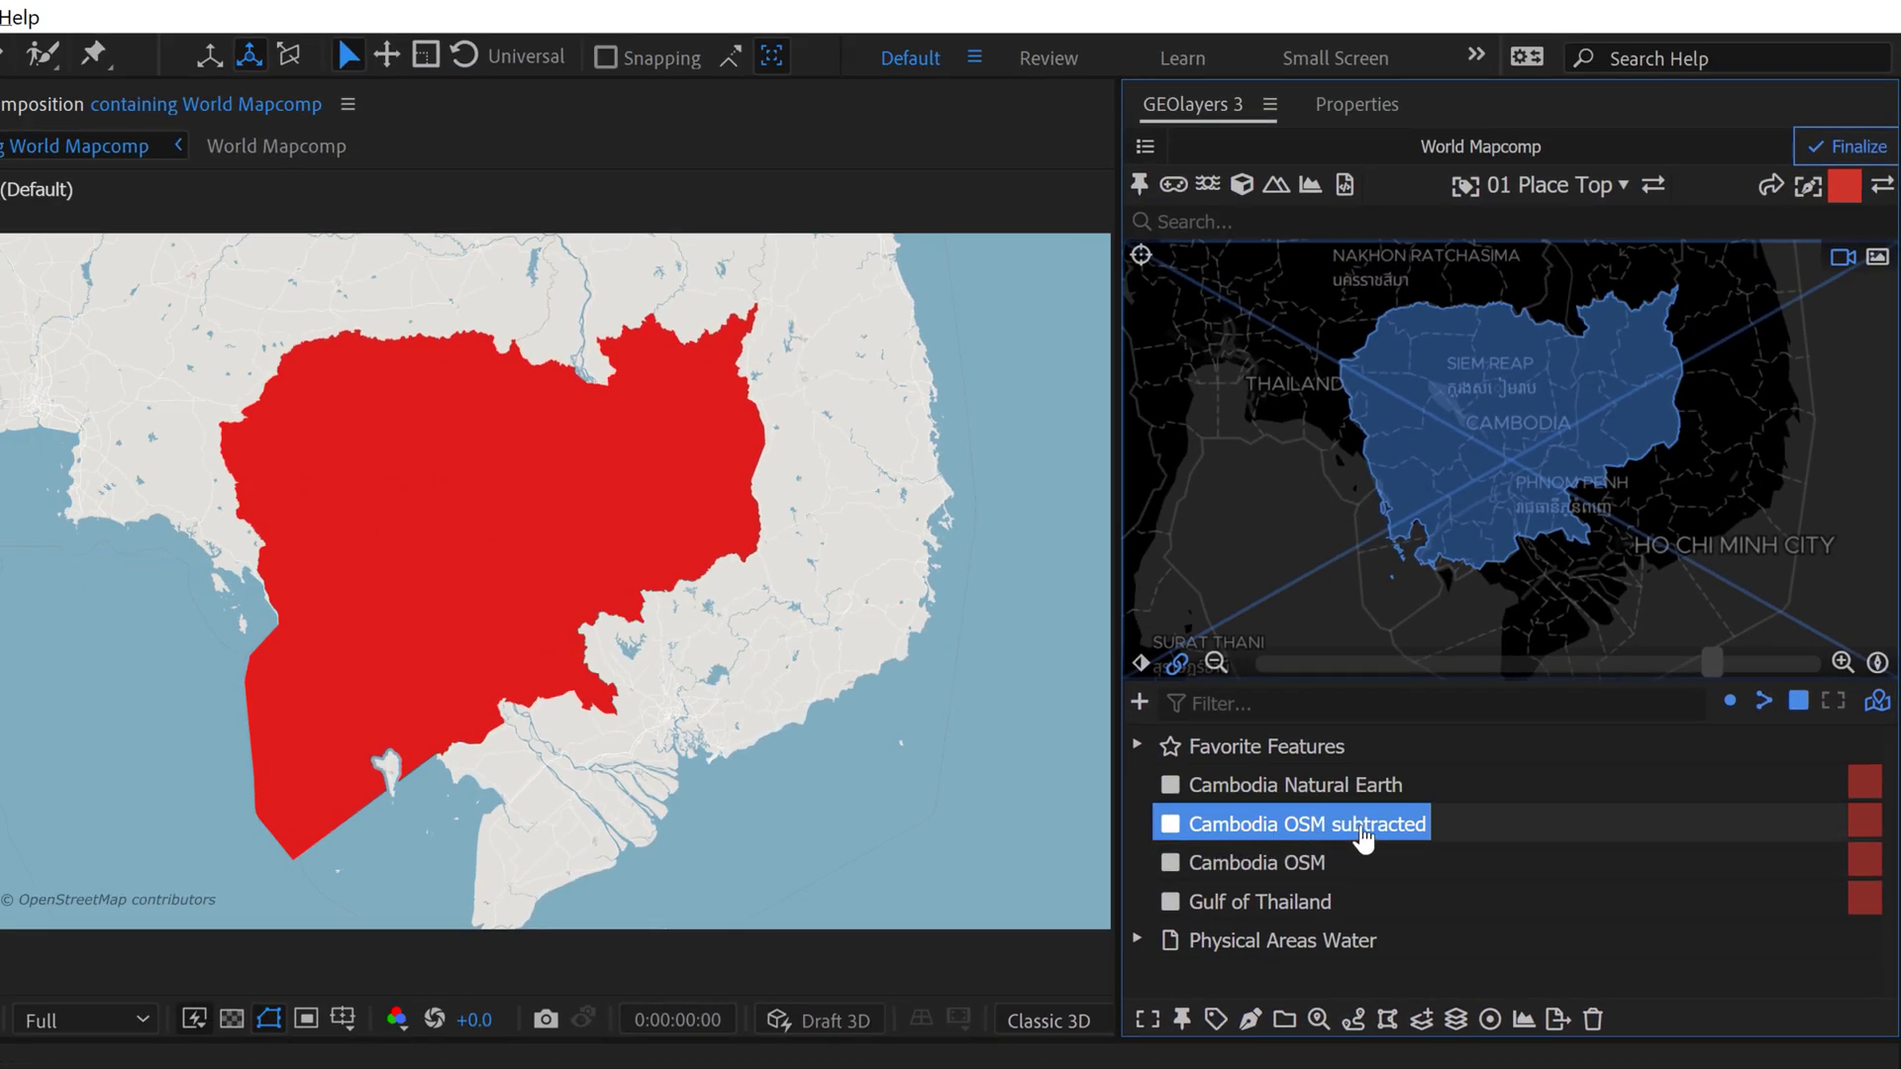
Rename the subtracted feature to 'Cambodia Good Borders' in Feature Properties and apply.
left_click(1319, 1020)
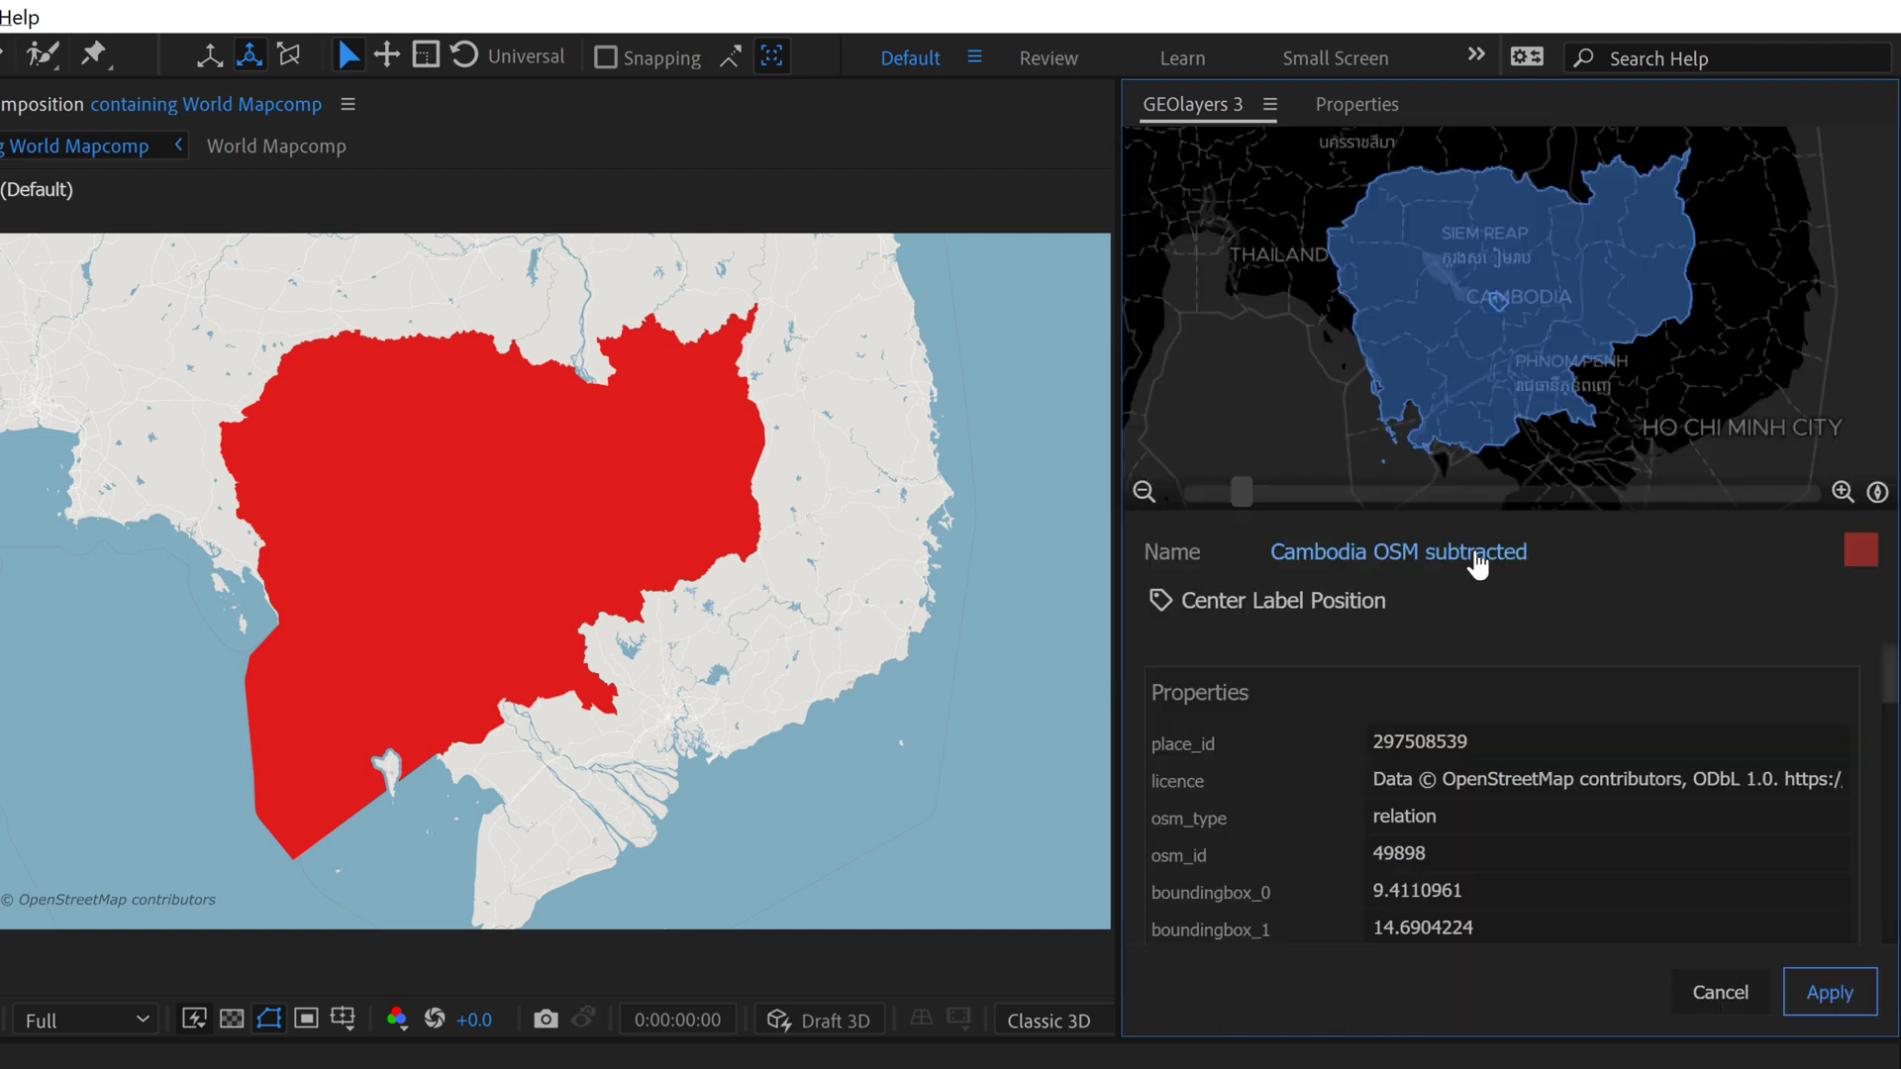
left_click(1478, 563)
left_click(1539, 552)
key("BackSpace")
key("BackSpace")
key("BackSpace")
key("BackSpace")
key("BackSpace")
key("BackSpace")
key("BackSpace")
key("BackSpace")
key("BackSpace")
key("BackSpace")
key("BackSpace")
left_click(1852, 988)
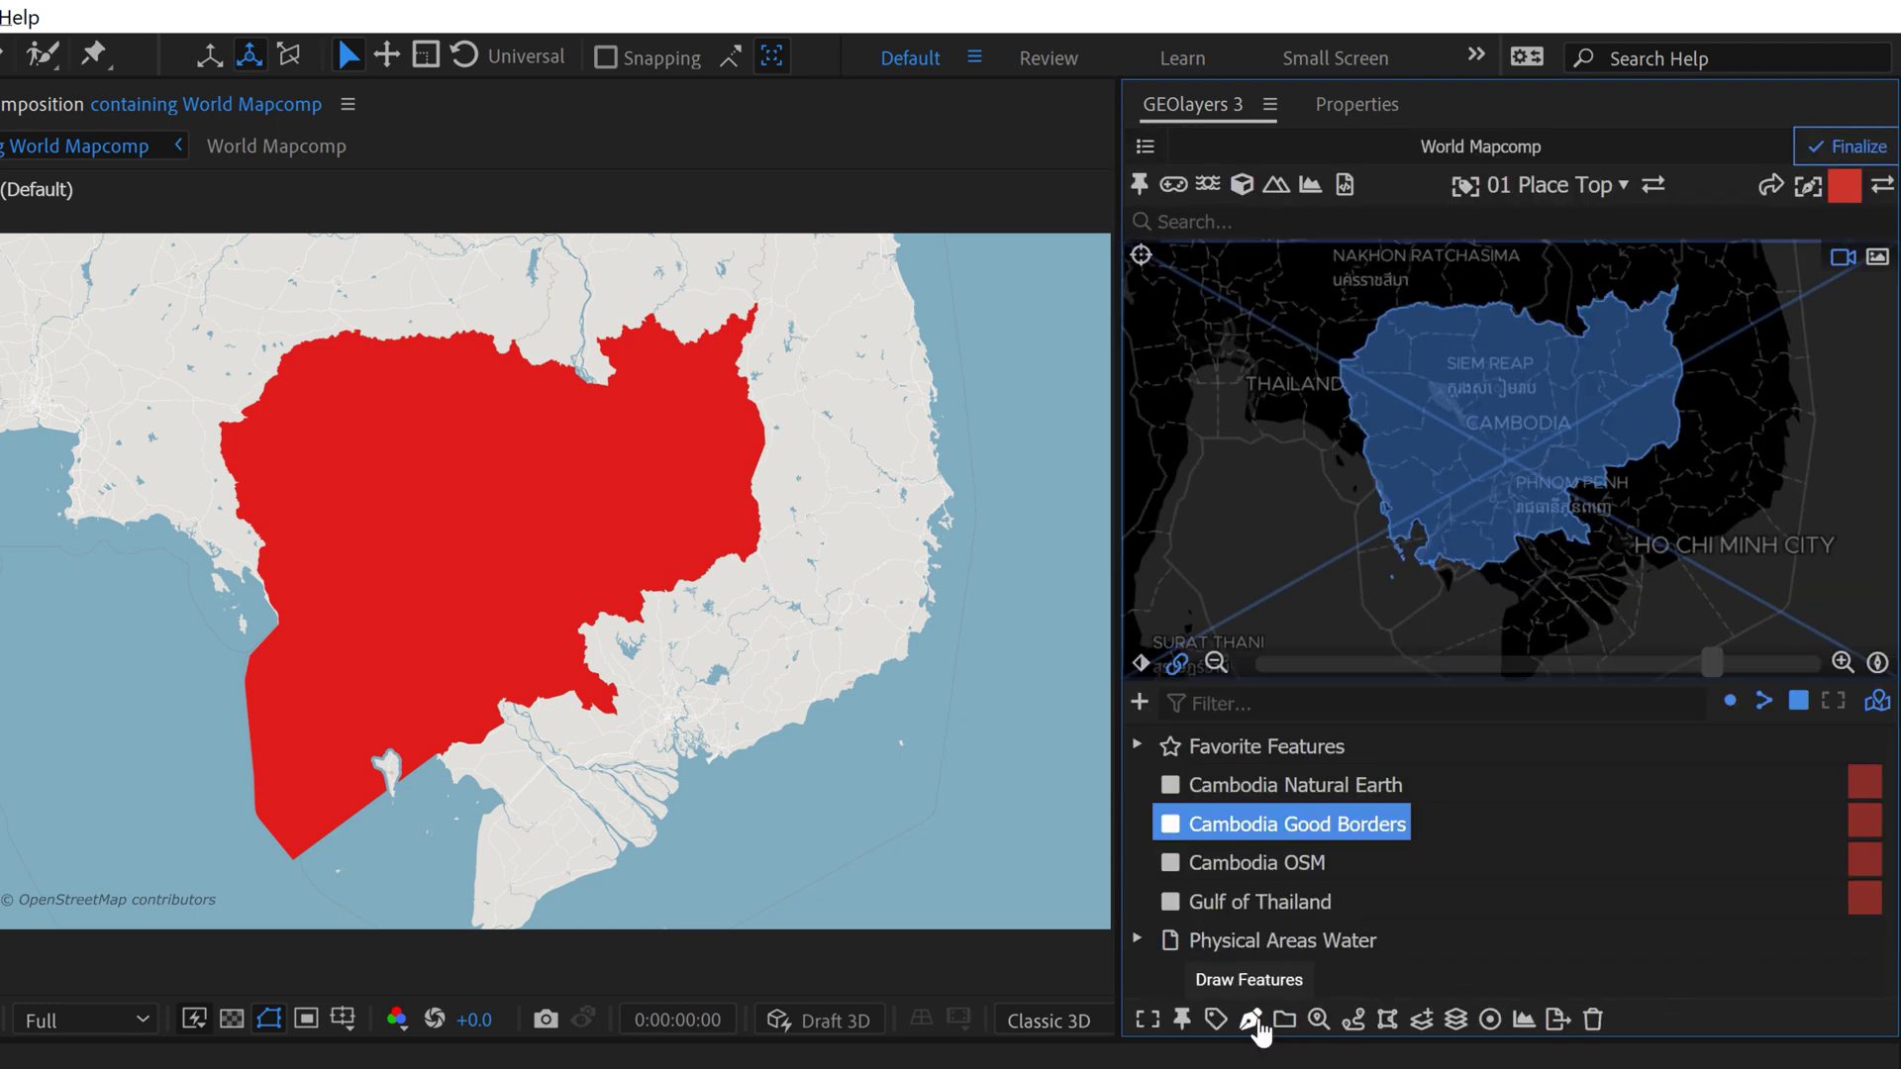
left_click(1250, 1020)
left_click(1338, 929)
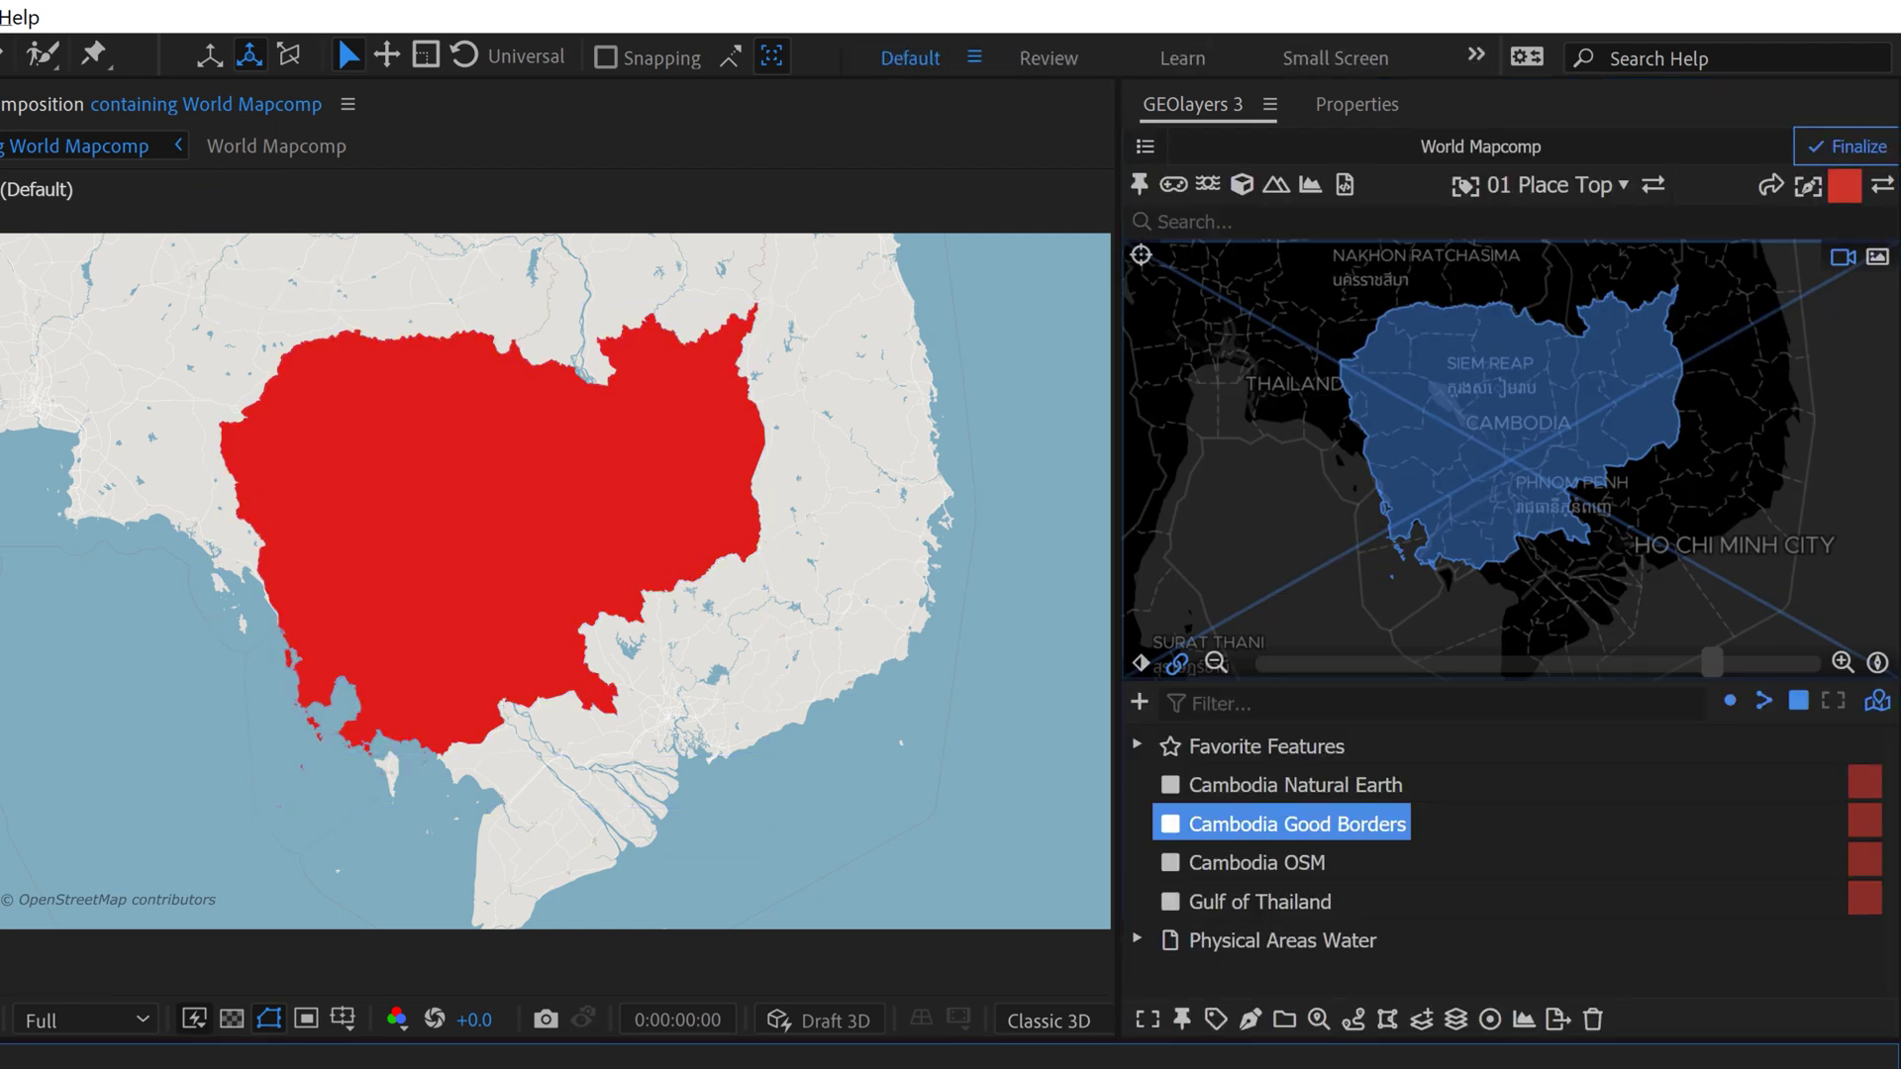
scroll(725, 782, "up", 3)
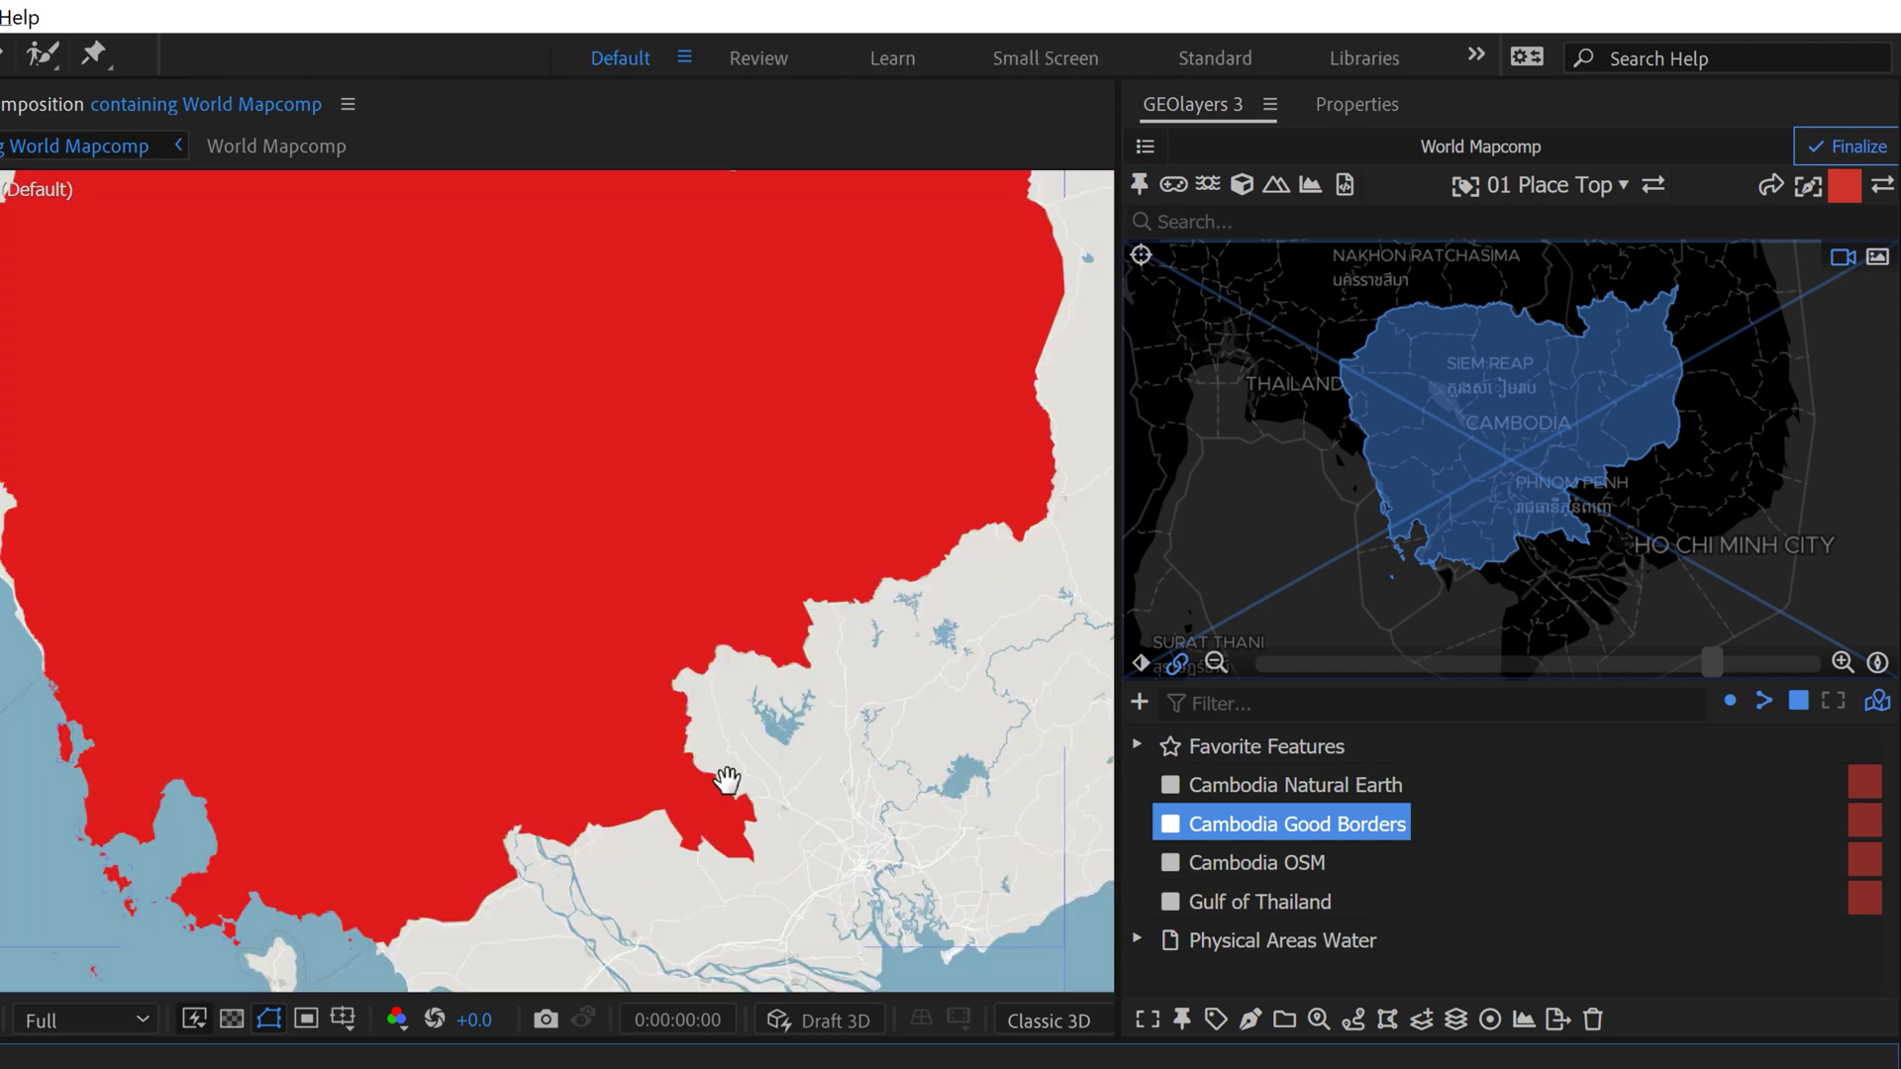
left_click_drag(726, 783, 812, 436)
left_click_drag(148, 730, 862, 628)
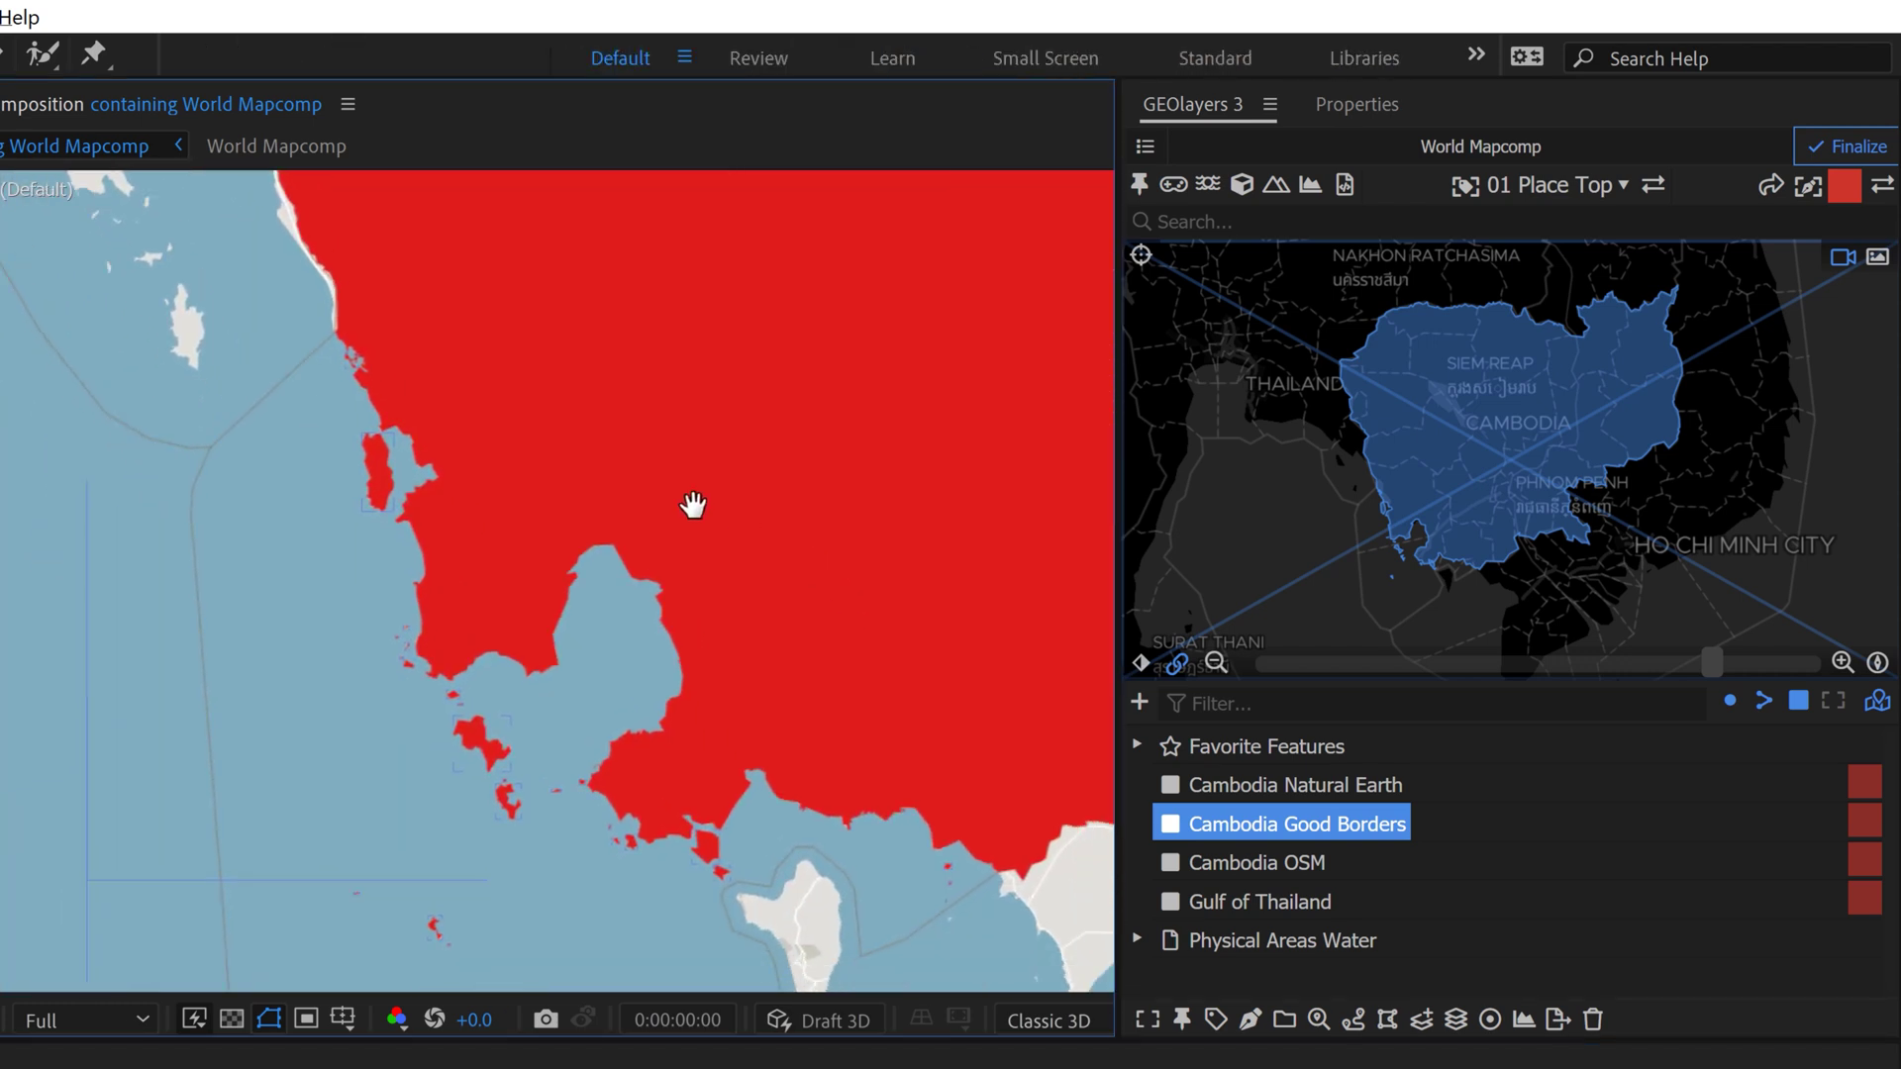
key("v")
key("shift+slash")
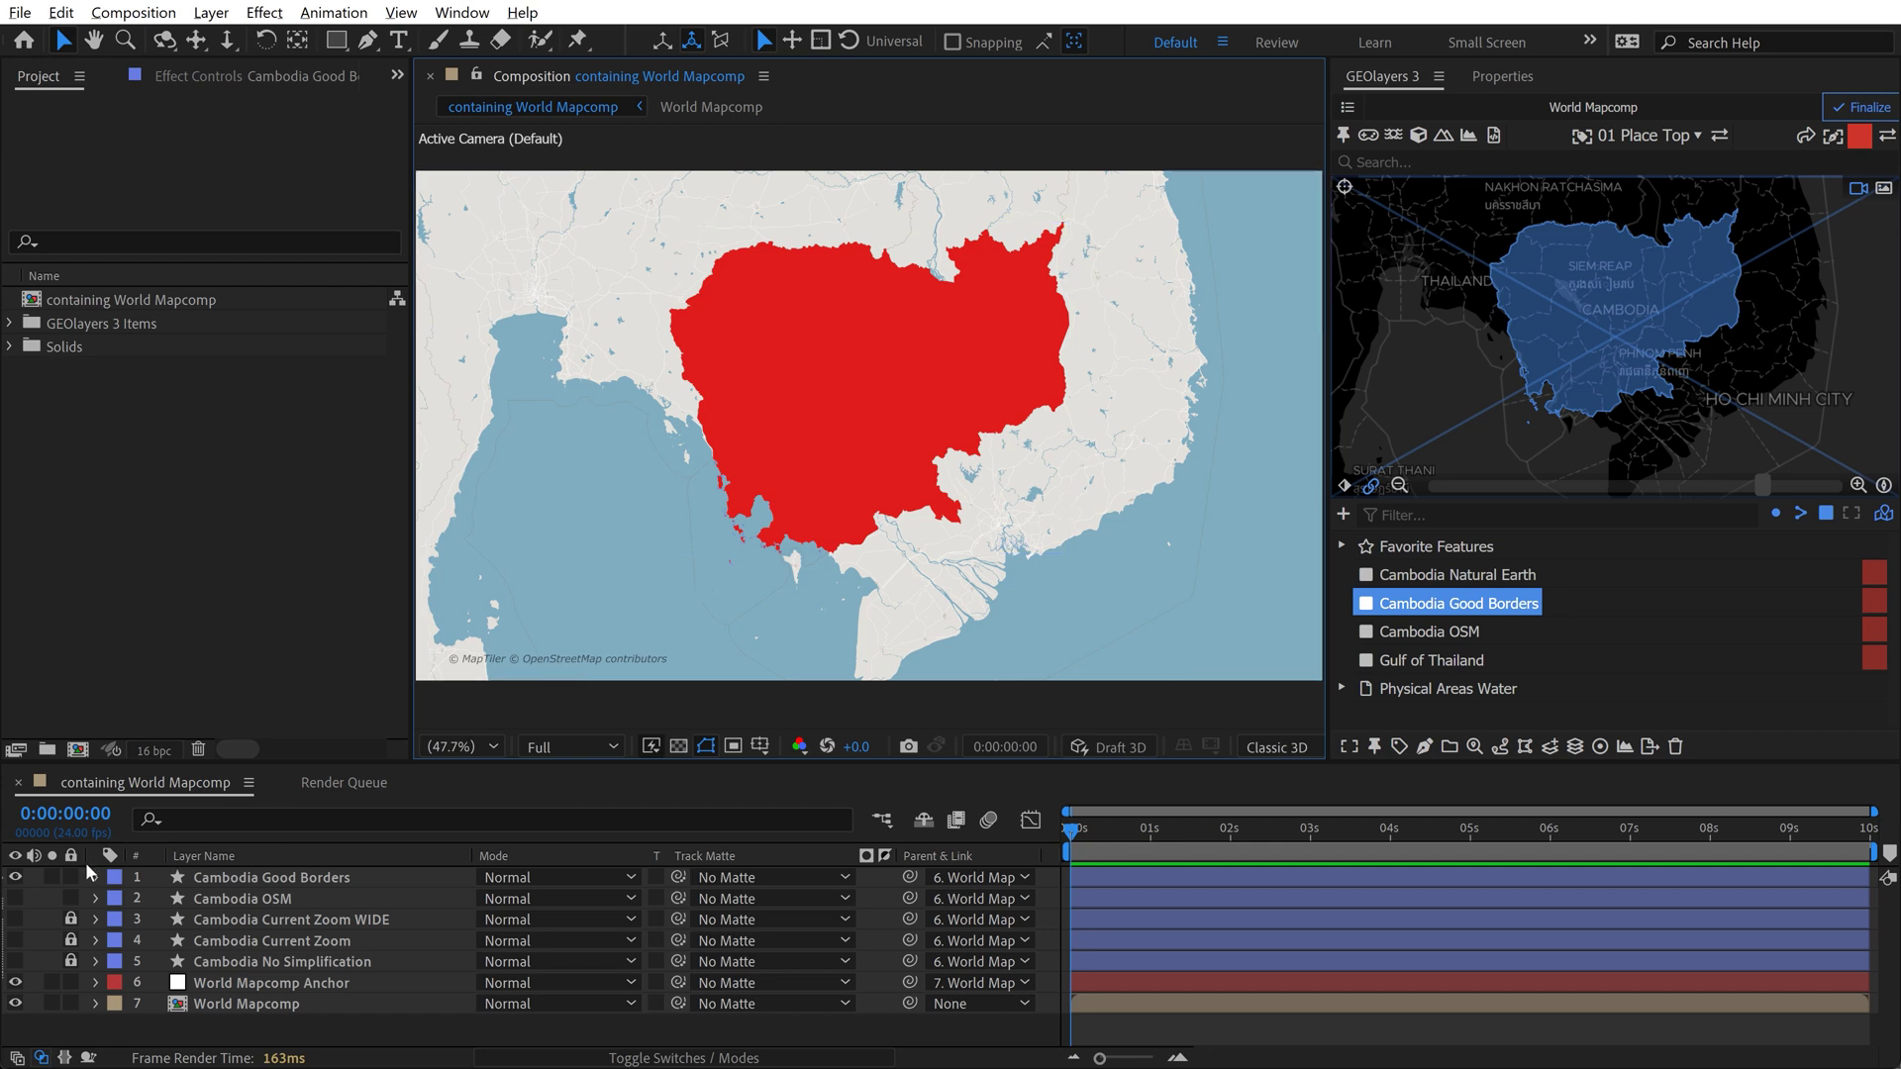
Hide Cambodia Good Borders, create Water Mask Mapcomp 1, and select the World Mapcomp Anchor layer.
left_click(15, 875)
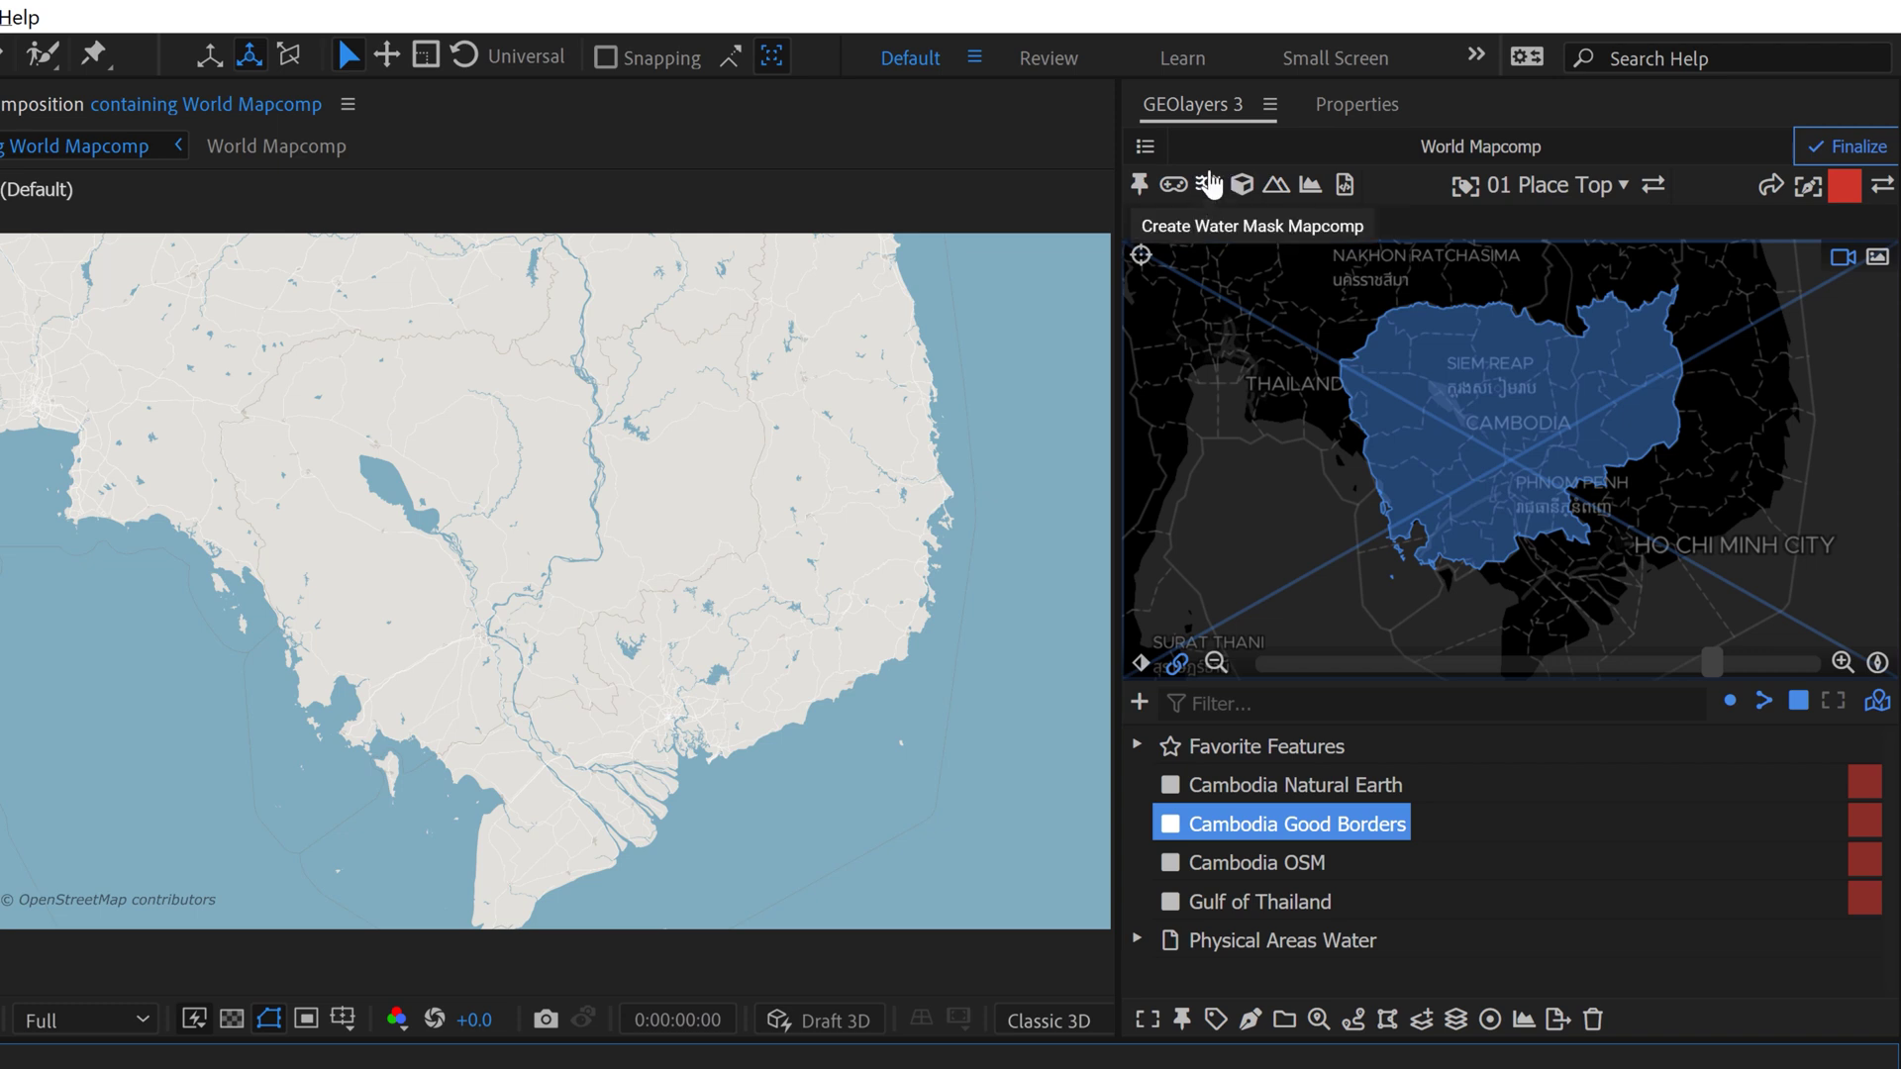
left_click(1206, 186)
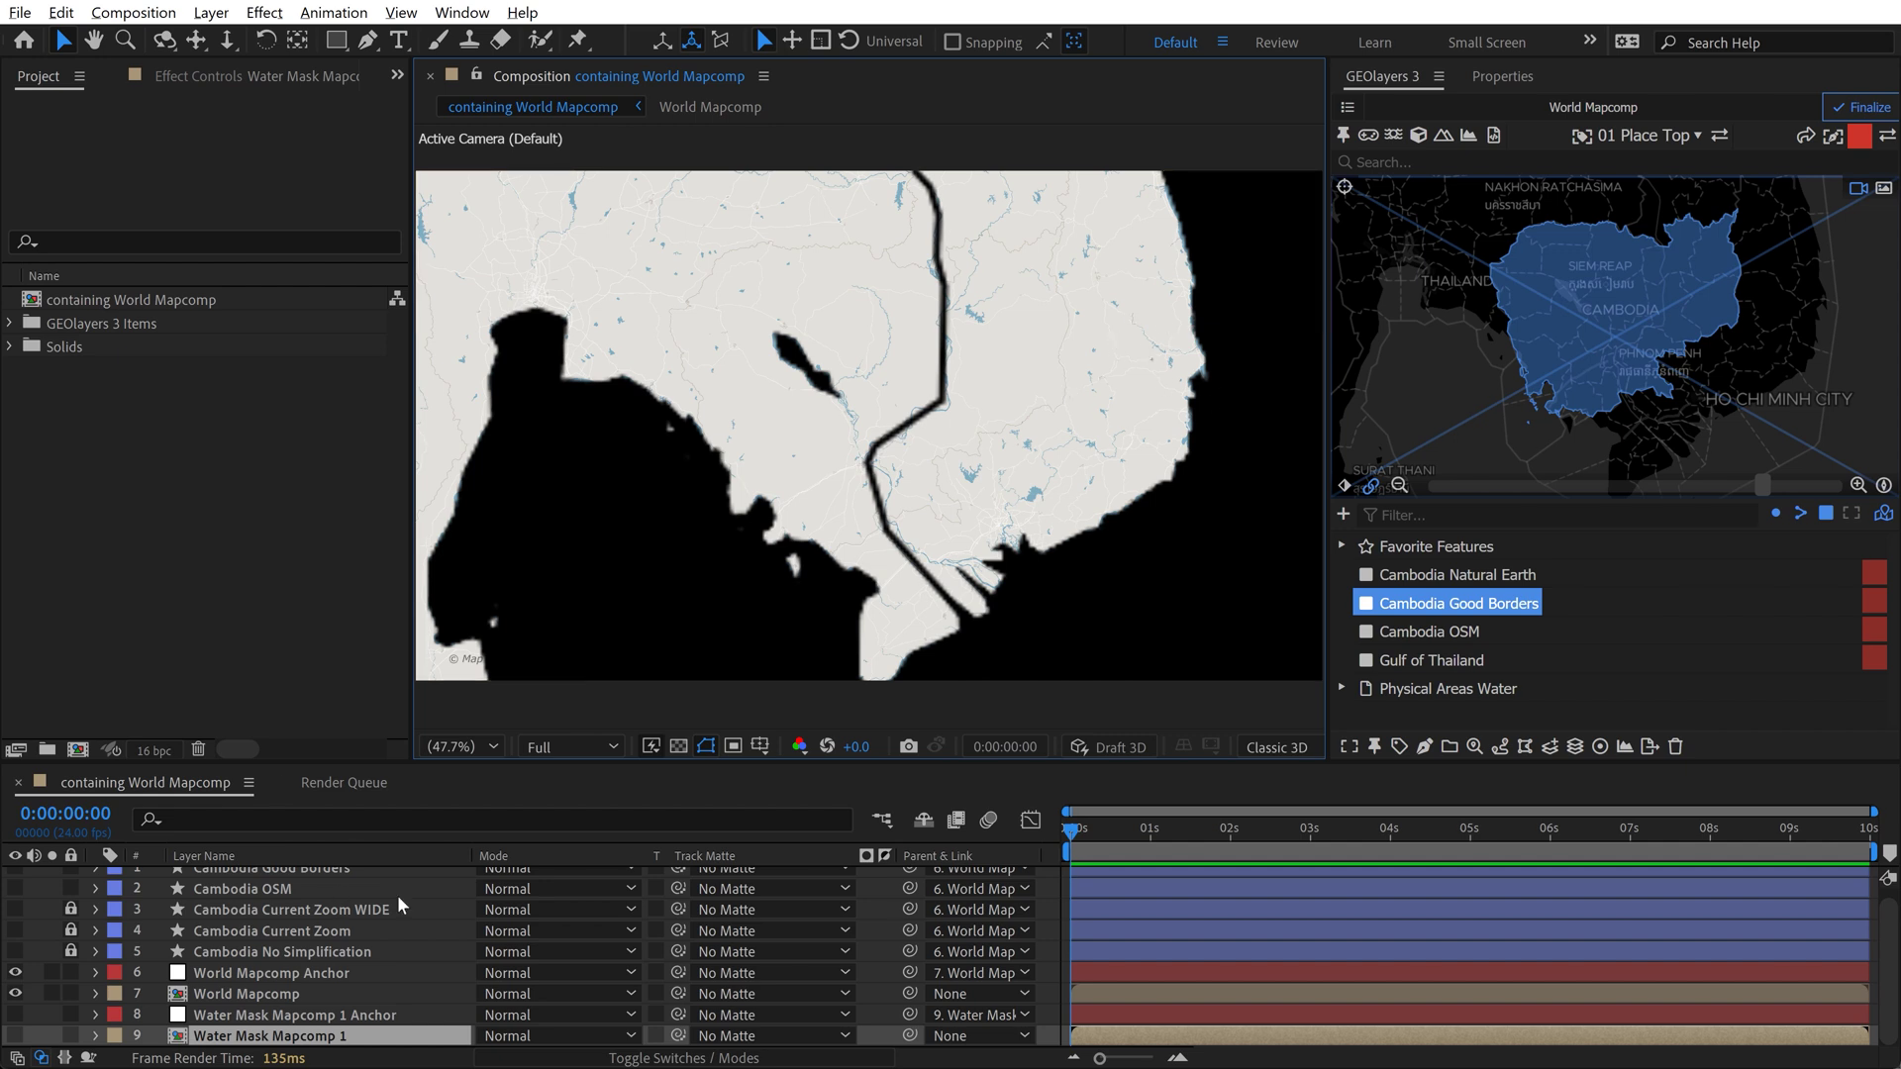
key("ctrl+shift+a")
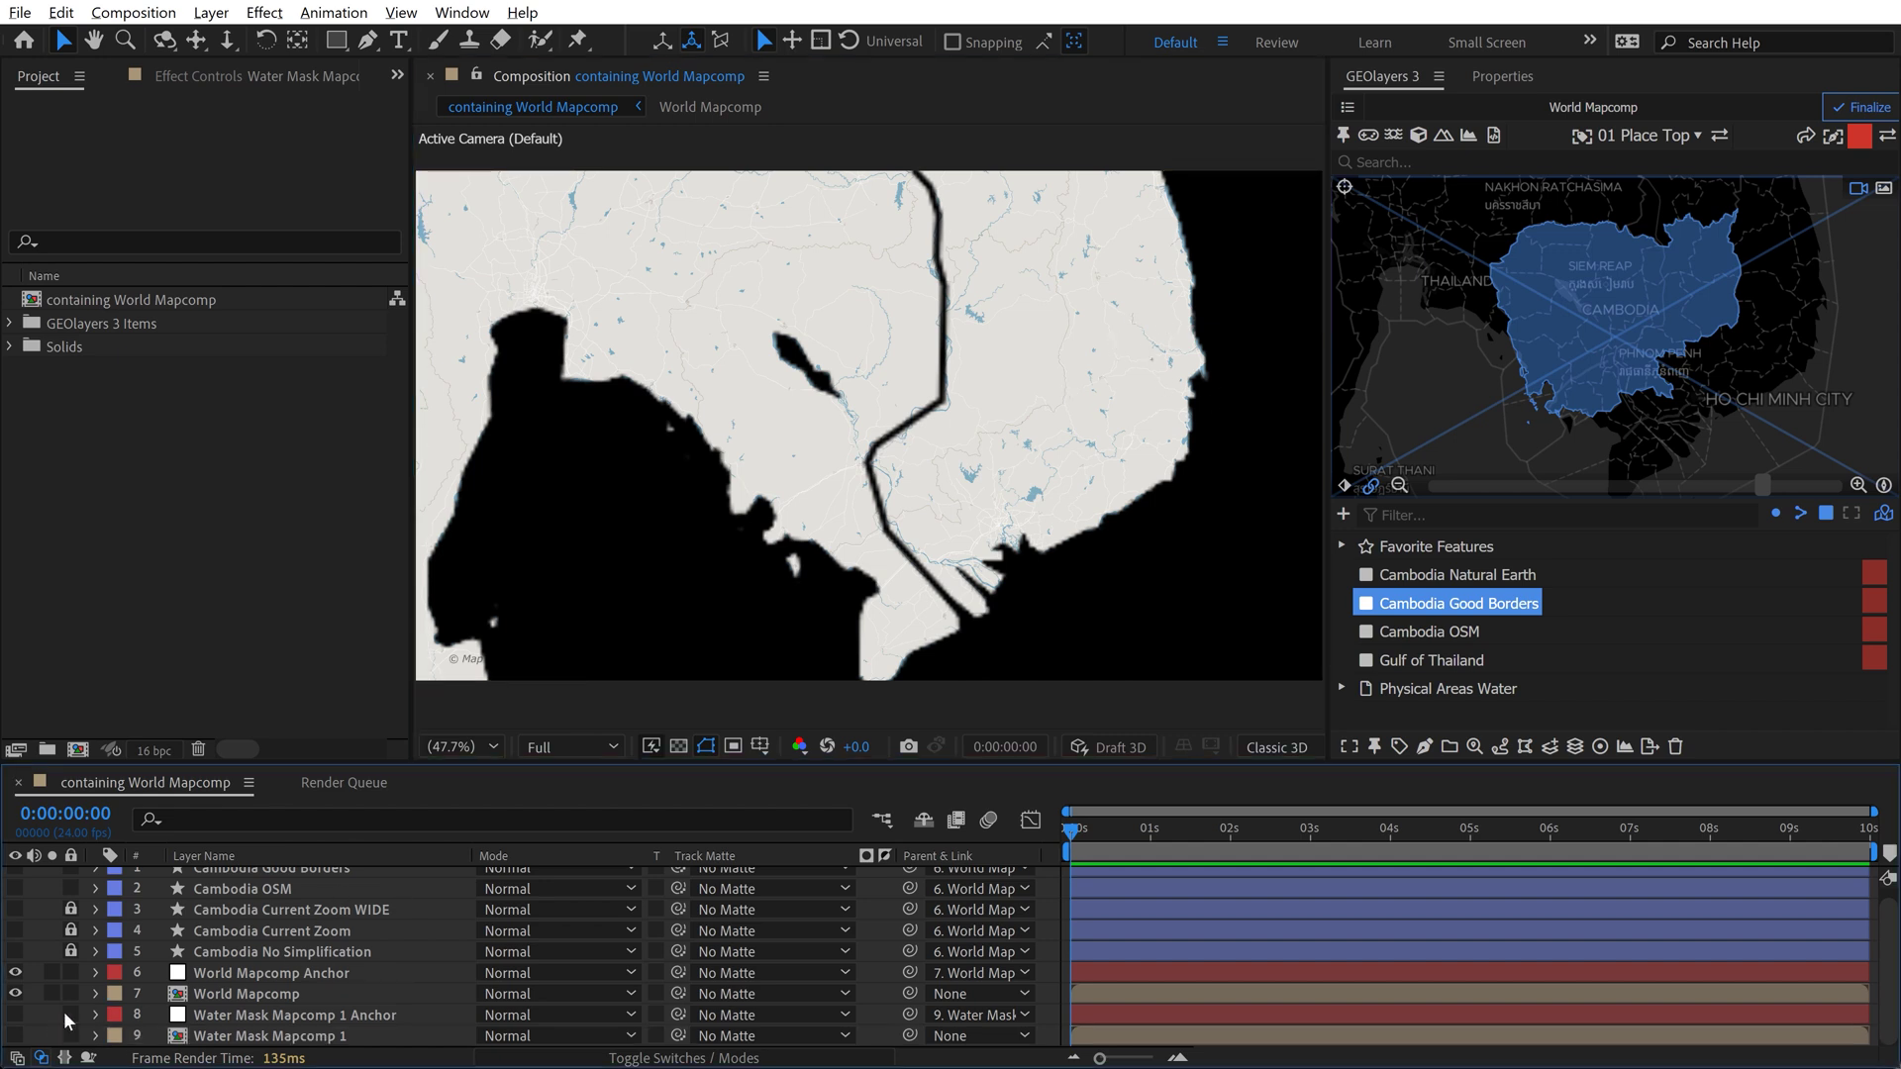
left_click(203, 974)
In World Mapcomp's widened Effect Controls, switch the Water Mask effect off and select it.
left_click(210, 994)
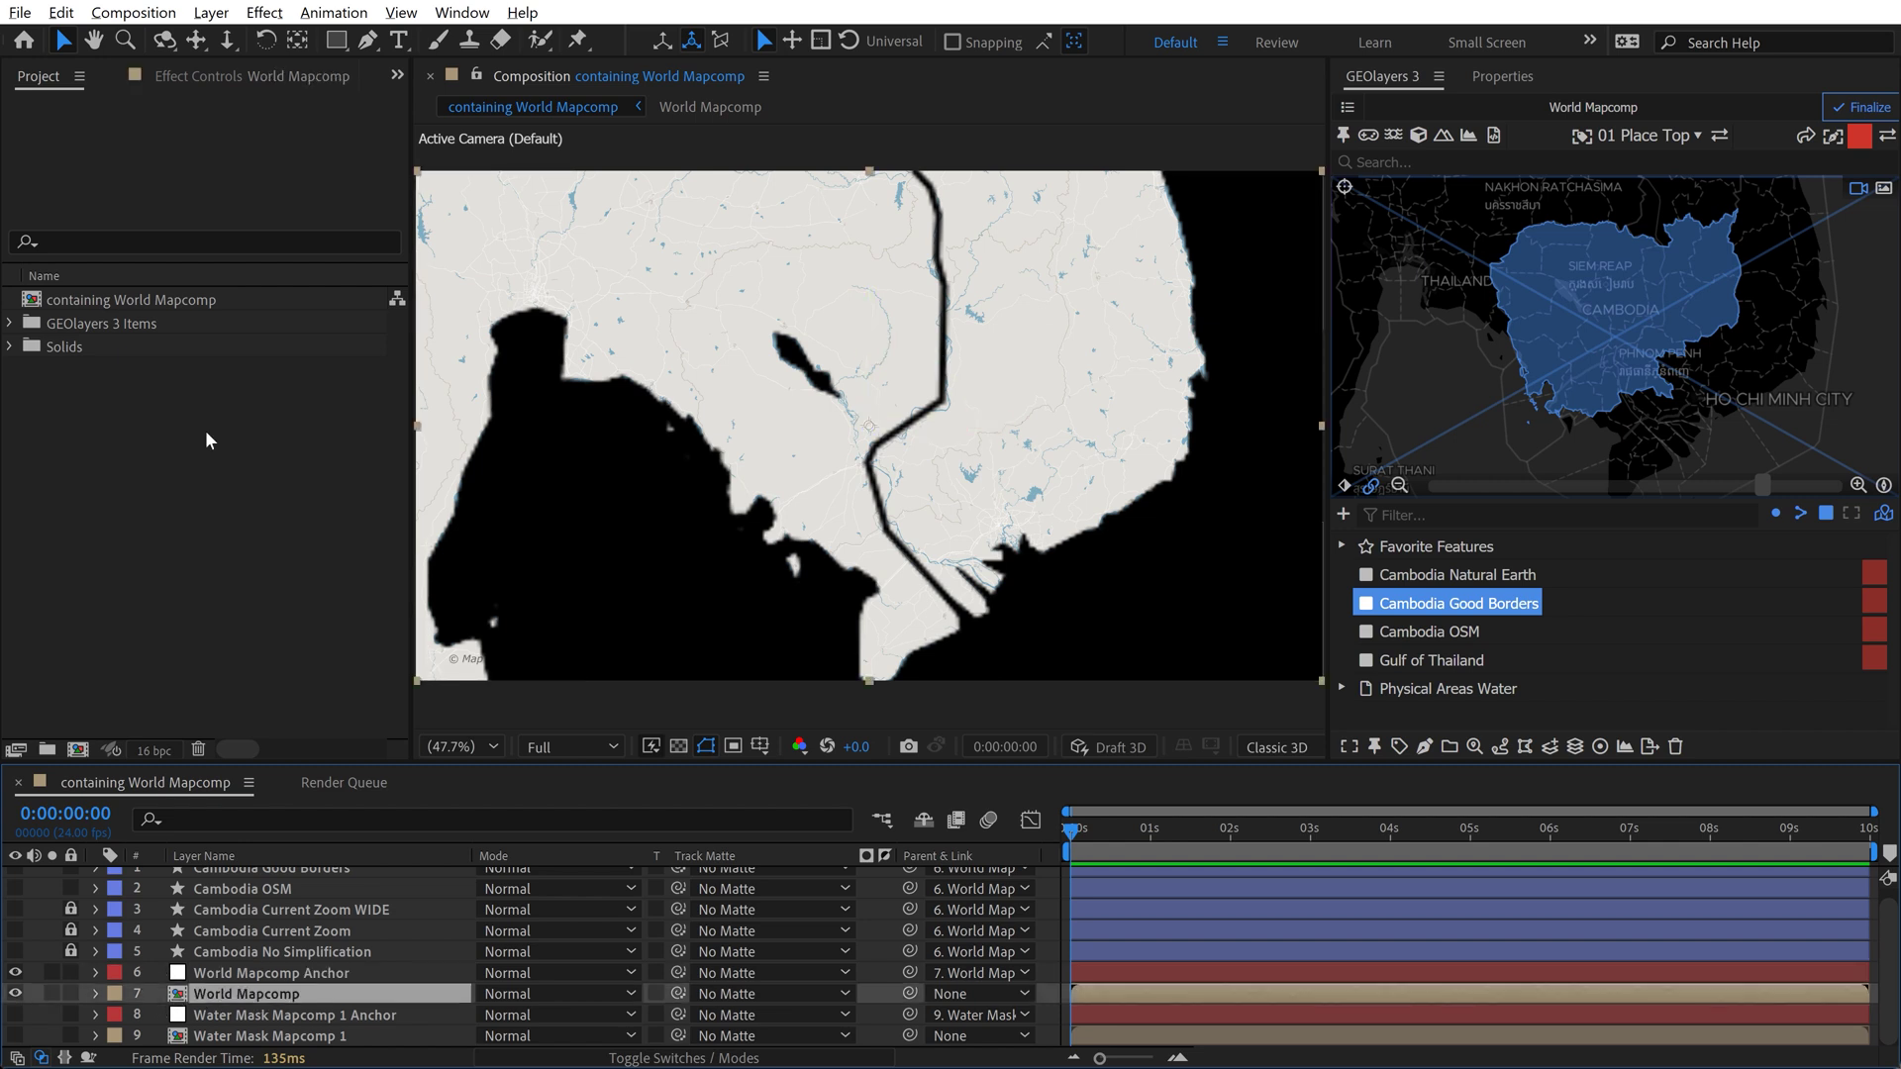
left_click(194, 75)
scroll(389, 454, "down", 1)
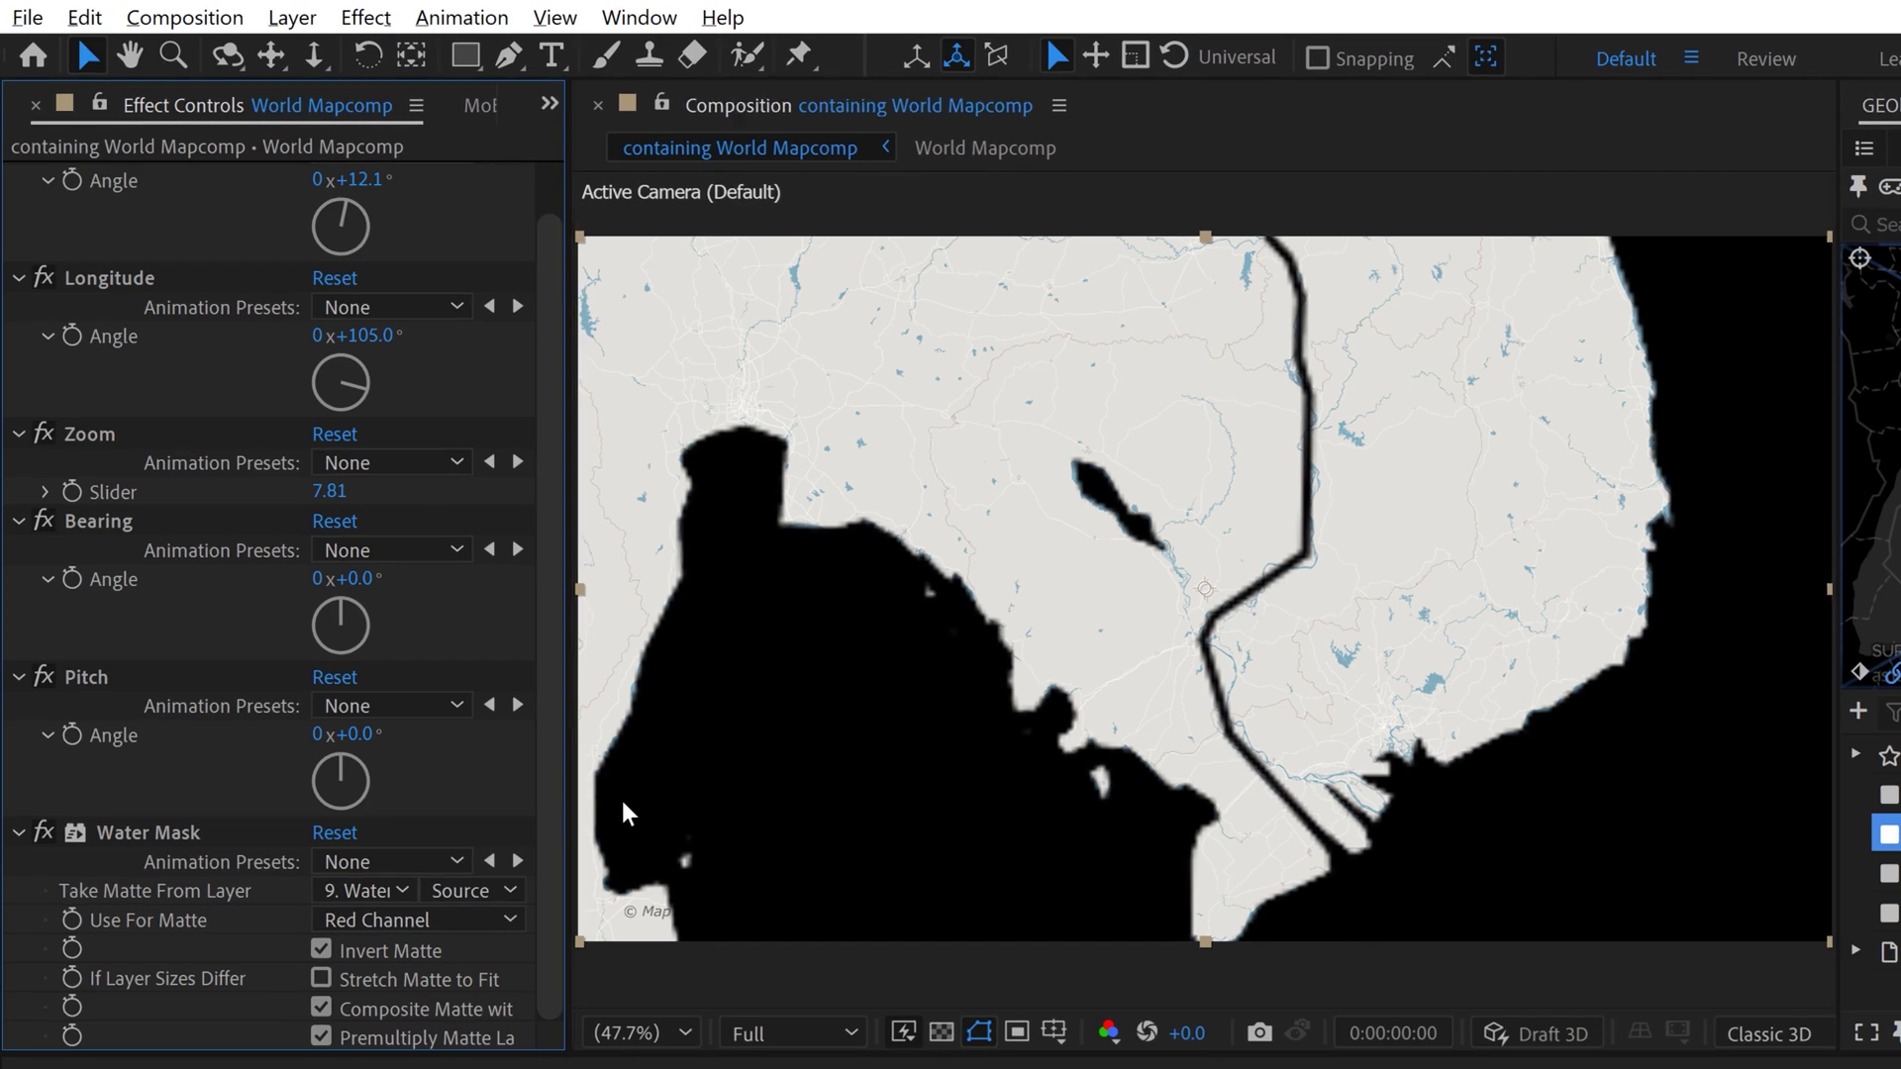
left_click_drag(570, 792, 709, 792)
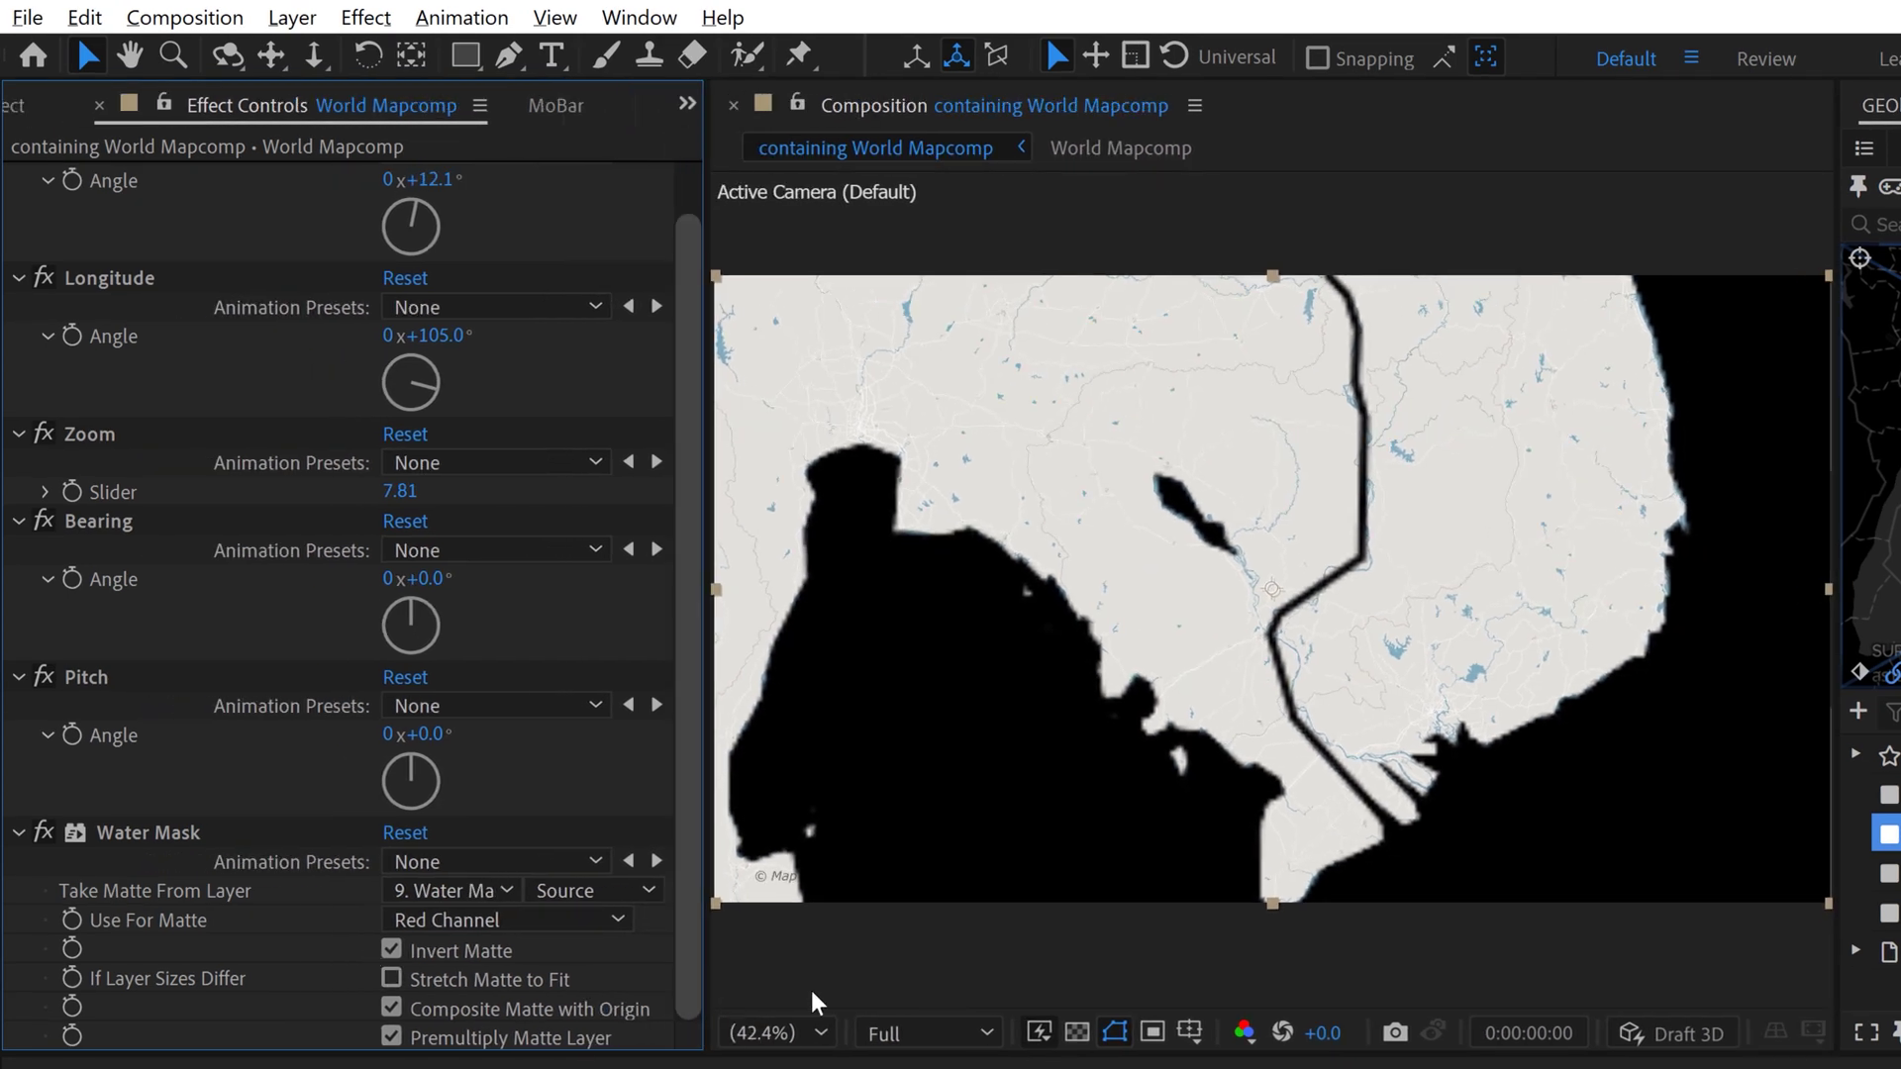
left_click(1077, 1033)
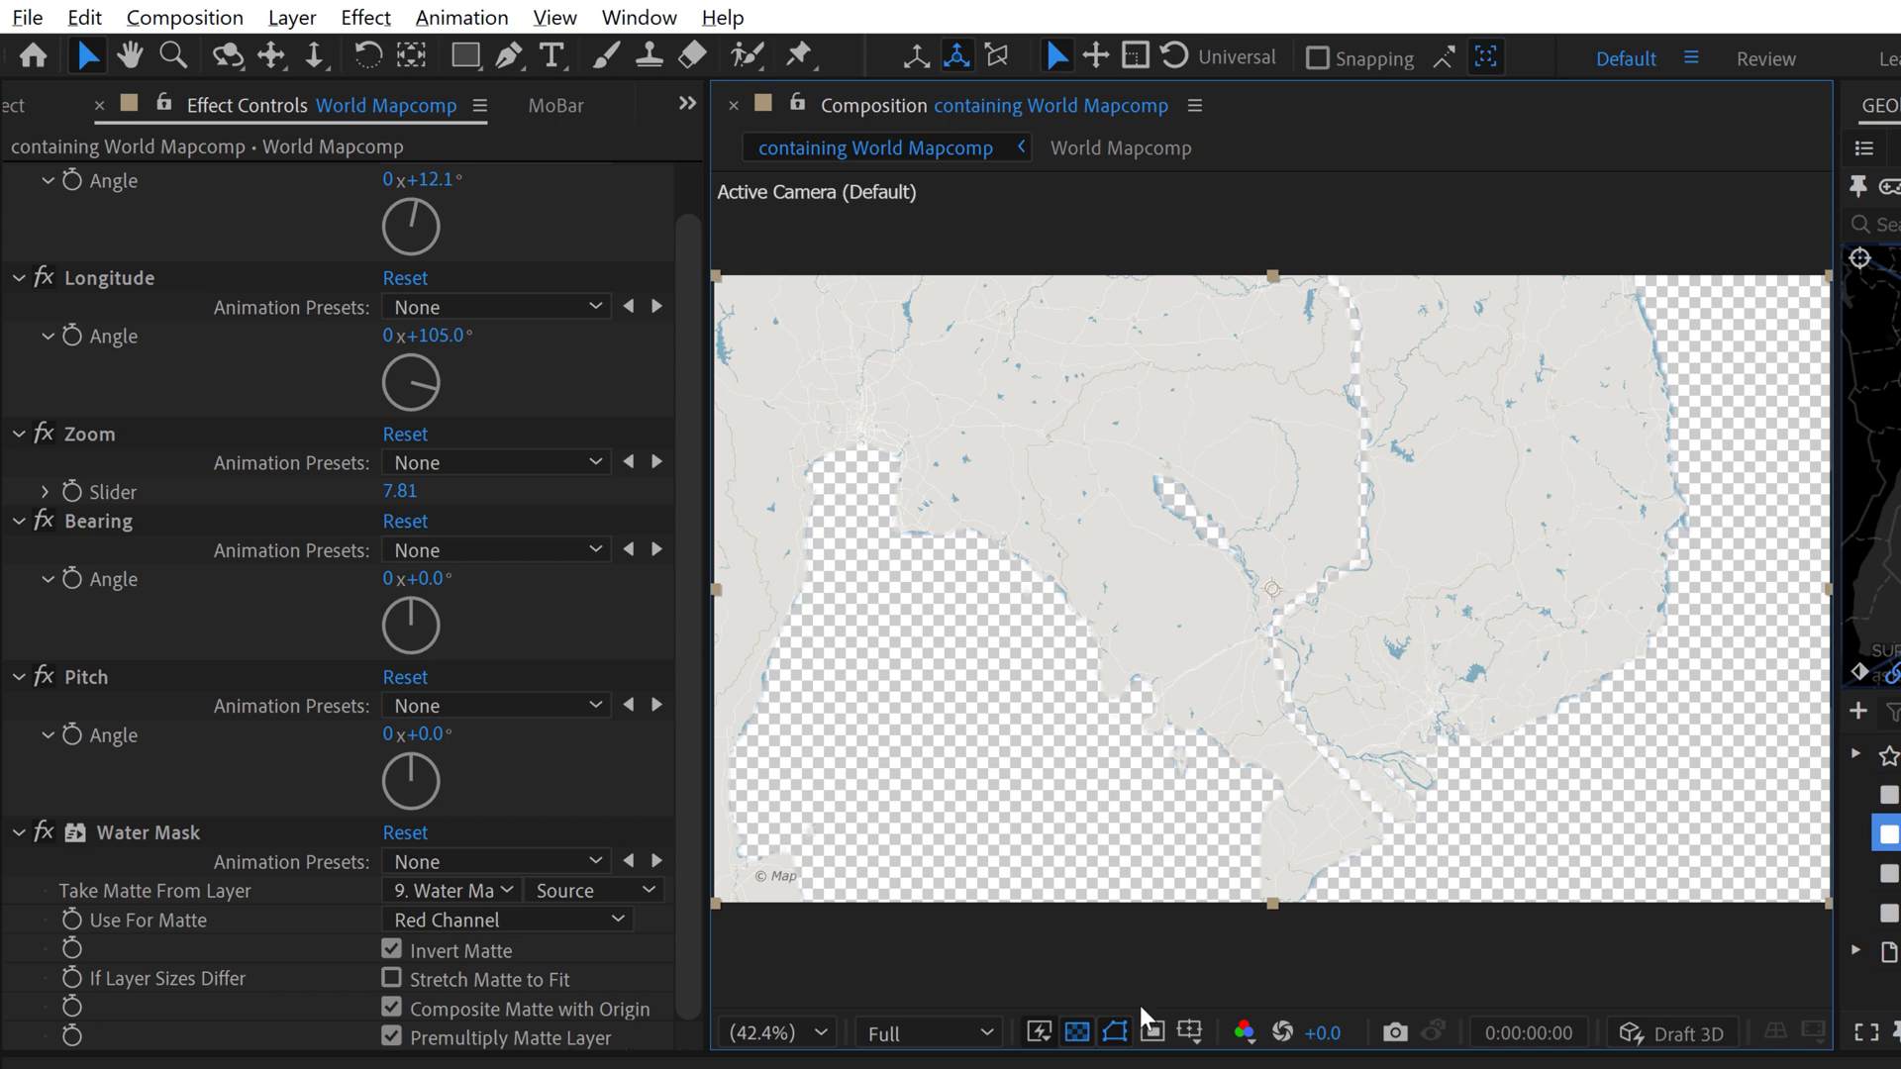
left_click(1077, 1033)
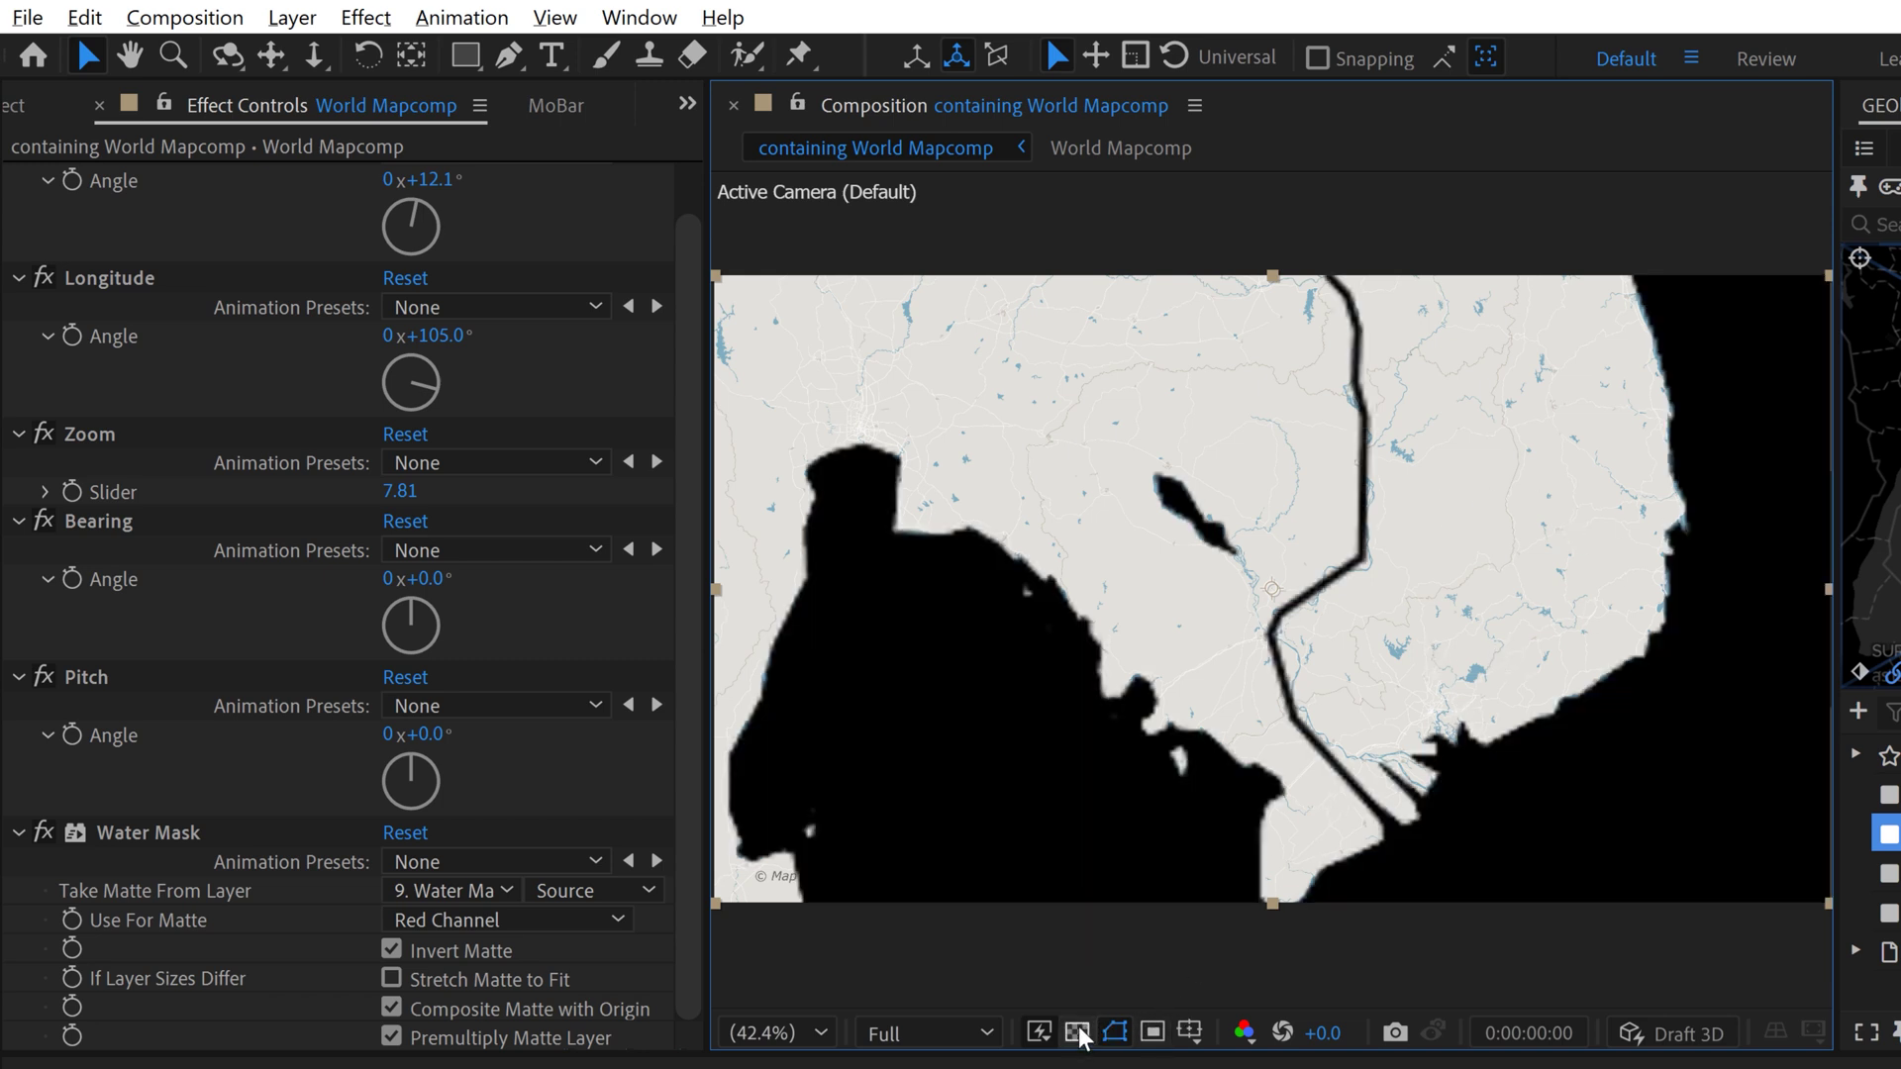
left_click(43, 830)
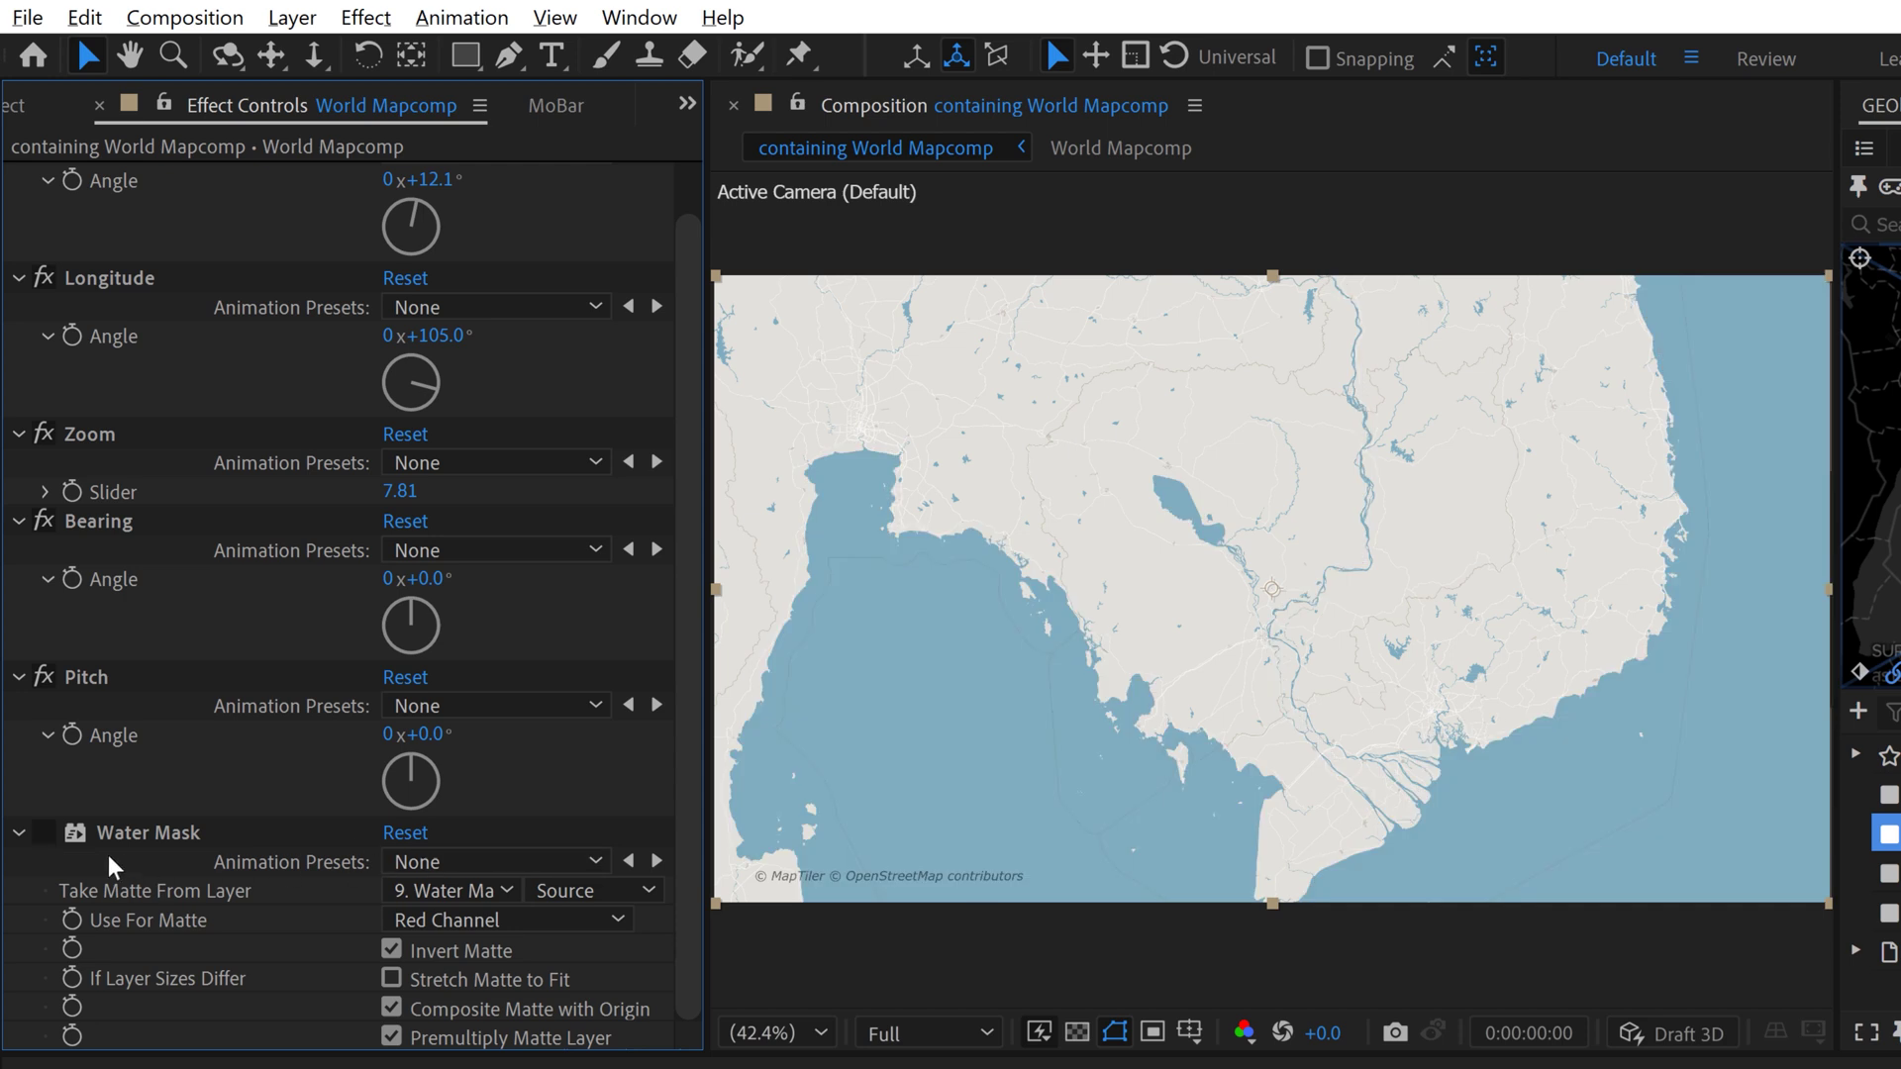
left_click(44, 832)
left_click(45, 832)
left_click(145, 837)
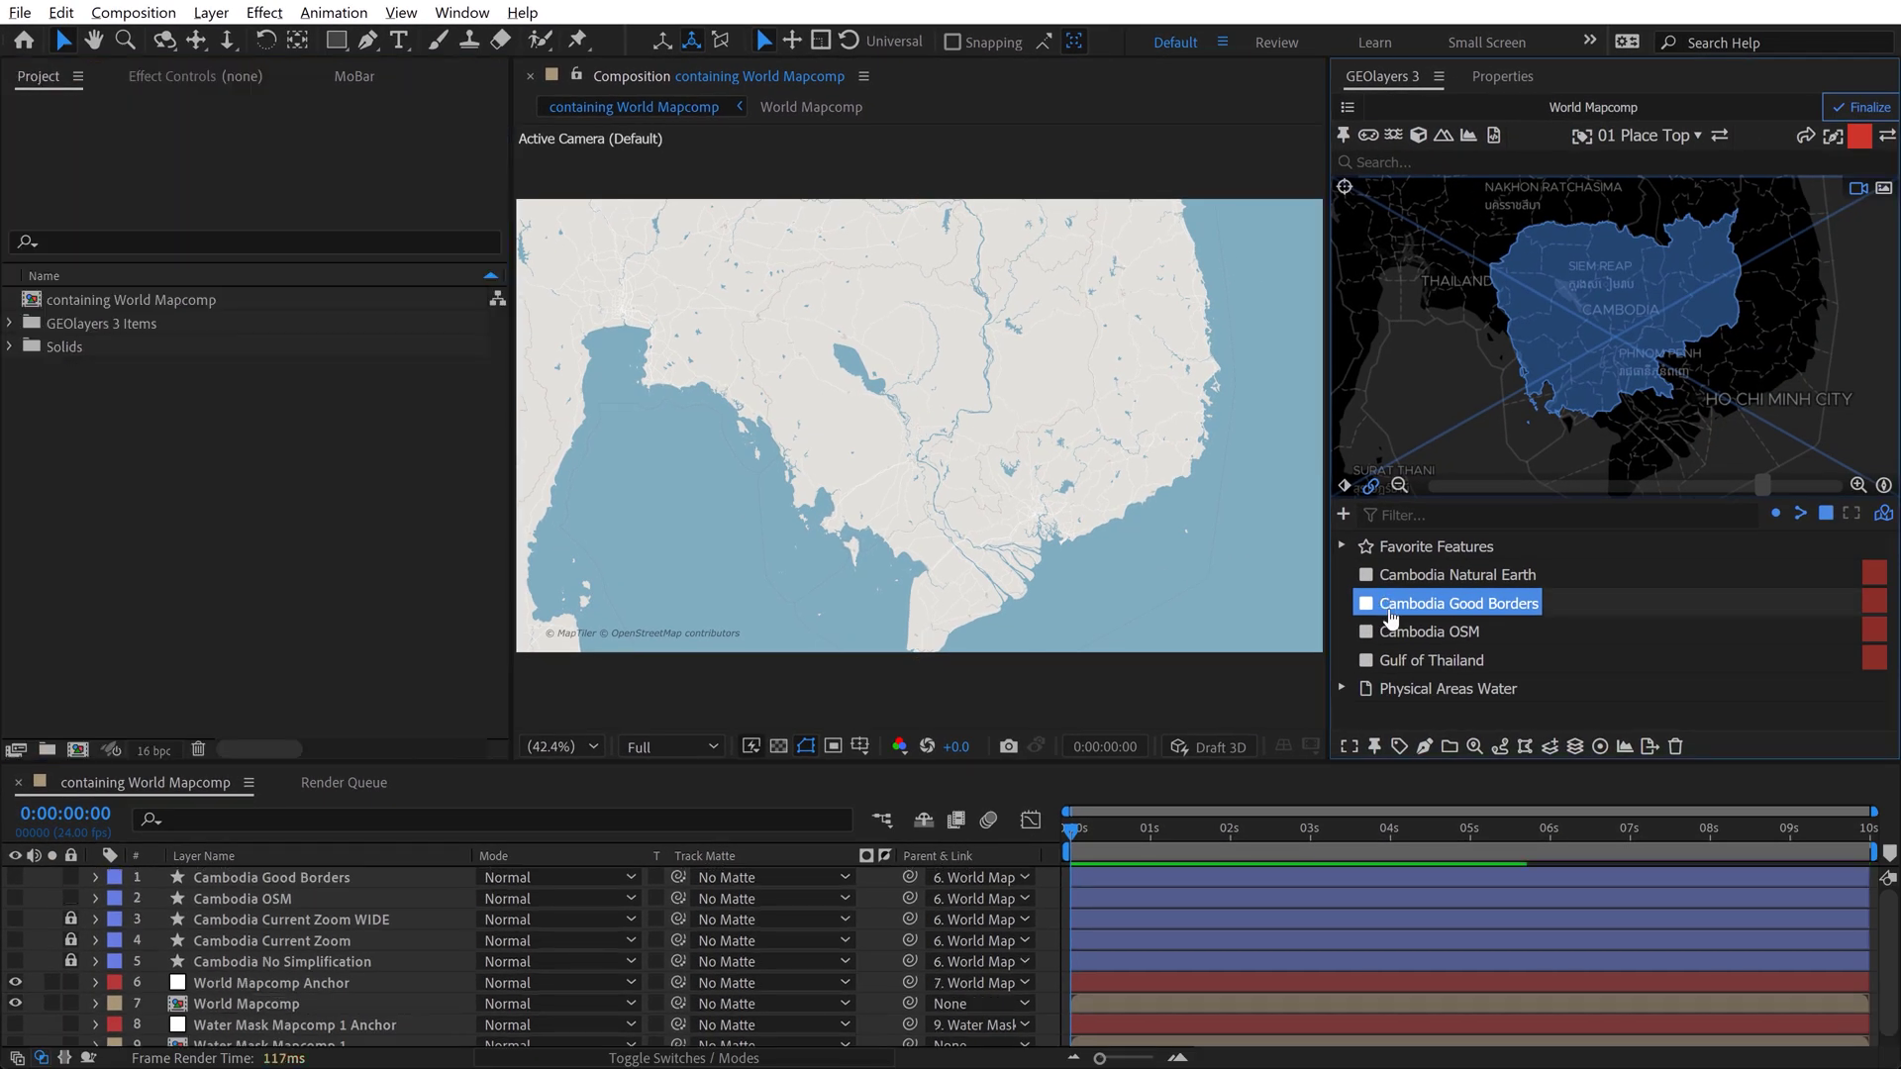
Draw the Cambodia OSM feature as a red shape layer.
left_click(1398, 632)
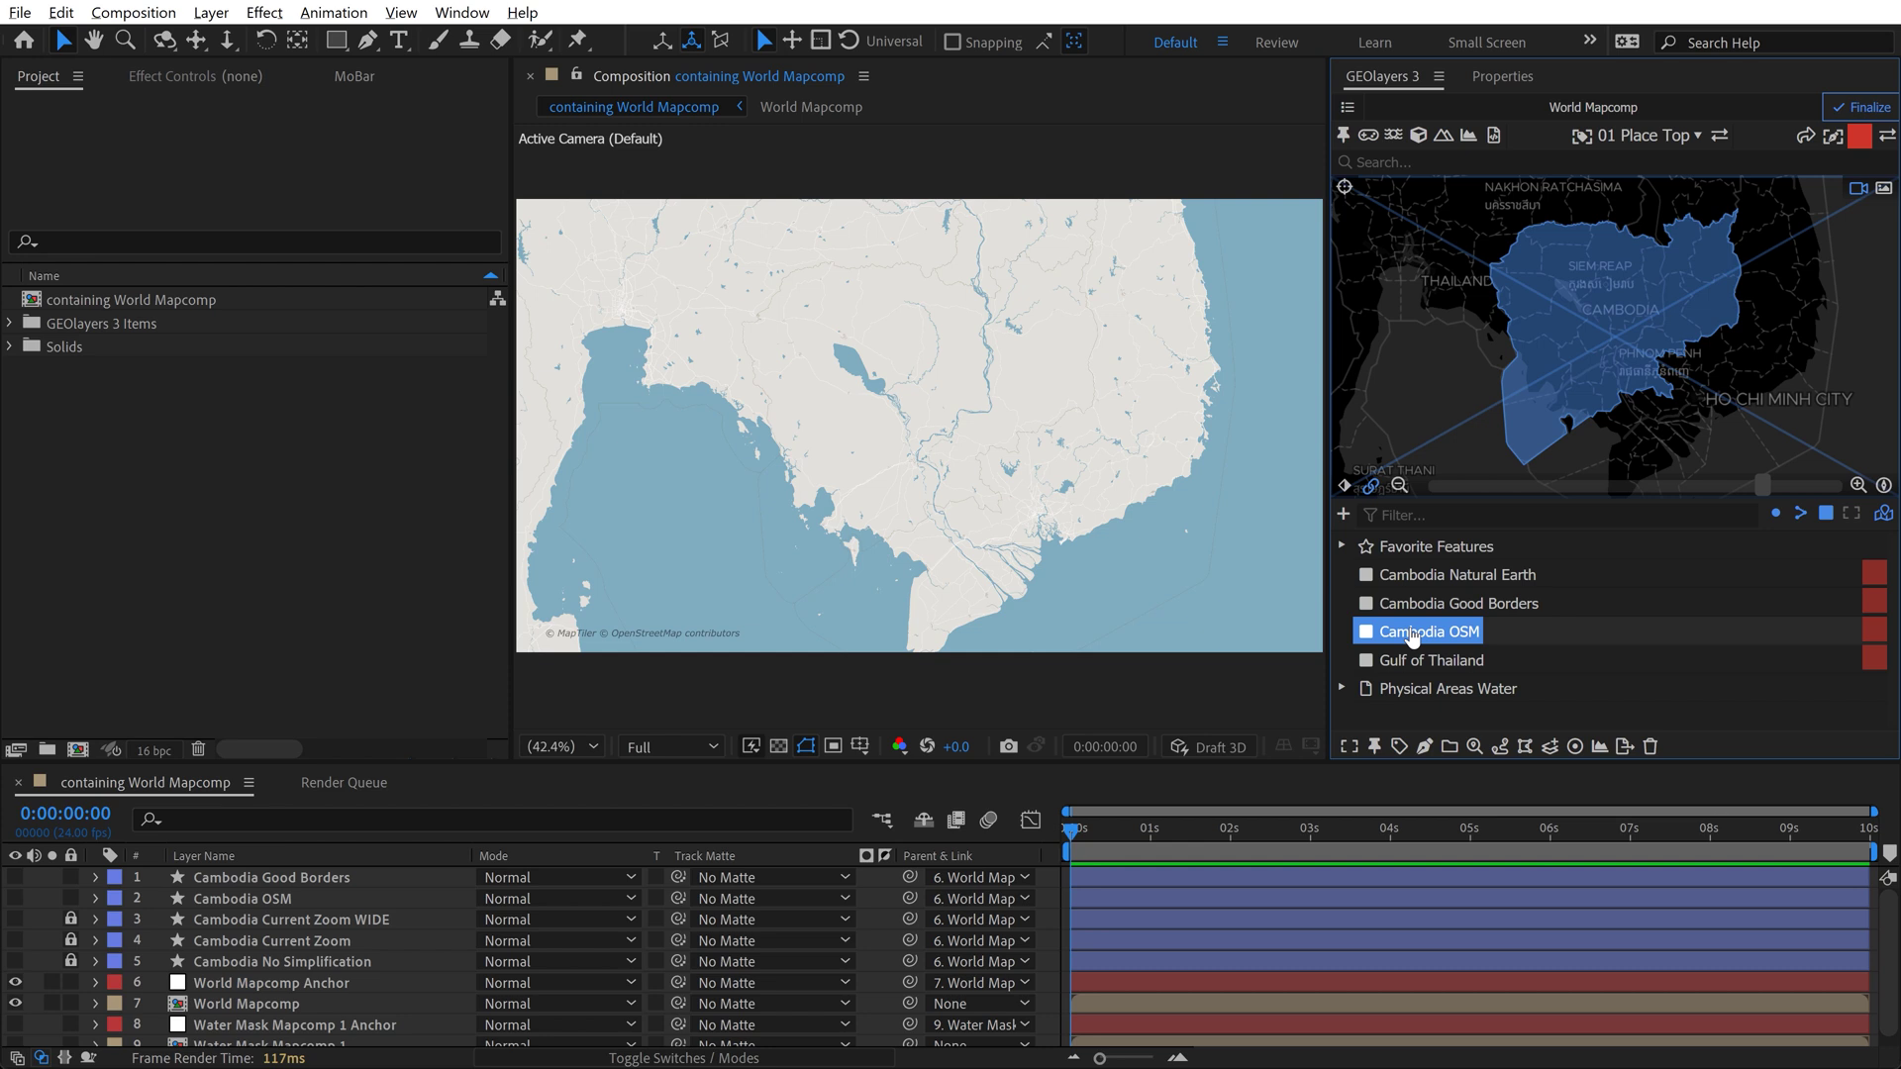
left_click(1427, 743)
left_click(1505, 683)
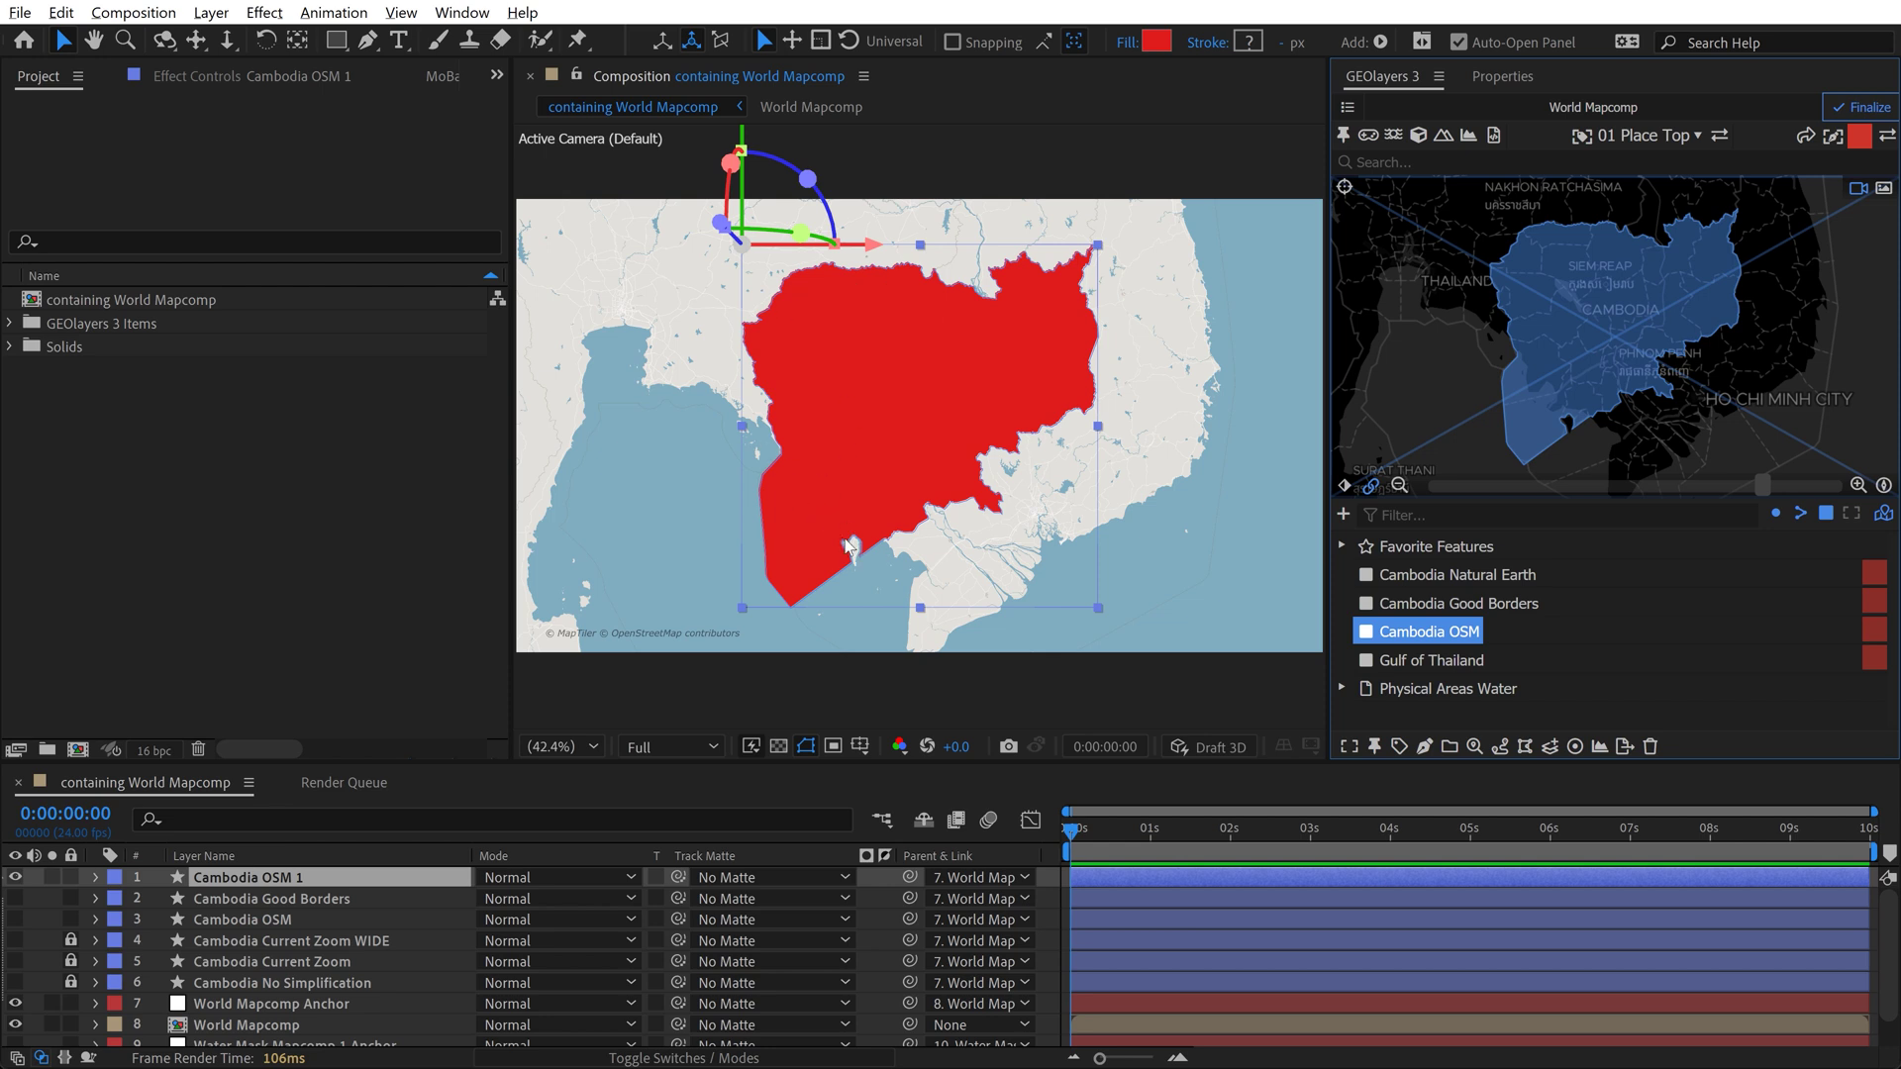
Copy World Mapcomp's Water Mask effect and paste it onto Cambodia OSM 1.
scroll(212, 971, "down", 1)
left_click(214, 995)
left_click(222, 73)
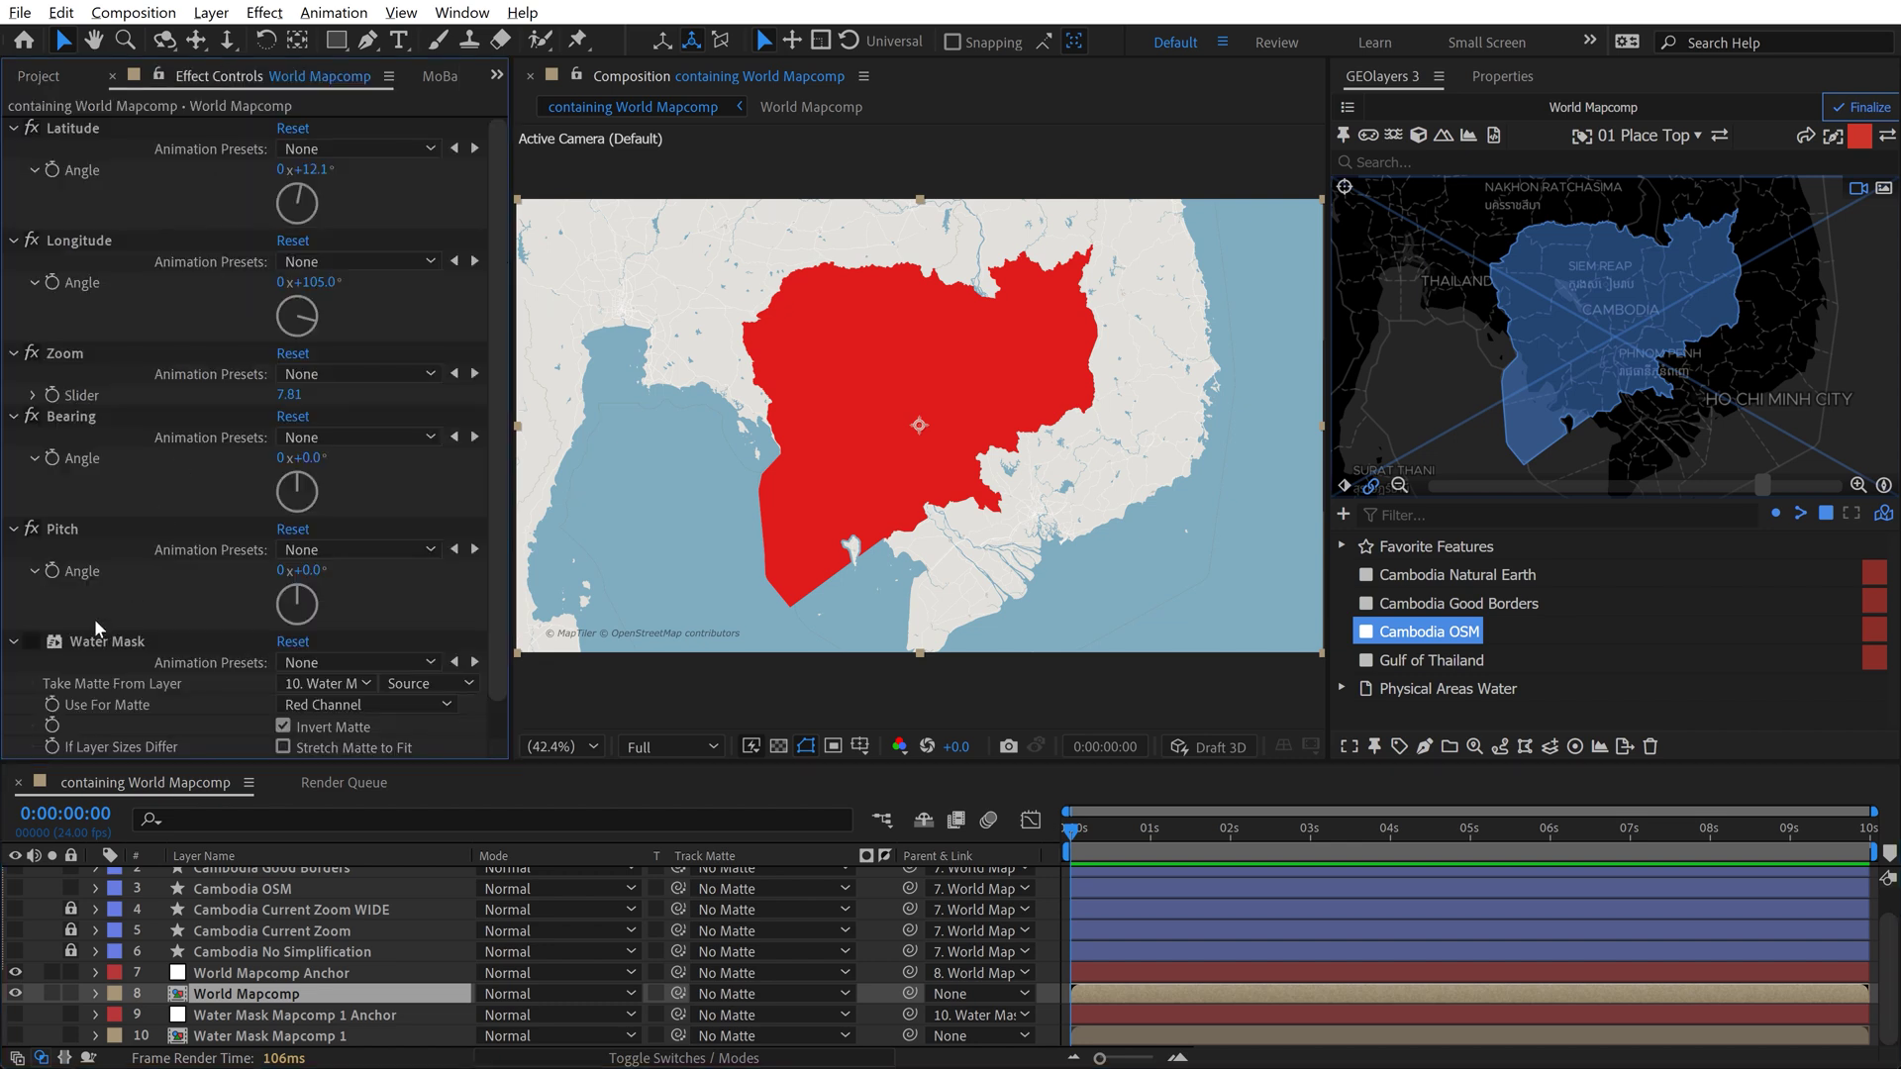
left_click(119, 642)
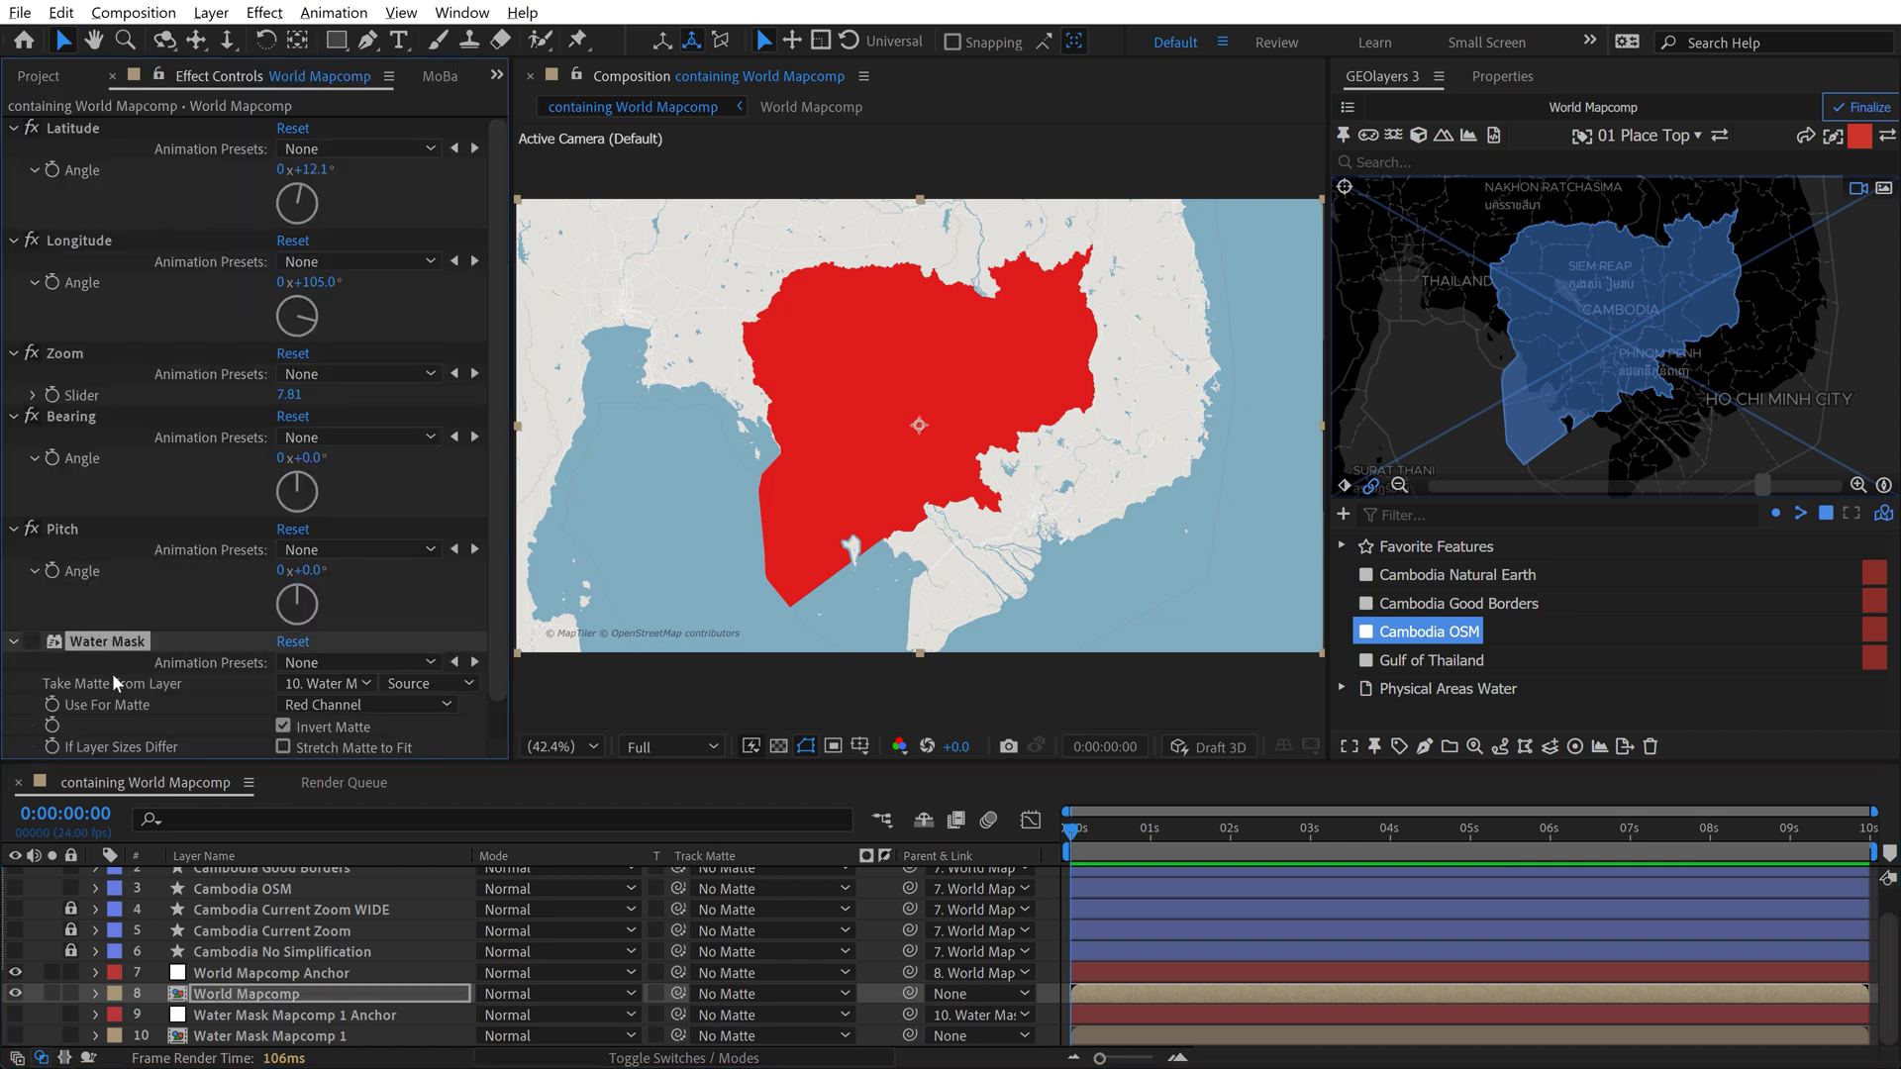
scroll(249, 940, "up", 1)
left_click(237, 877)
key("ctrl+v")
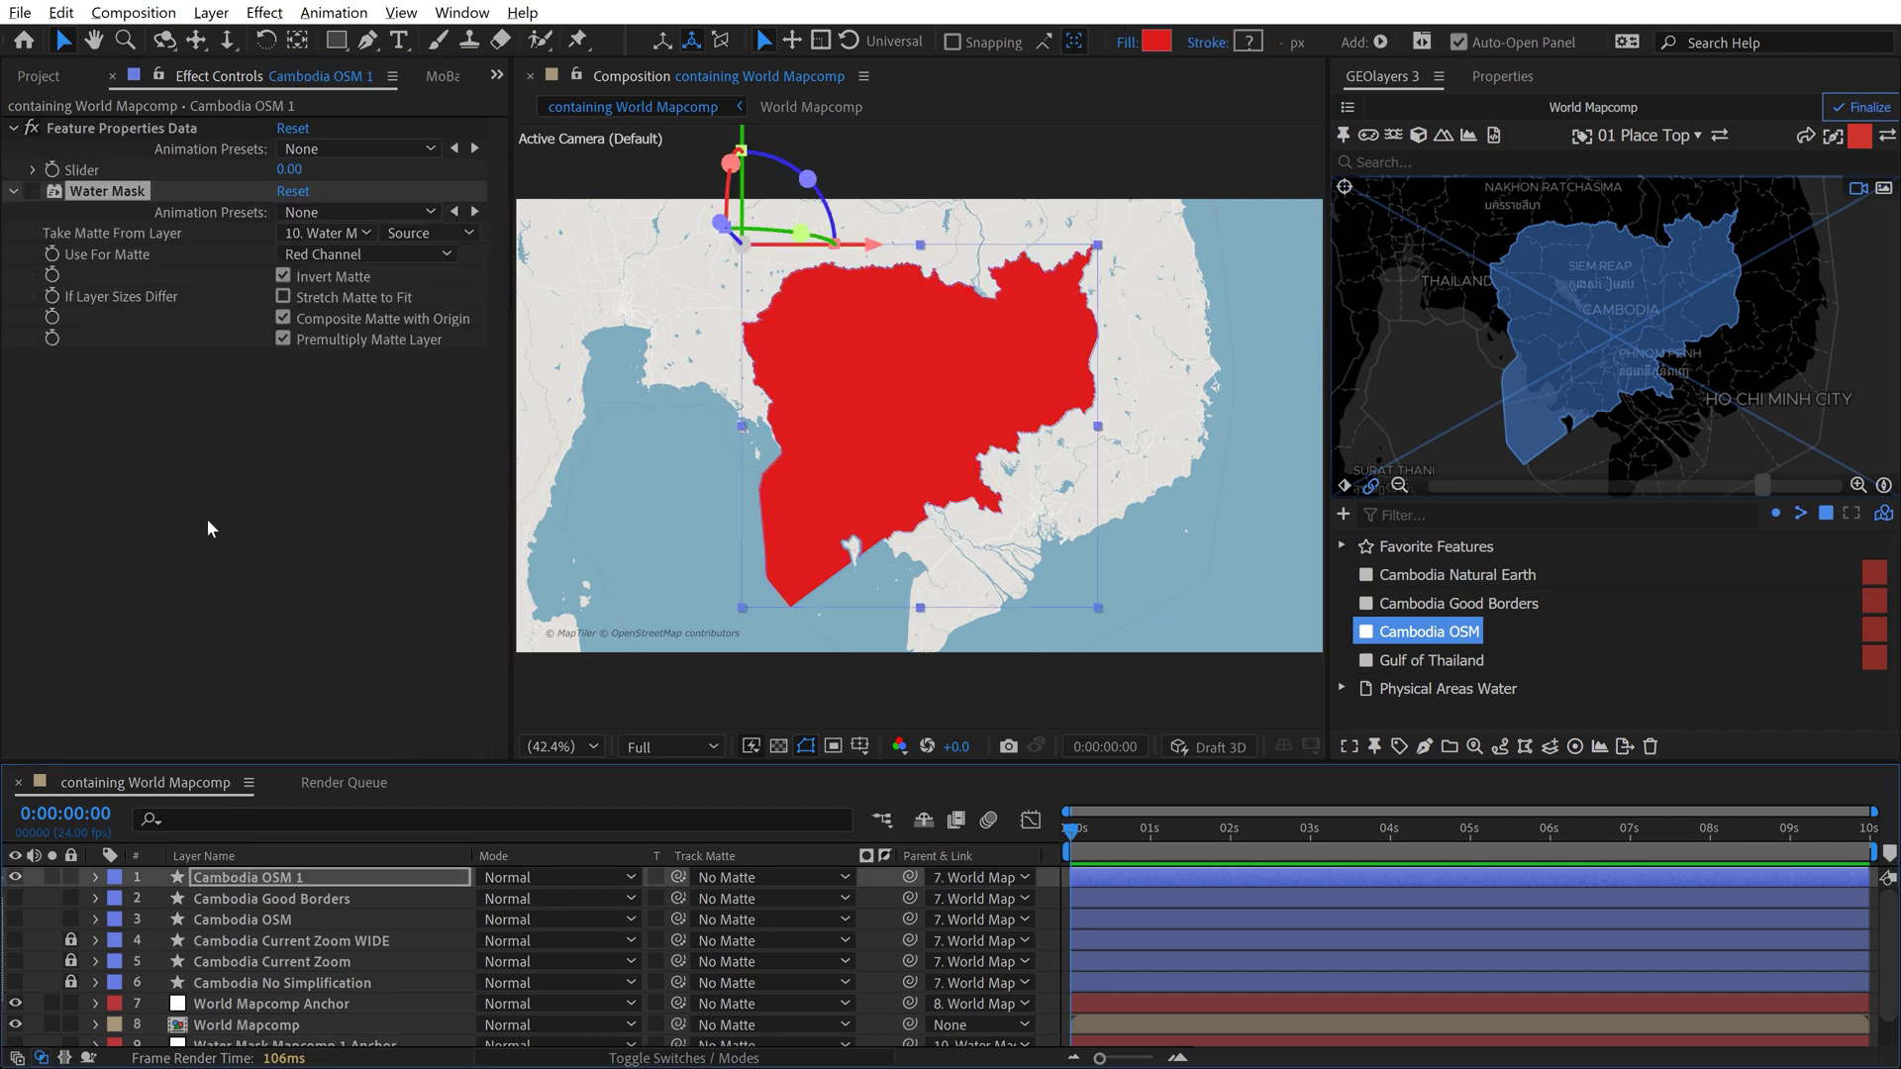
left_click(132, 448)
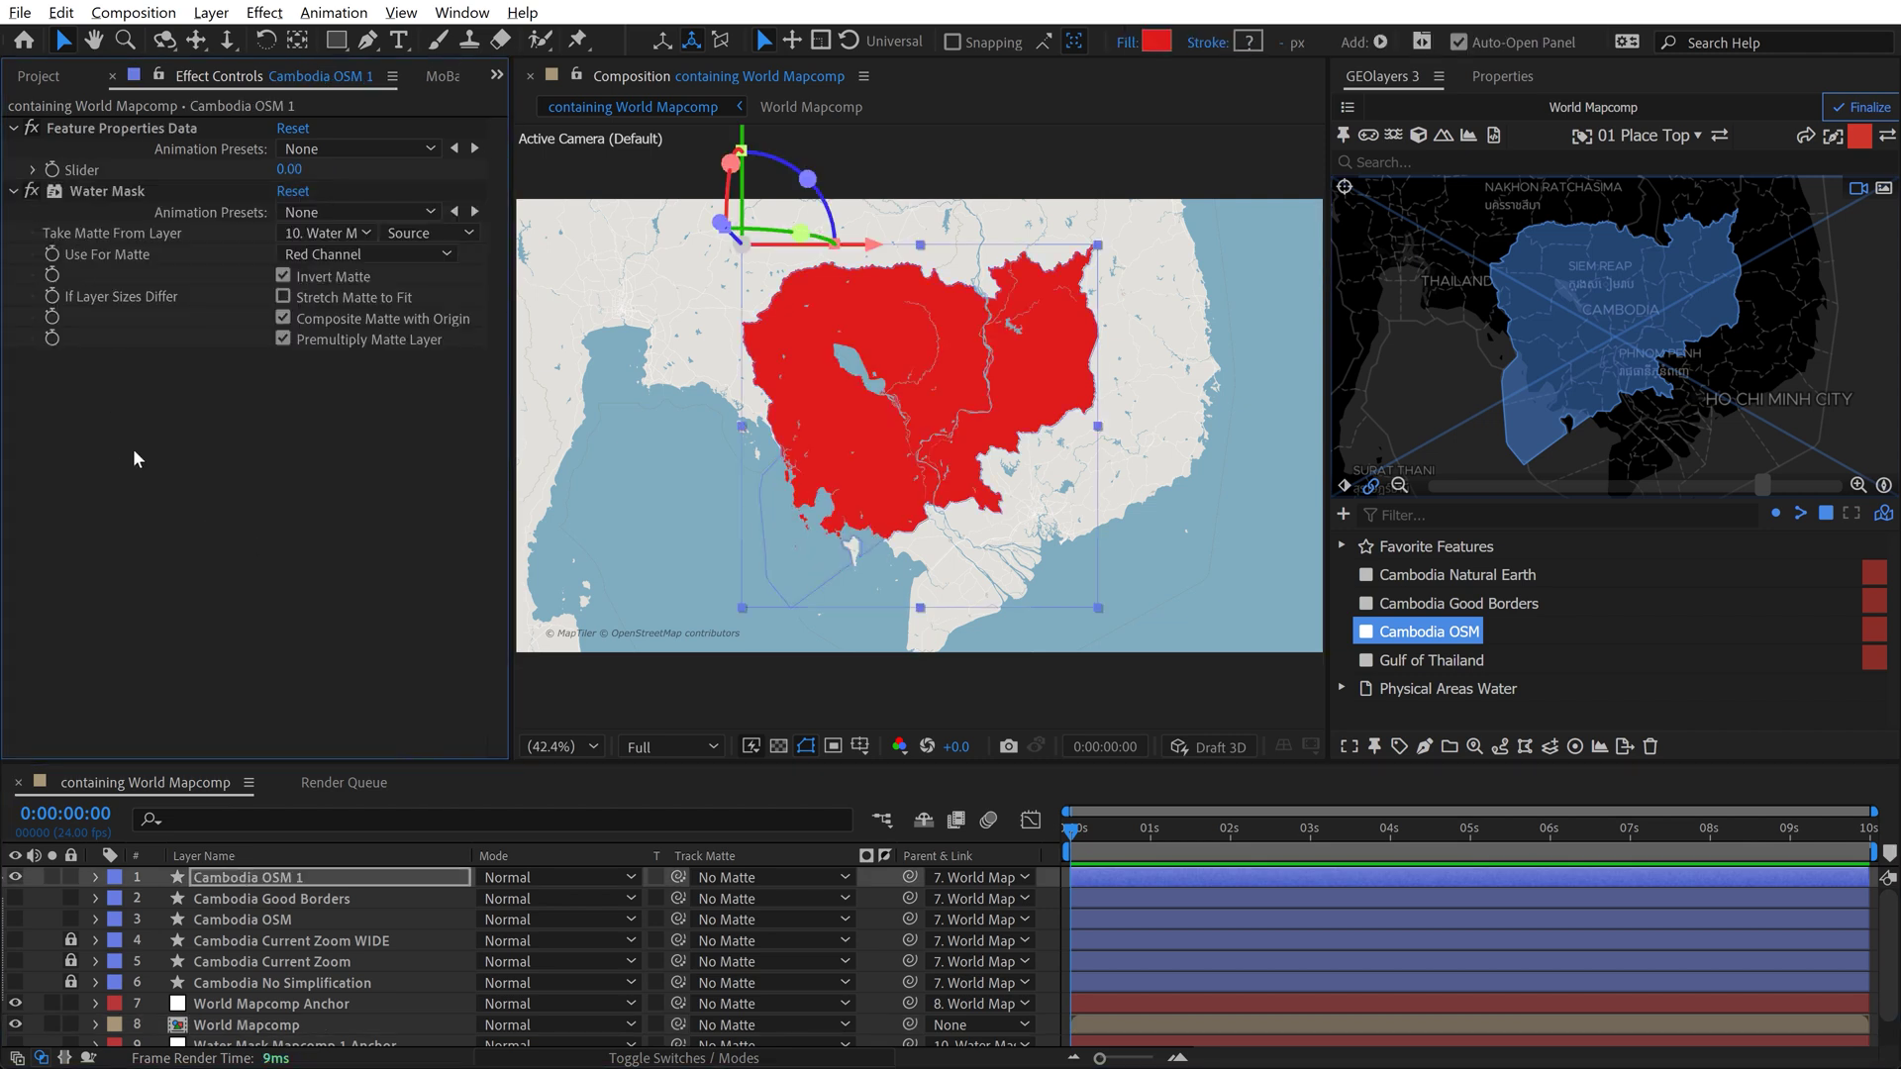
key("grave")
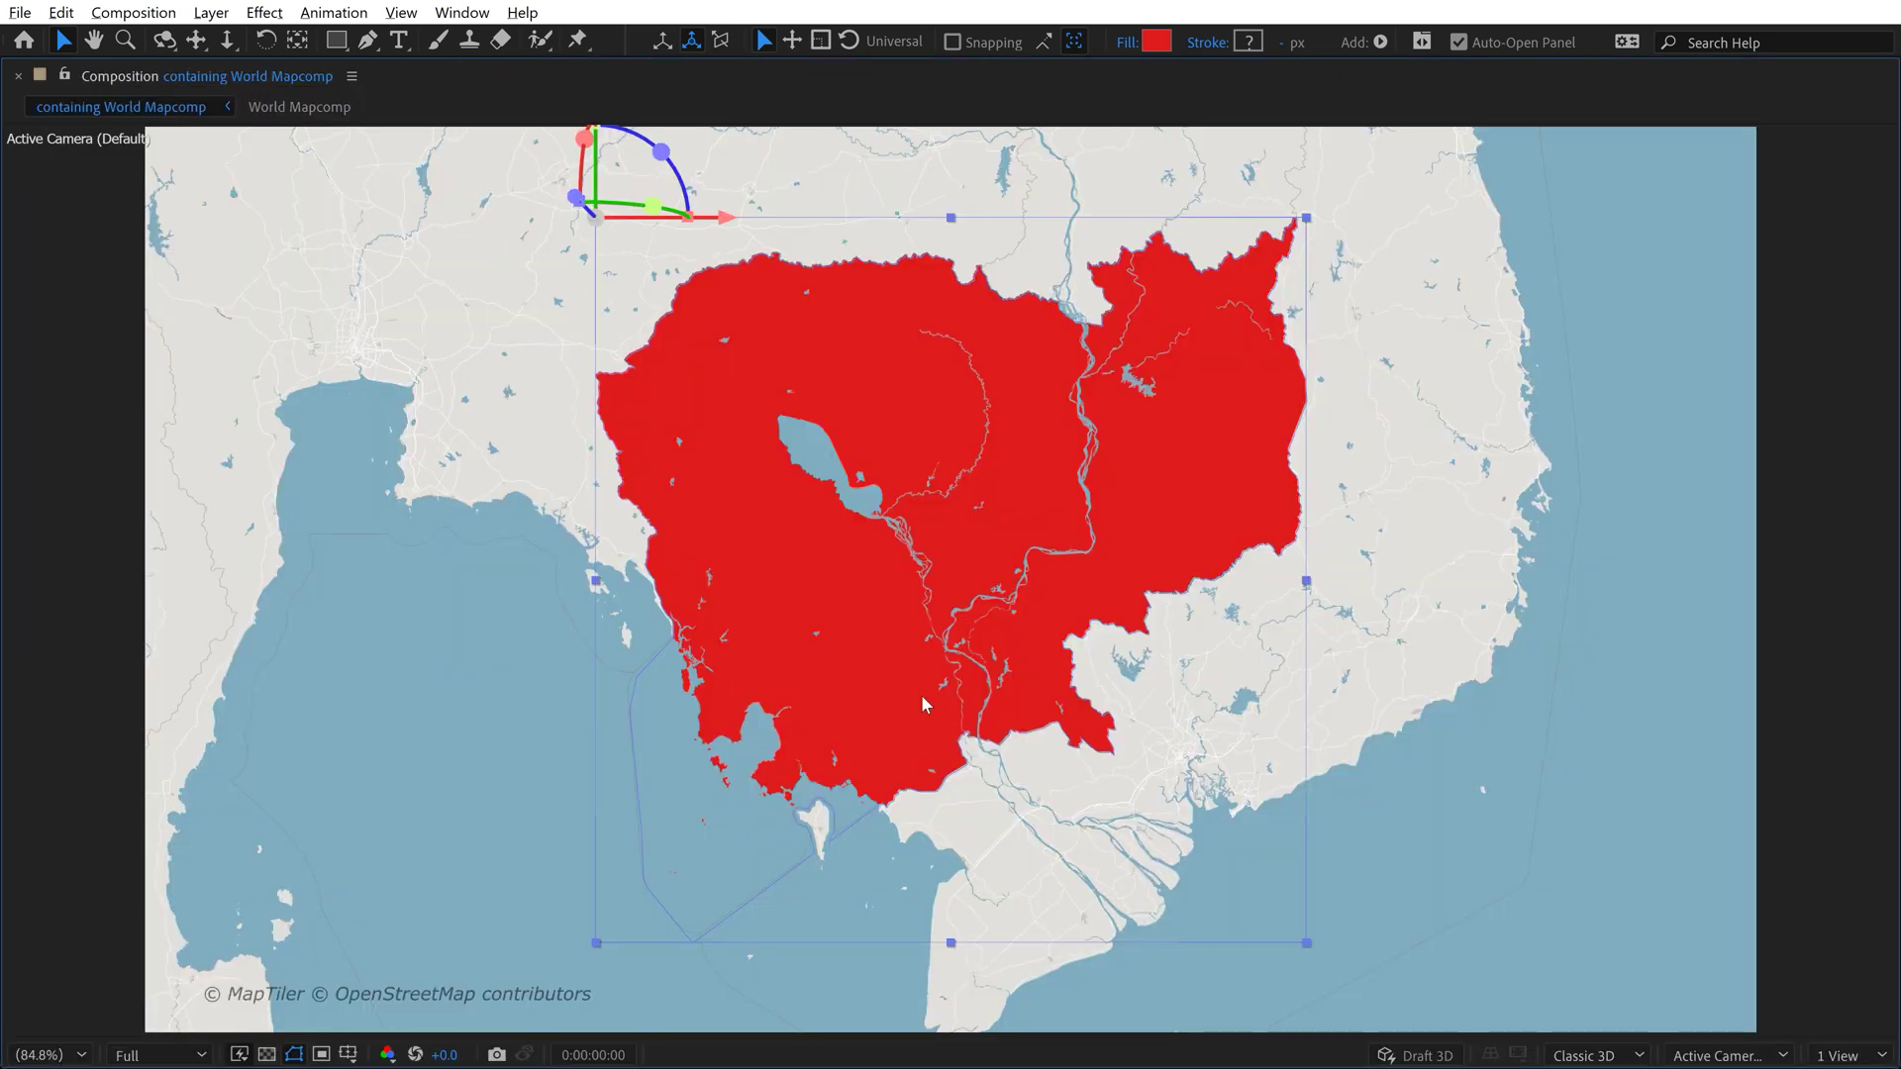
scroll(841, 769, "up", 3)
key("h")
scroll(976, 501, "down", 3)
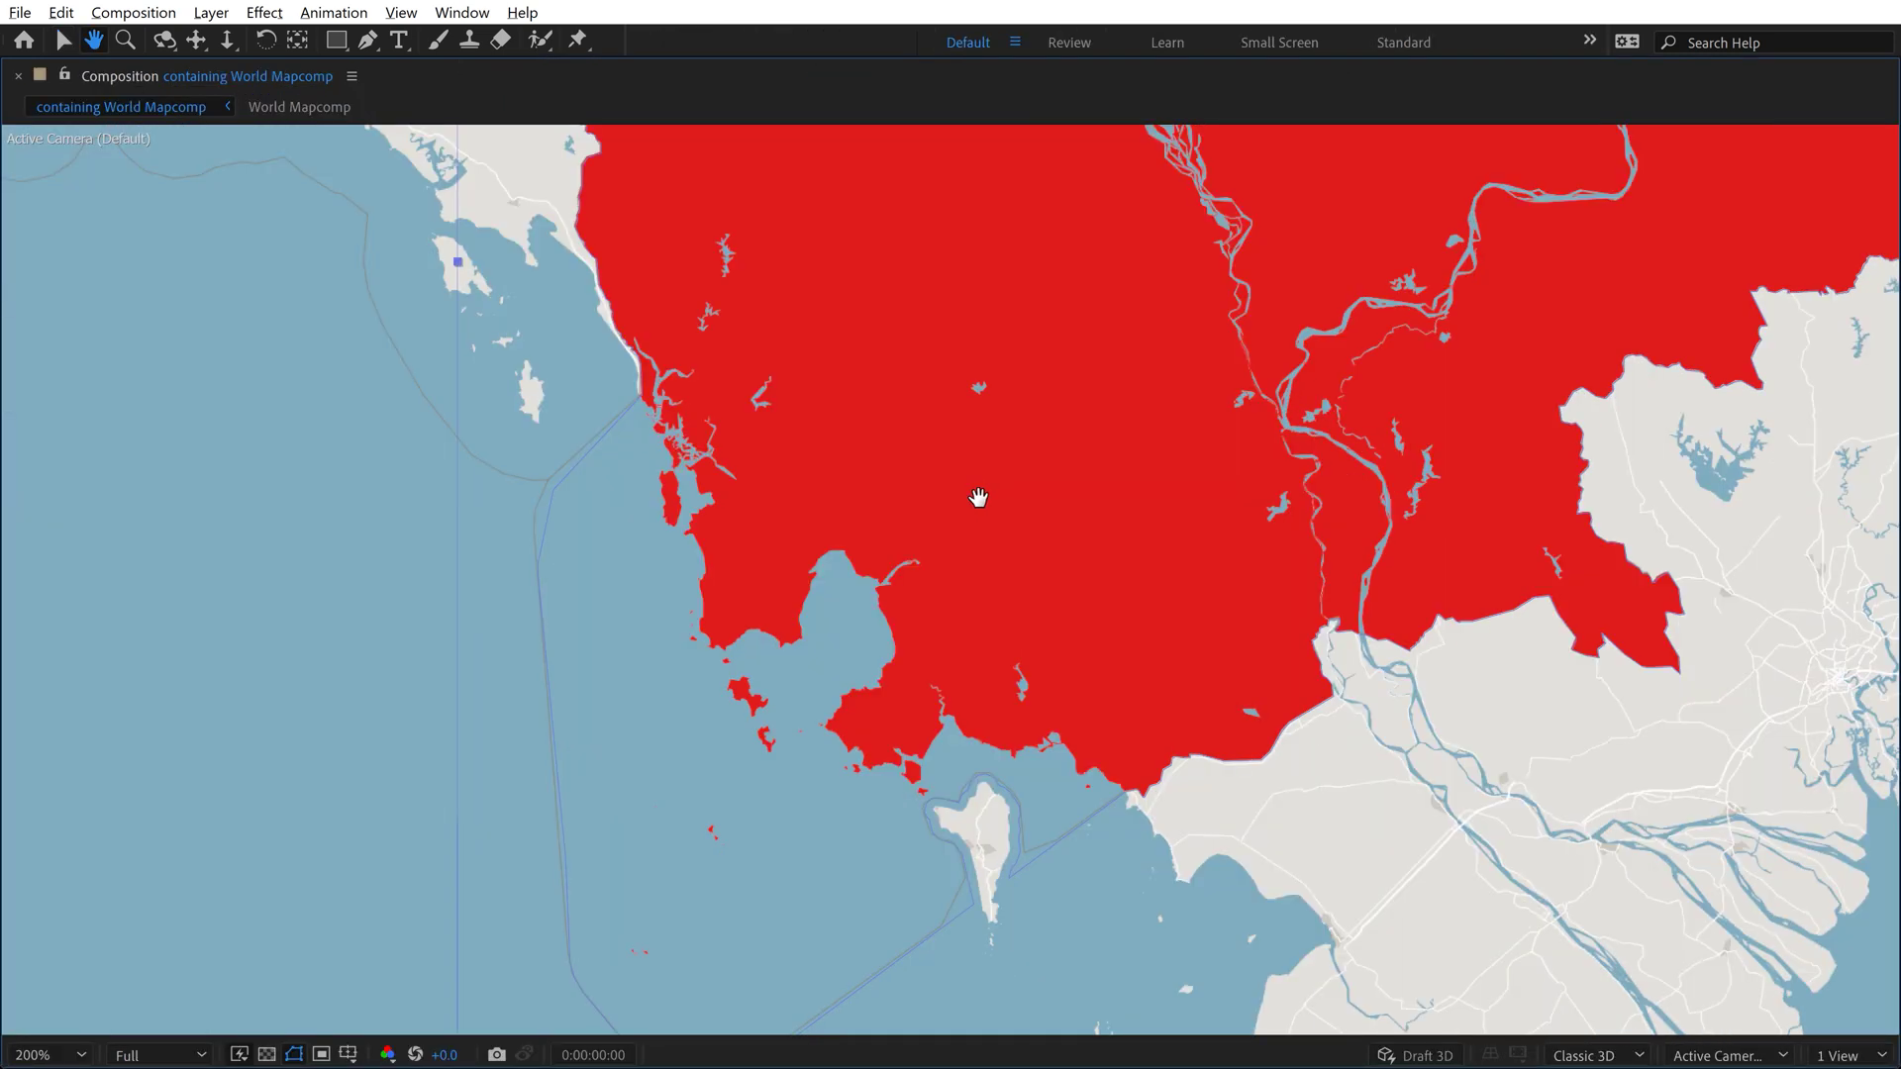
left_click_drag(976, 501, 756, 653)
scroll(911, 557, "up", 4)
left_click_drag(1146, 339, 806, 772)
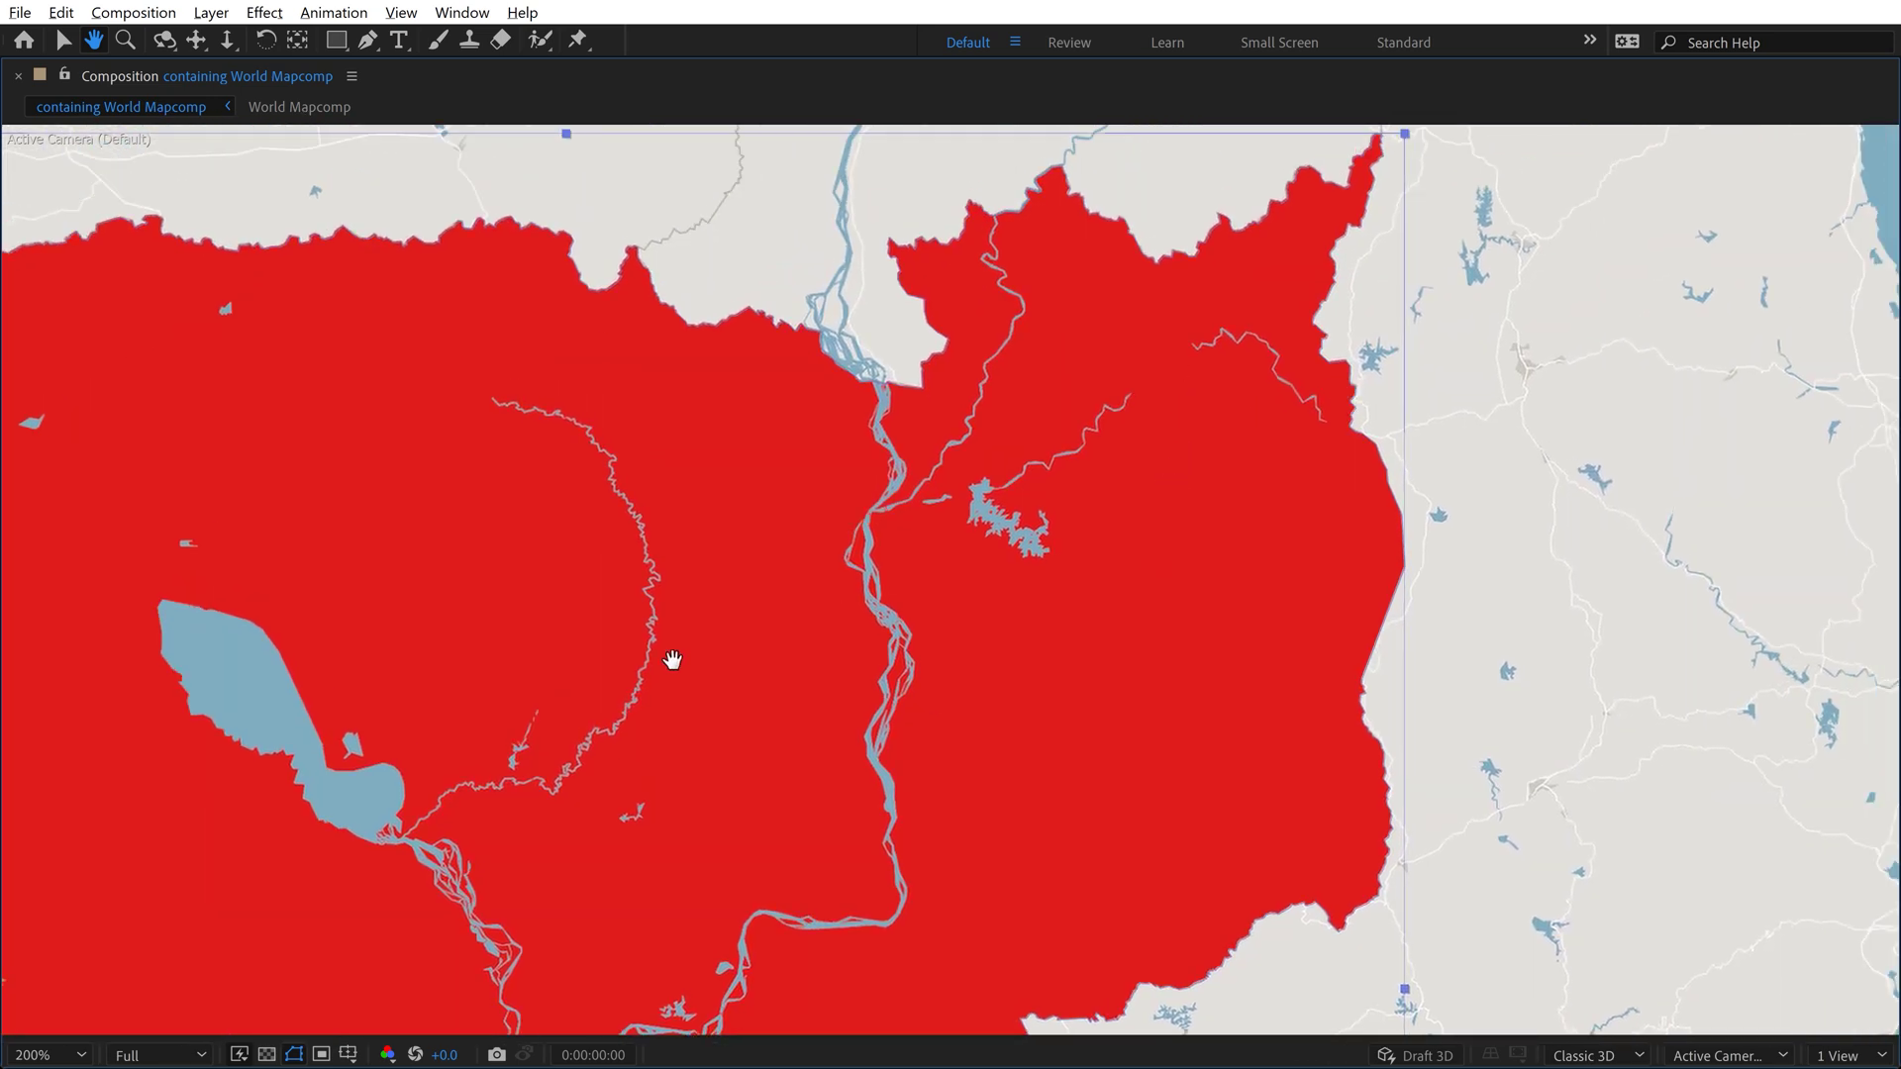
key("v")
key("shift+slash")
key("grave")
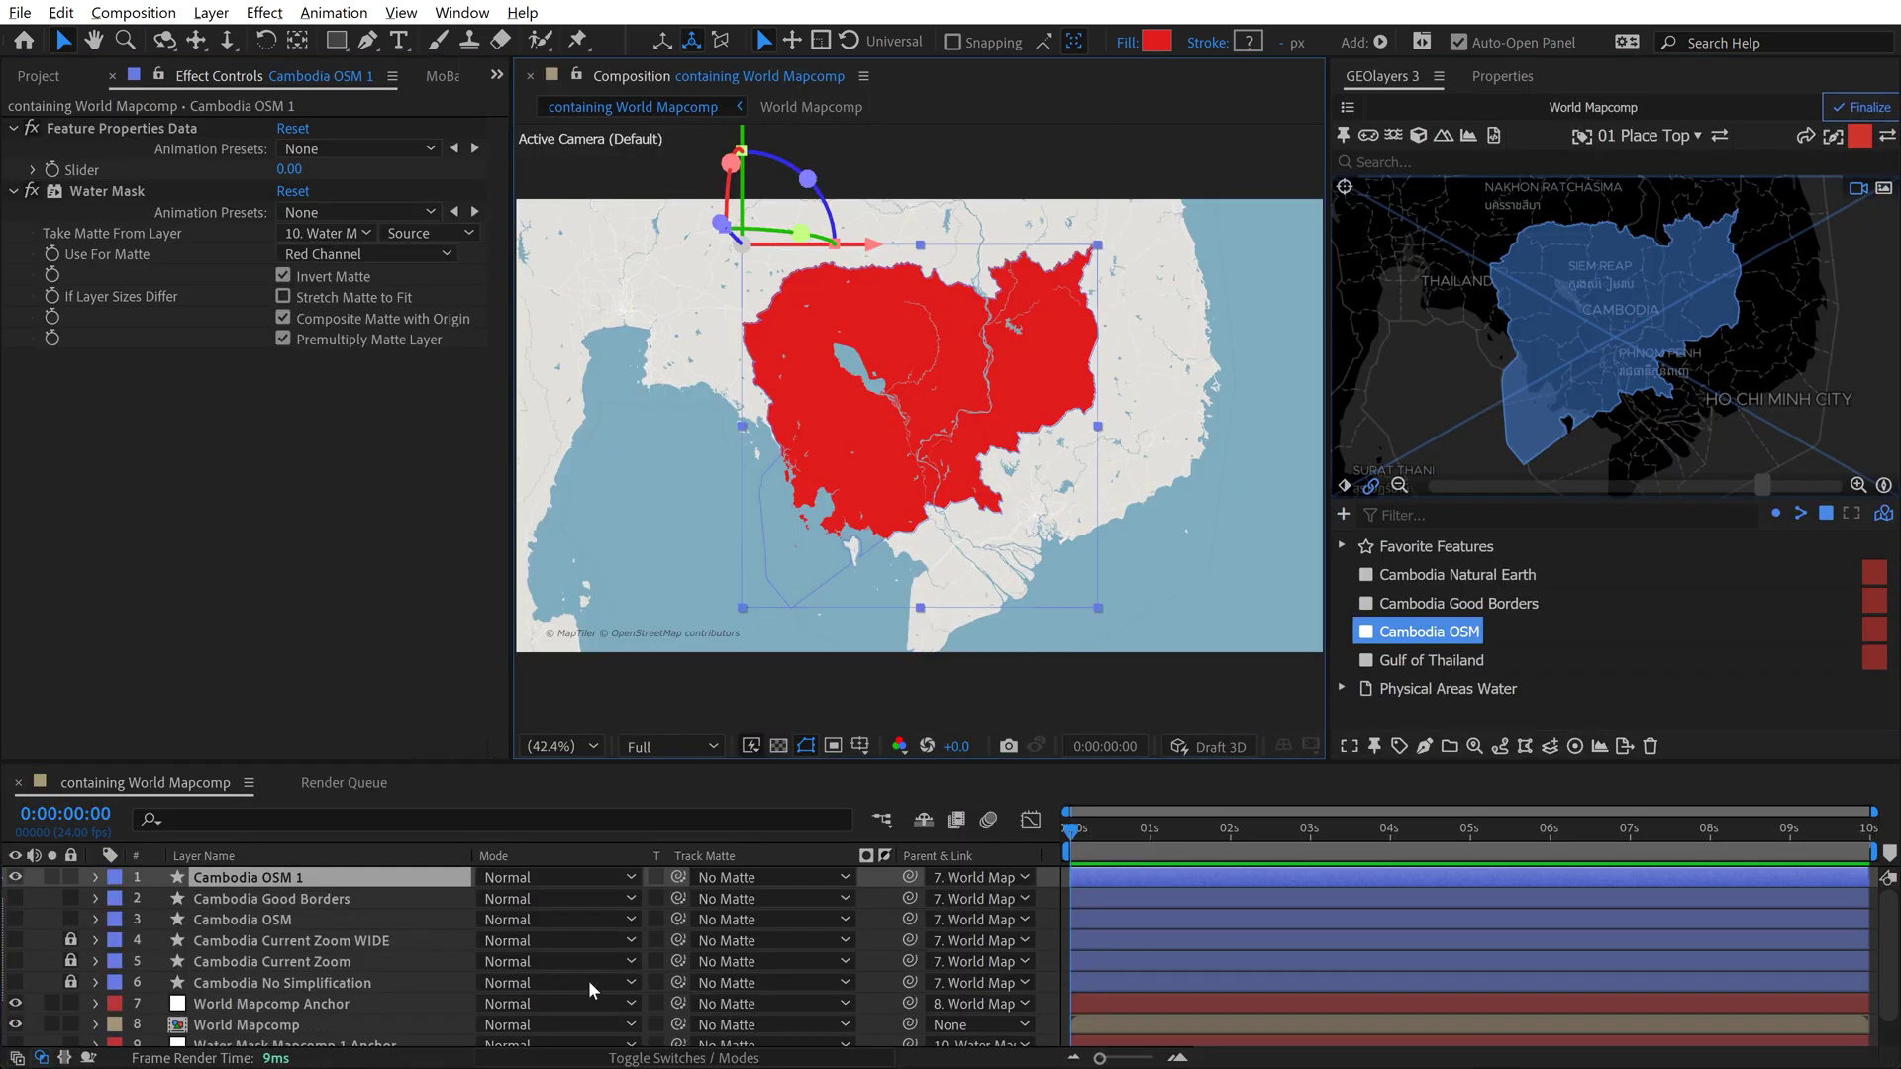
scroll(410, 971, "down", 1)
left_click(220, 1036)
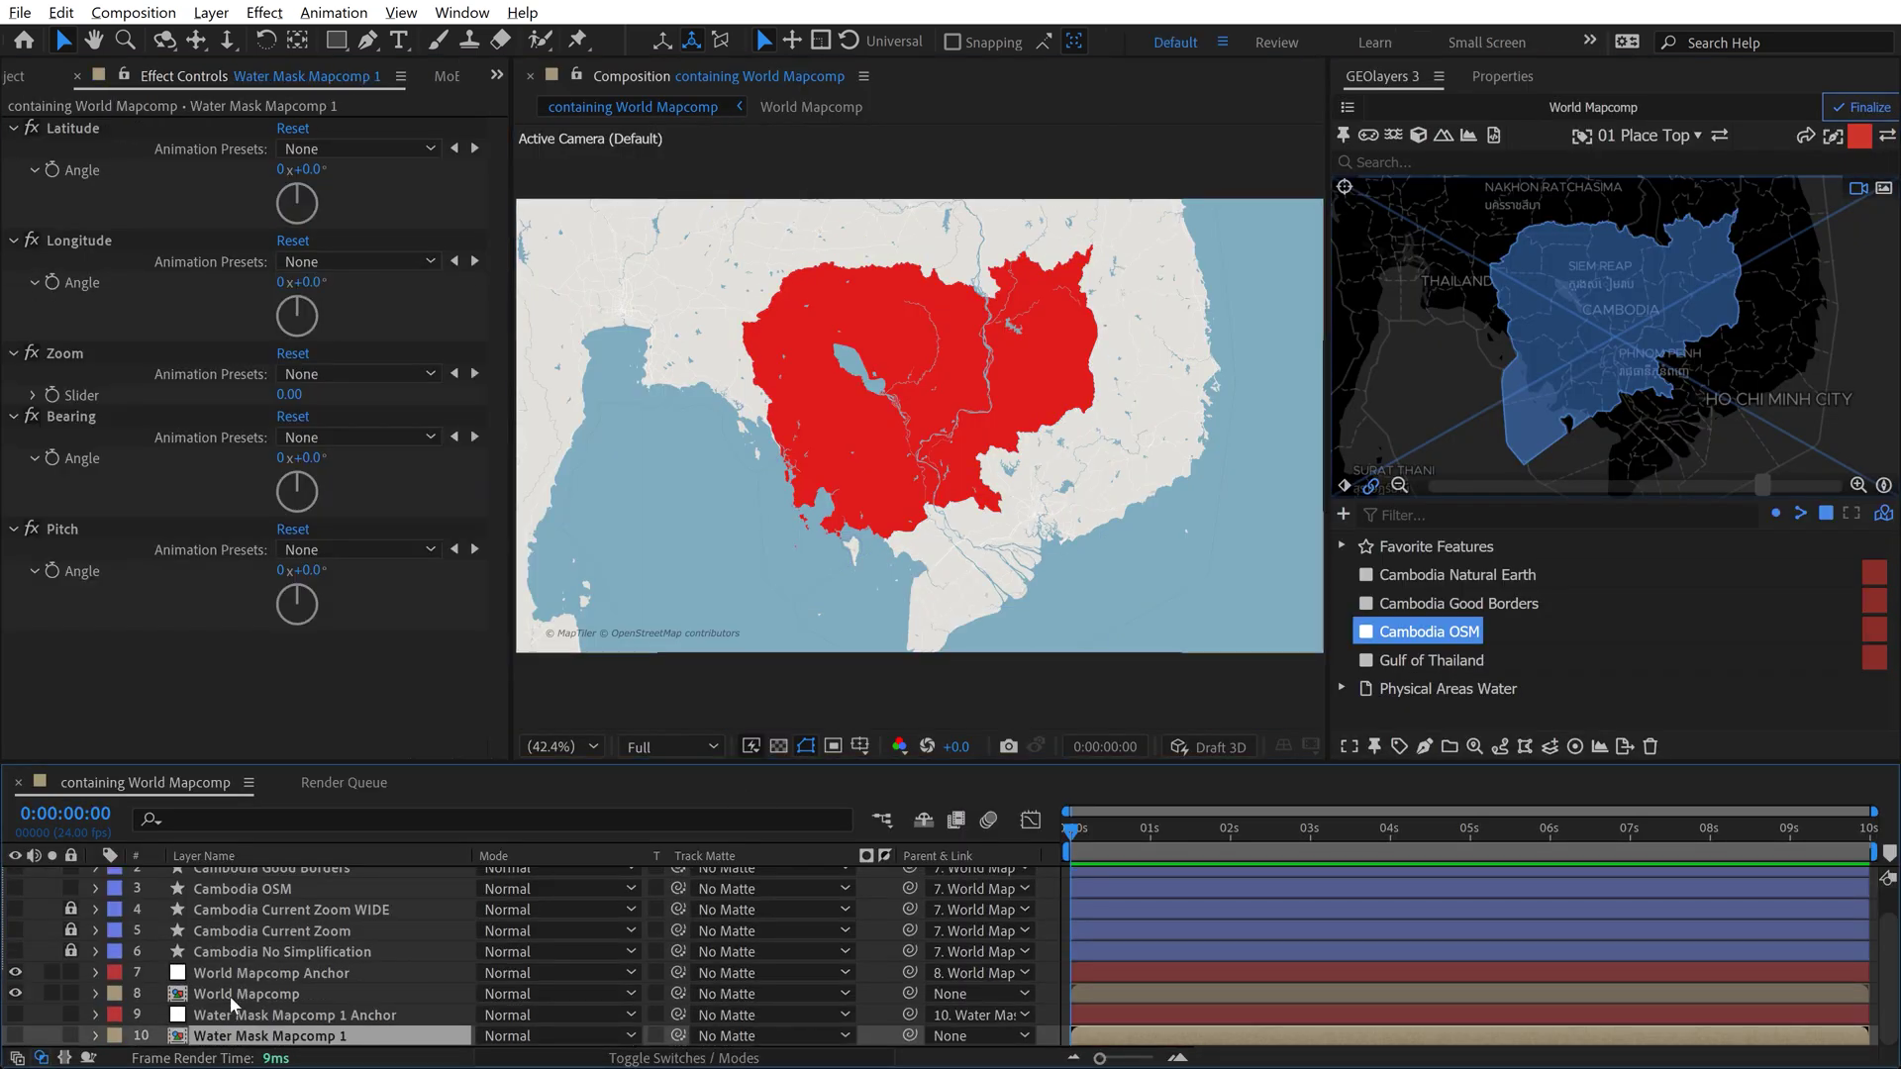
left_click(232, 996)
key("slash")
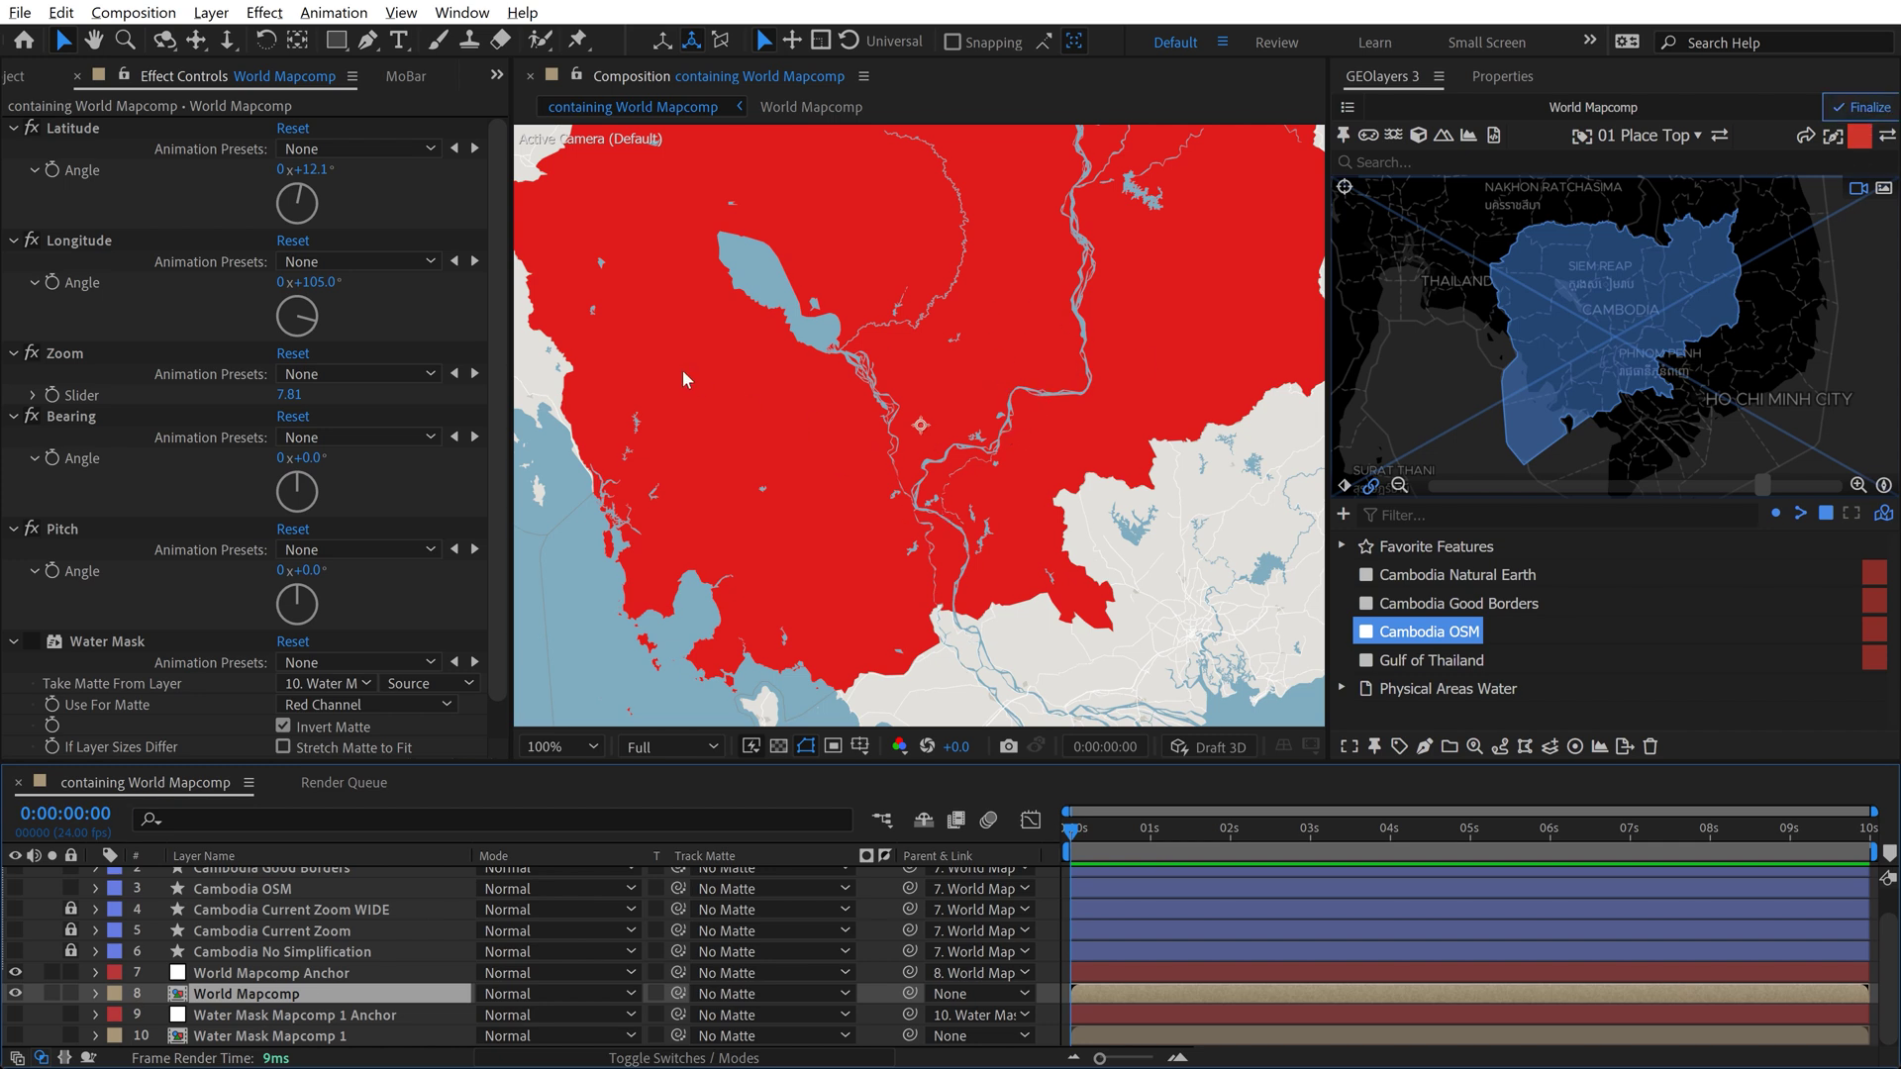
key("shift+slash")
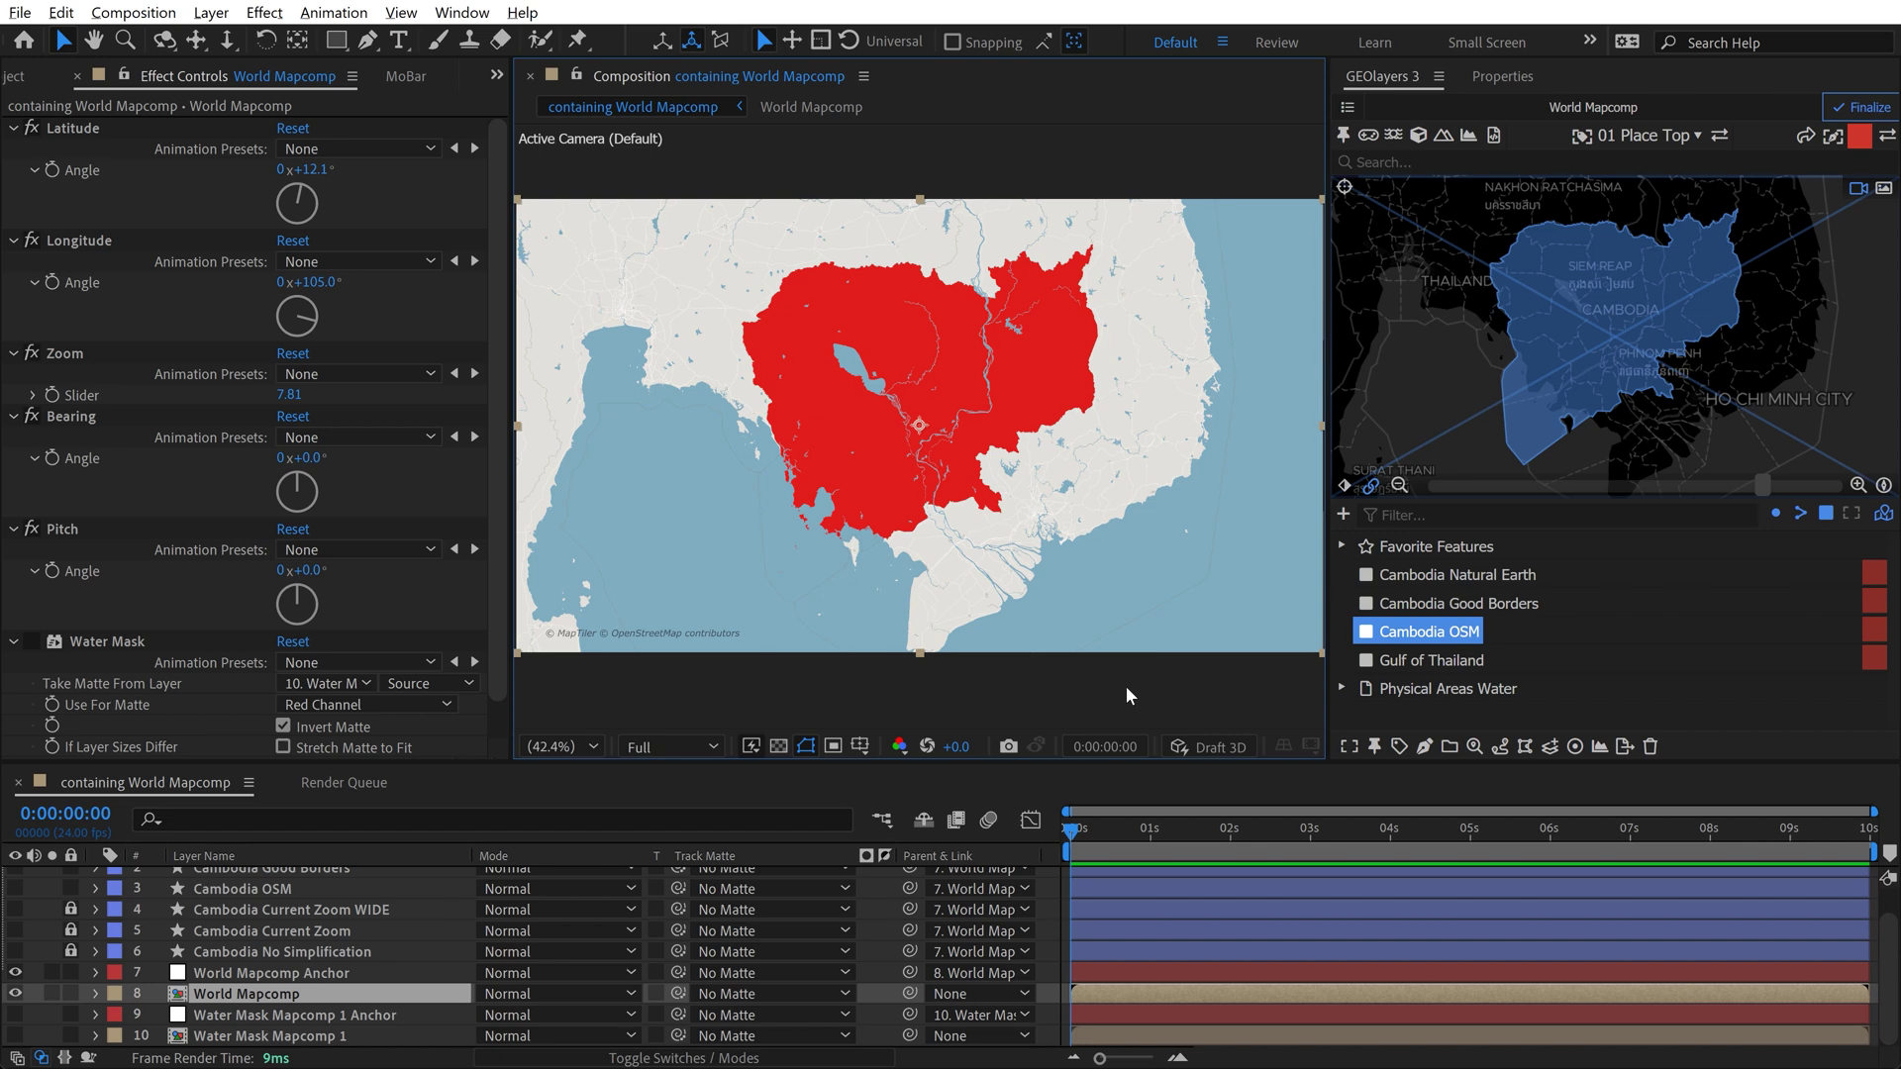